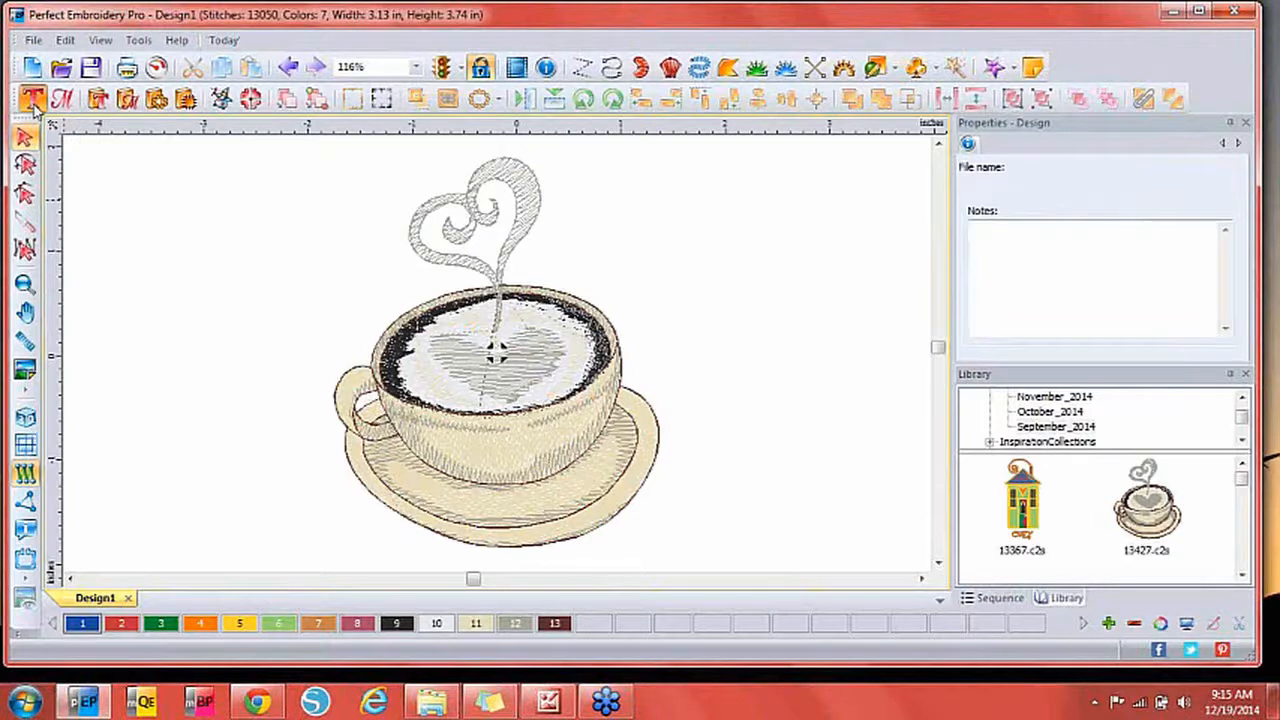
Add 'Coffee' lettering in Bookman, 1.00 in tall, above the cup.
click(33, 101)
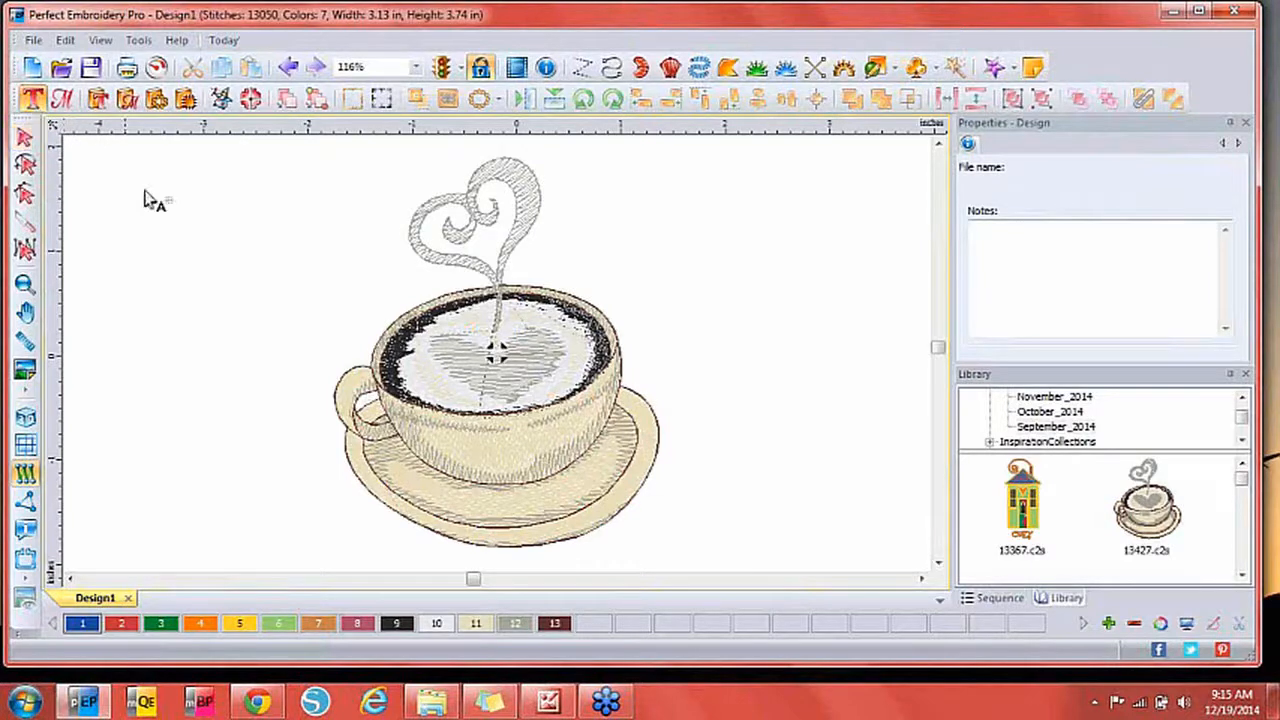
click(207, 256)
text(A)
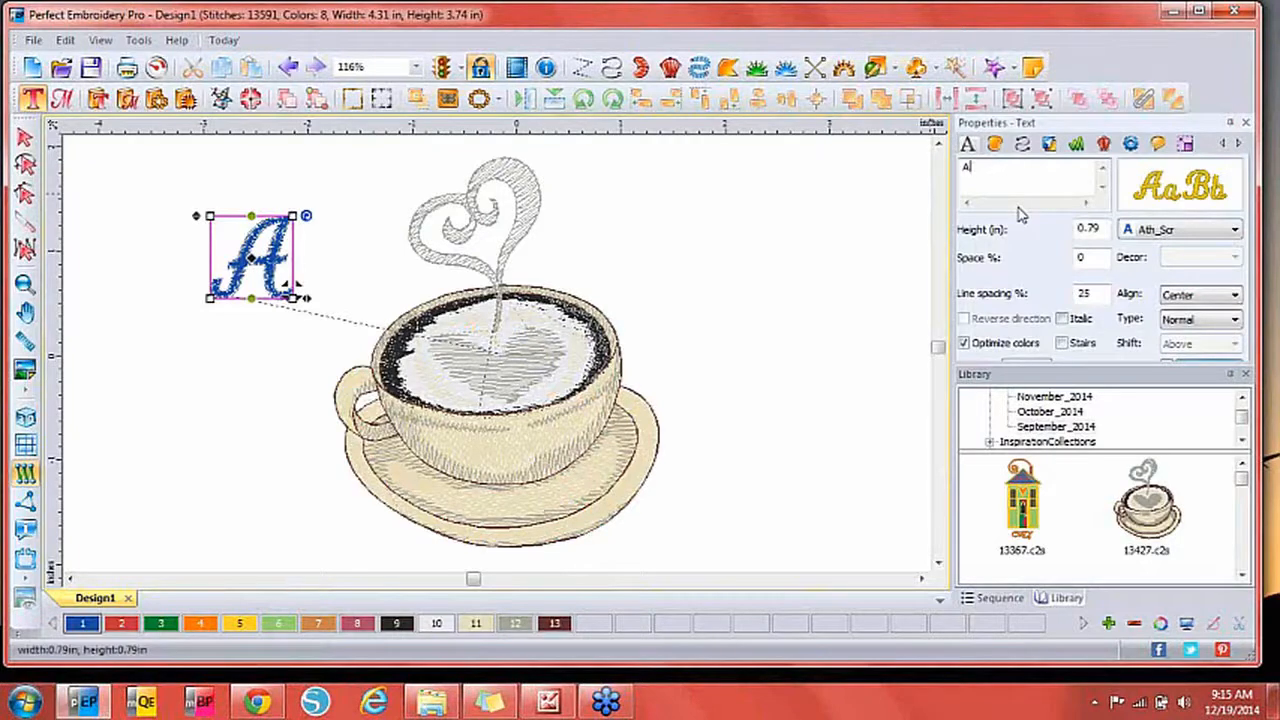
text(Coffee)
click(1190, 231)
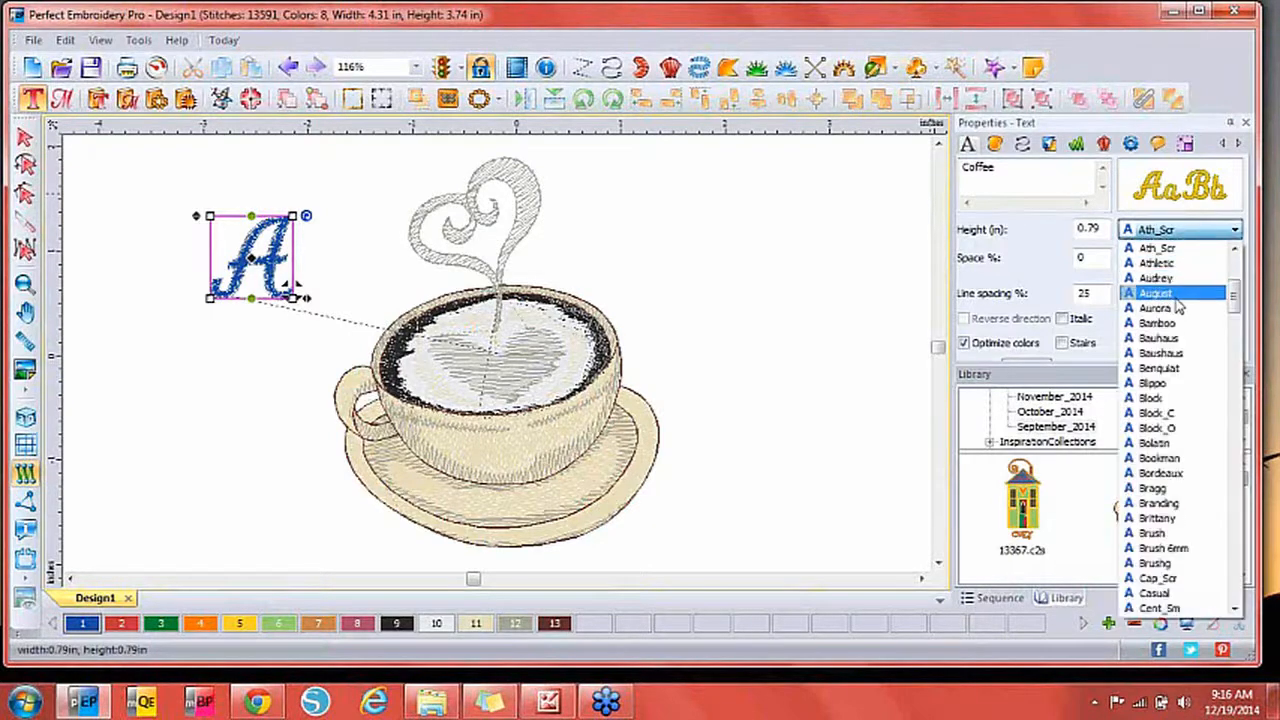
click(1158, 458)
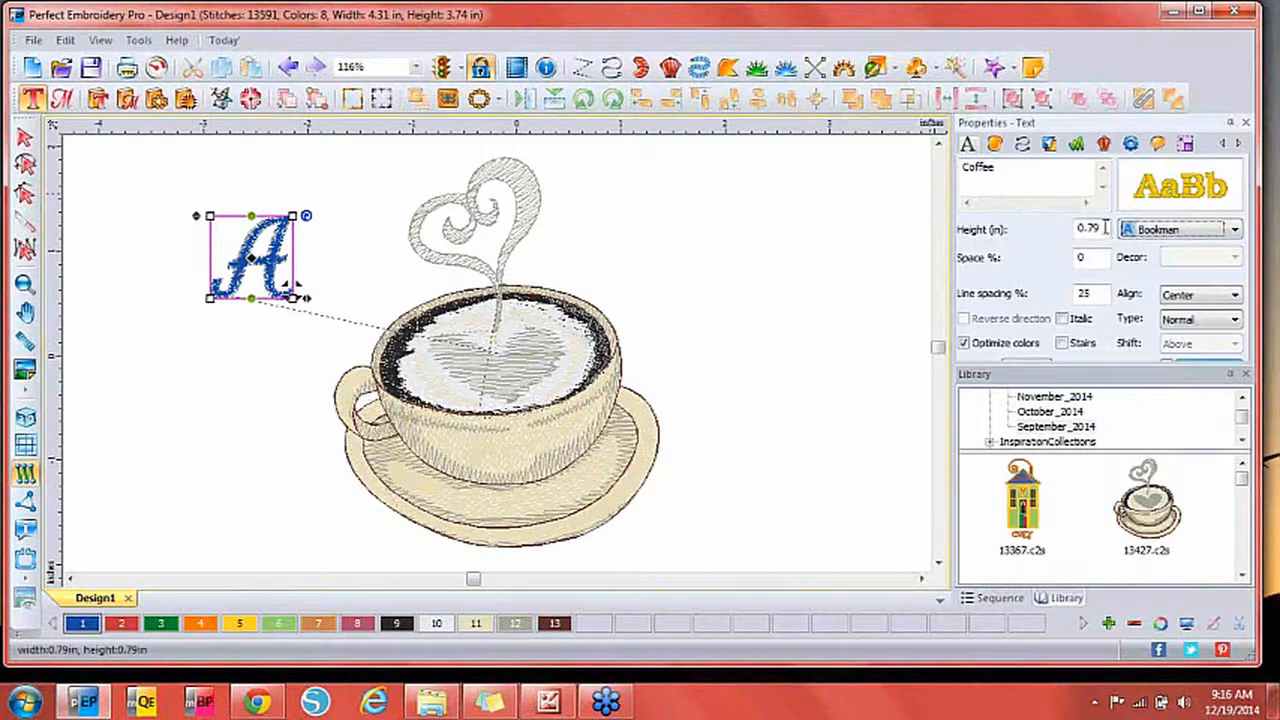
click(1104, 228)
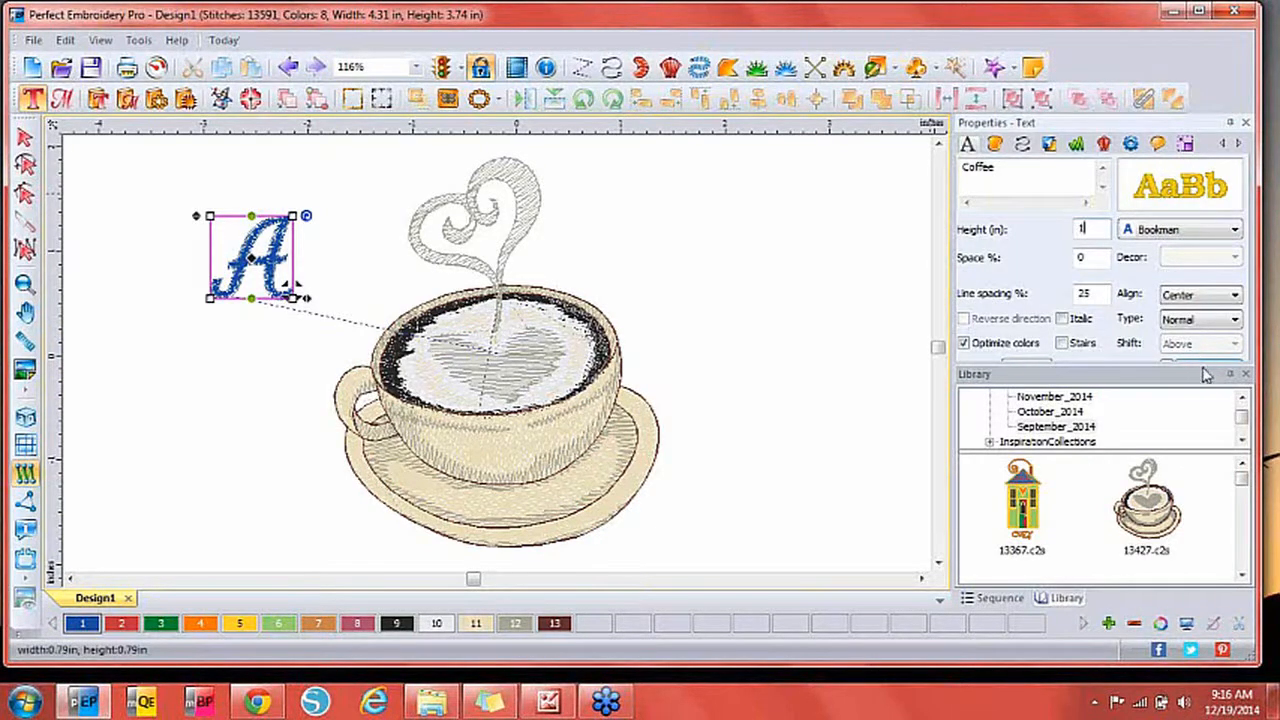
drag(1203, 362, 1208, 372)
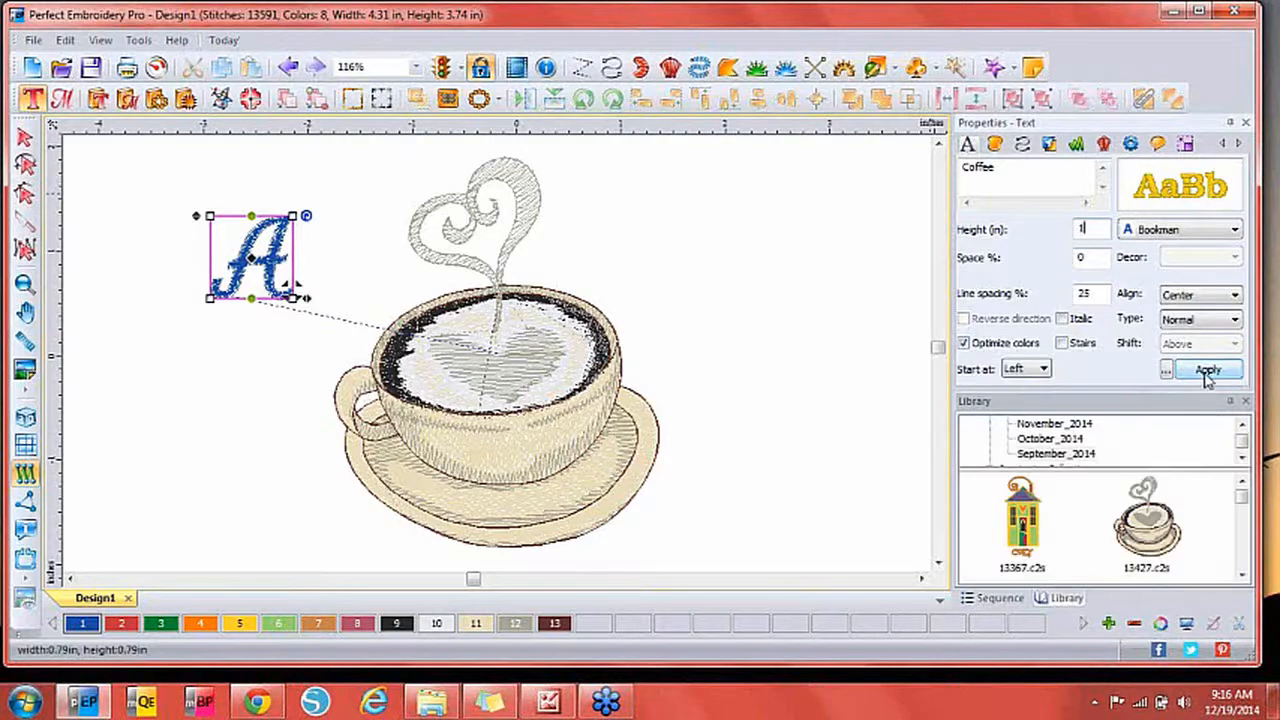
click(1208, 372)
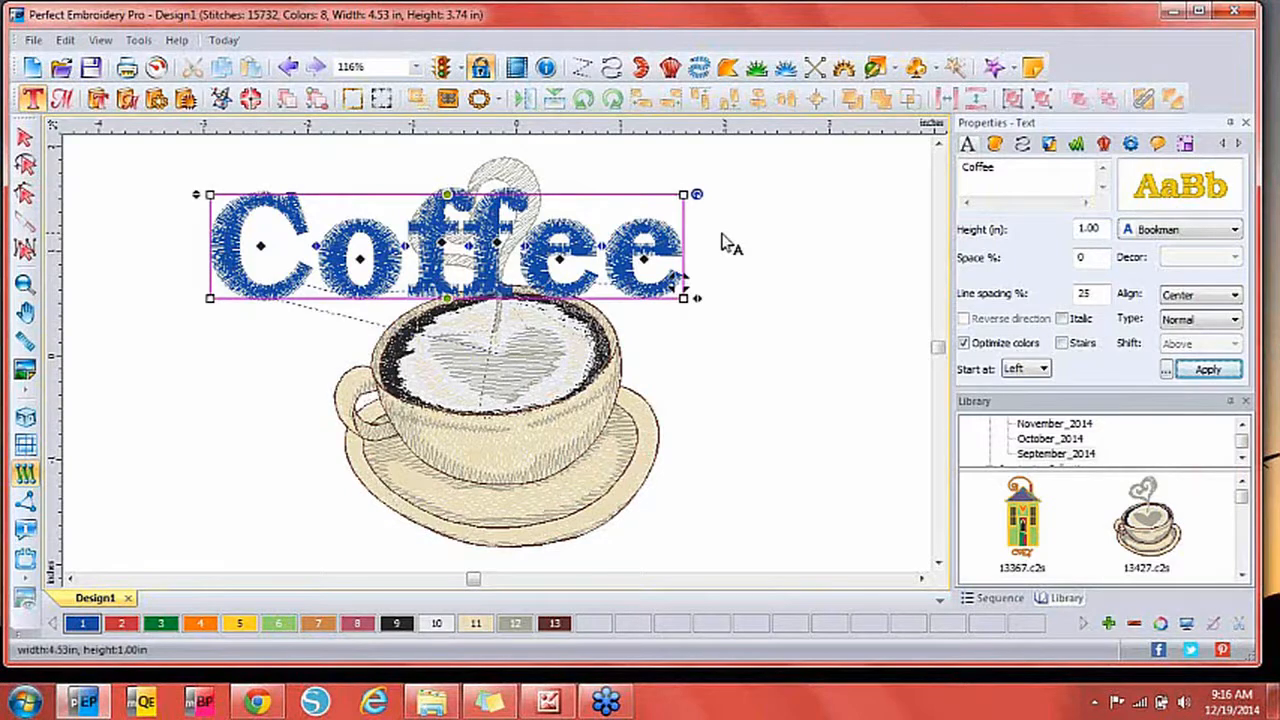
Change the Coffee lettering's font to the Ath_Scr script.
double_click(978, 168)
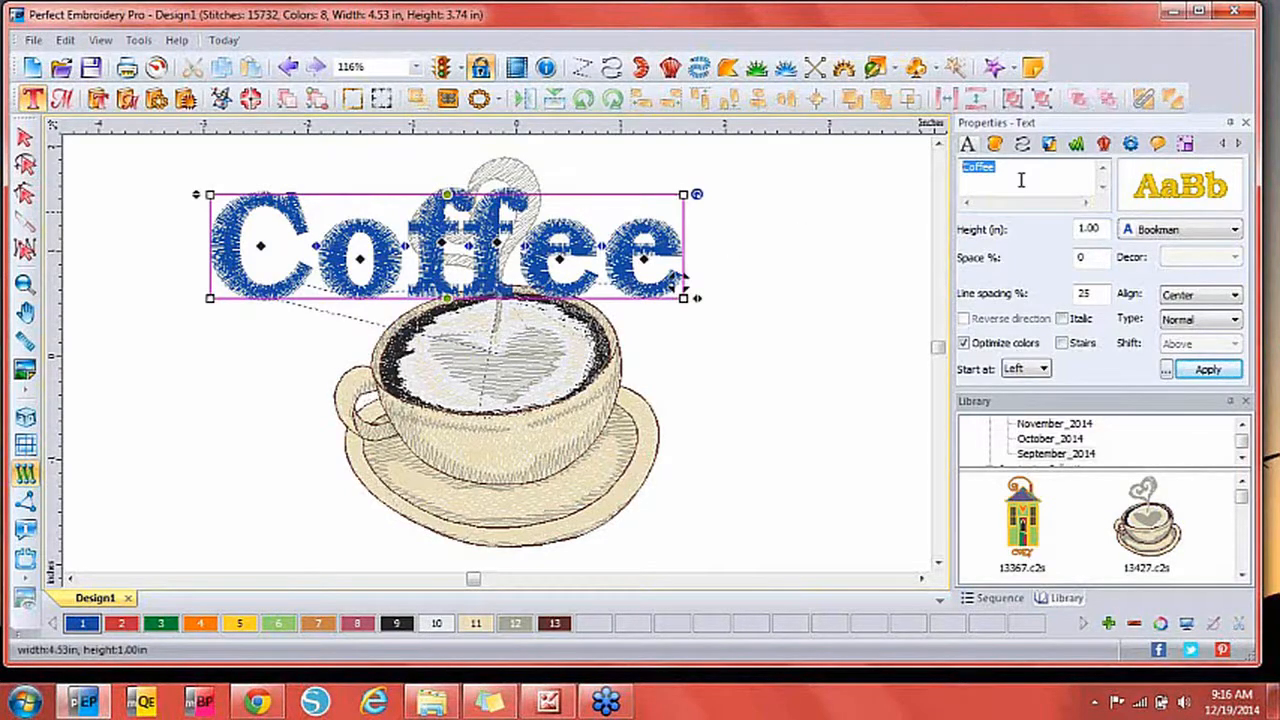
click(1155, 232)
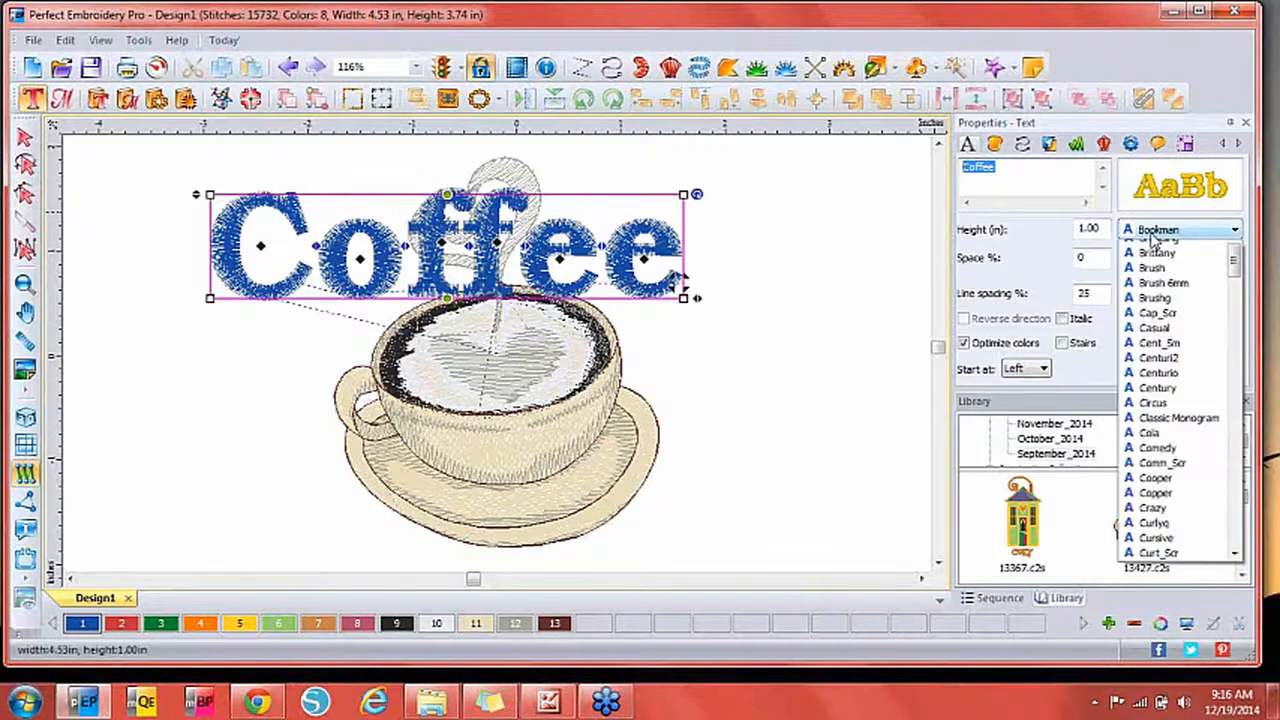
scroll(1183, 398, down, 1)
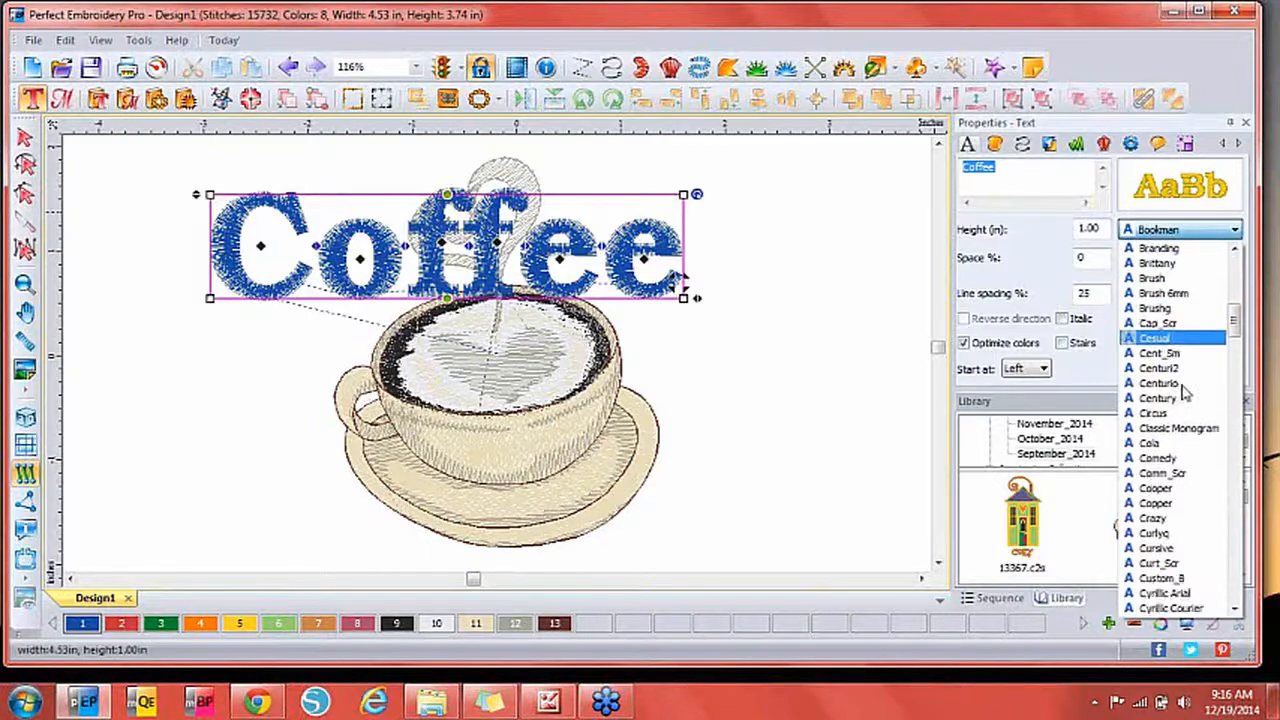
scroll(1170, 280, up, 12)
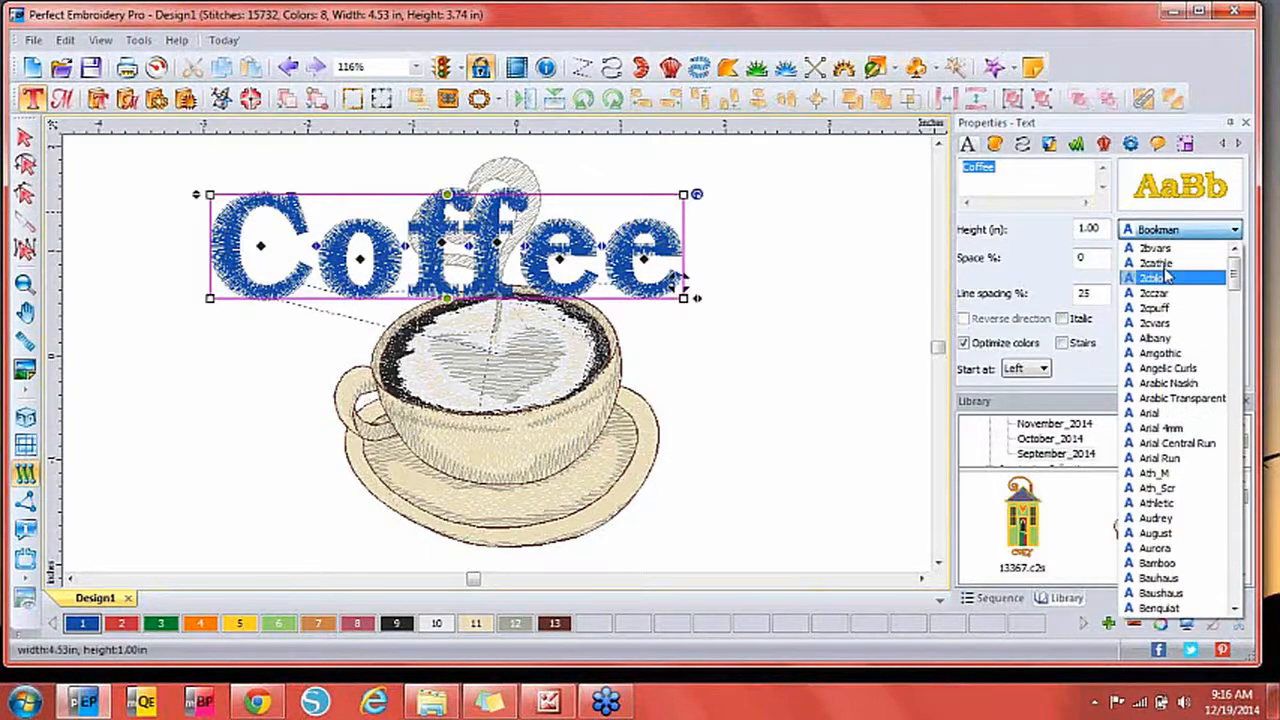
click(1157, 488)
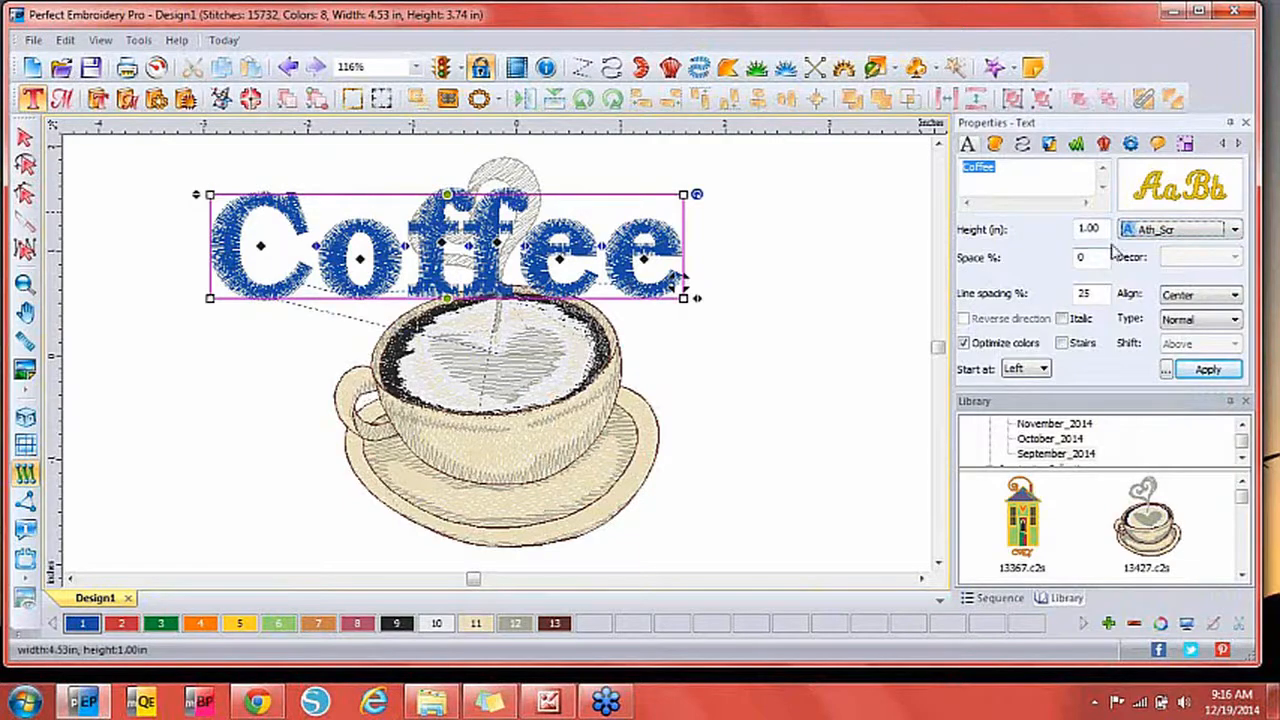
click(1208, 369)
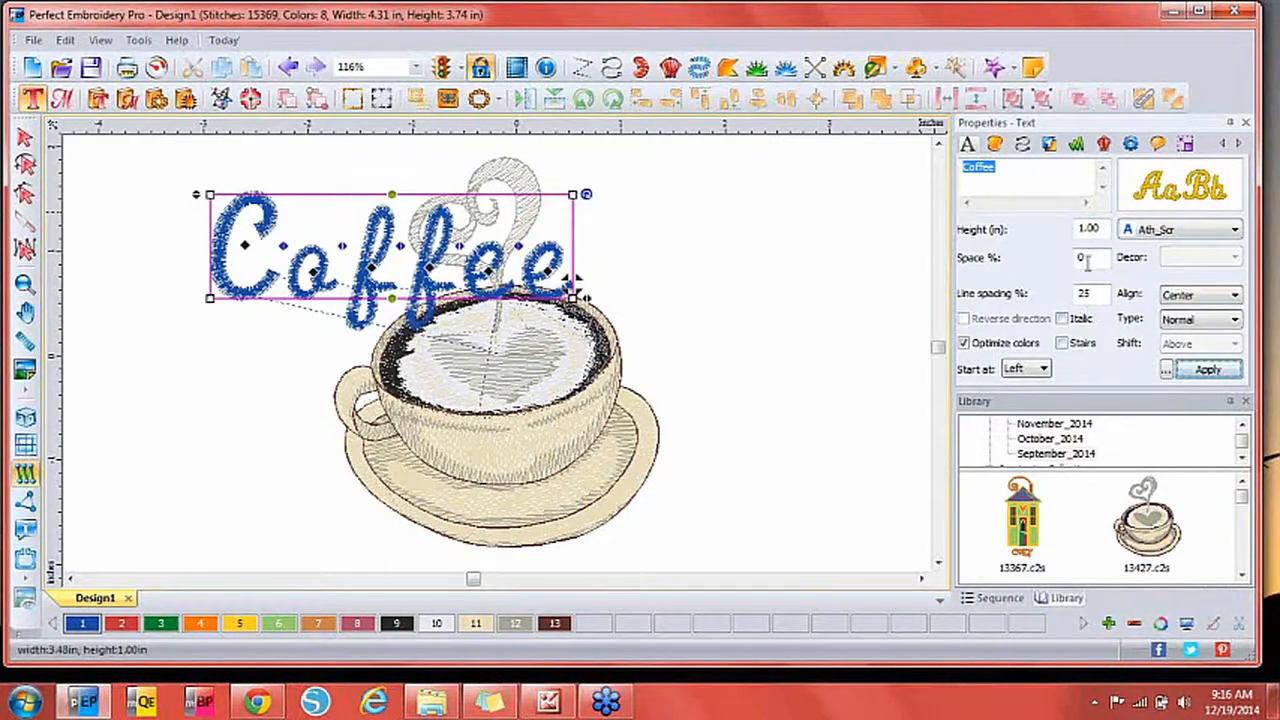
Tighten Coffee's letter spacing to -9% and move it to the upper left.
drag(1088, 258, 1028, 272)
text(-9)
click(1206, 370)
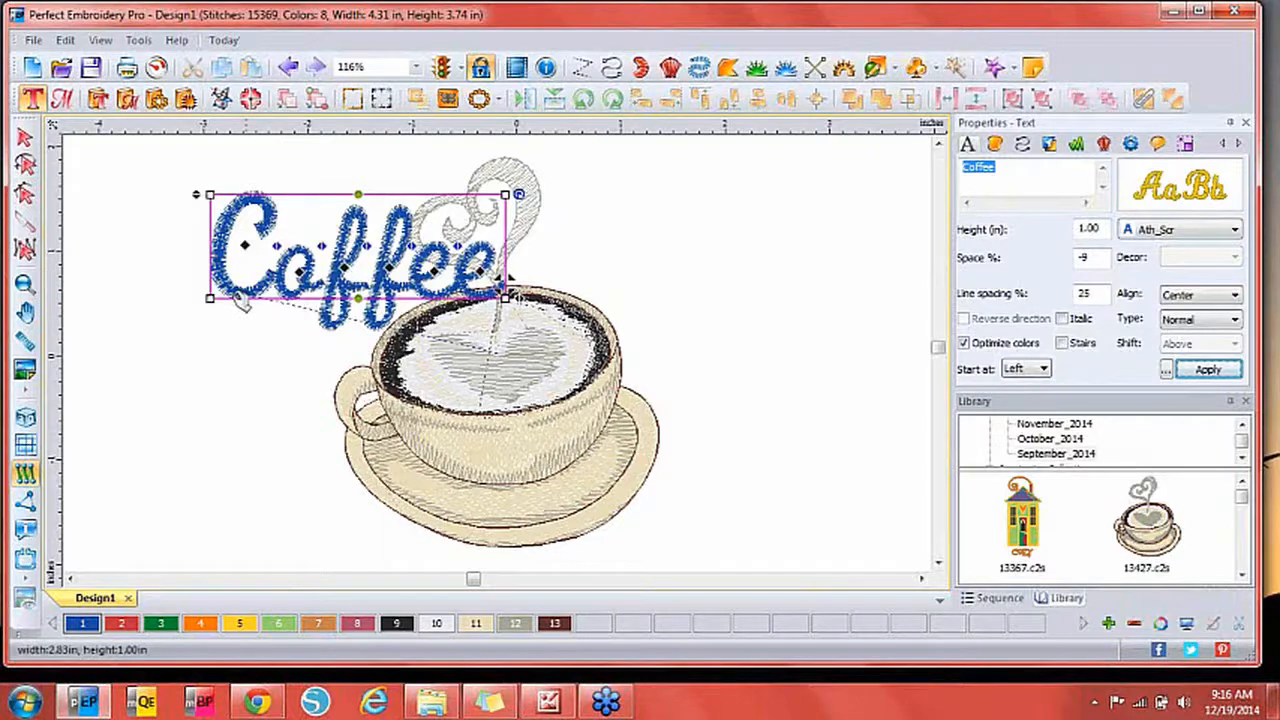
drag(295, 290, 160, 320)
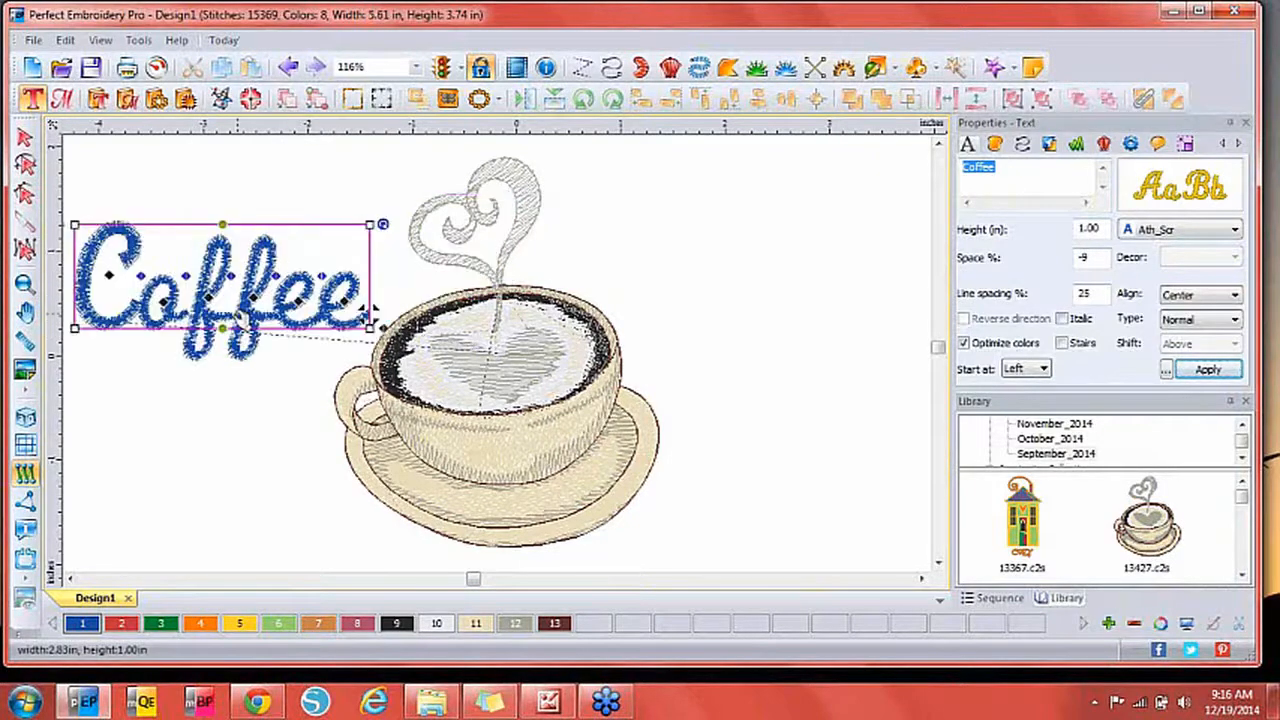
Pull the Coffee letters closer together and arch the word's top, narrowing it to 2.71 in.
click(25, 285)
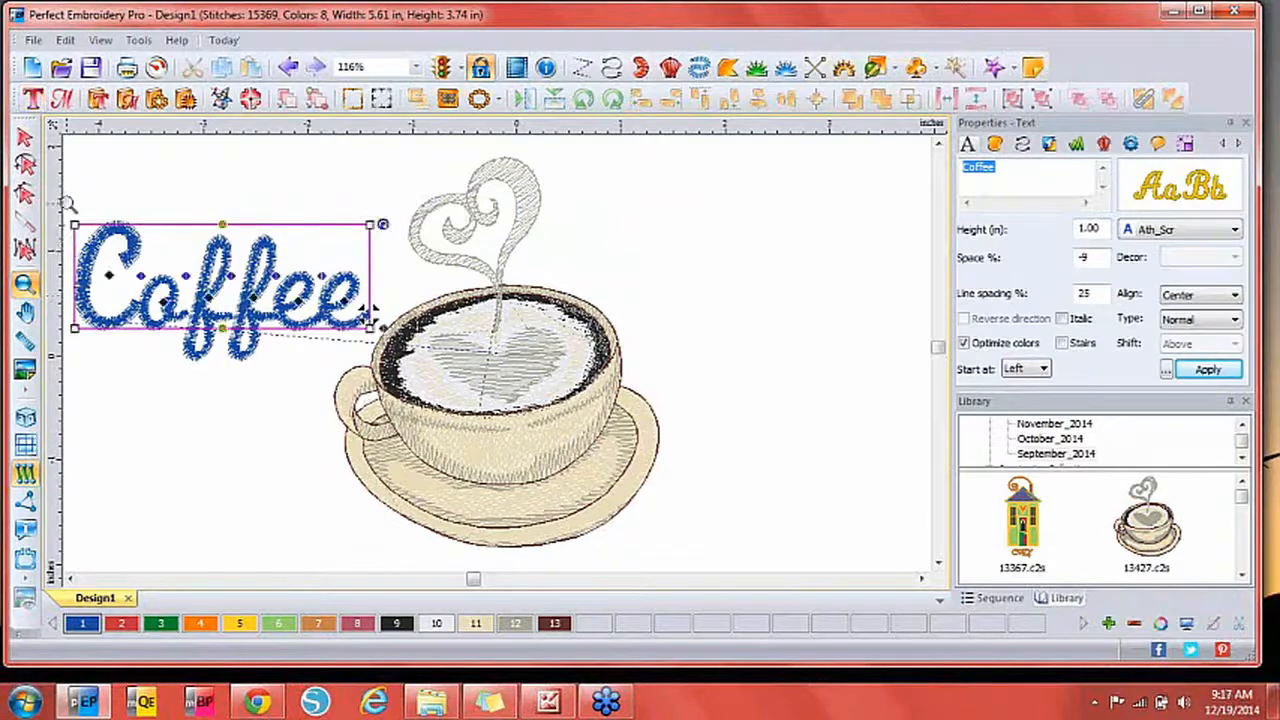
drag(68, 204, 196, 372)
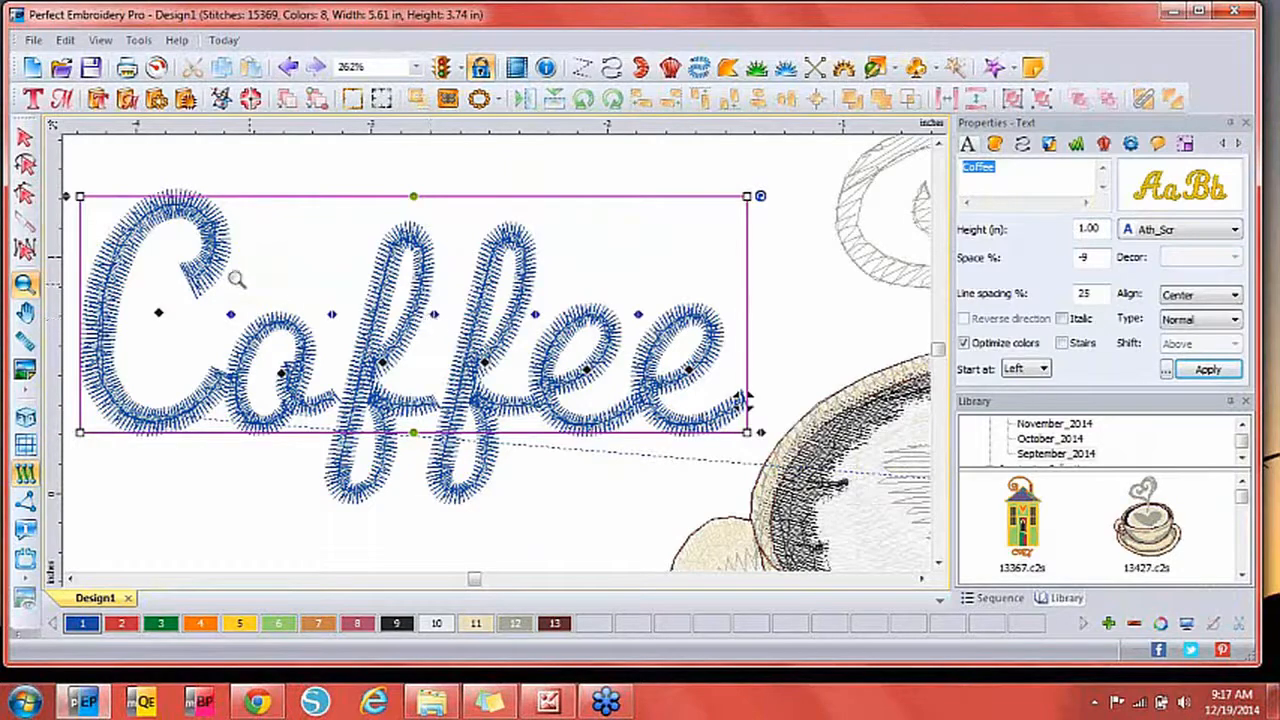
key(Escape)
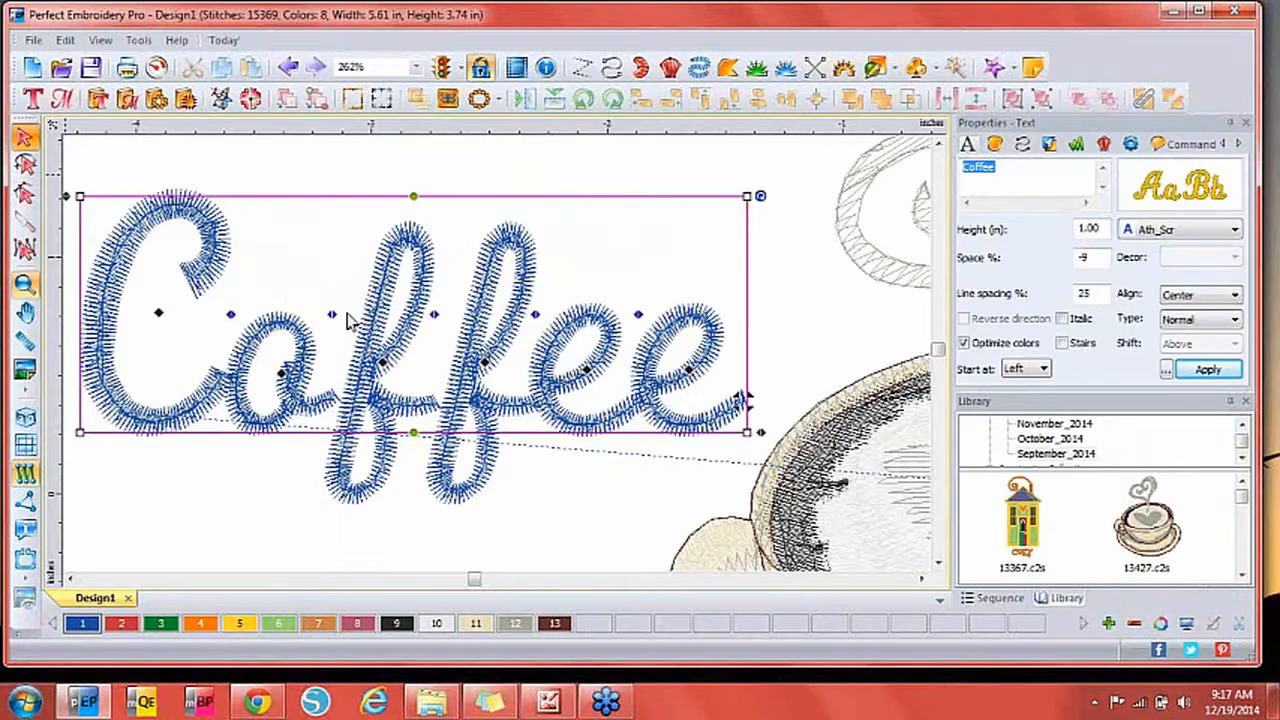
click(434, 313)
double_click(434, 313)
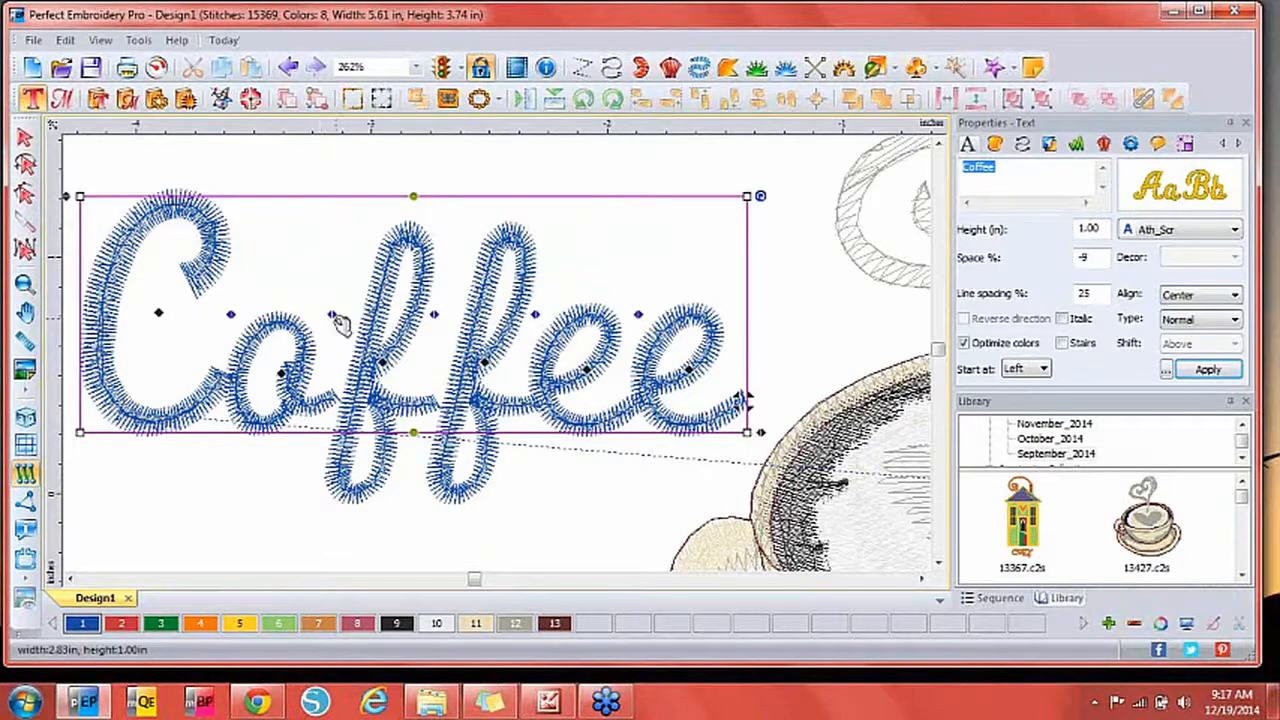
drag(333, 315, 321, 327)
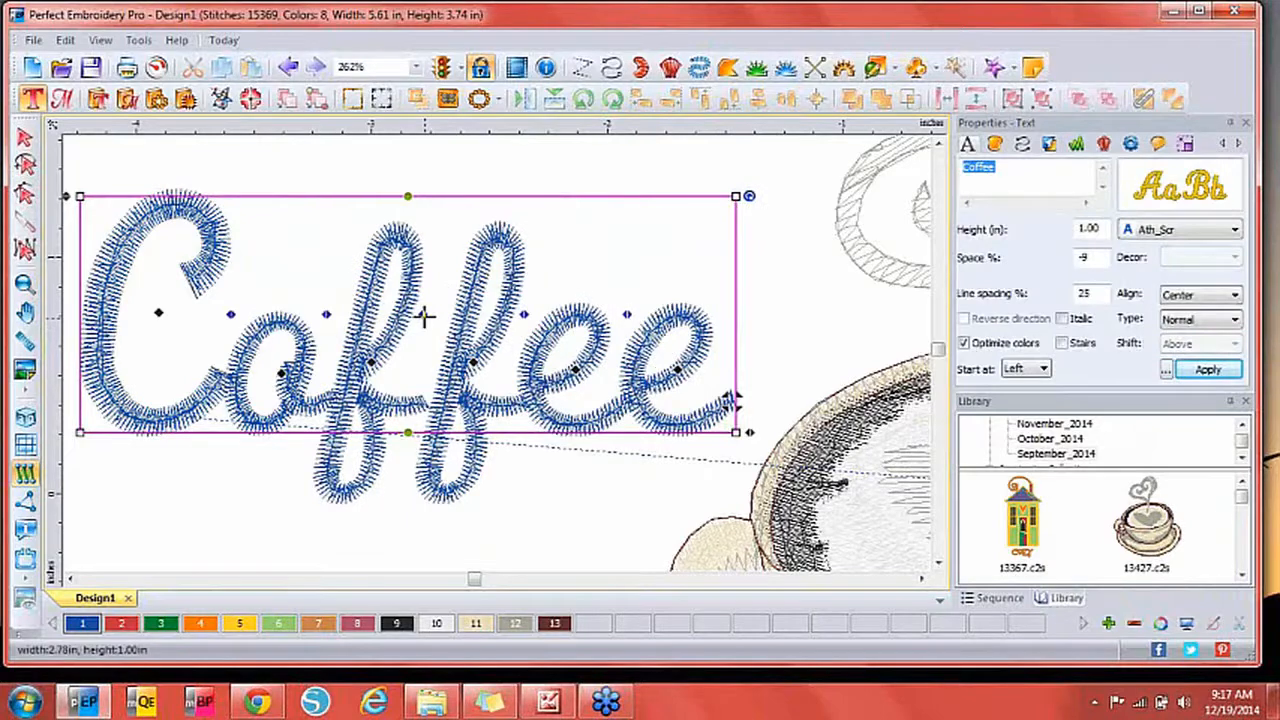
drag(424, 316, 414, 316)
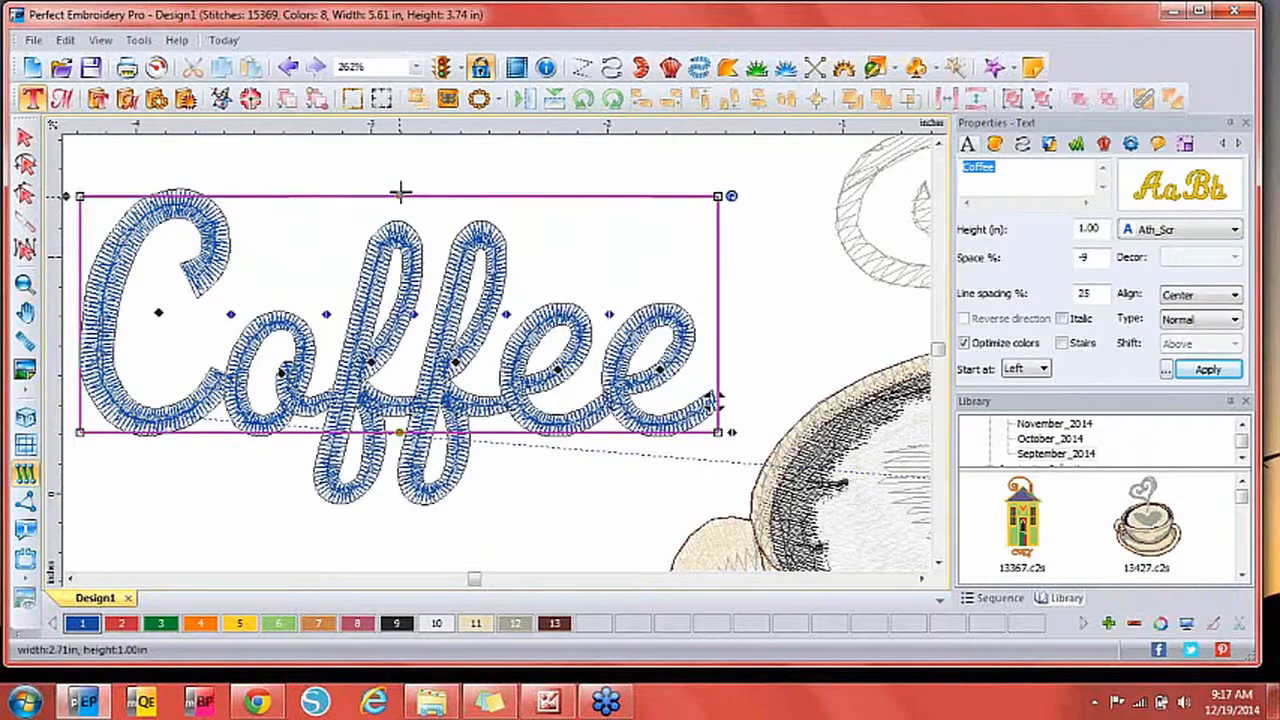
drag(400, 191, 405, 167)
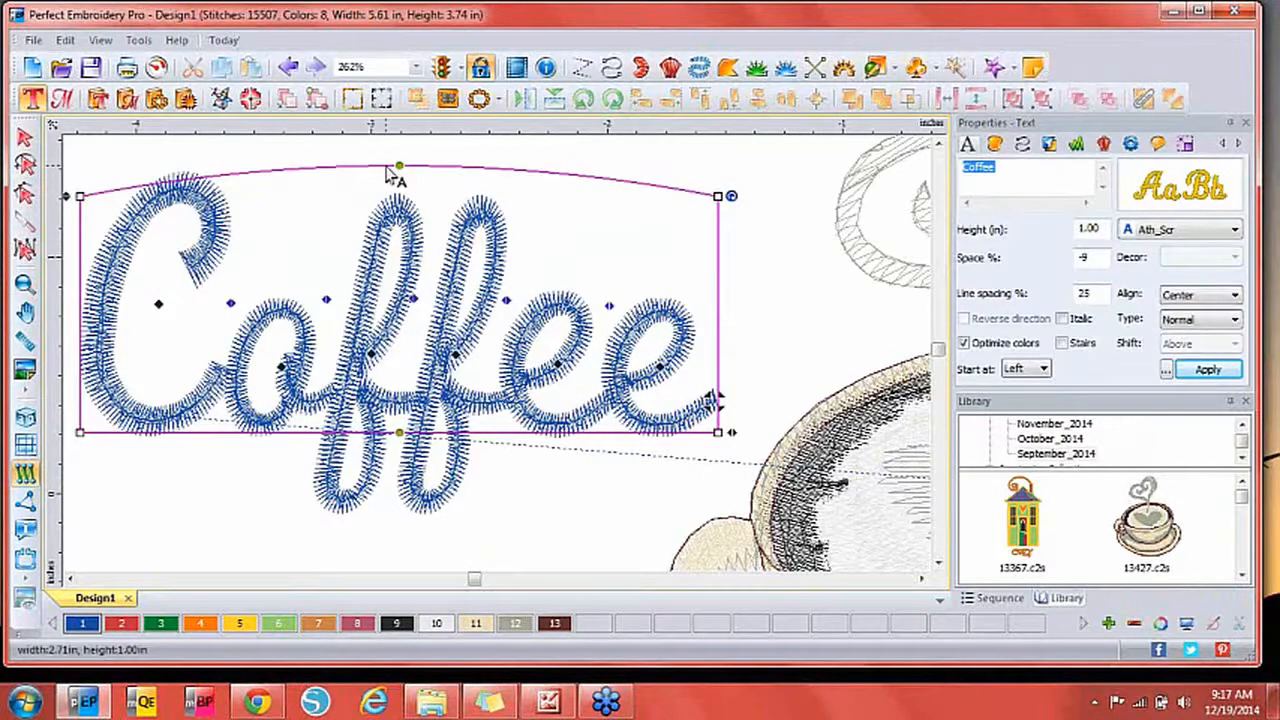
Lay Coffee out on a Circle path, then position and rotate it over the cup.
click(1200, 319)
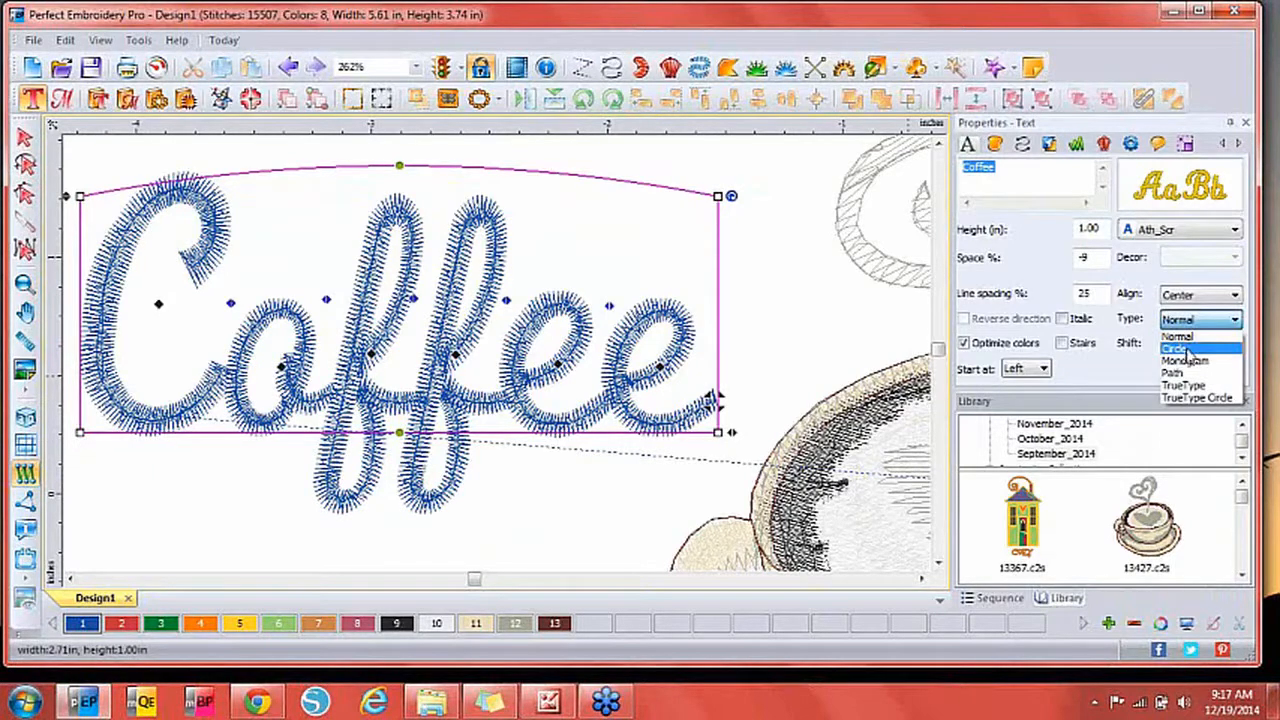
click(1188, 352)
click(1206, 370)
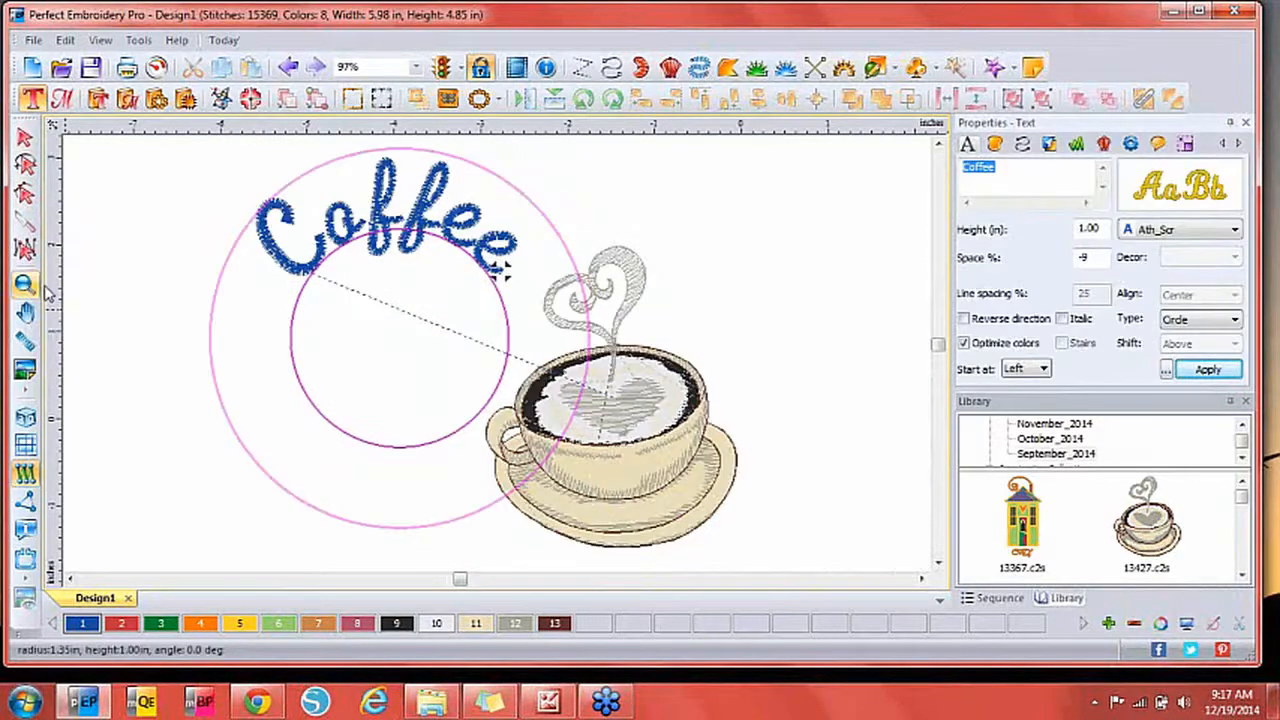
drag(292, 340, 459, 340)
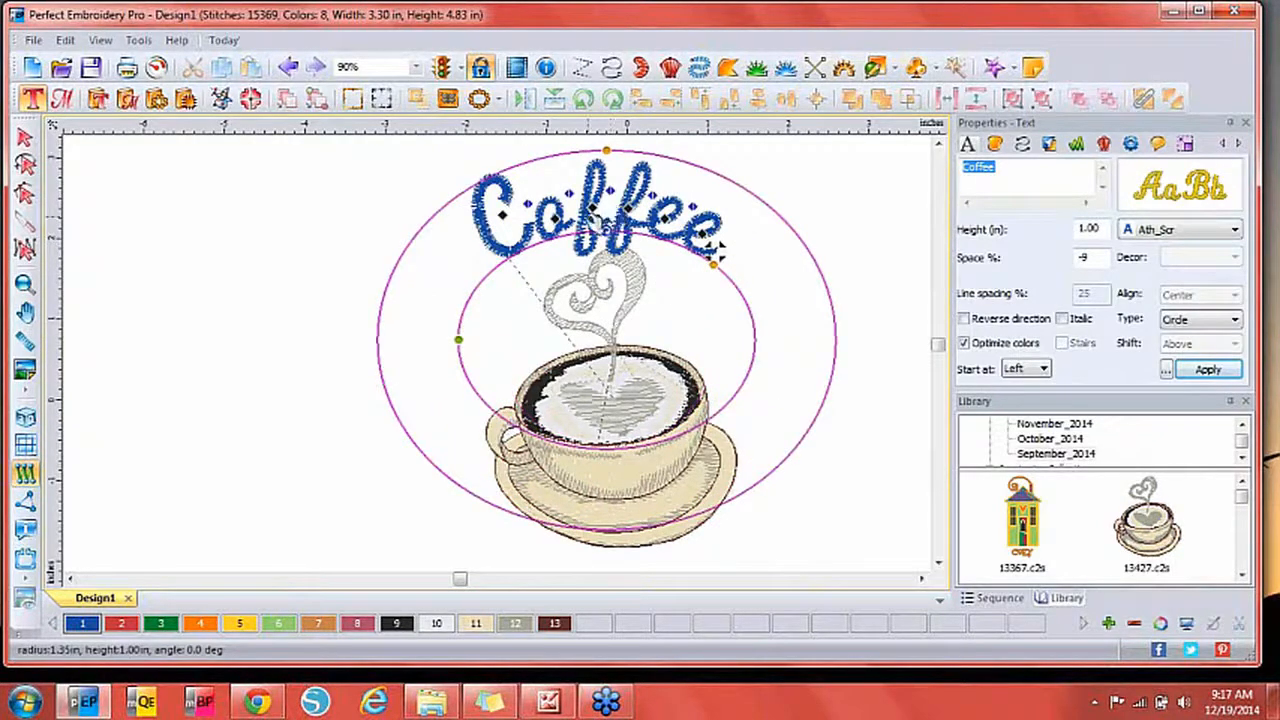
drag(595, 220, 497, 293)
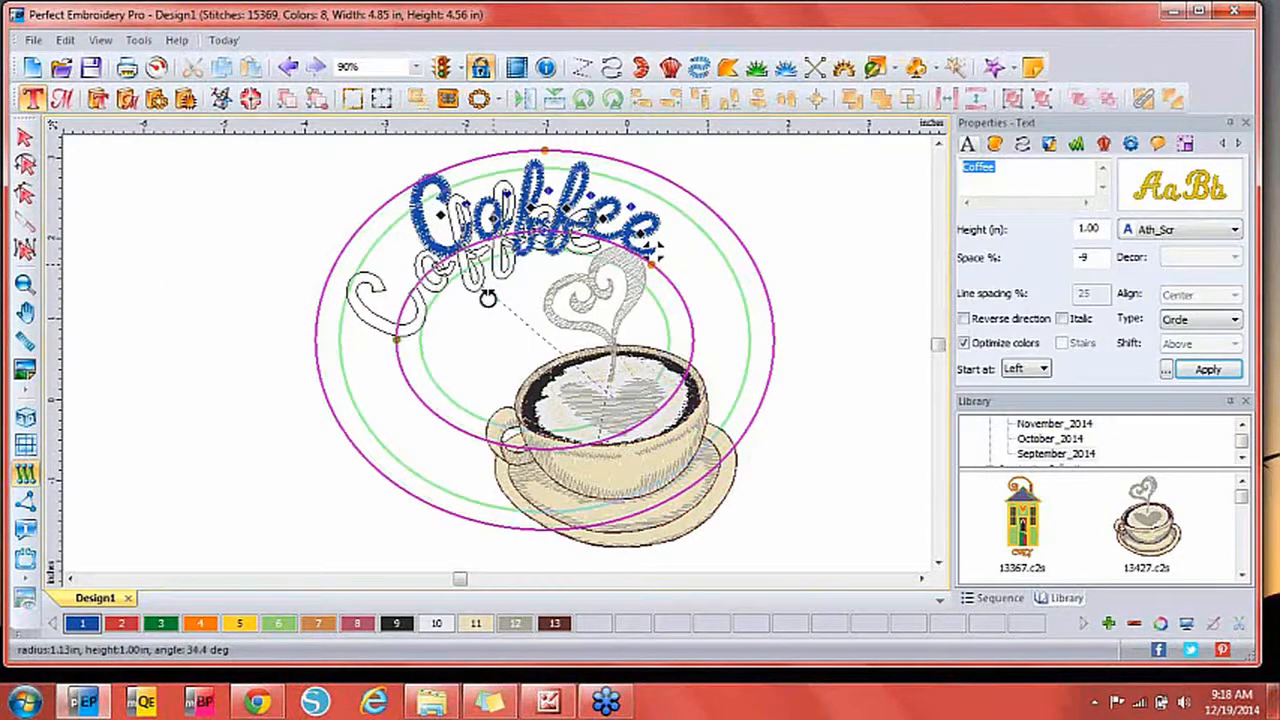
drag(487, 298, 430, 350)
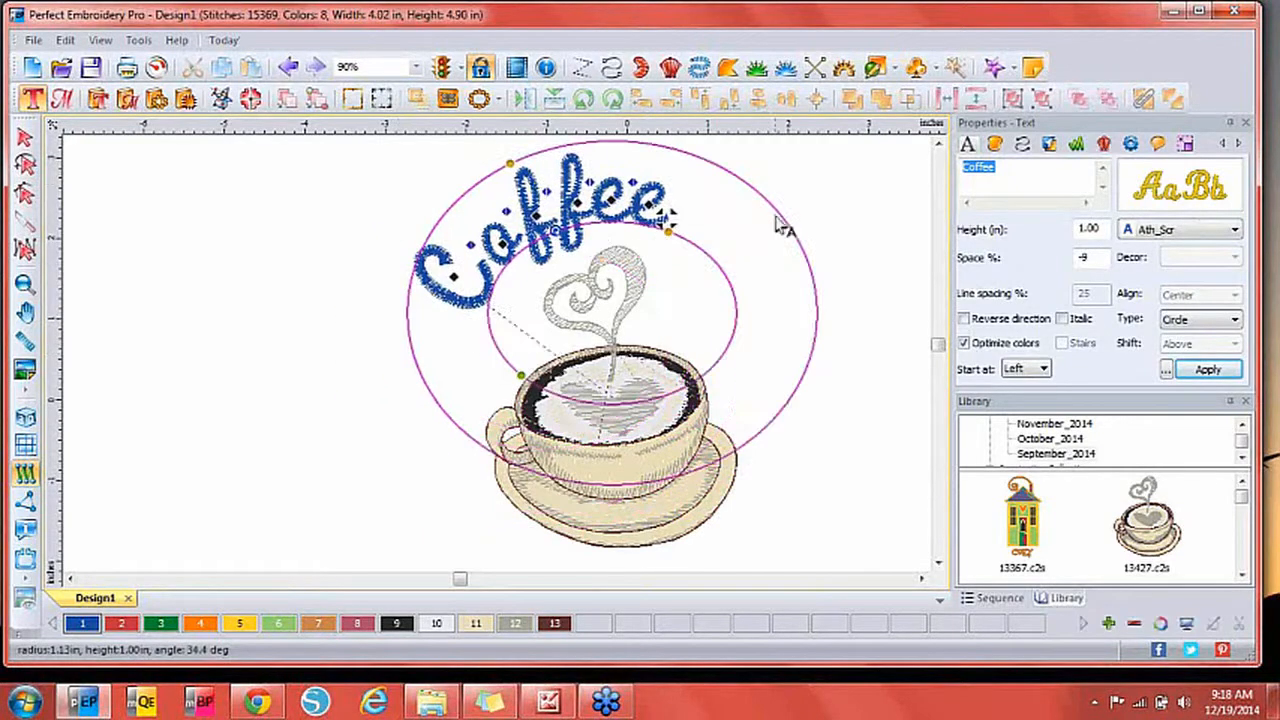
Change the wording to 'Coffee Time', shift it down-left around the cup, and browse the fonts.
click(998, 170)
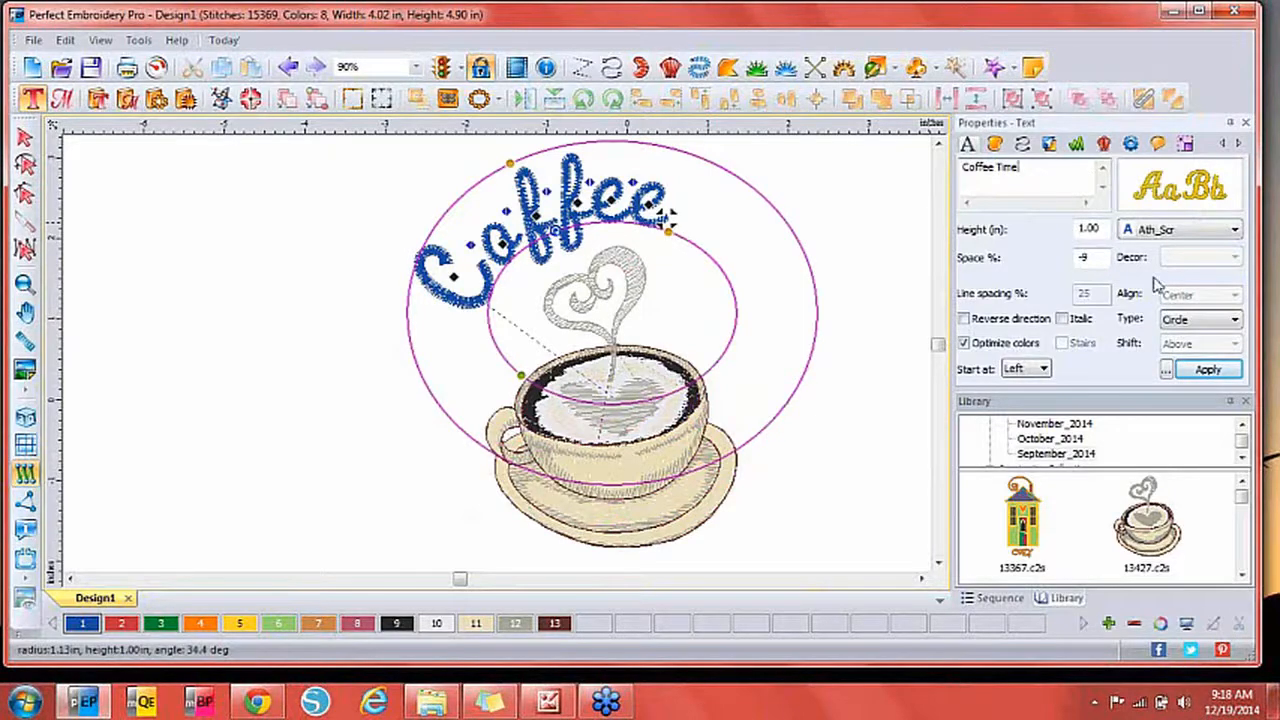
click(1203, 372)
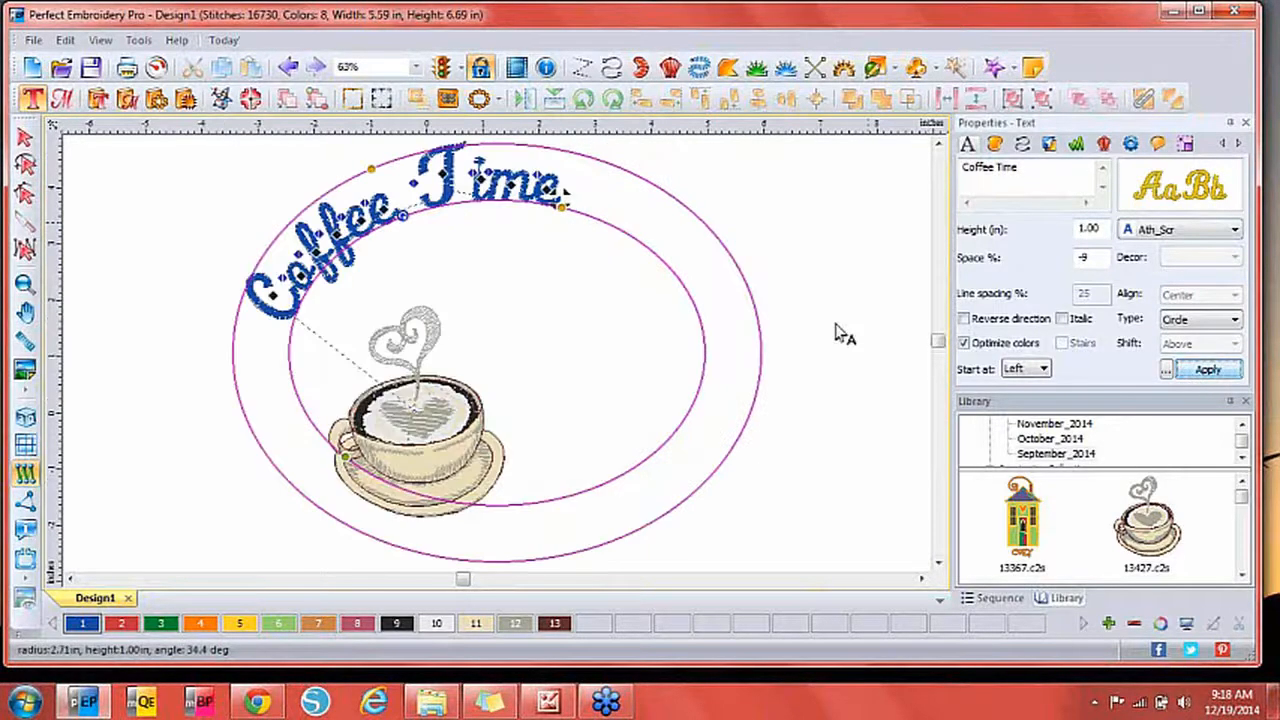
click(392, 187)
drag(397, 192, 347, 256)
click(1165, 230)
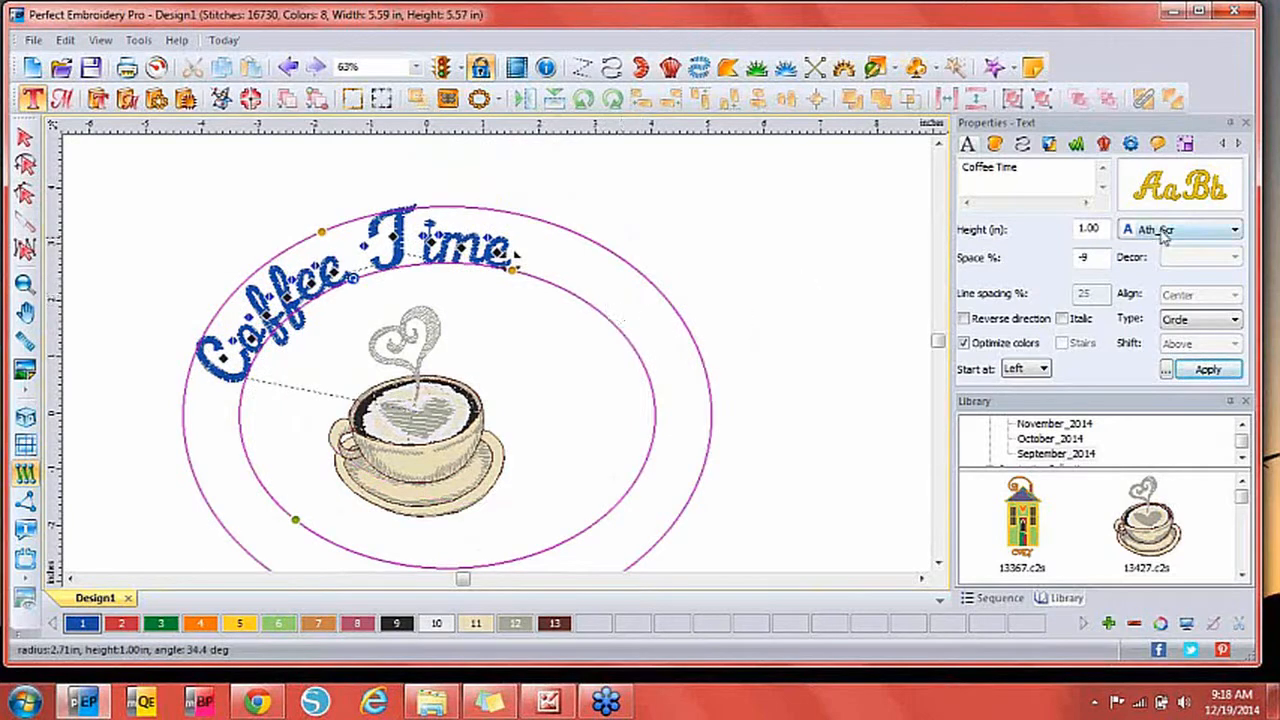
drag(1238, 300, 1258, 602)
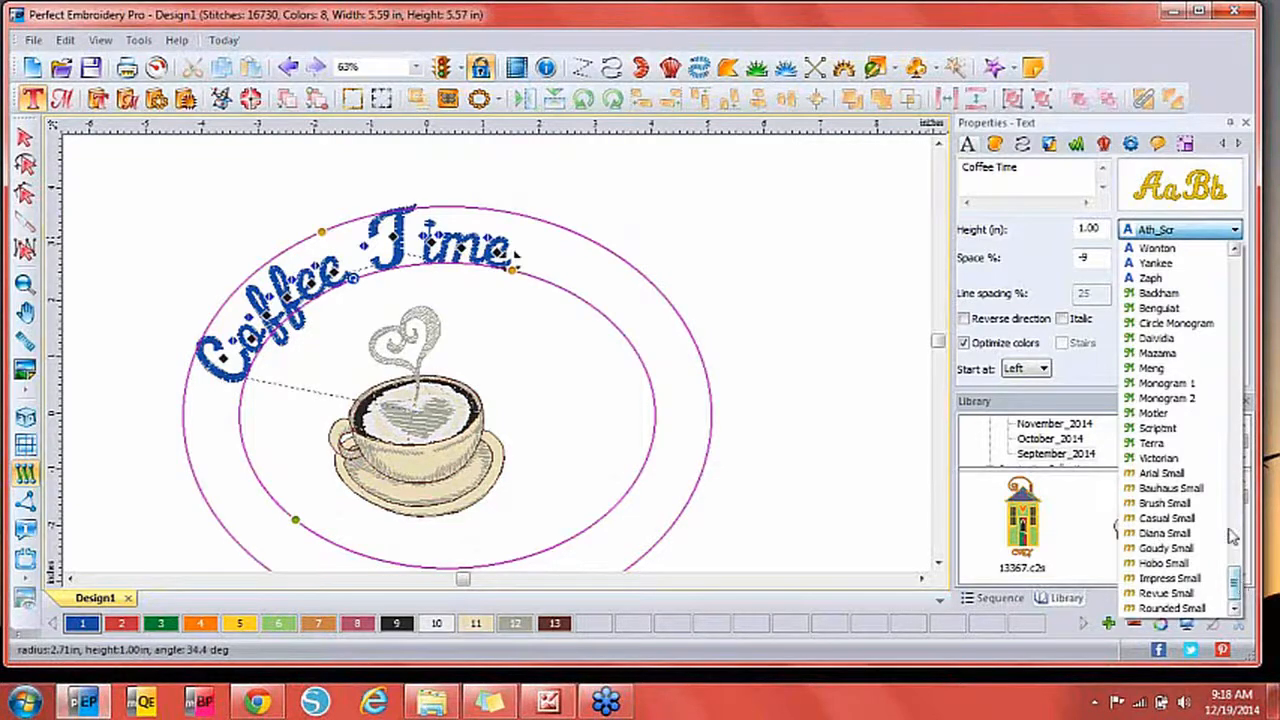
Try the TrueType lettering type and browse its fonts, leaving Arial selected.
click(1177, 202)
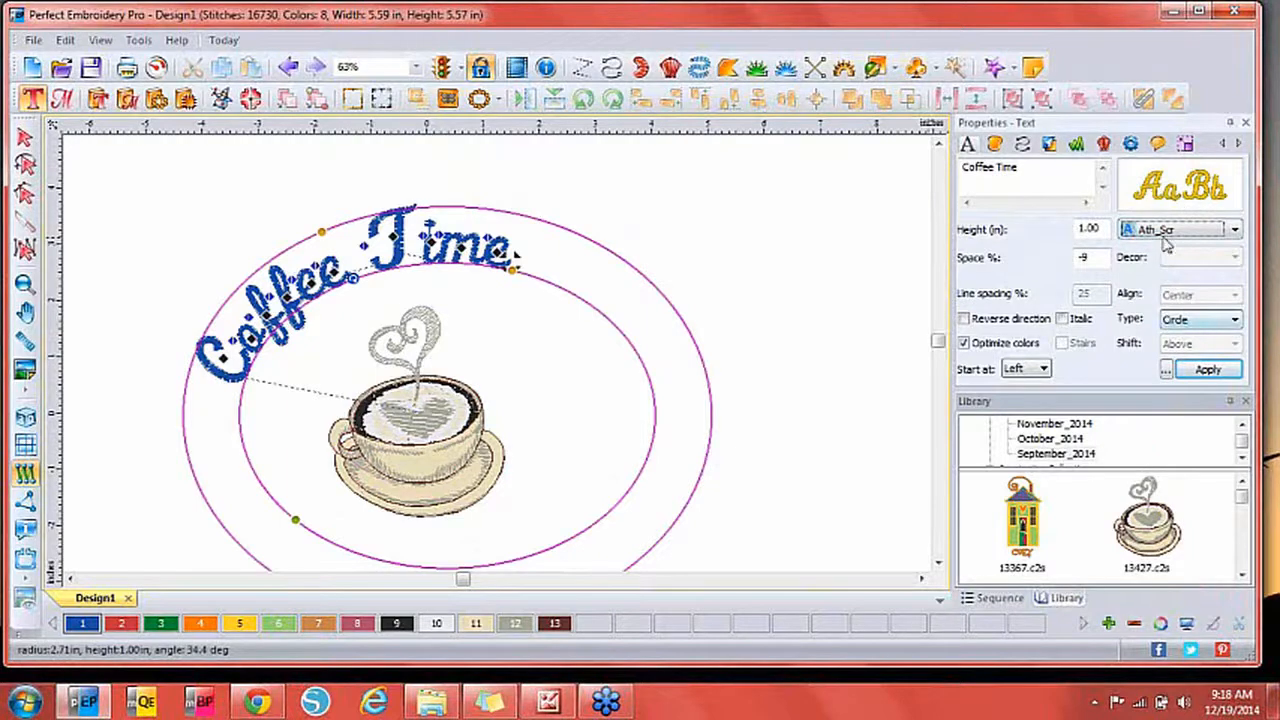
click(1180, 322)
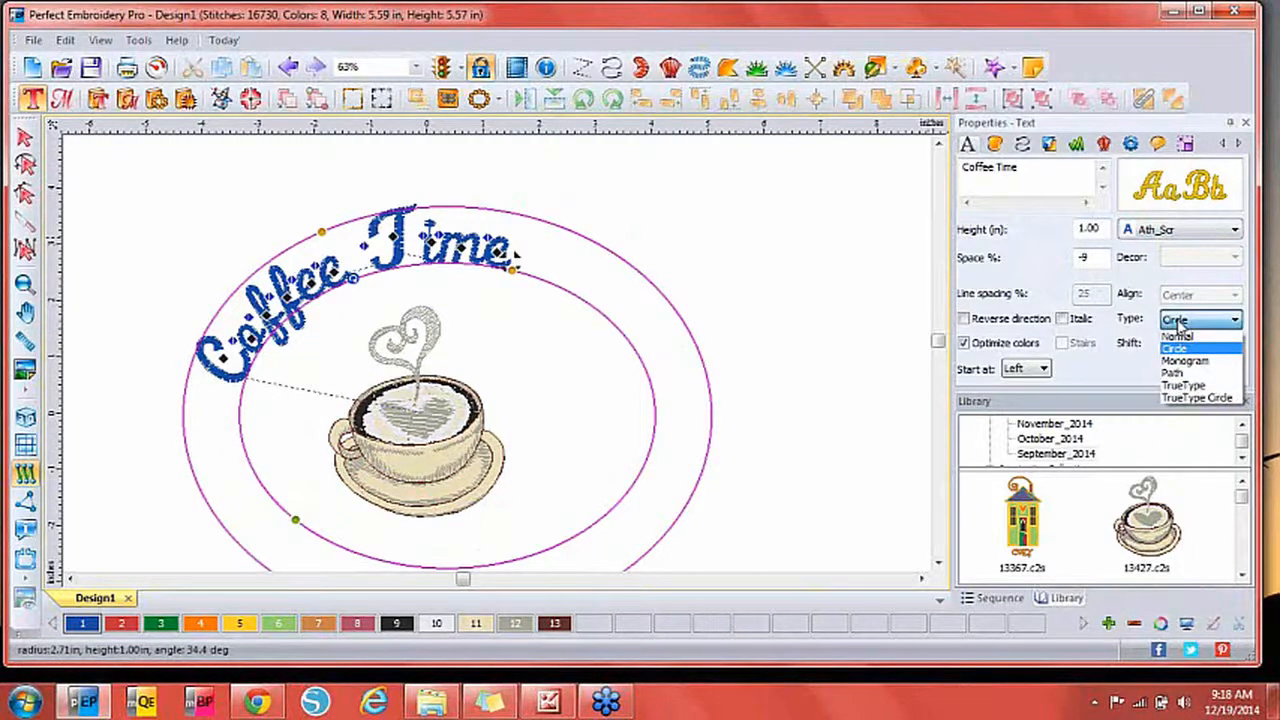
click(1196, 385)
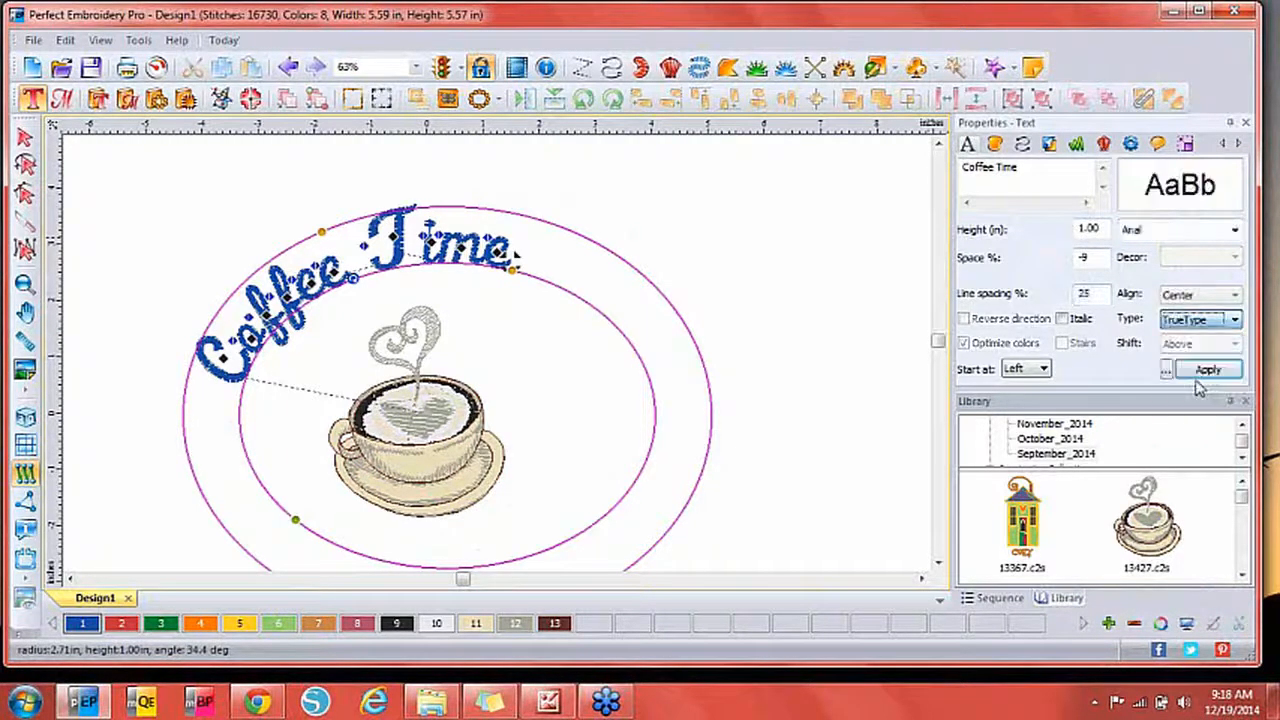
click(1180, 232)
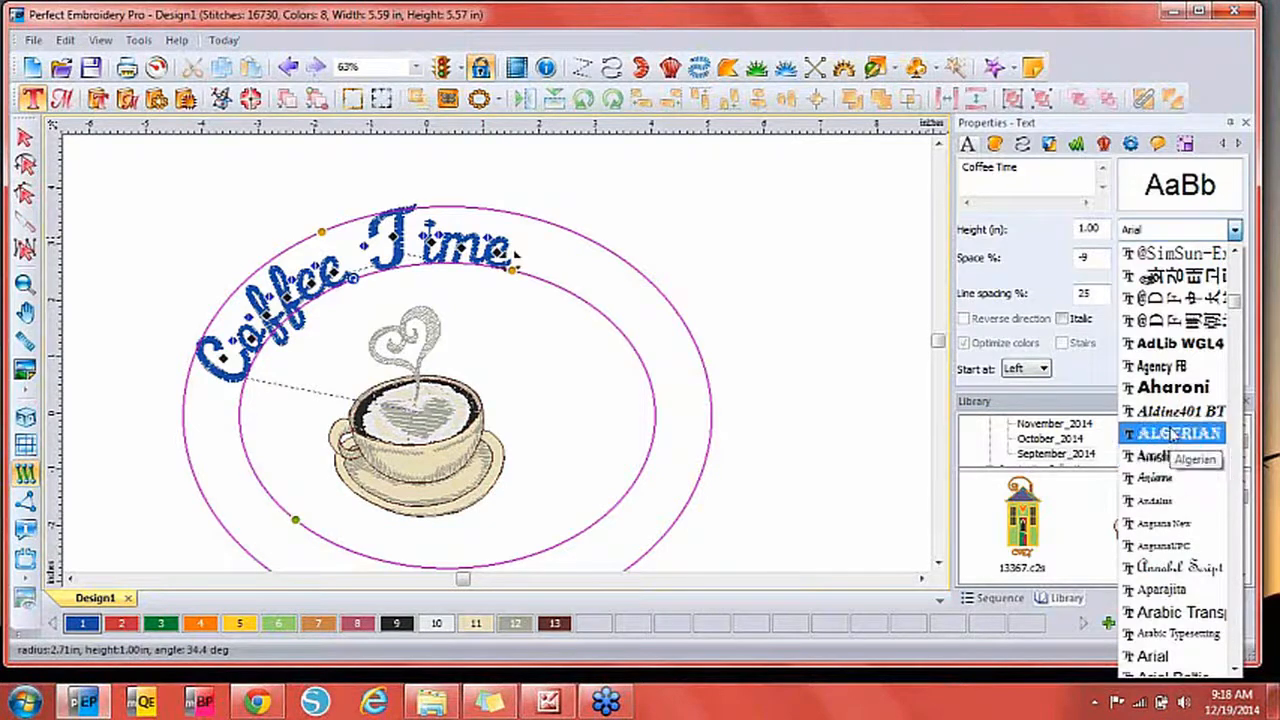
click(1183, 200)
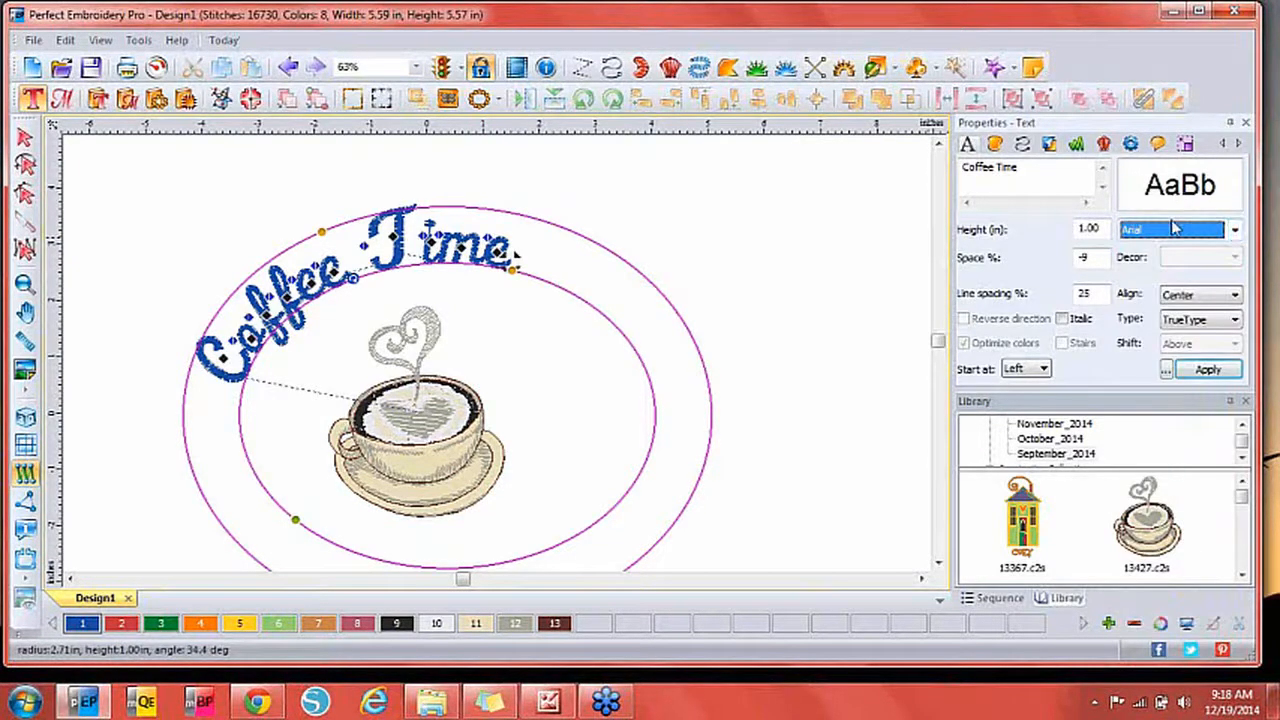
click(1171, 237)
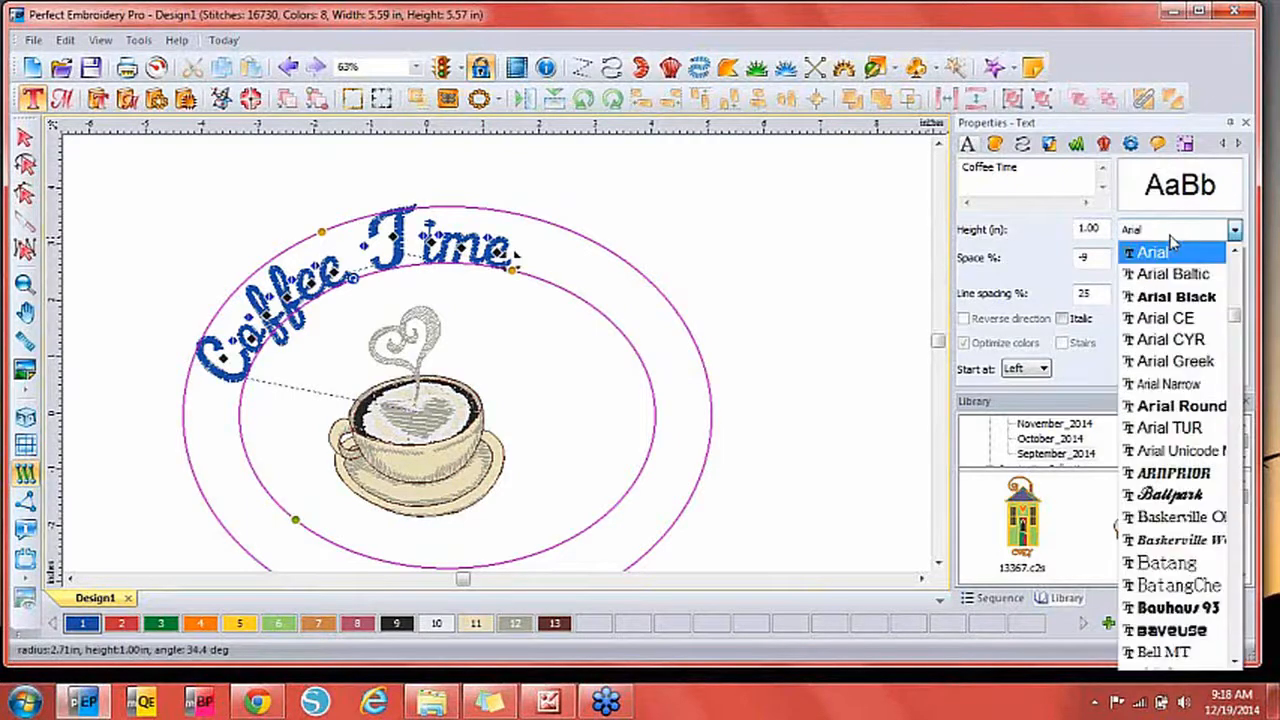
scroll(1232, 278, up, 6)
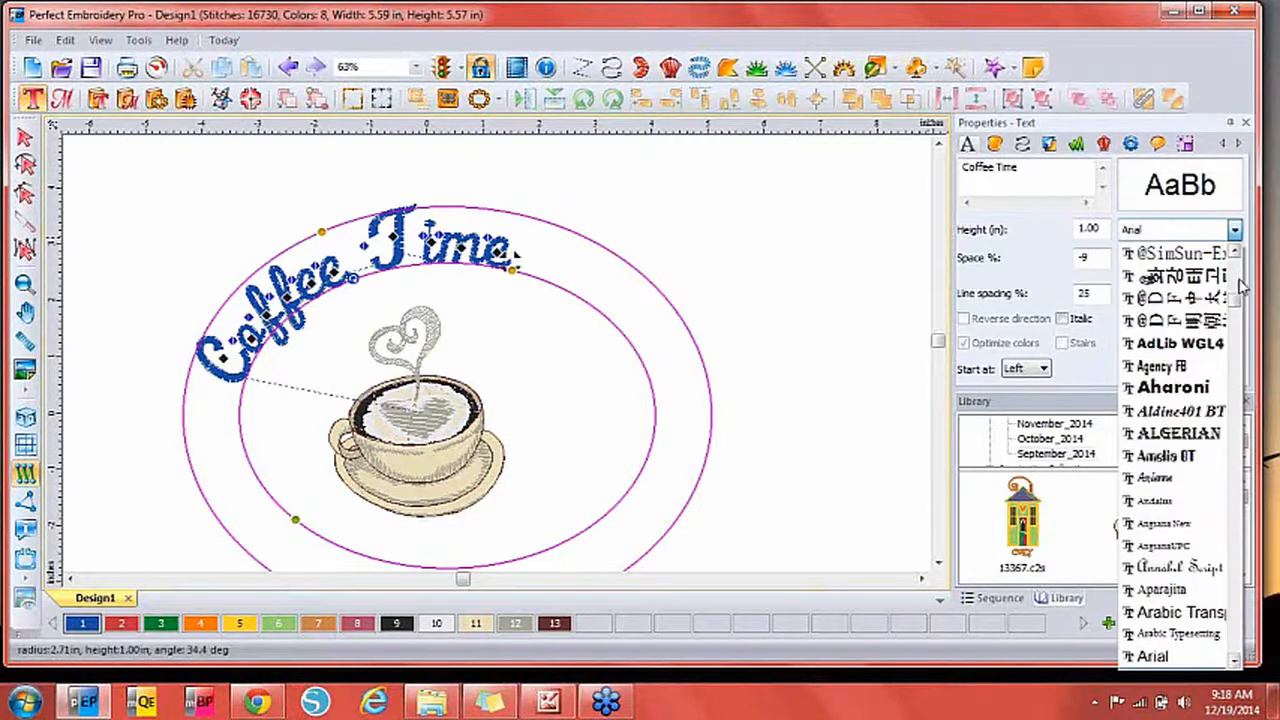
click(1223, 234)
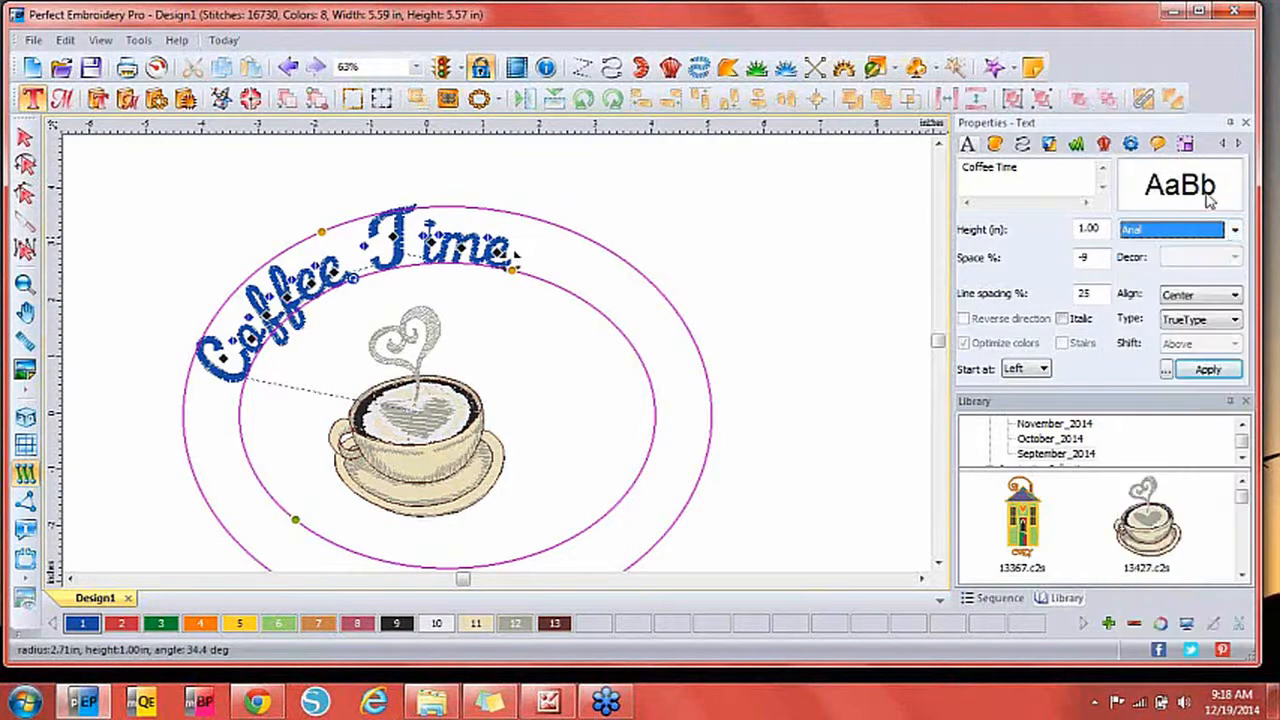
Switch the lettering back to Normal and try the Backham and Arial Small fonts.
click(1200, 320)
click(1192, 337)
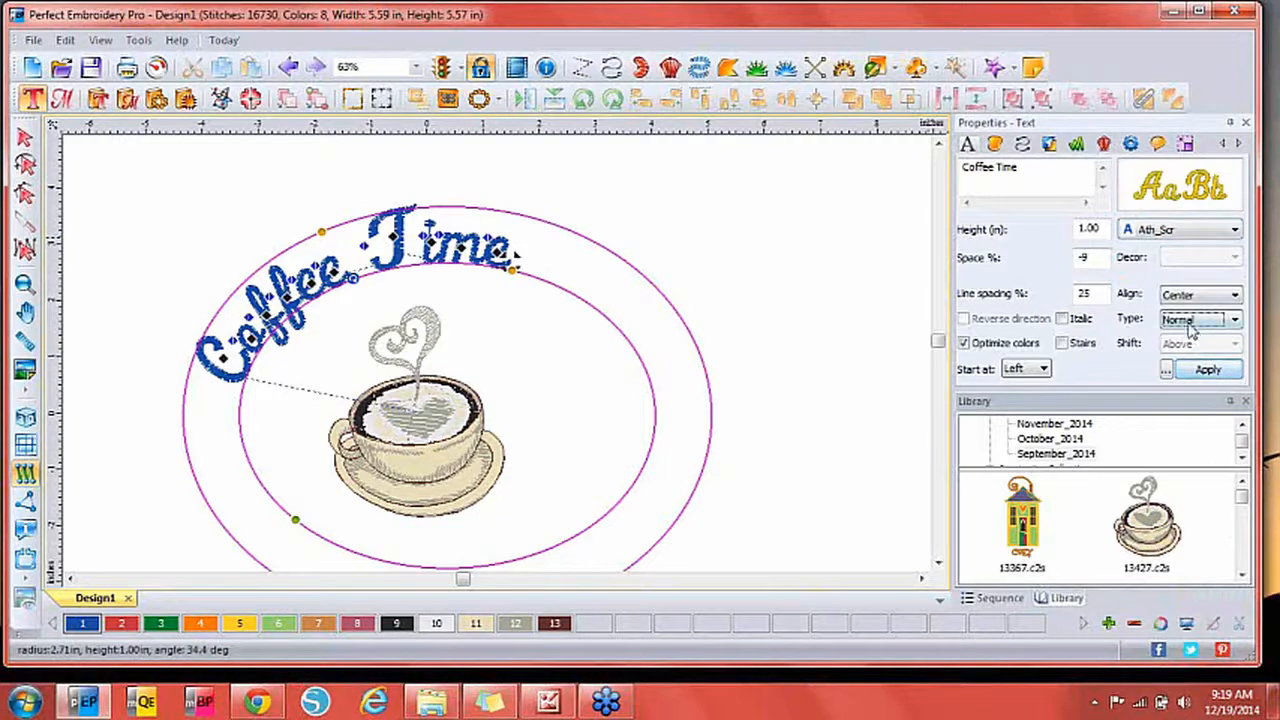
click(1166, 232)
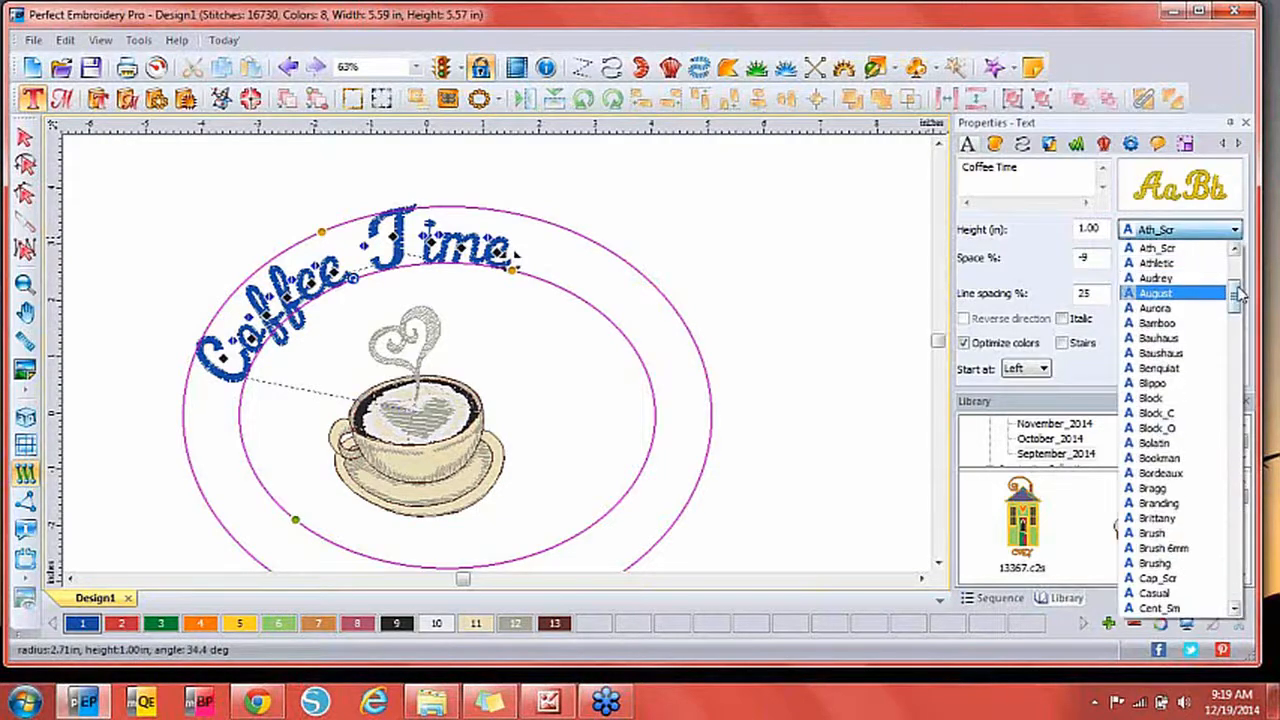
drag(1236, 280, 1245, 593)
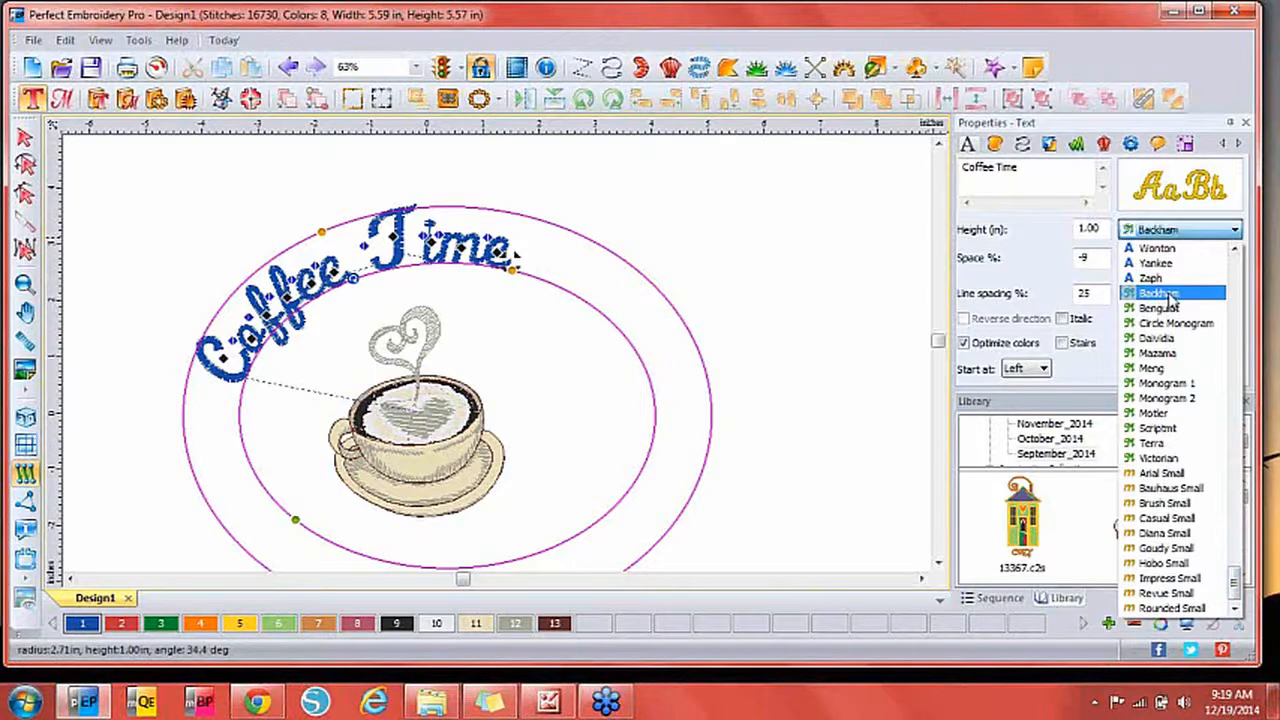
click(1170, 294)
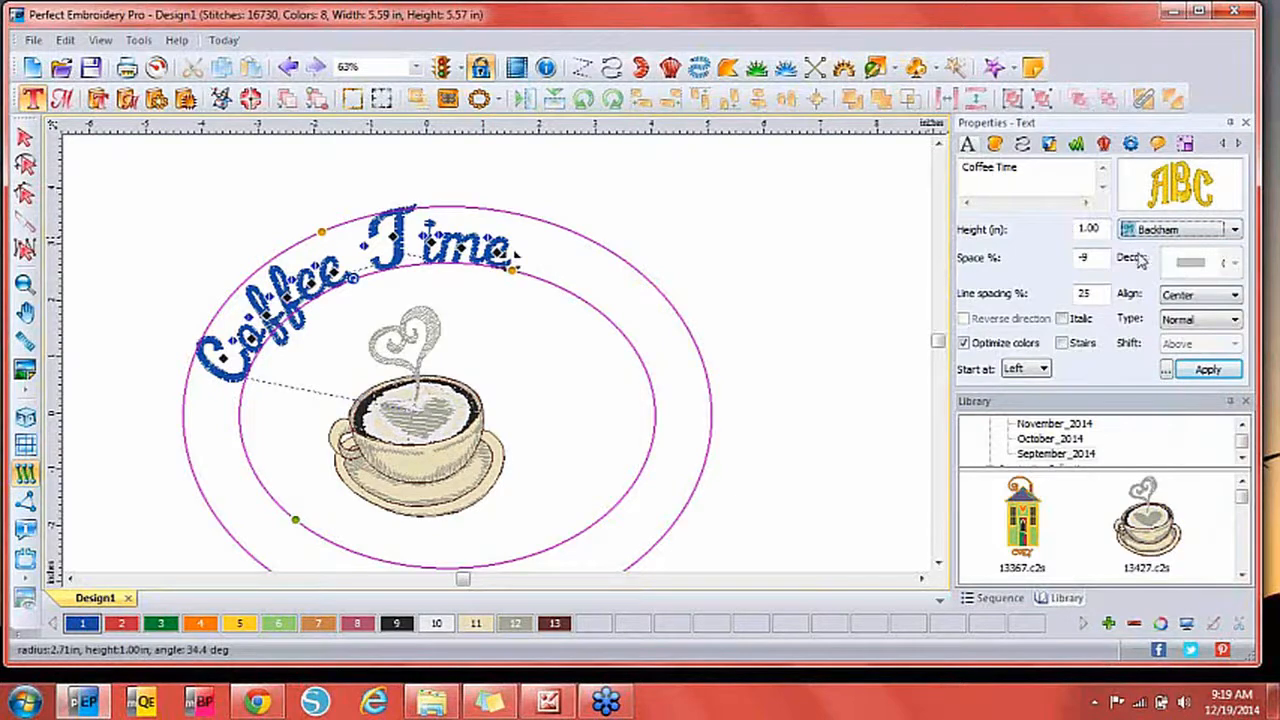
click(1167, 231)
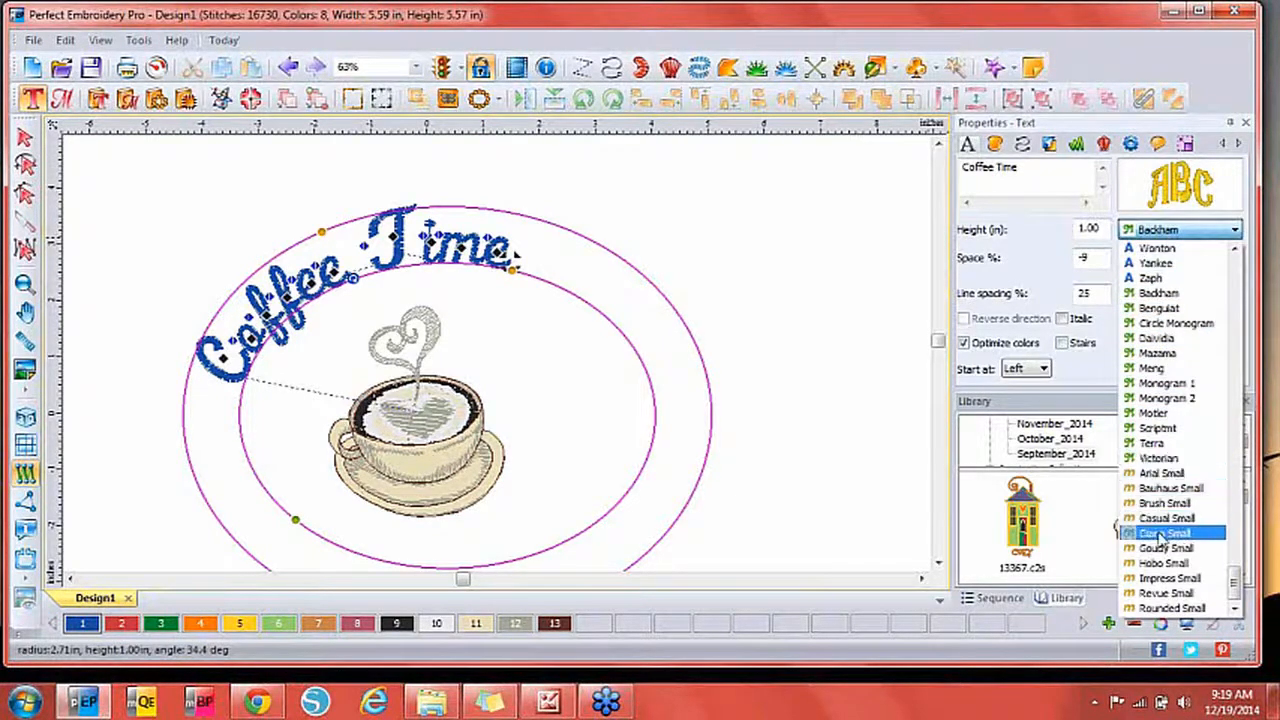
click(1161, 470)
Create a blank Design2 and generate an ABC monogram in it.
mouse_move(1180, 193)
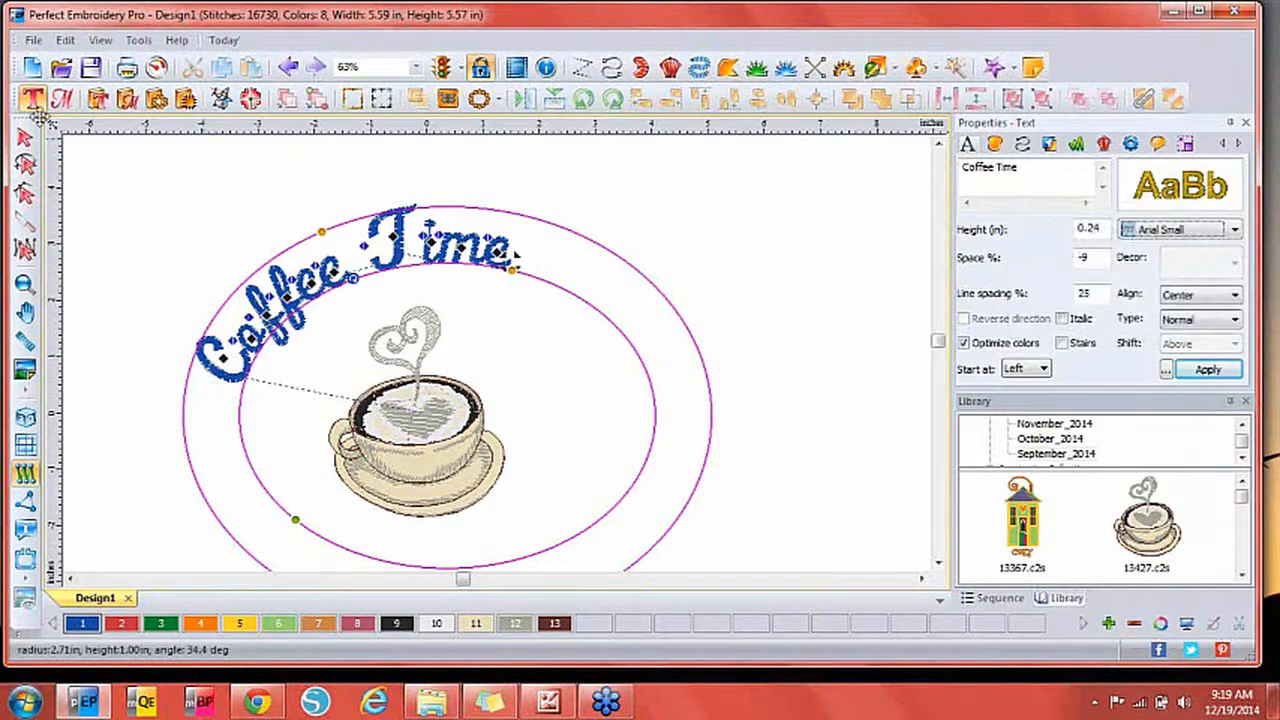
click(32, 67)
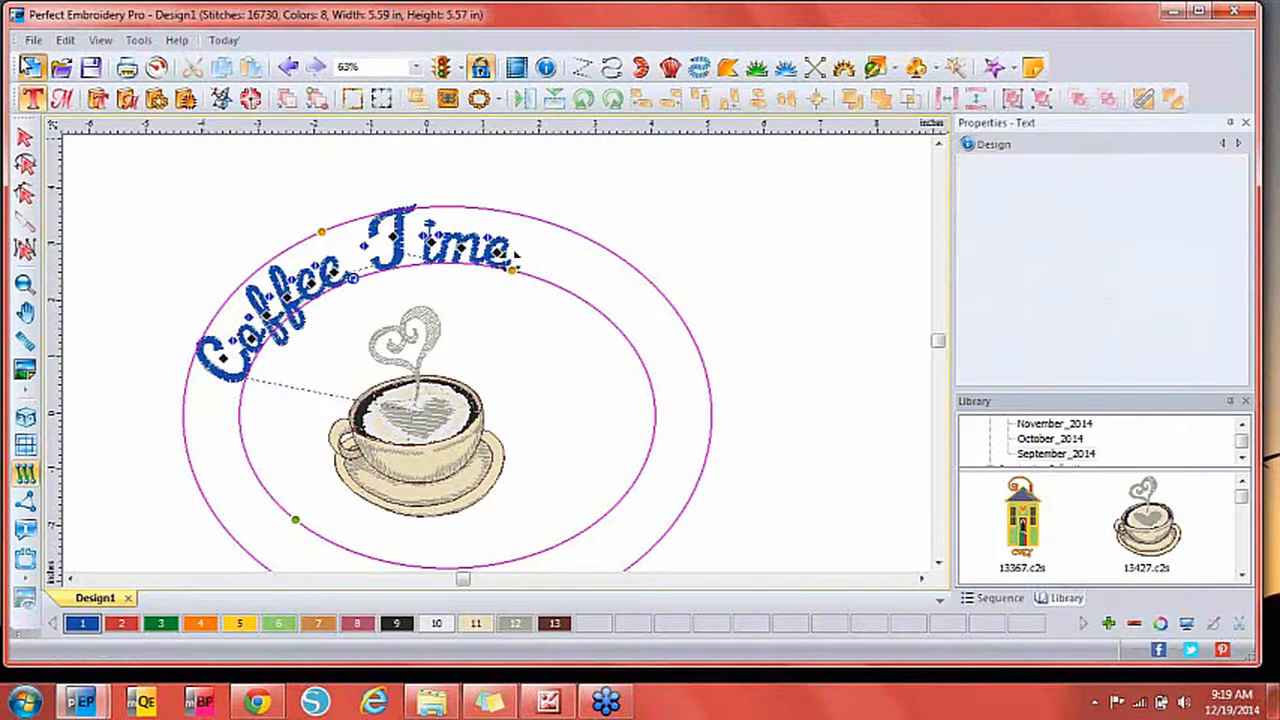
click(62, 100)
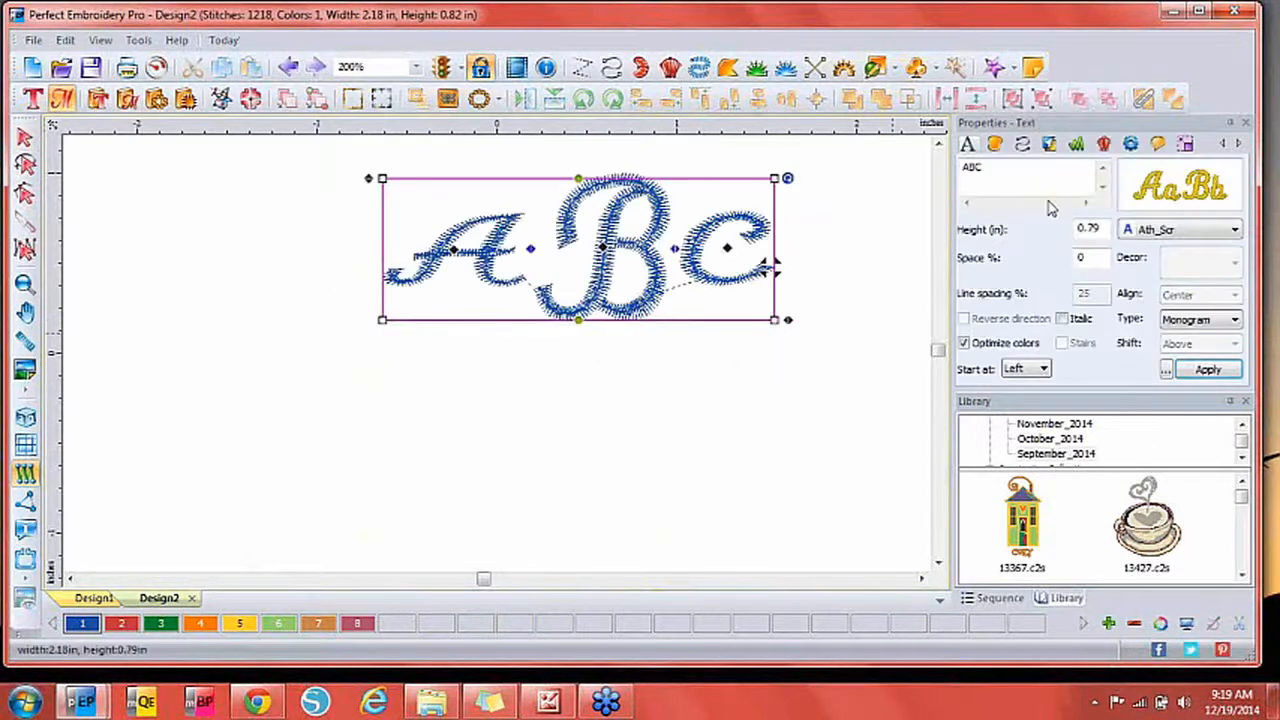
Switch the ABC monogram to the Monogram 1 font.
click(1180, 230)
drag(1236, 252, 1240, 585)
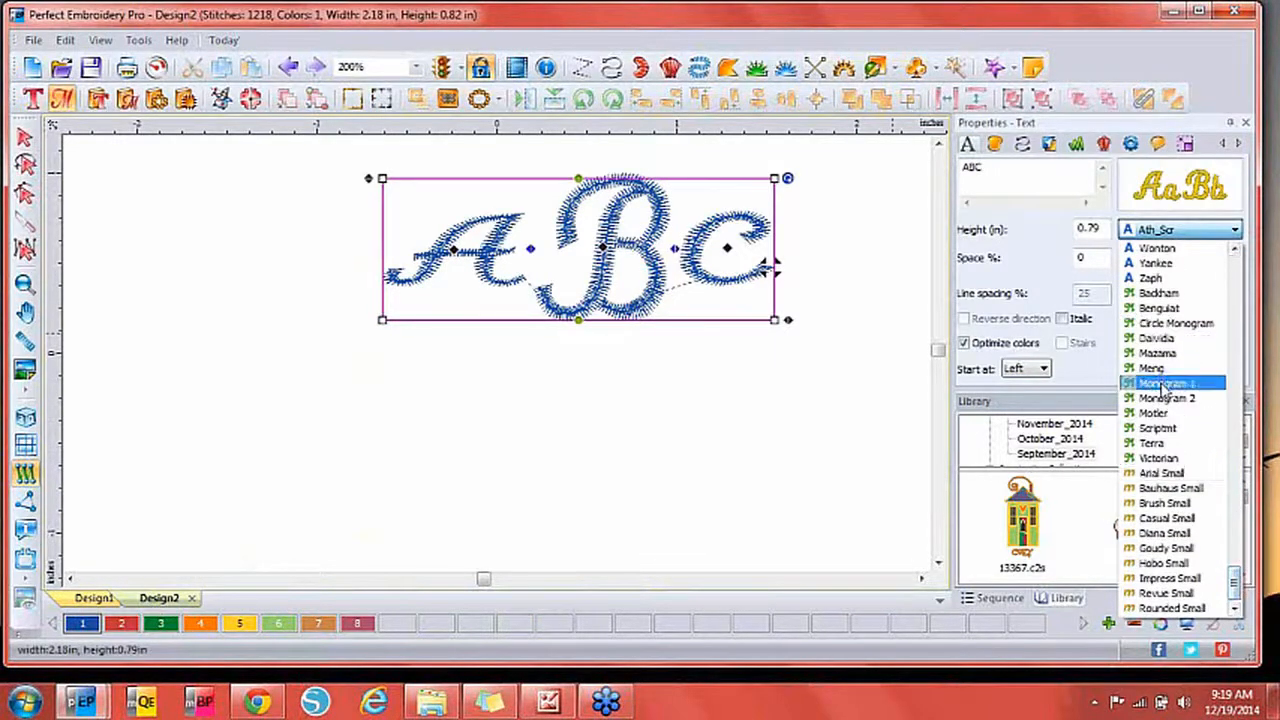
click(1167, 384)
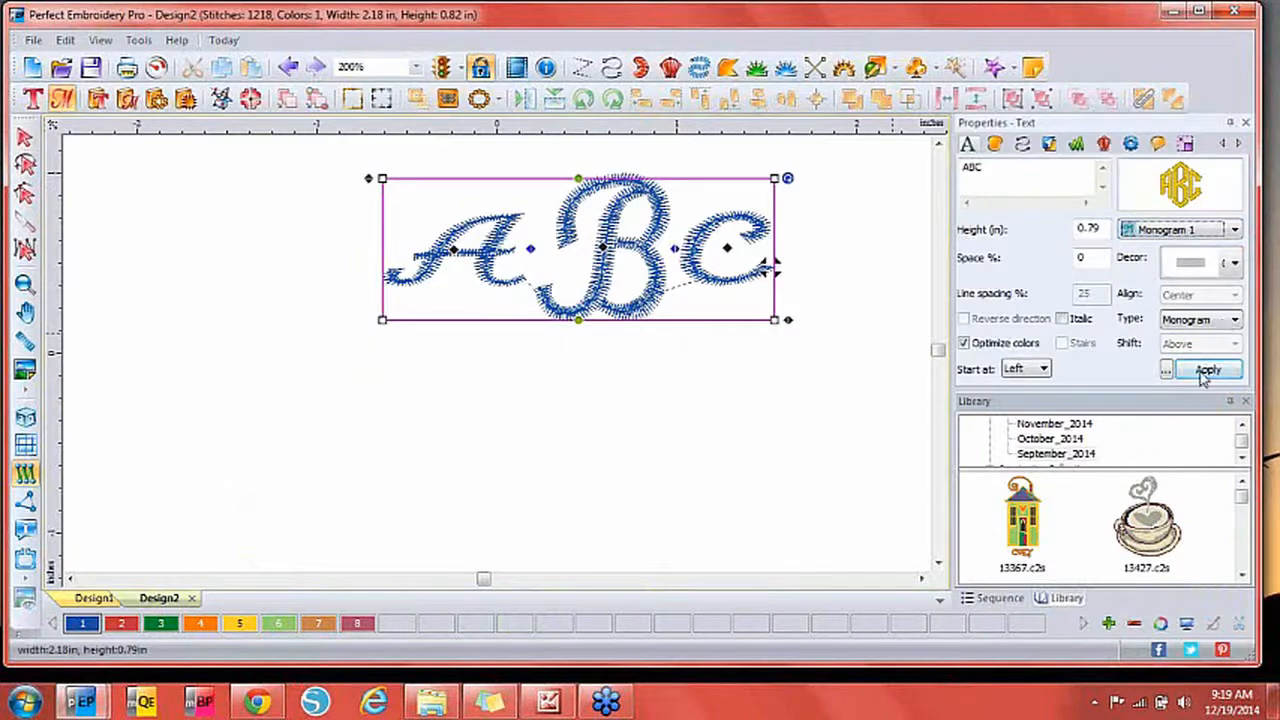
click(1208, 370)
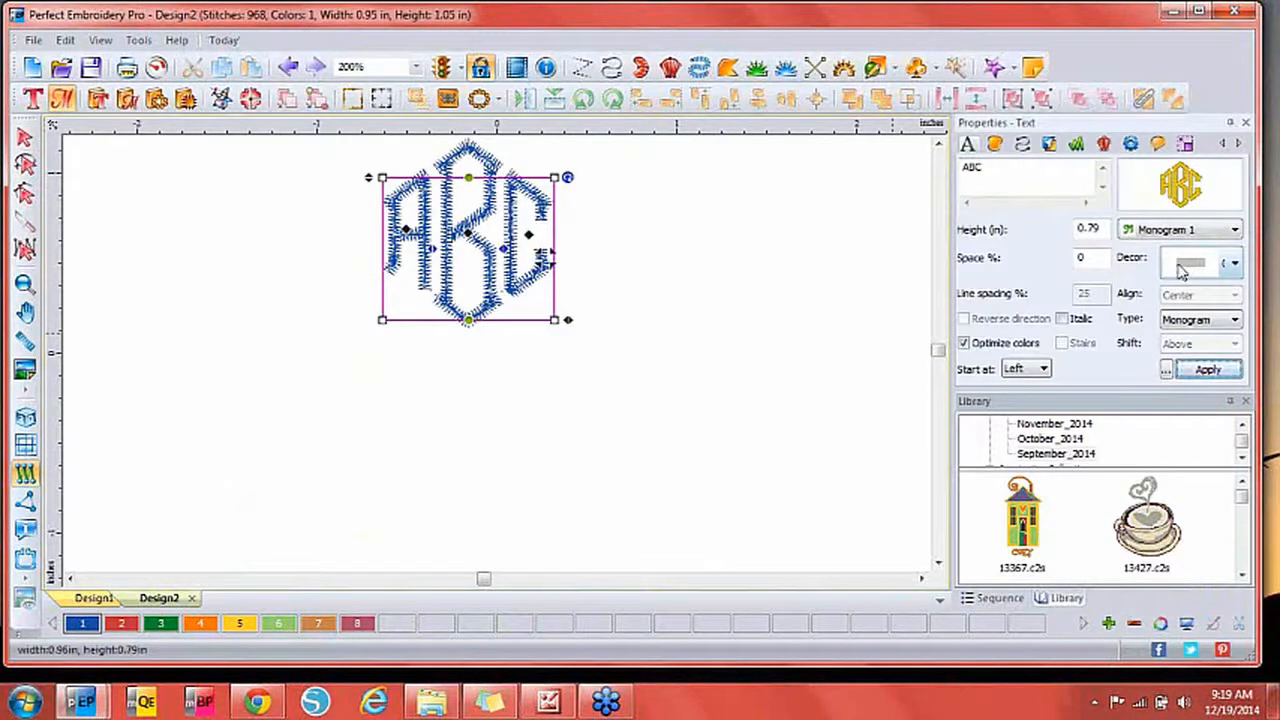
Surround the monogram with the Decor 3 hexagon frame.
click(1236, 264)
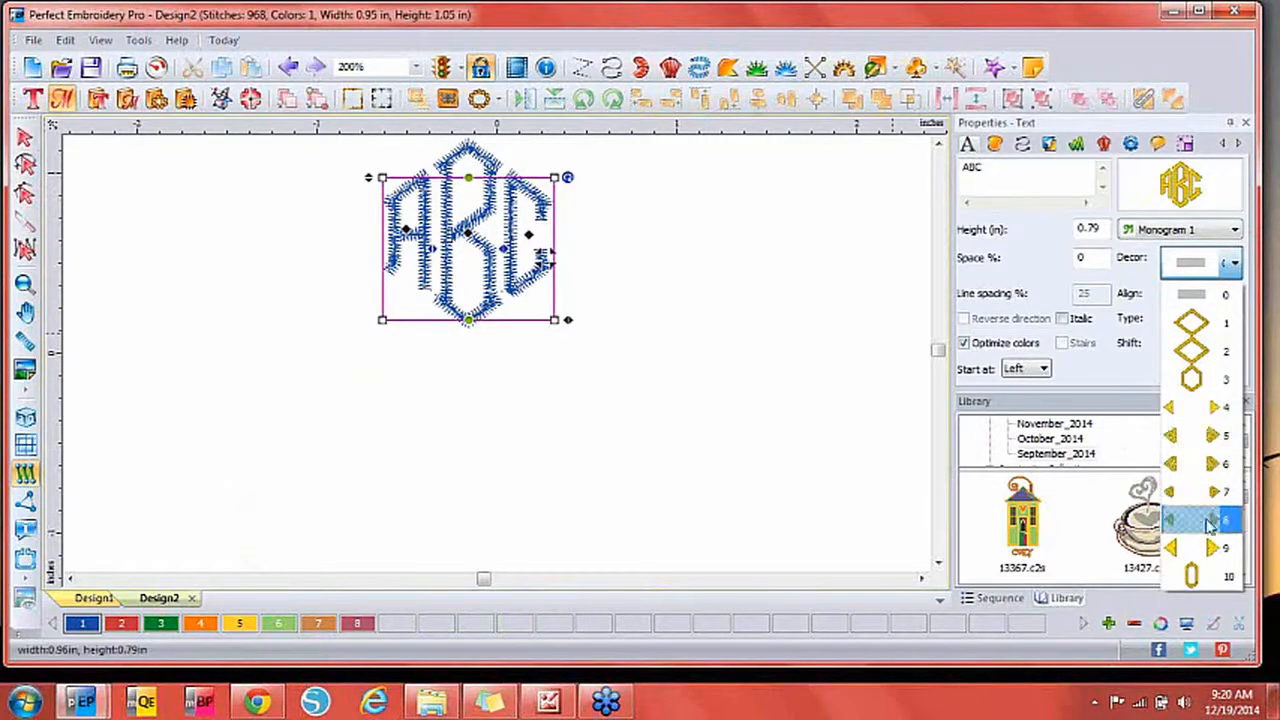
click(1201, 385)
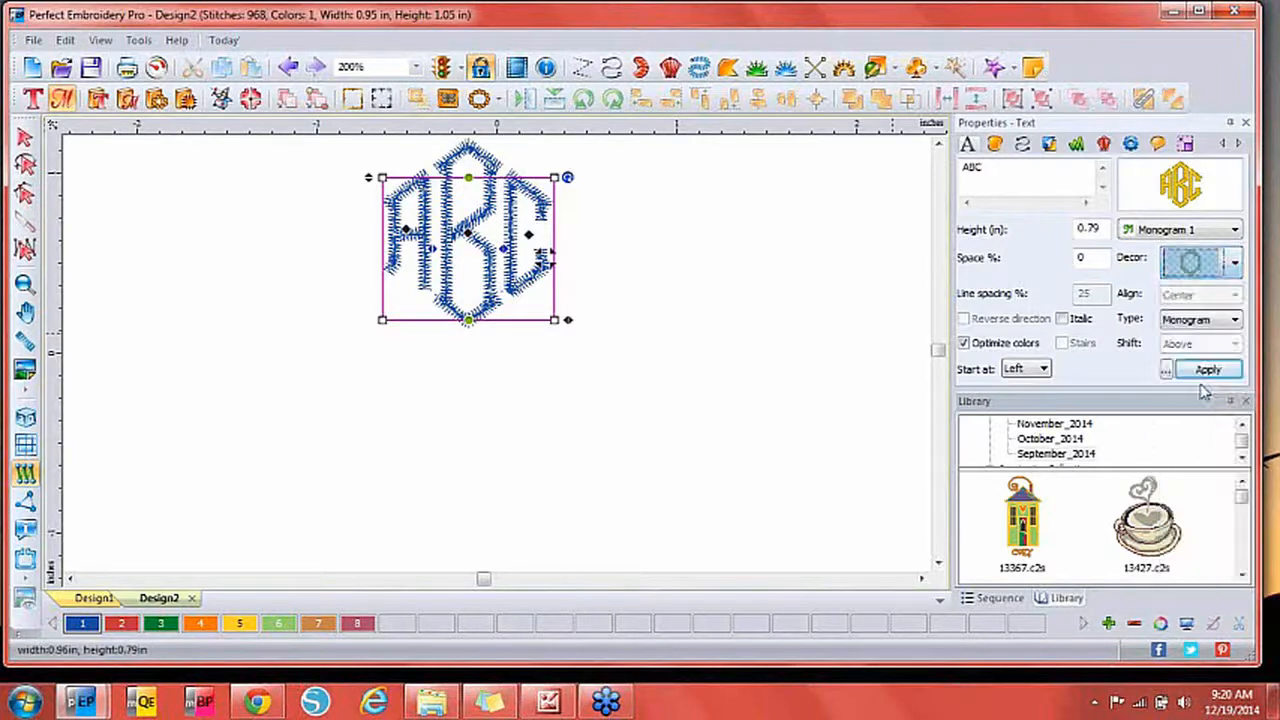
click(1209, 372)
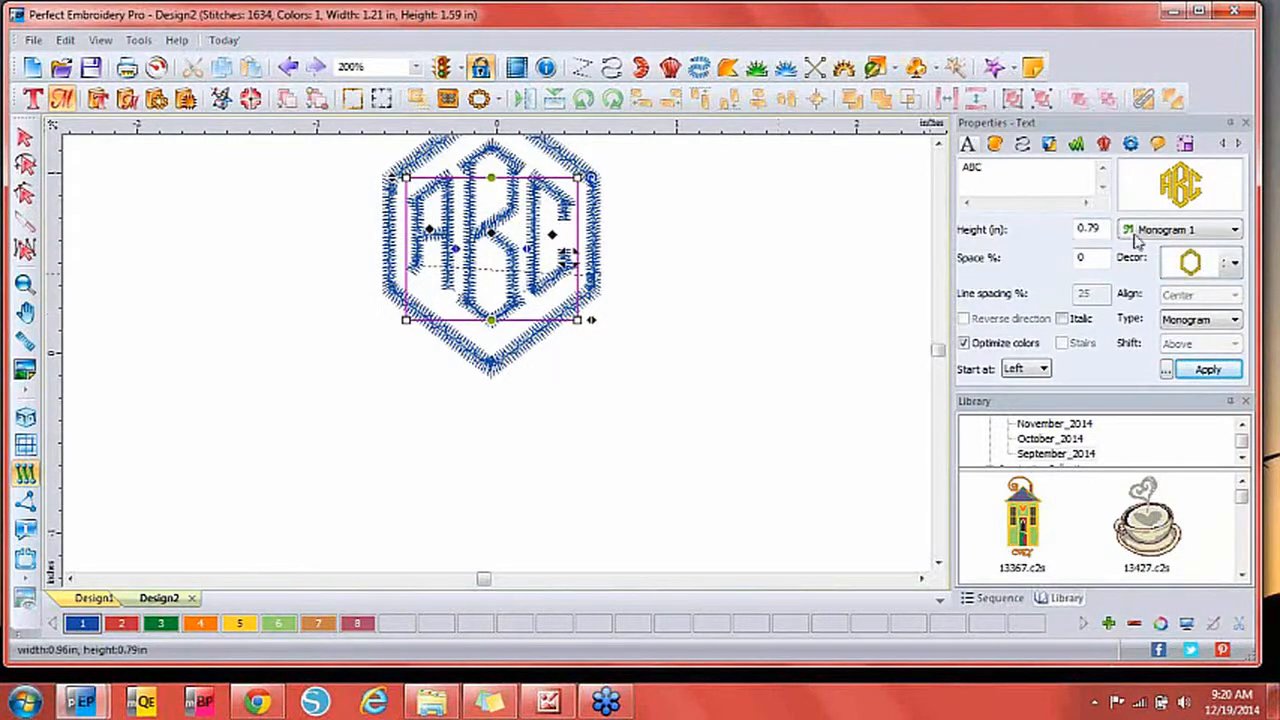
Set the ABC monogram's lettering height to 2.5 in, giving 3257 stitches.
drag(1104, 229, 1060, 227)
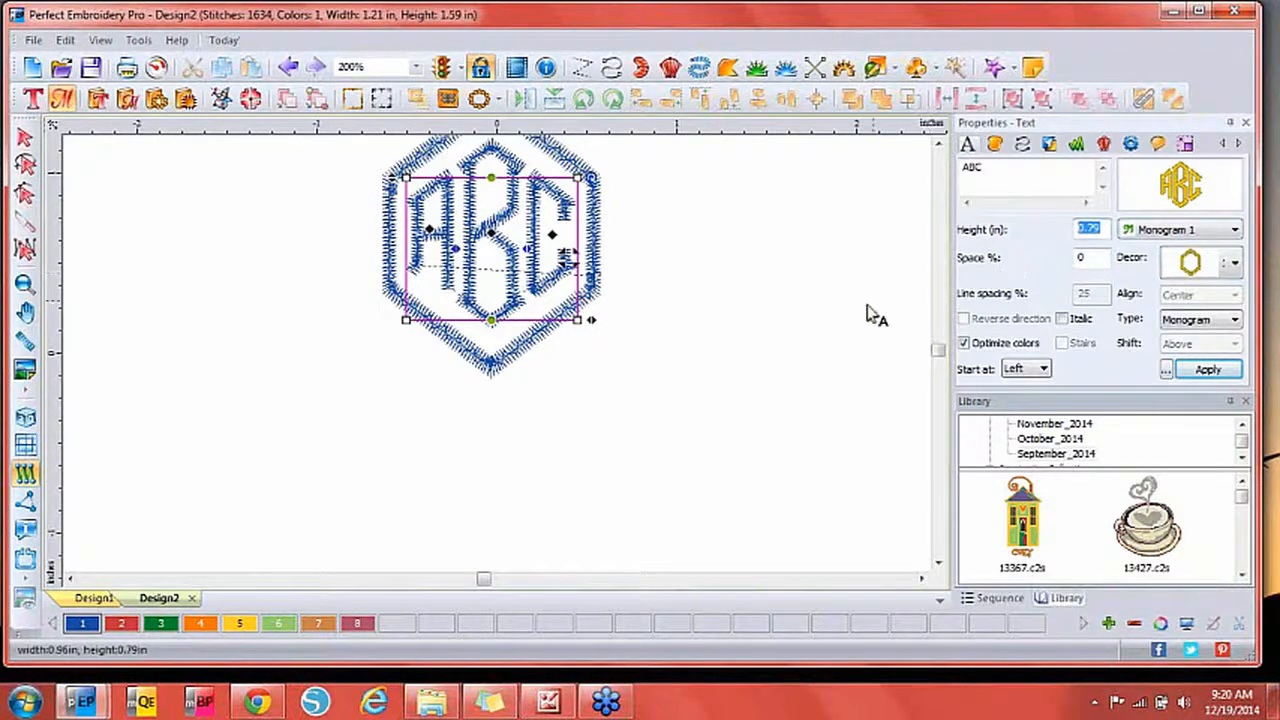
click(1227, 265)
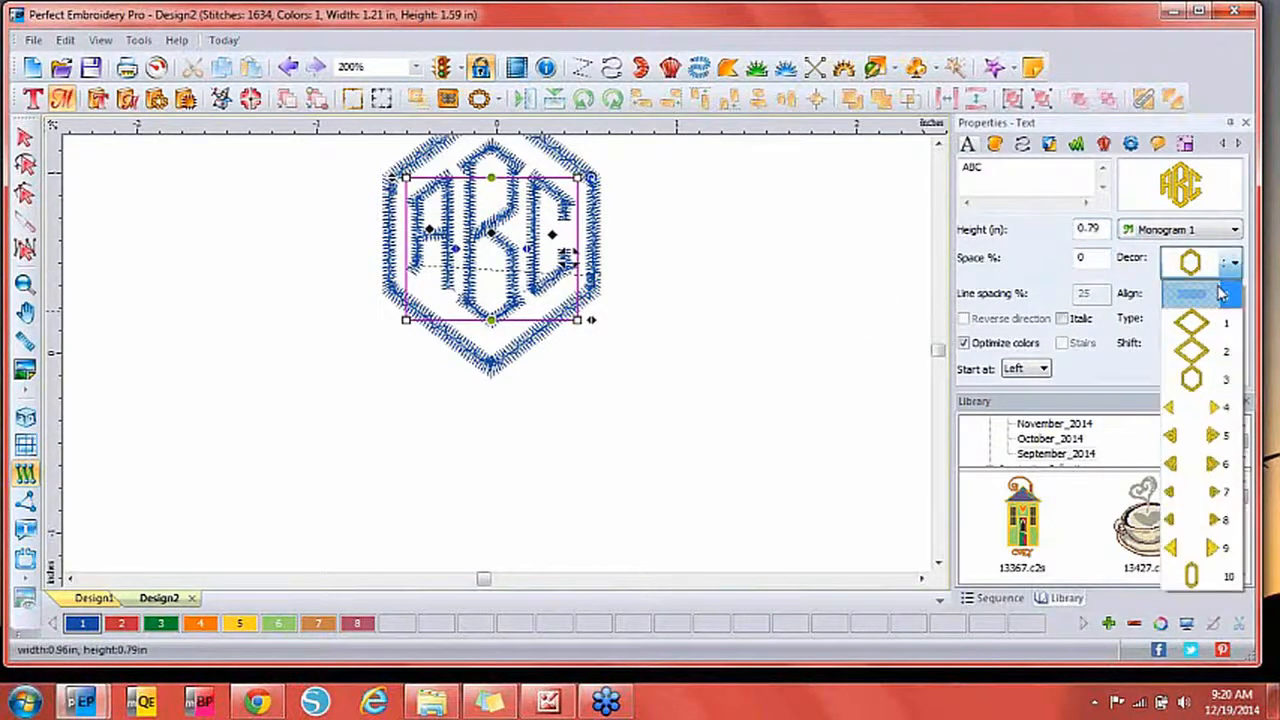
click(1222, 294)
double_click(1096, 231)
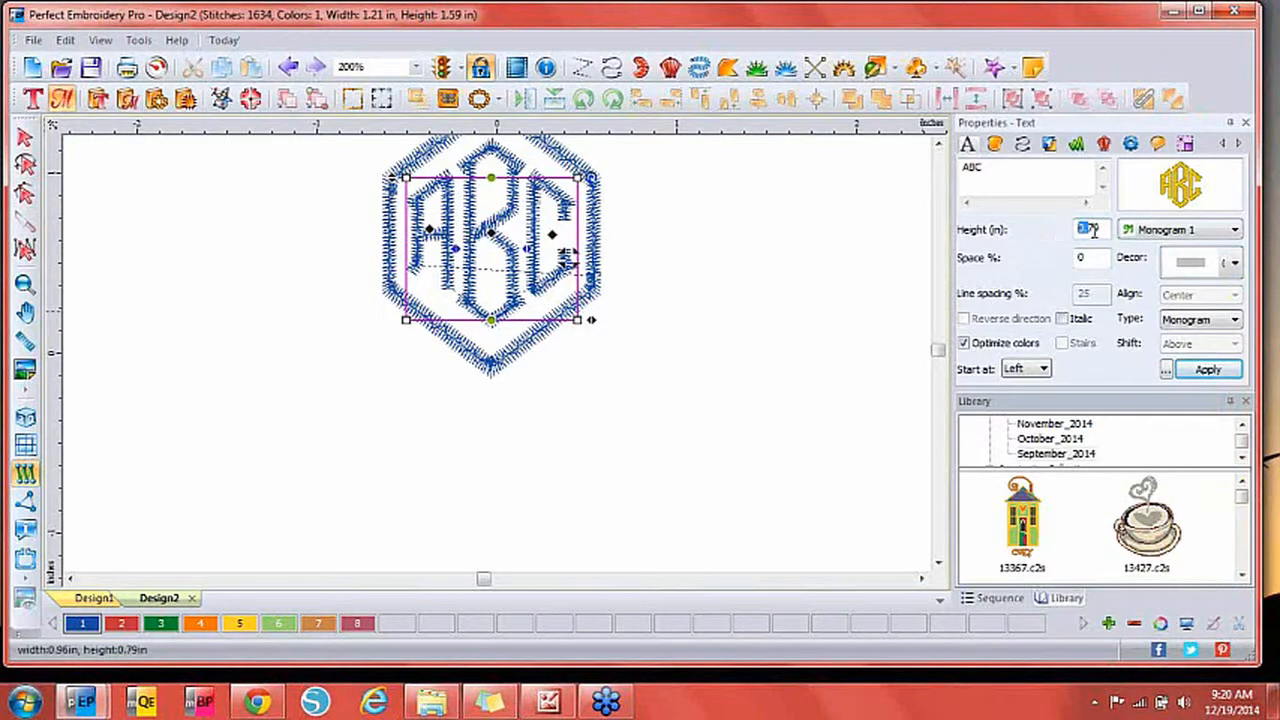
drag(1107, 229, 1058, 235)
text(2.5)
click(1207, 369)
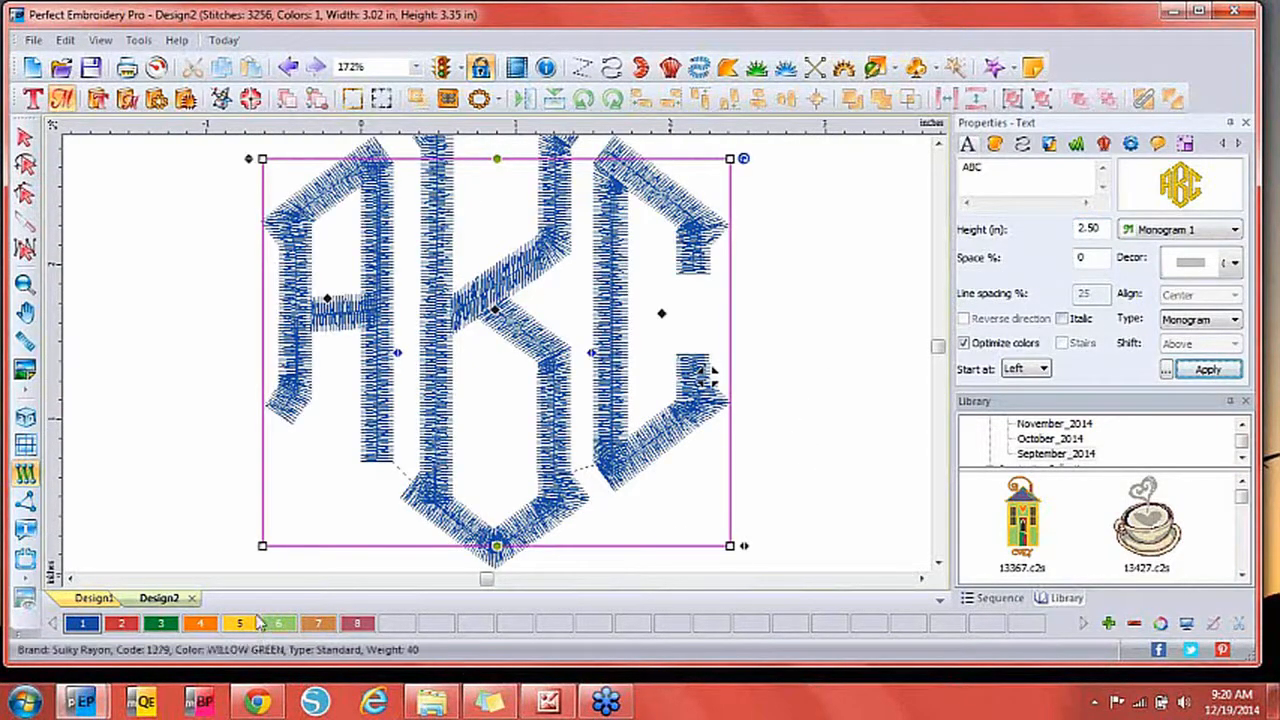
Recolour the monogram red, render its stitches in 3D, and zoom out to 130%.
click(121, 624)
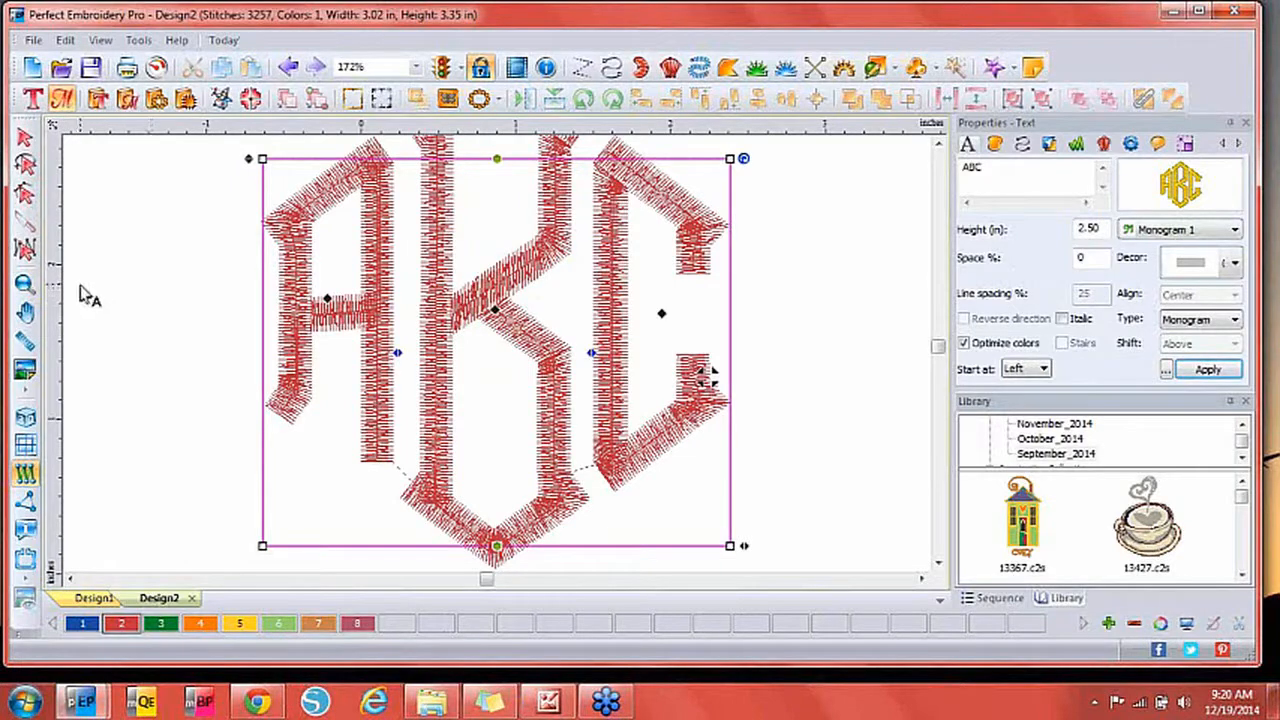
click(28, 419)
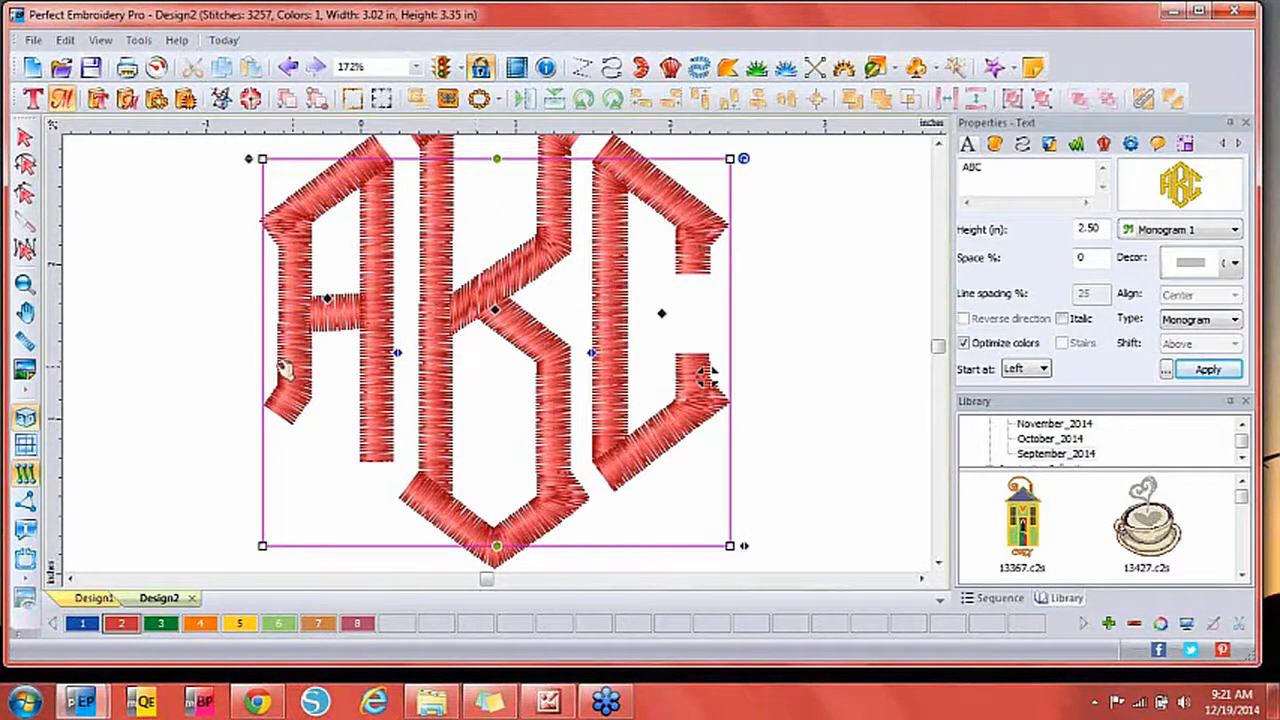
click(24, 283)
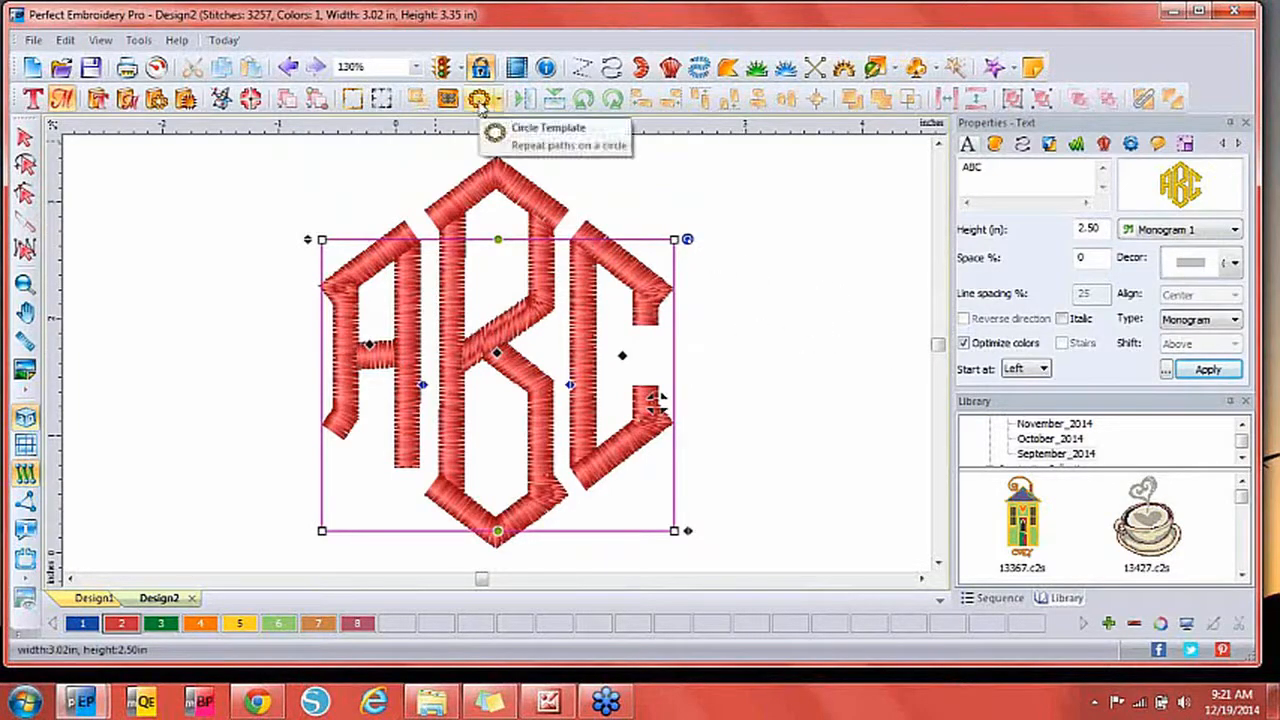
Add the Mon85111 vine border from the Monogram Designs catalog.
click(127, 99)
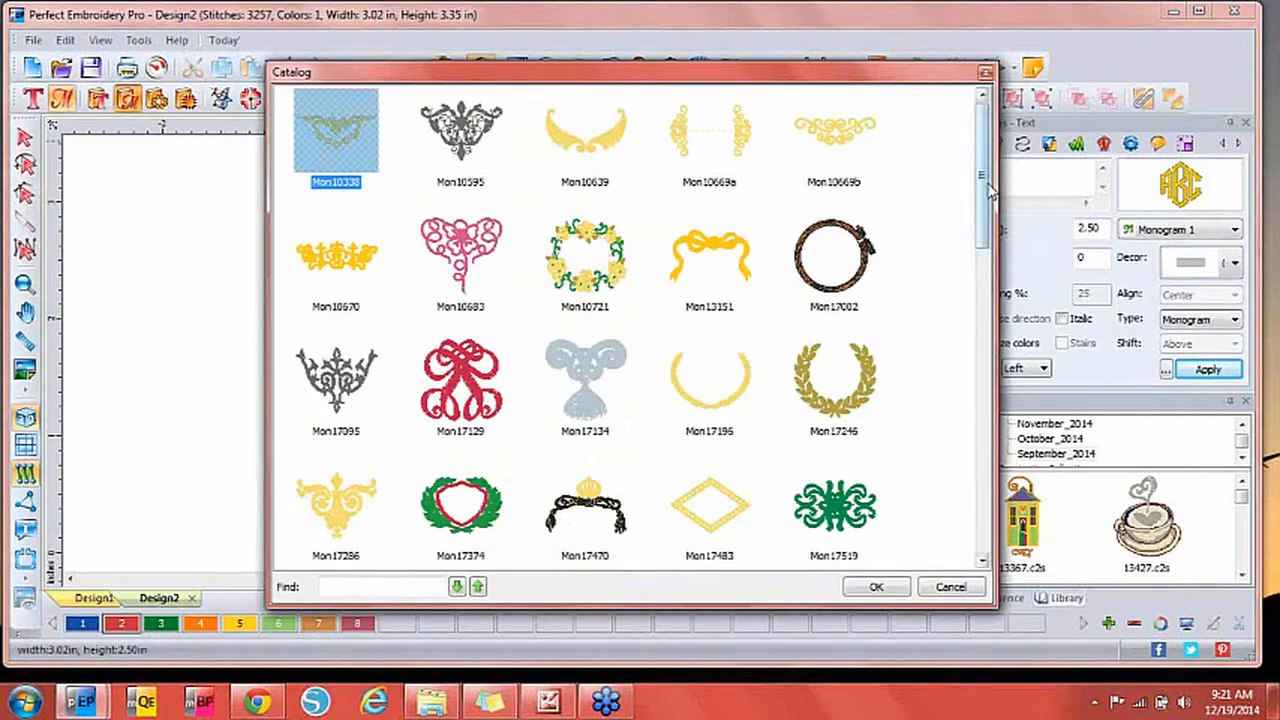
drag(988, 195, 982, 492)
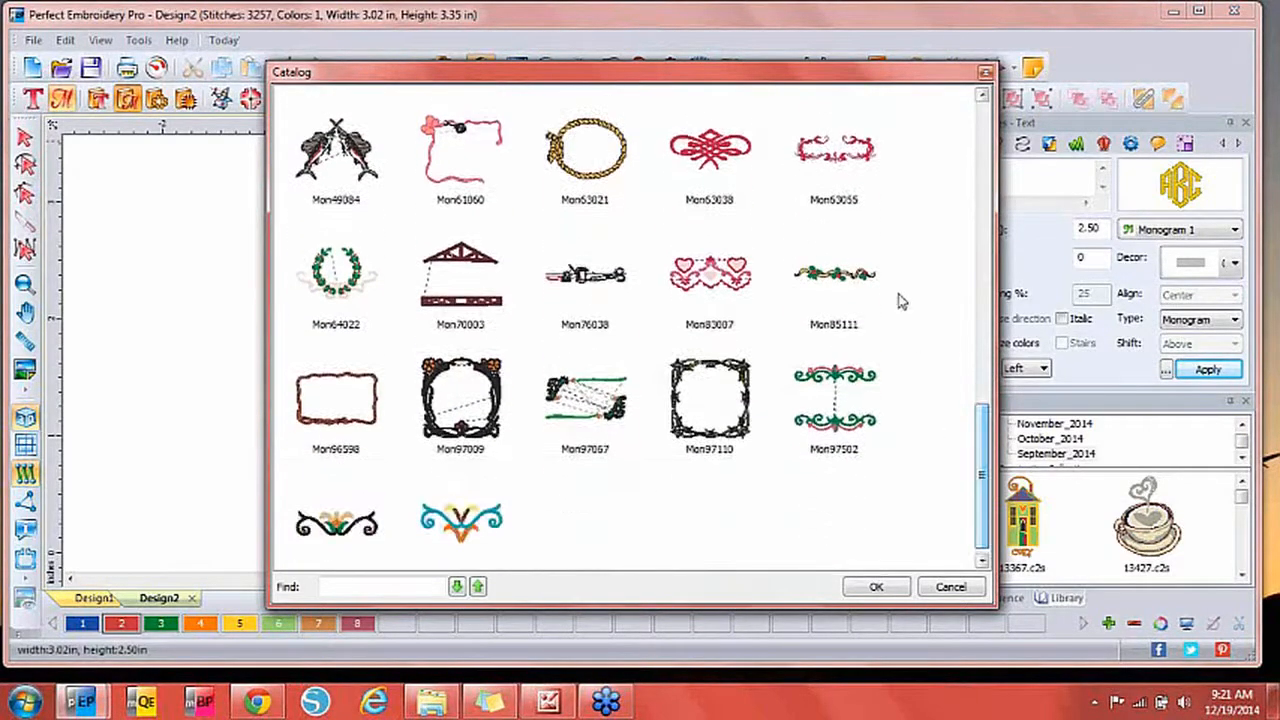
double_click(824, 286)
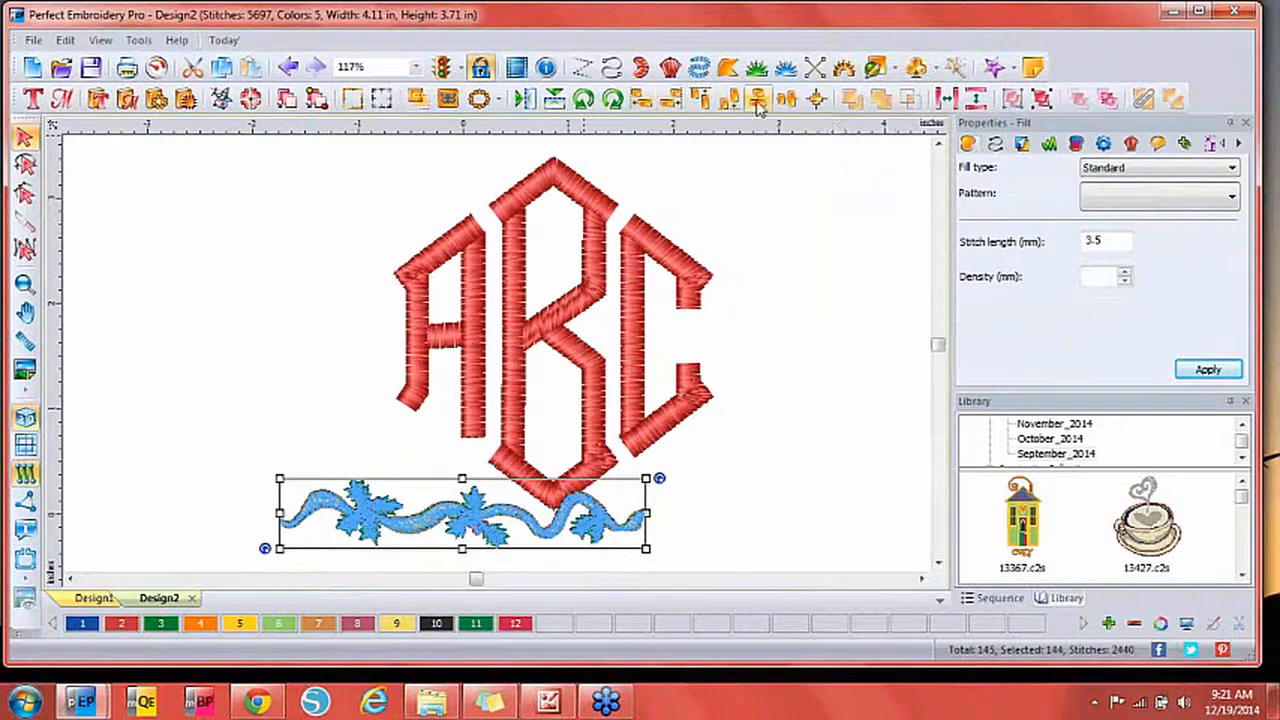
Flip the vine vertically and rotate it left twice to stand upright for circle repeating.
click(555, 99)
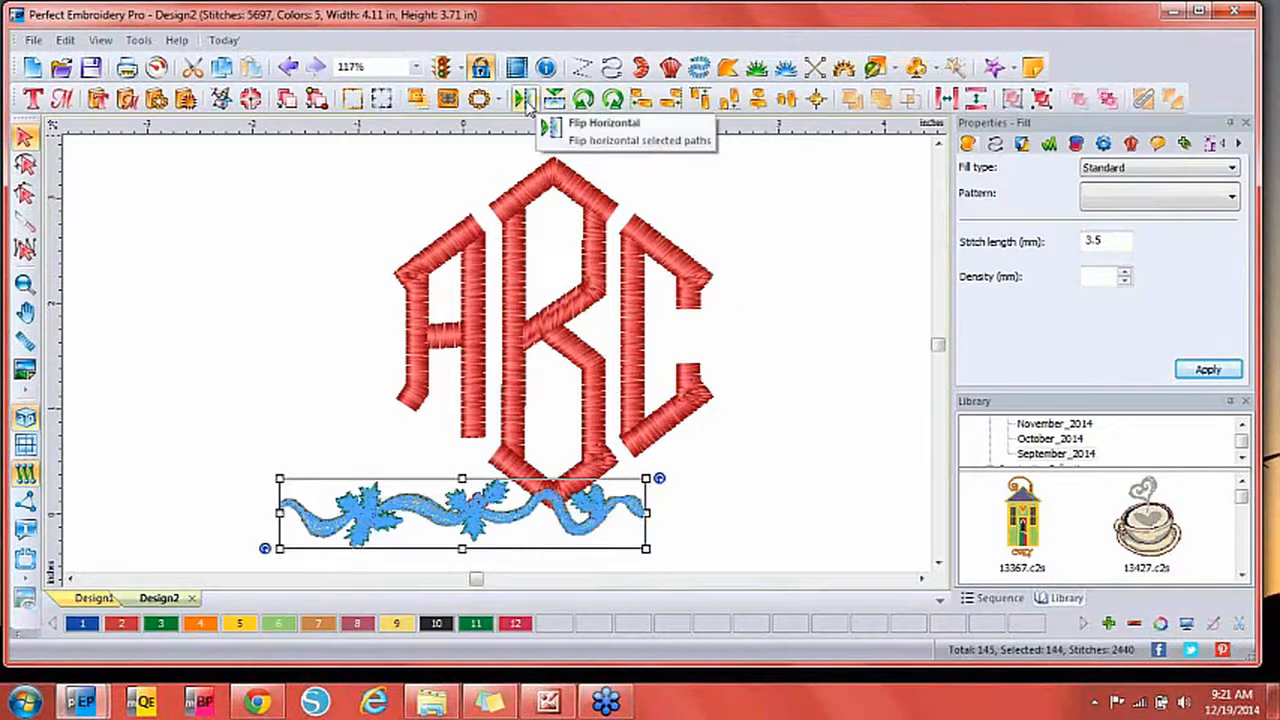
click(582, 100)
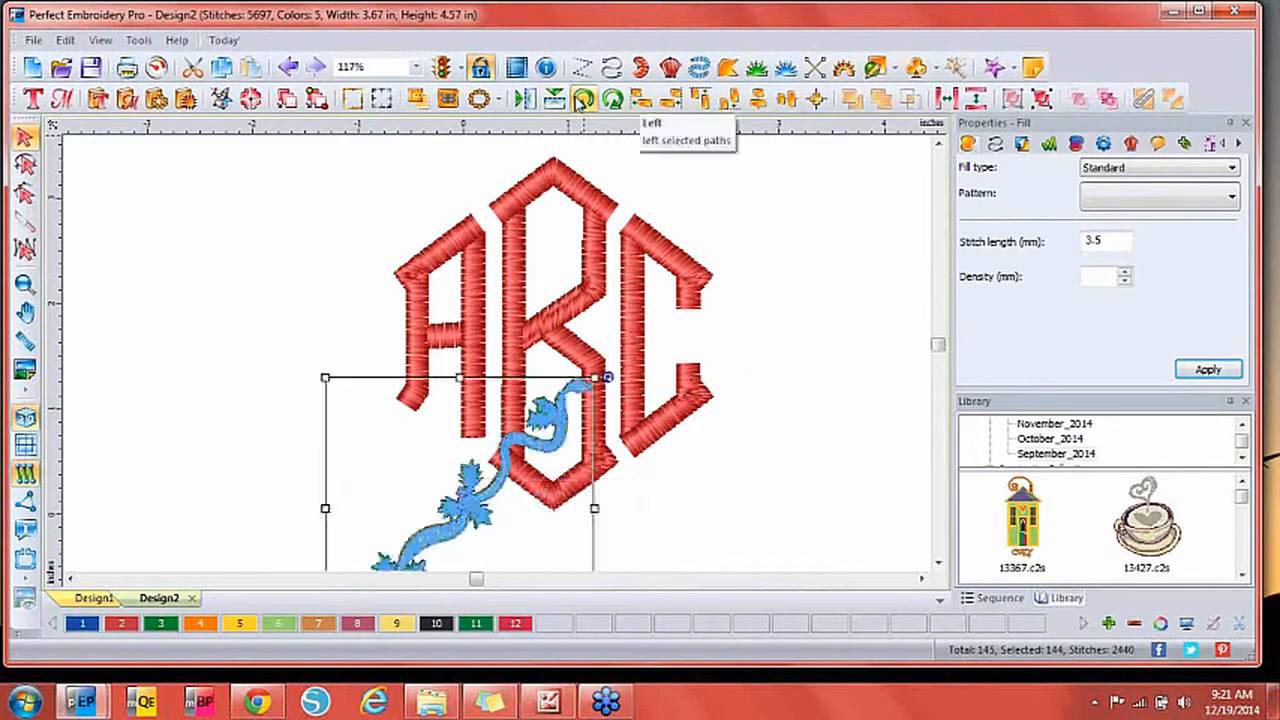
click(582, 100)
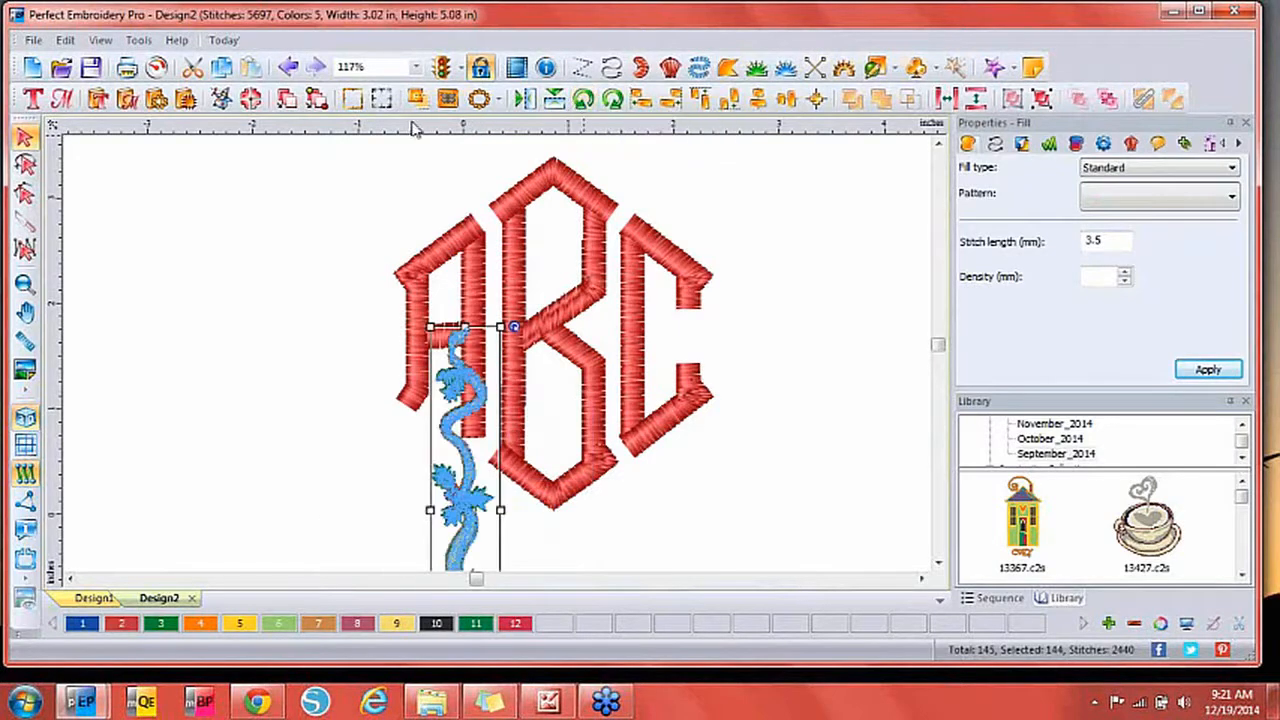
click(486, 102)
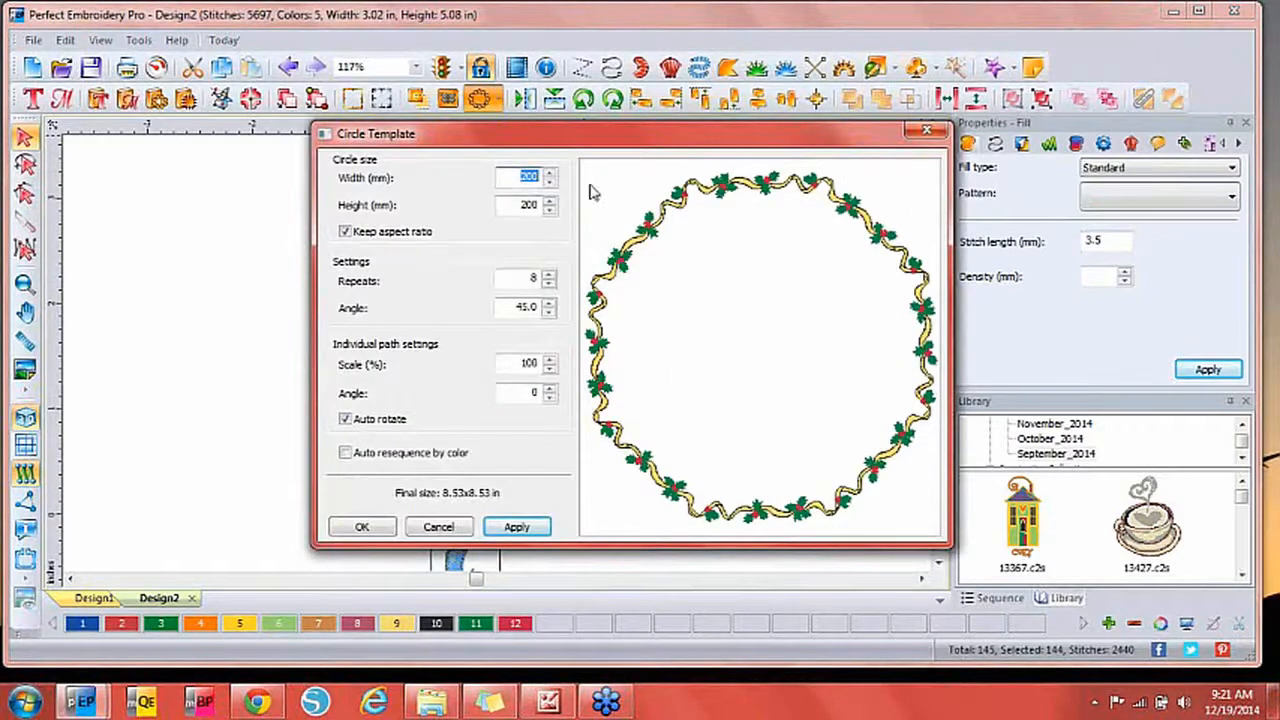
Repeat the vine 8 times around a 100 mm circle, after previewing 6 repeats.
text(2)
drag(541, 177, 517, 168)
click(512, 527)
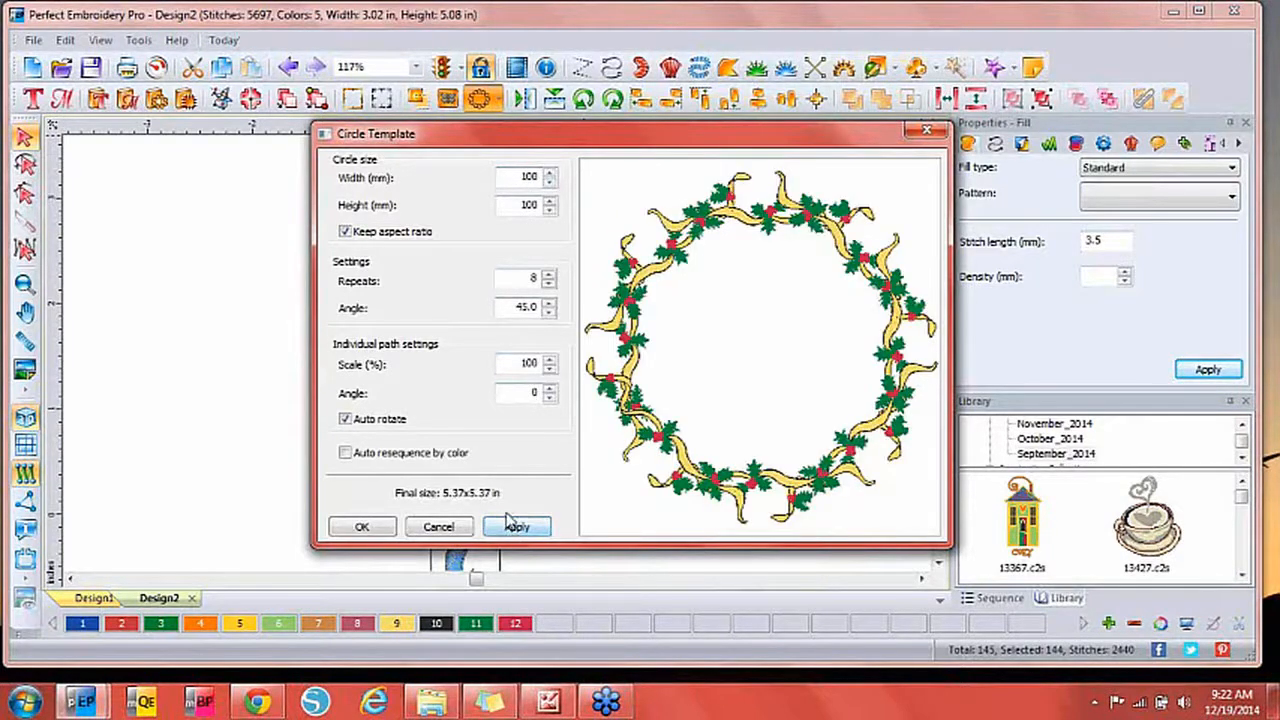
click(549, 285)
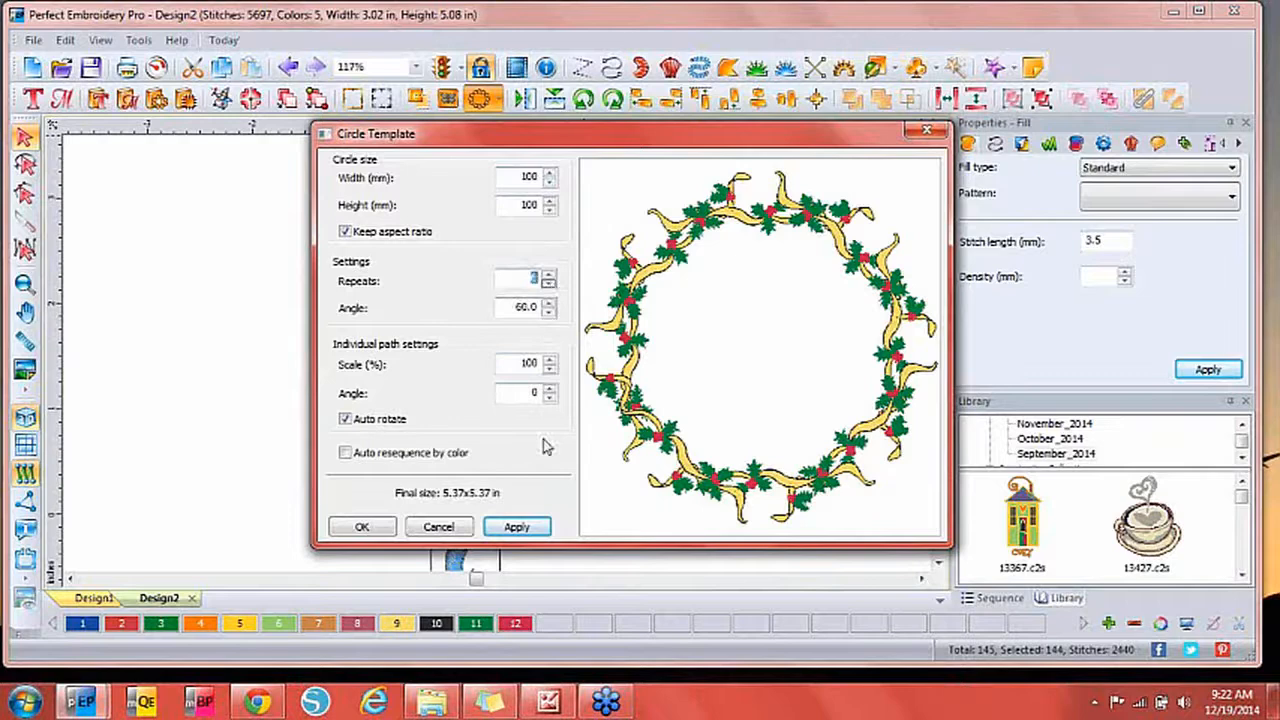
click(517, 527)
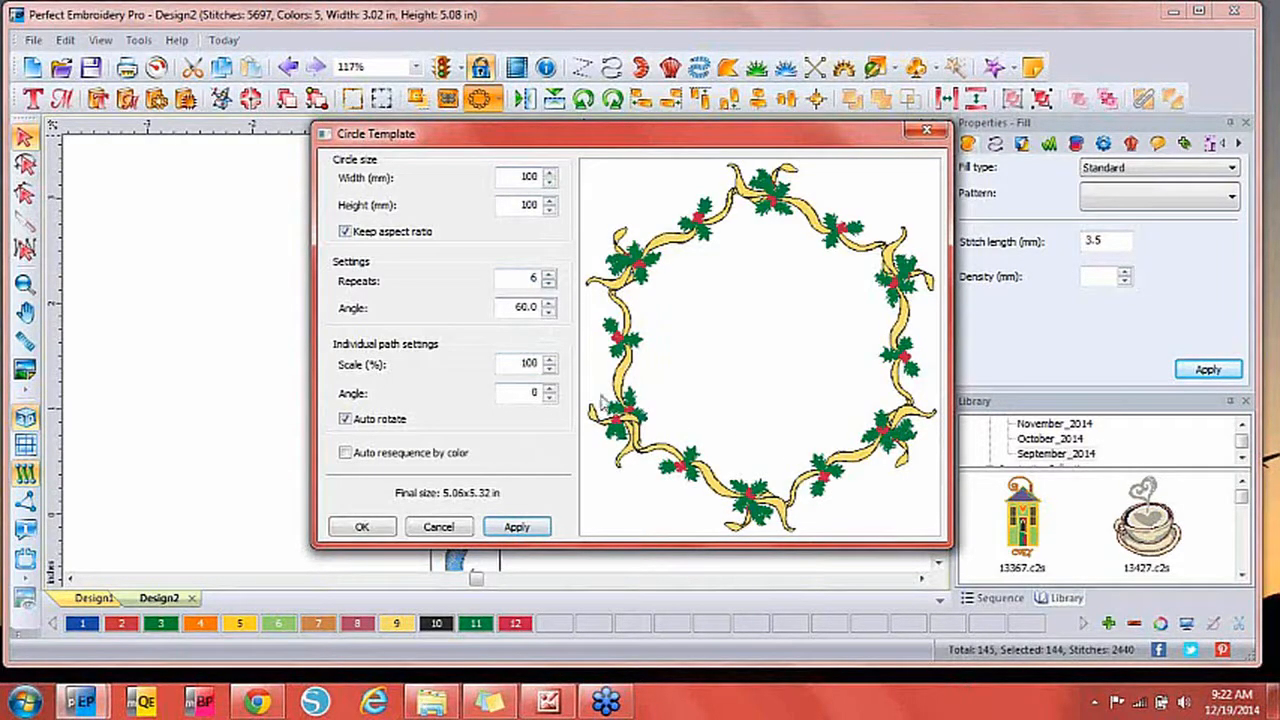
click(548, 276)
click(517, 527)
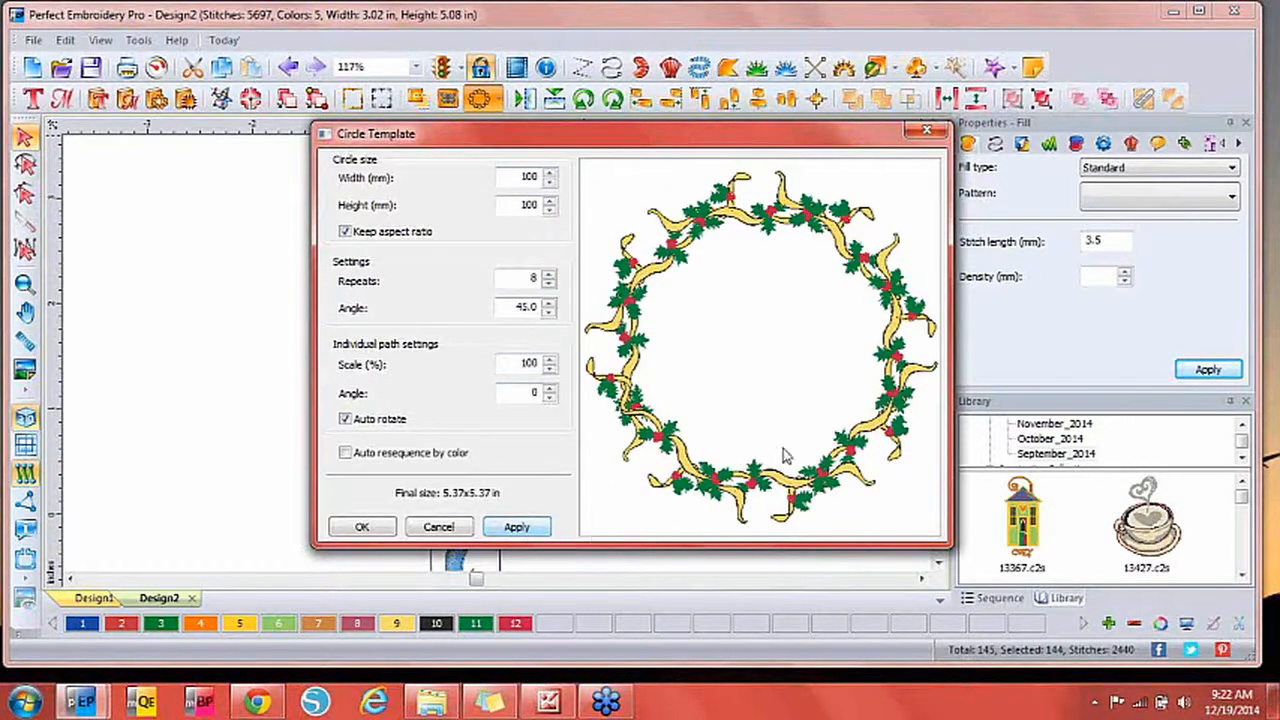
click(379, 528)
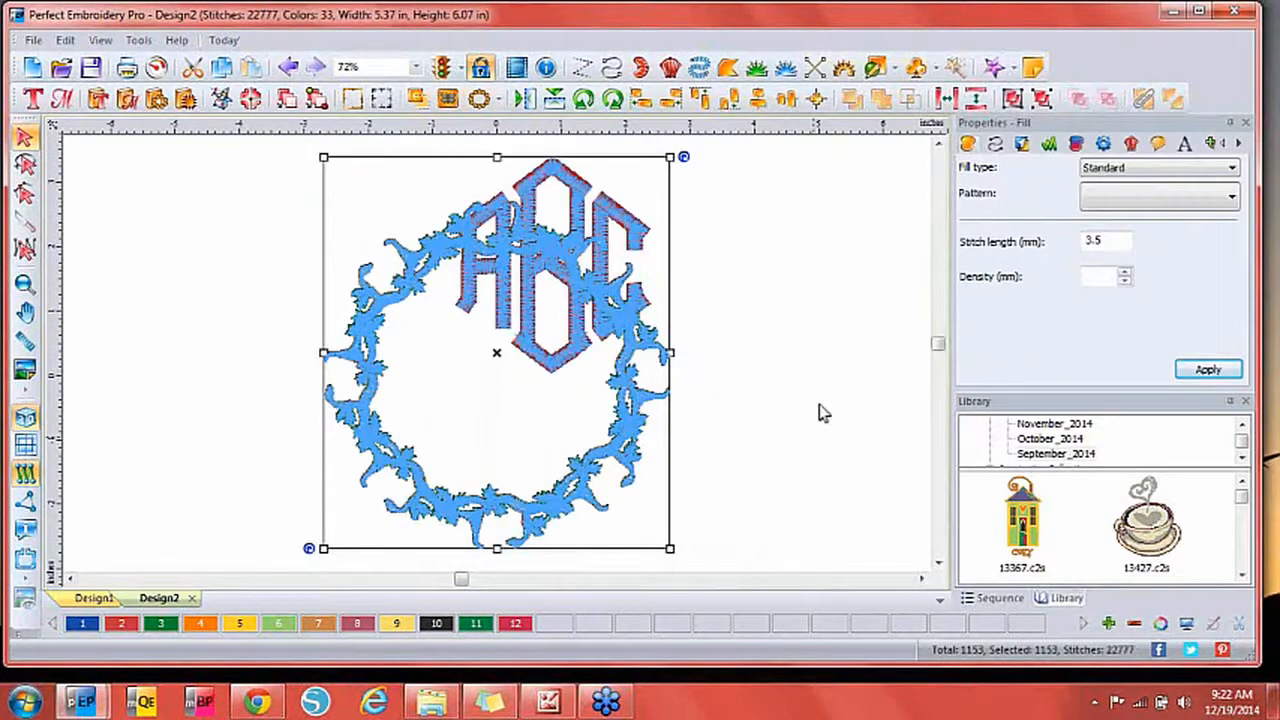
Deselect the wreath and switch Design3's ABC lettering font to Bookman.
click(760, 368)
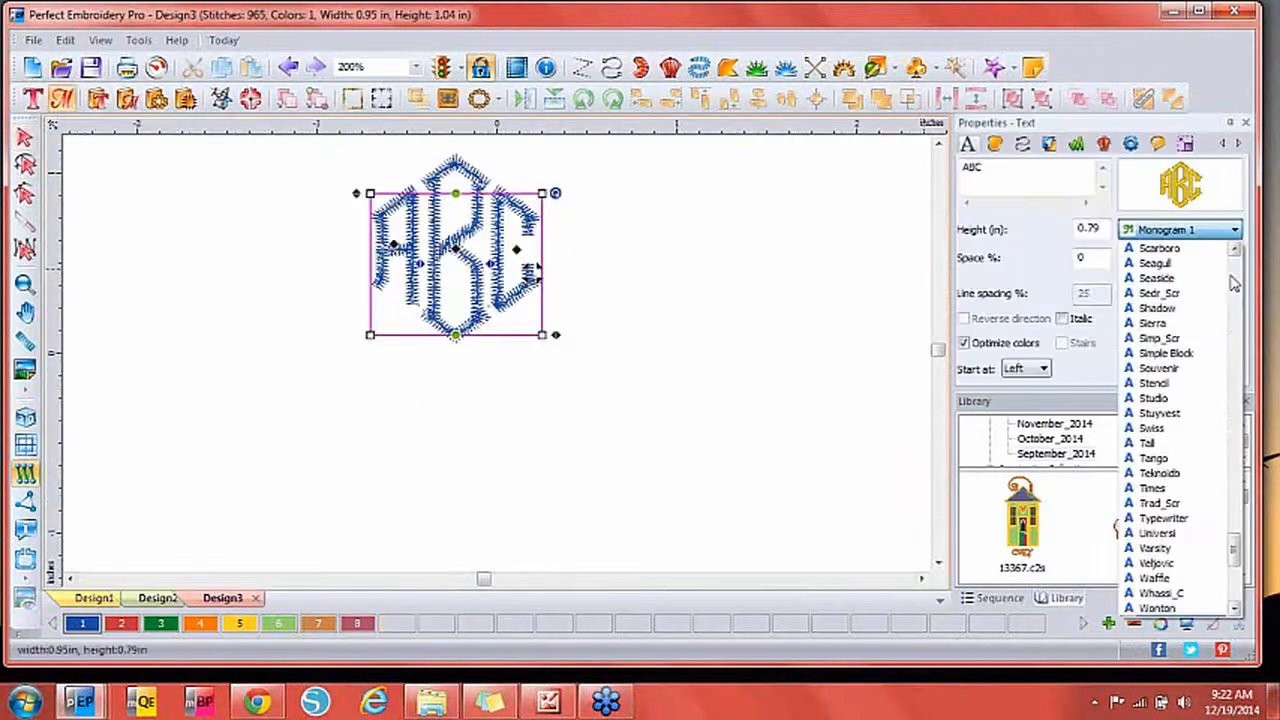
scroll(1235, 285, up, 15)
scroll(1235, 285, up, 15)
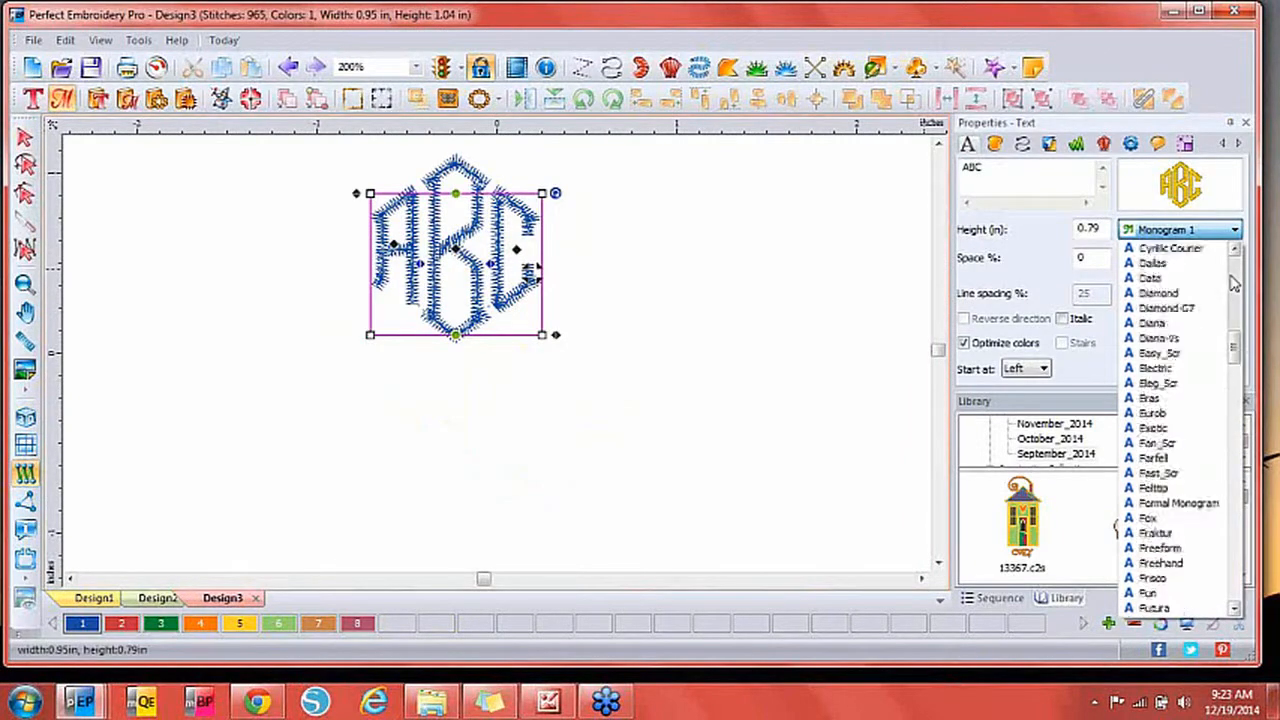
click(1172, 278)
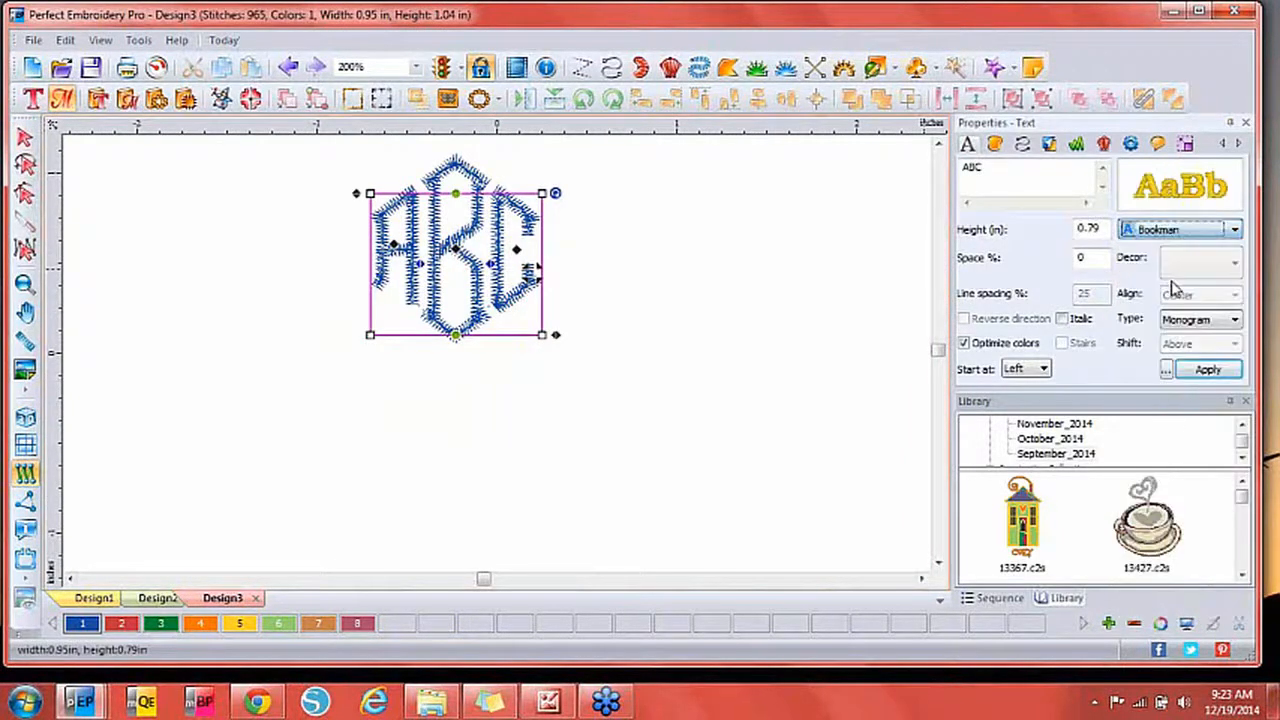
drag(1100, 229, 1051, 226)
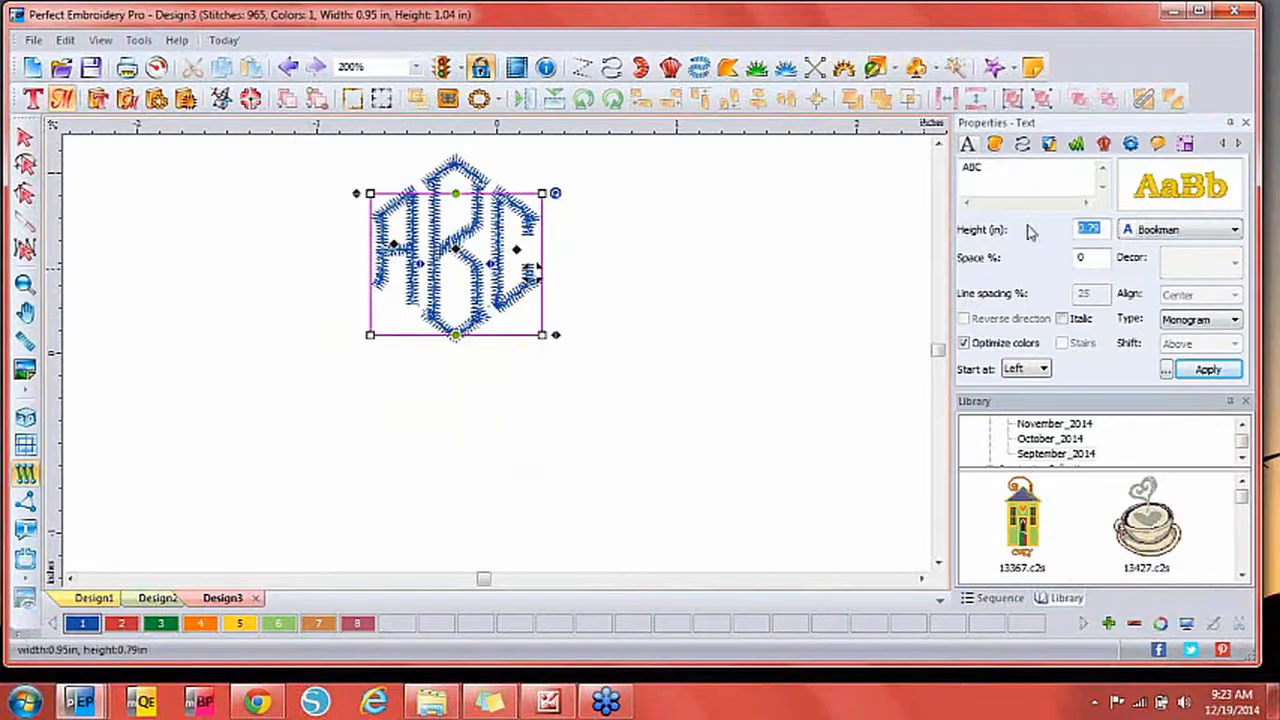
Apply a 2-inch height, raise the A, and tuck the C beside the B's base.
text(2)
click(1200, 370)
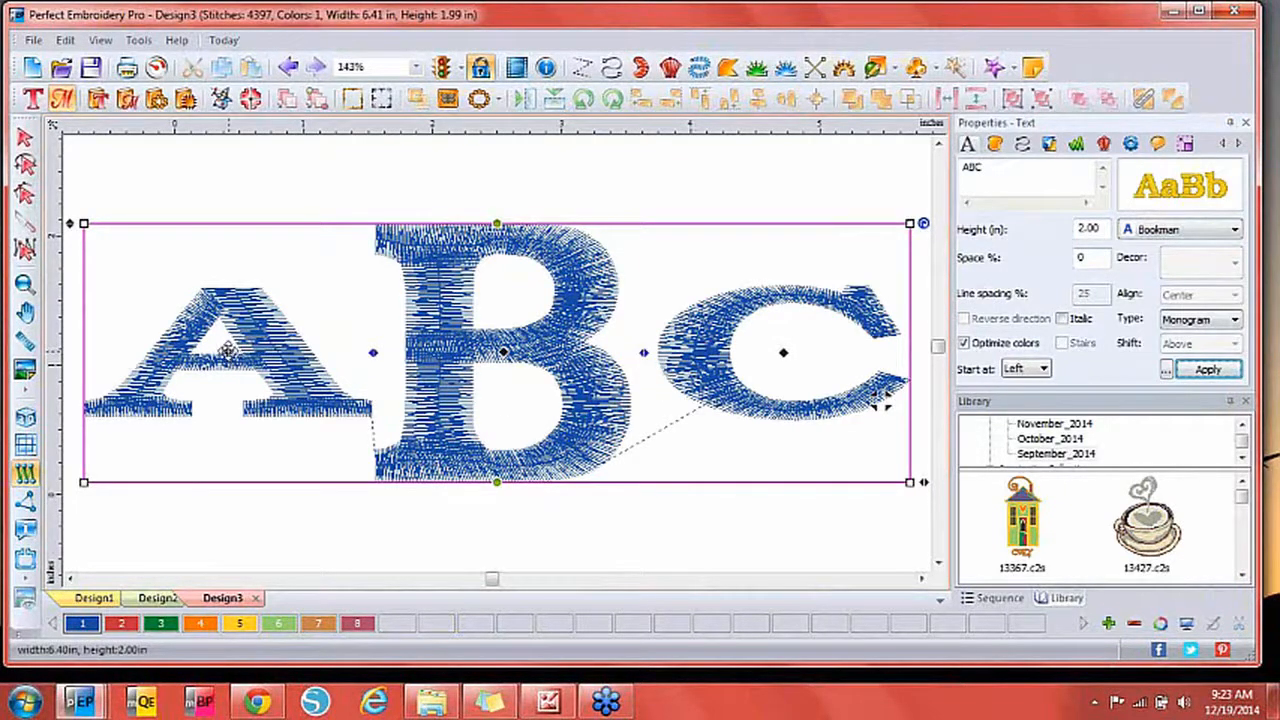
click(226, 352)
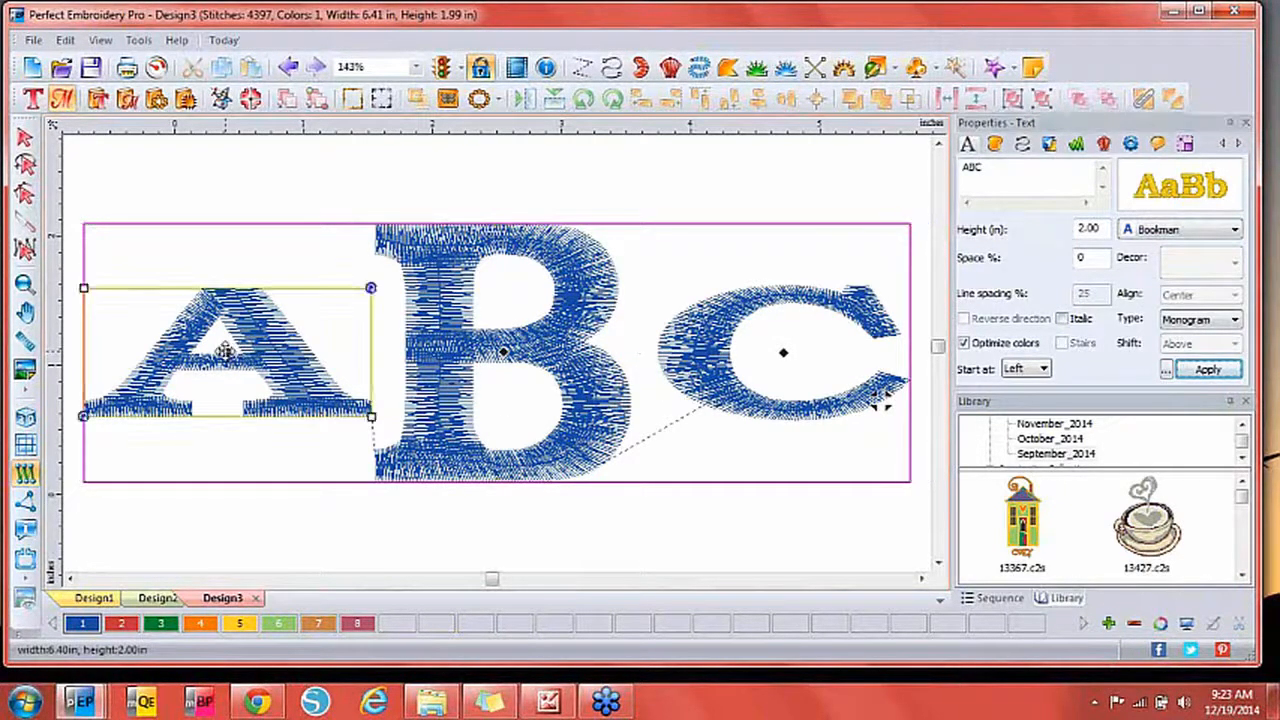
drag(226, 352, 225, 284)
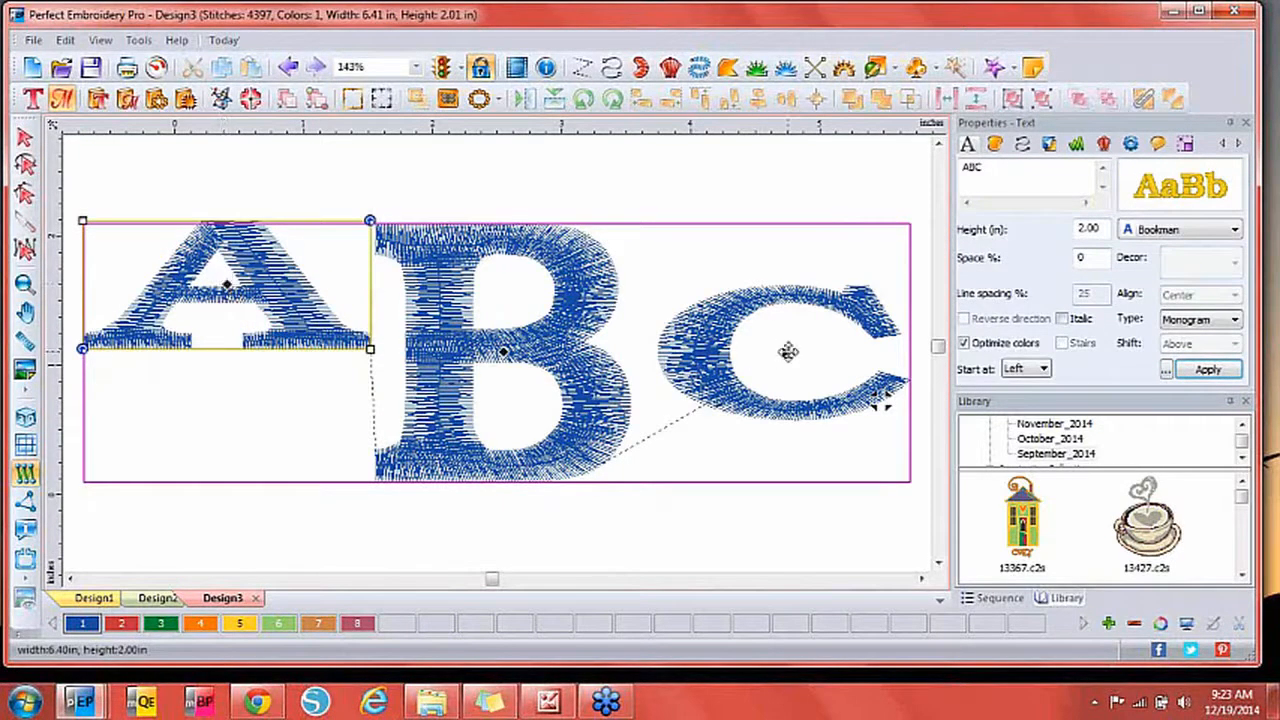
drag(788, 352, 220, 447)
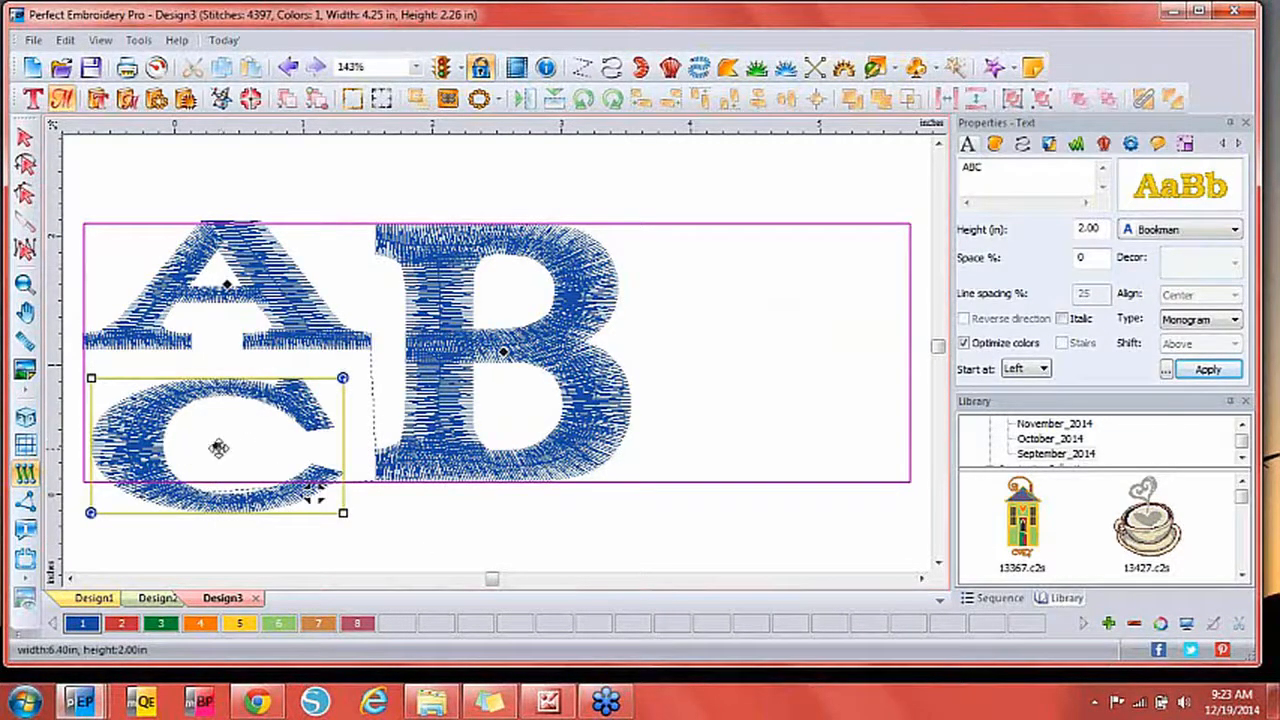
drag(217, 446, 756, 510)
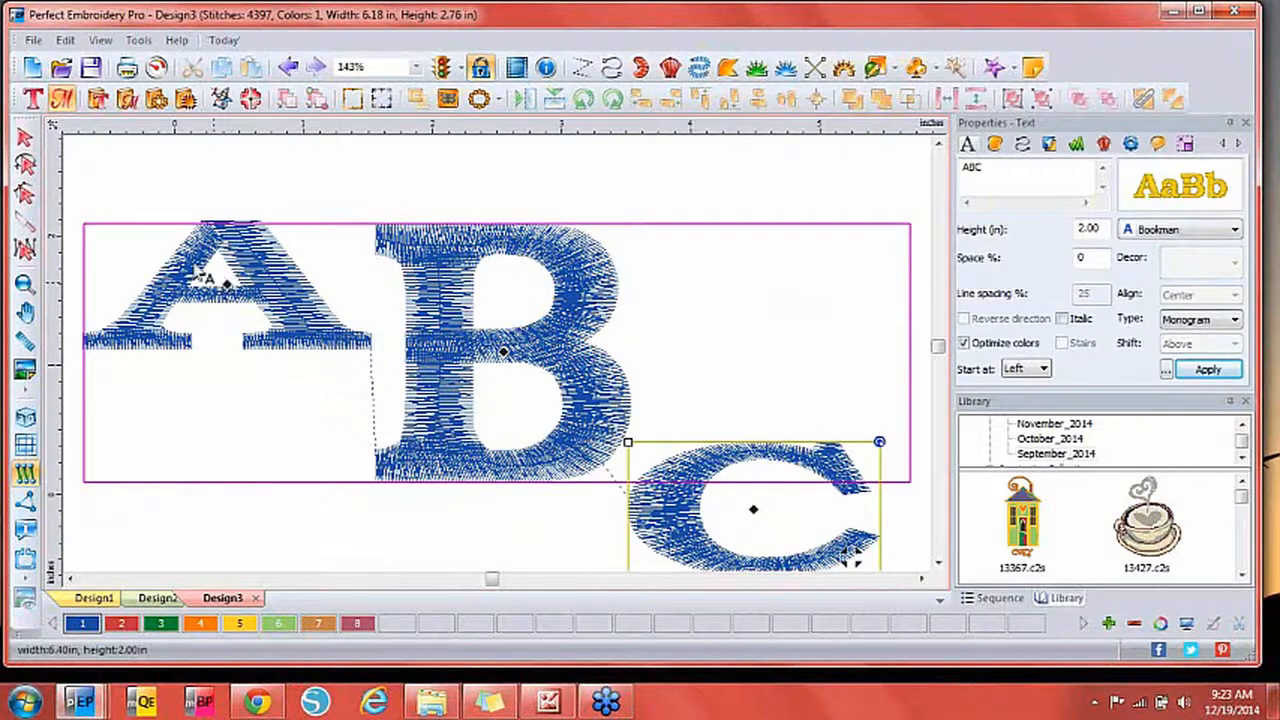
Start a new design and select the September_2014 library folder.
click(33, 67)
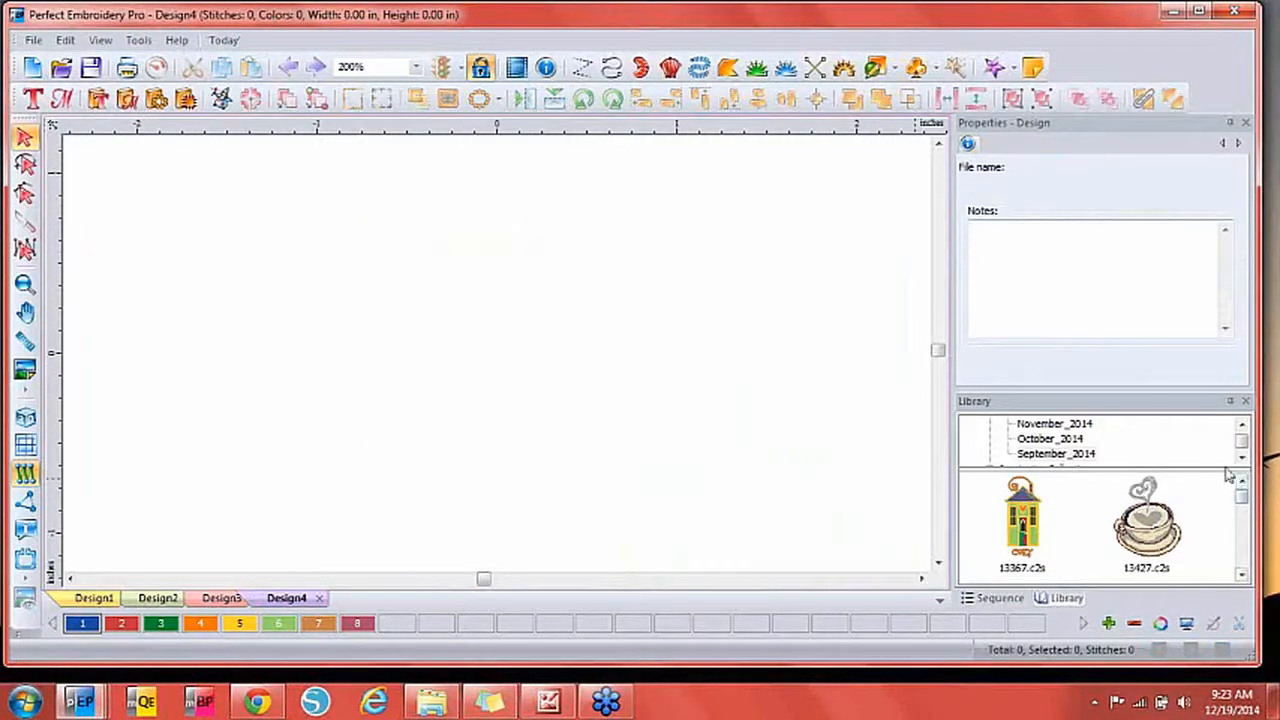
click(1050, 455)
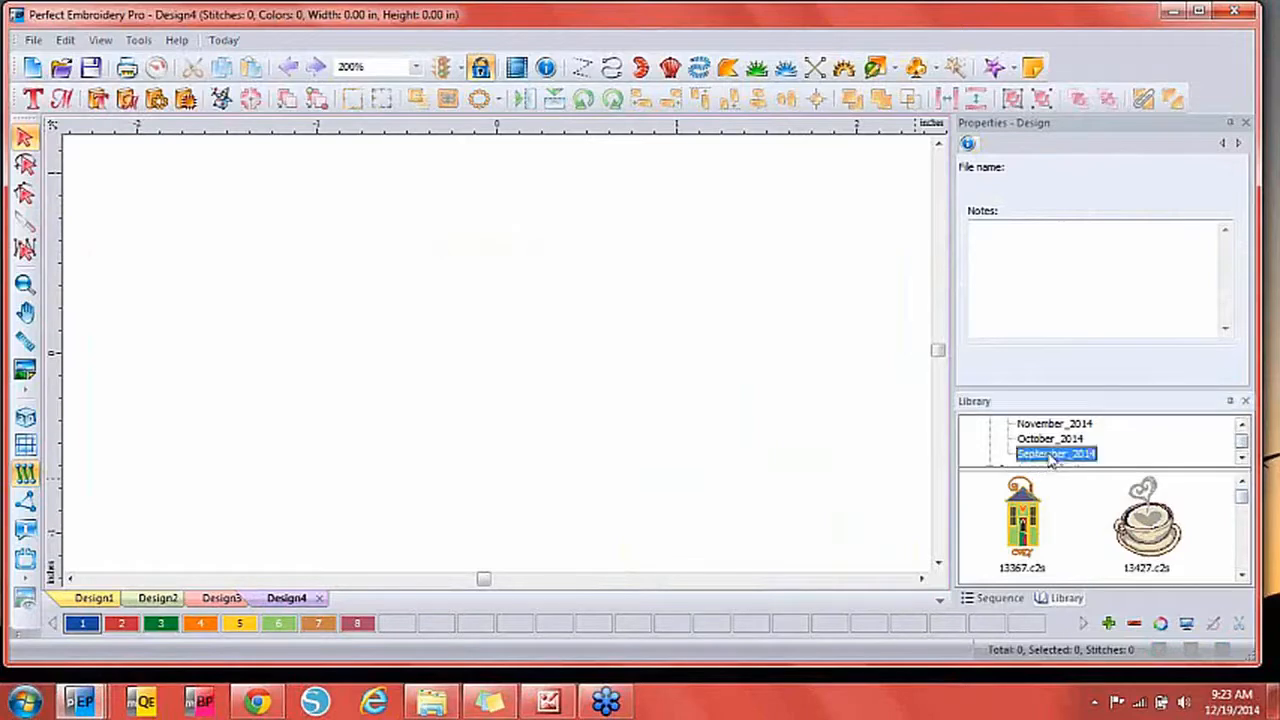
click(1241, 457)
click(1241, 457)
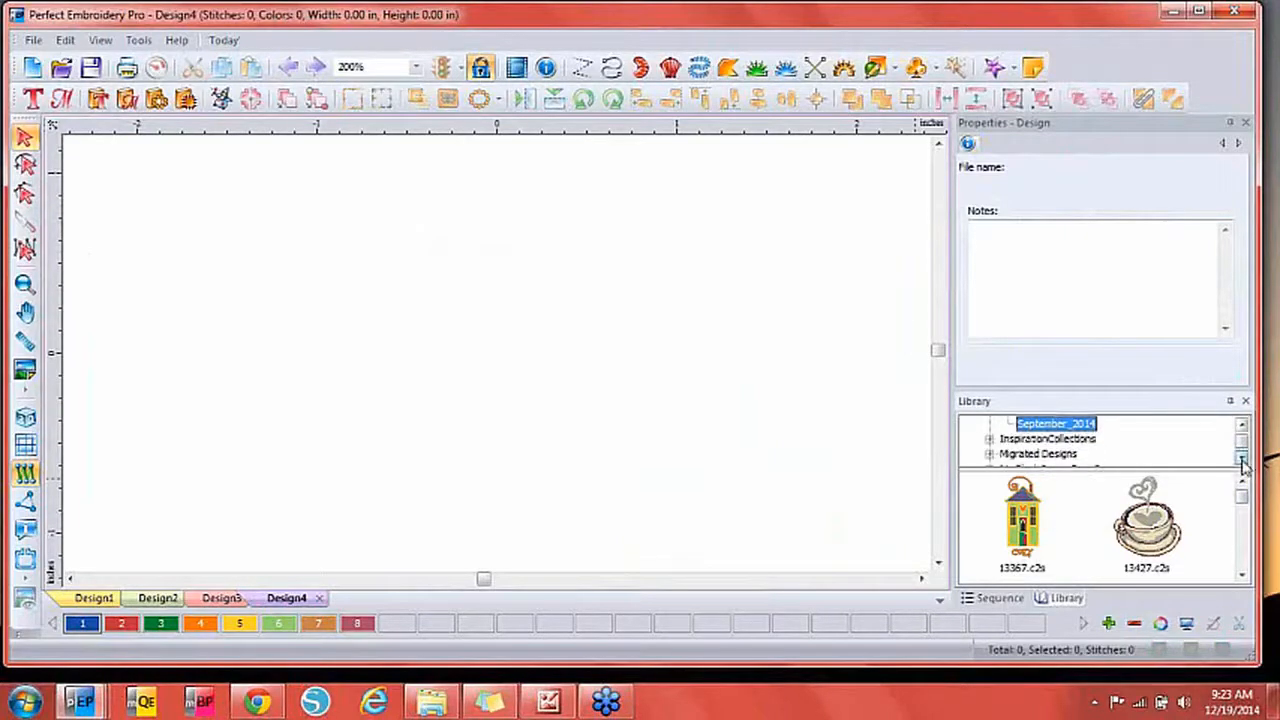
Expand the InspirationCollections folder and scroll down the library tree.
click(989, 439)
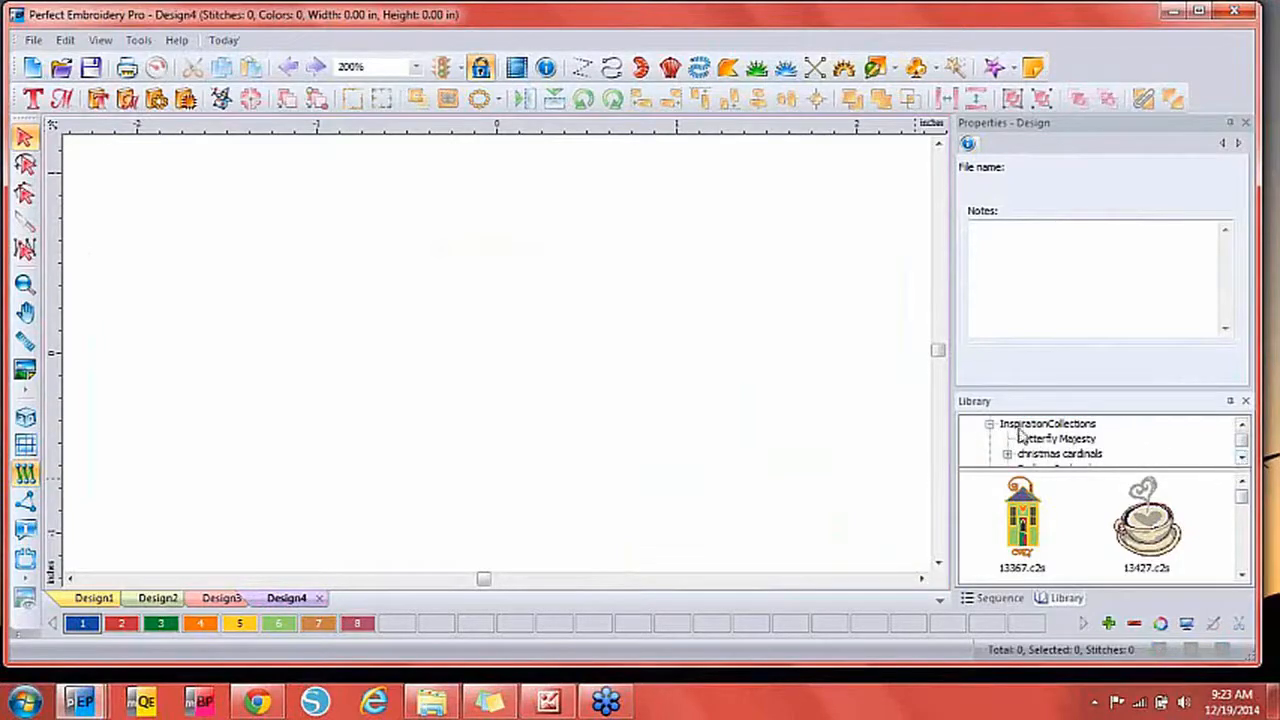
click(1241, 457)
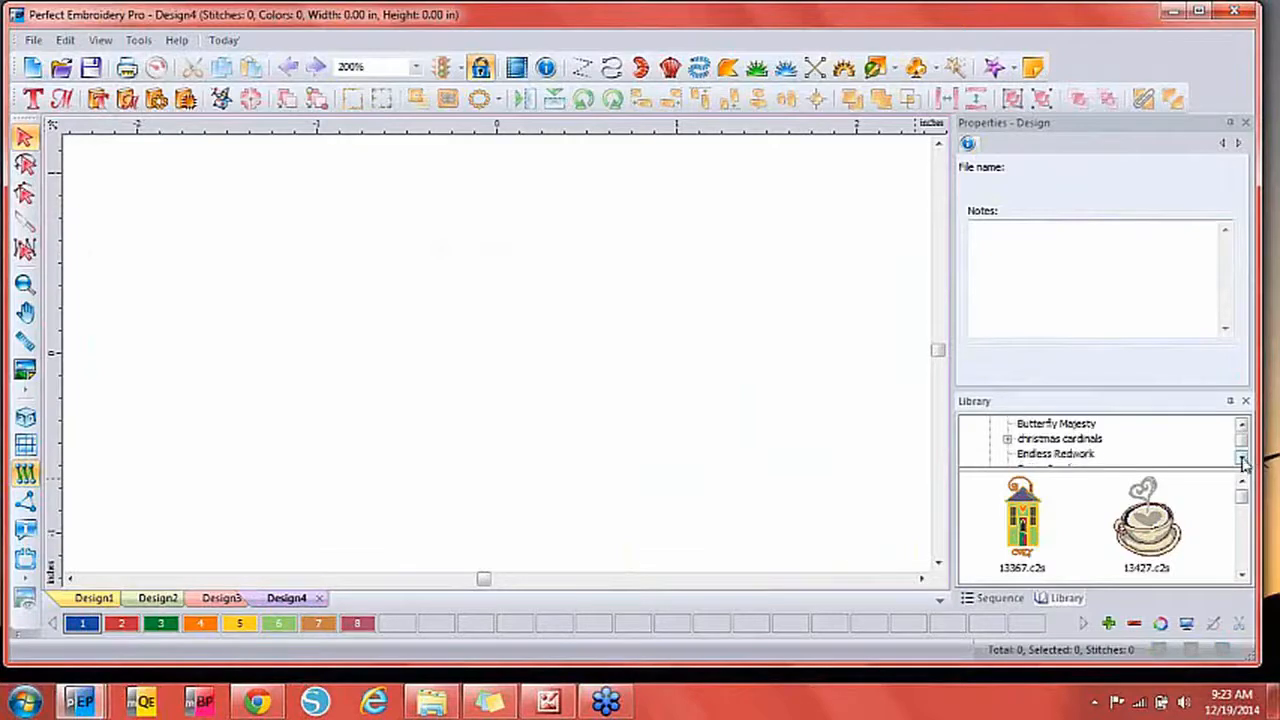
click(1241, 457)
click(1241, 457)
click(1241, 457)
click(1241, 457)
click(1241, 457)
click(1241, 457)
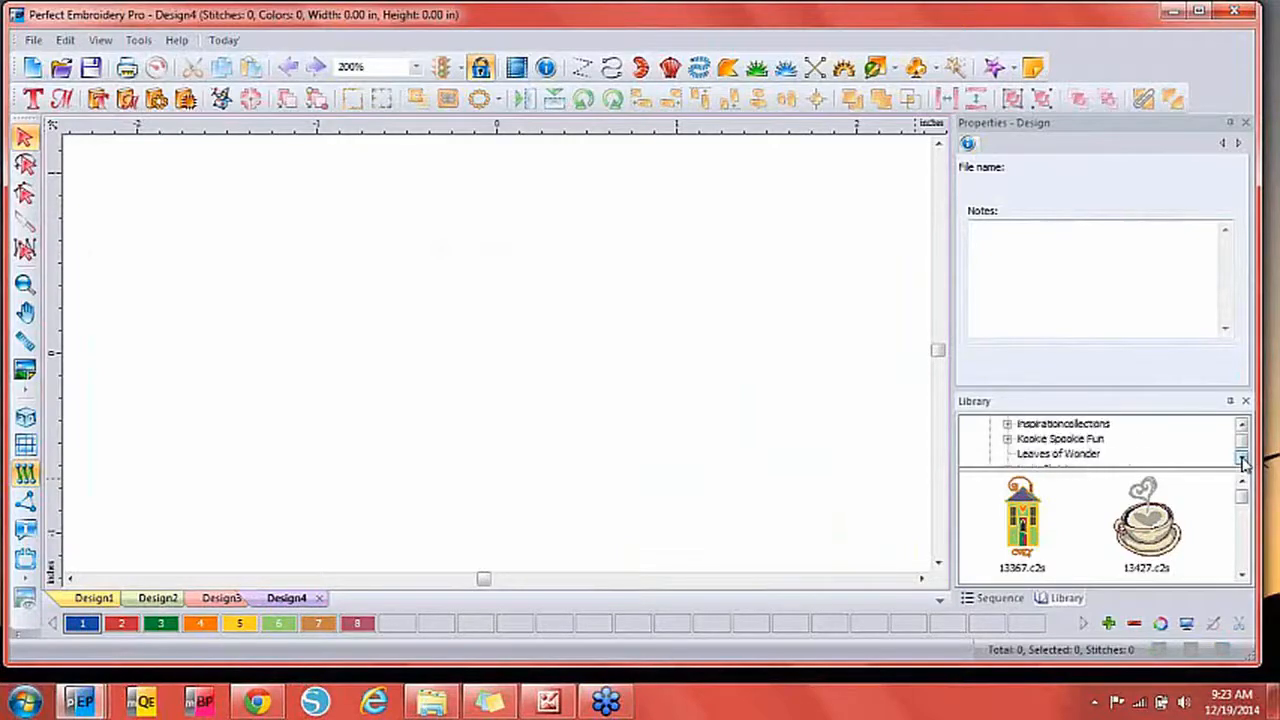
click(1241, 458)
click(1241, 458)
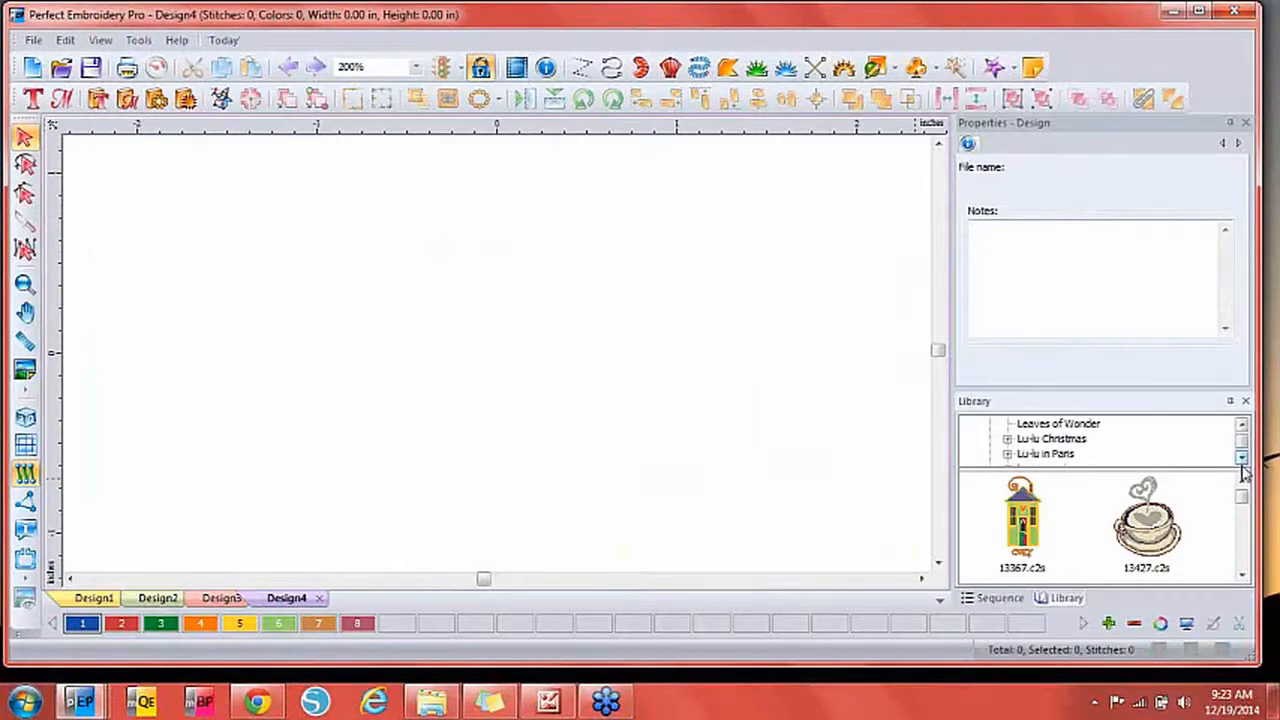
click(1241, 458)
click(1241, 458)
click(1241, 458)
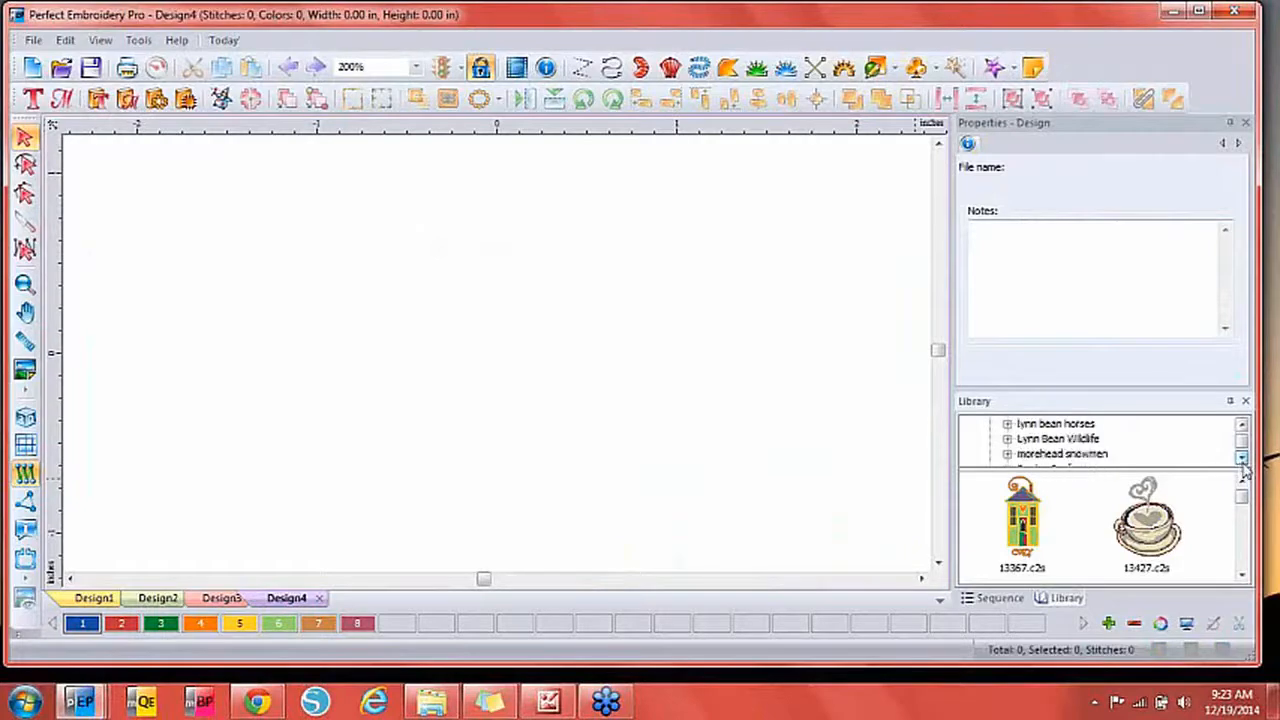
click(1241, 458)
click(1241, 458)
click(1241, 458)
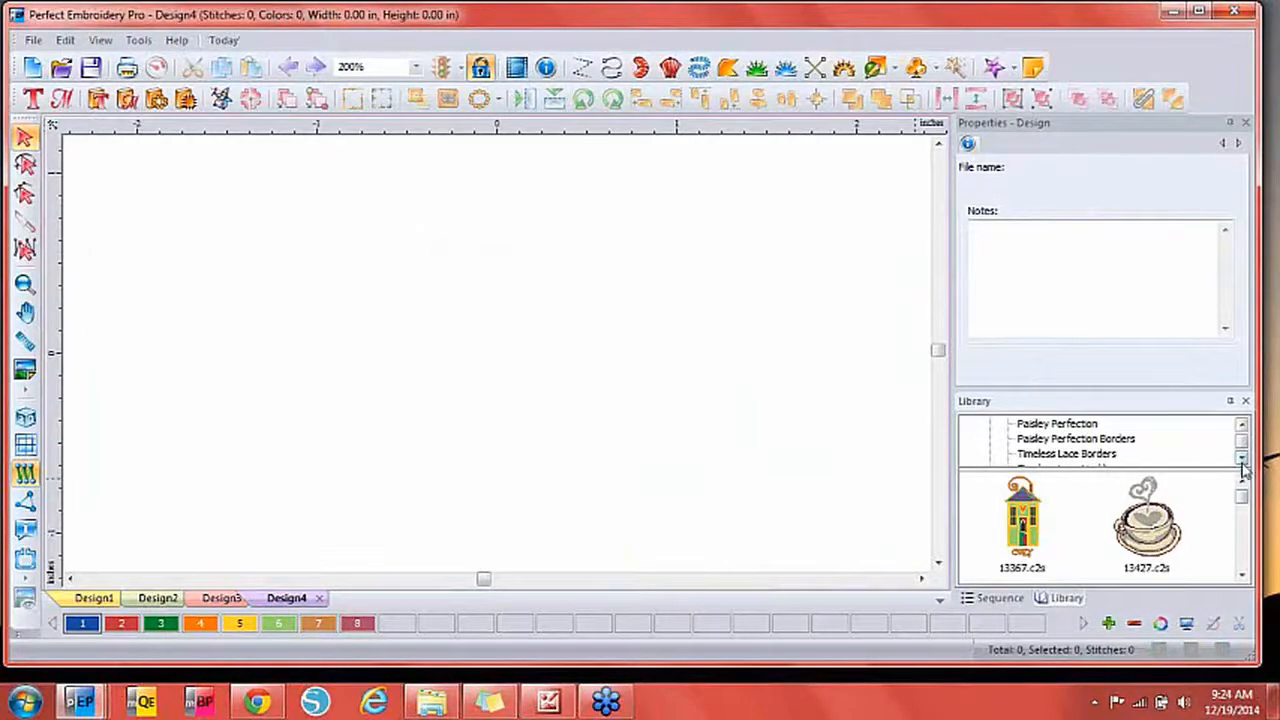
click(1241, 458)
click(1241, 460)
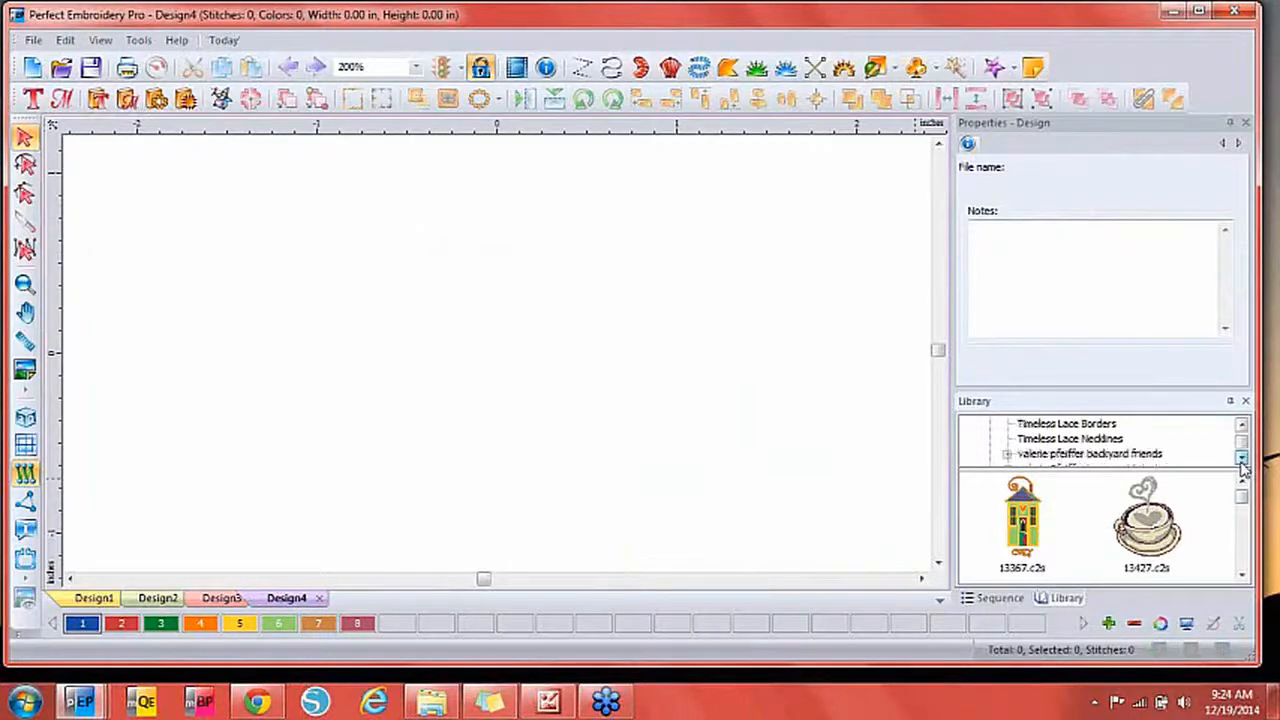
click(1241, 460)
click(1241, 460)
click(1241, 460)
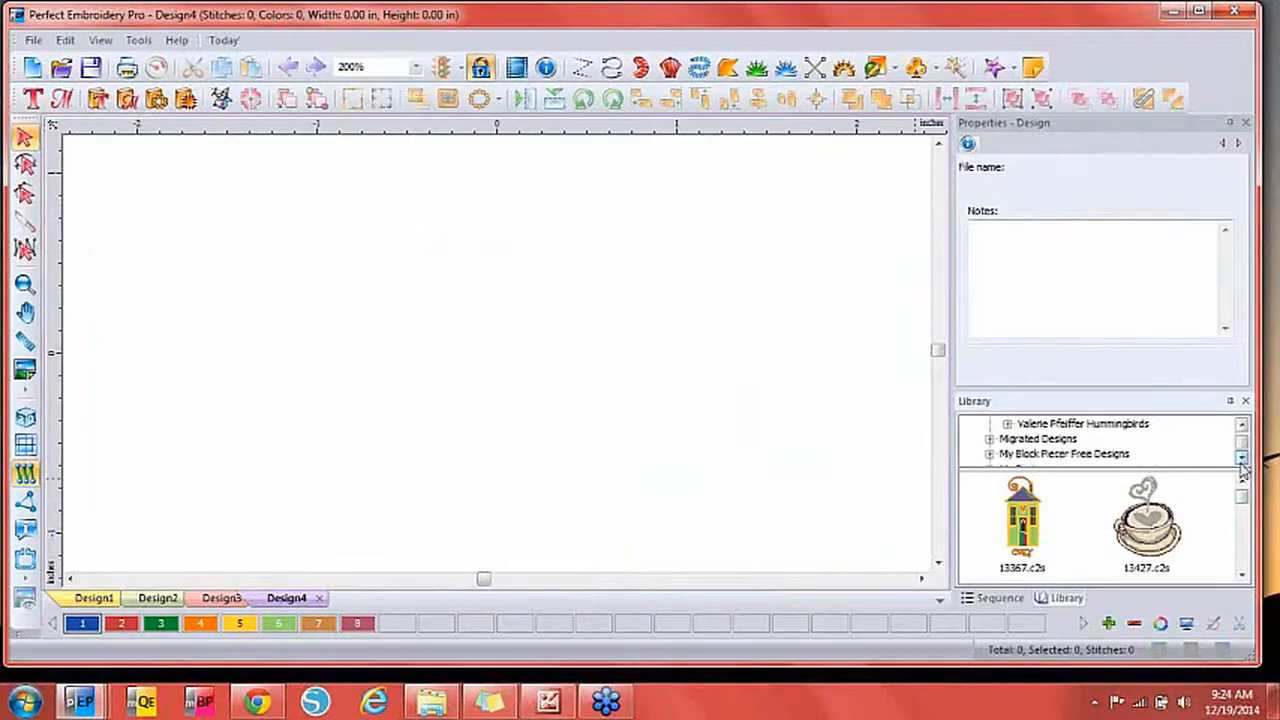
Expand Migrated Designs, then open My Designs subfolder 1 to show the Congrats design.
click(988, 440)
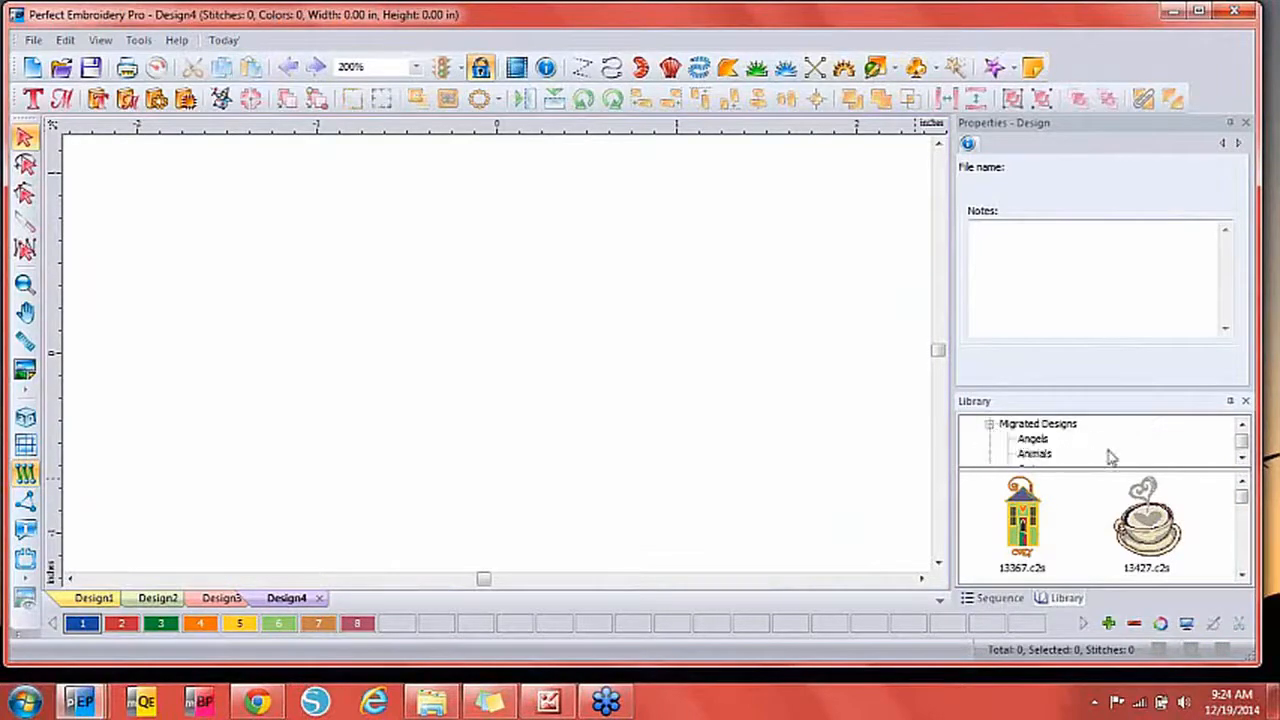
click(1243, 459)
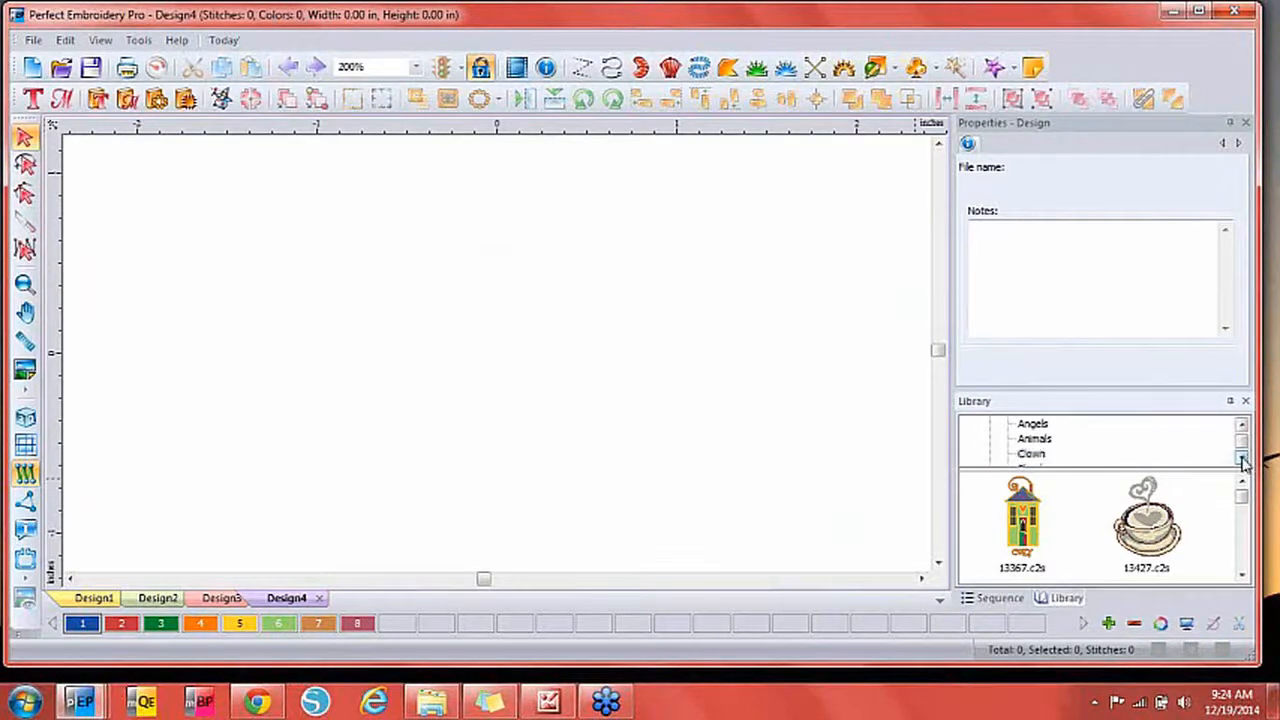
click(1243, 459)
click(1243, 459)
click(1243, 459)
click(1243, 459)
click(1243, 459)
click(1243, 459)
click(1243, 459)
click(1243, 459)
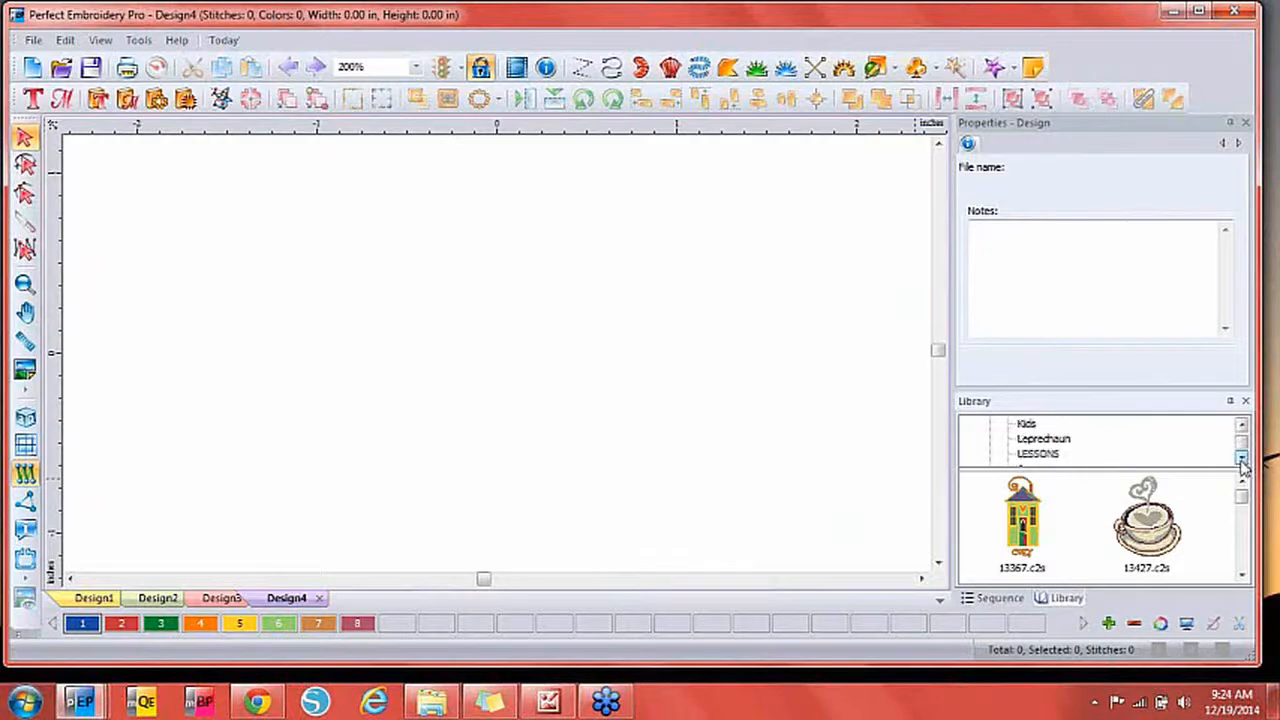
click(1243, 459)
click(1243, 459)
click(1243, 459)
click(1243, 459)
click(1028, 439)
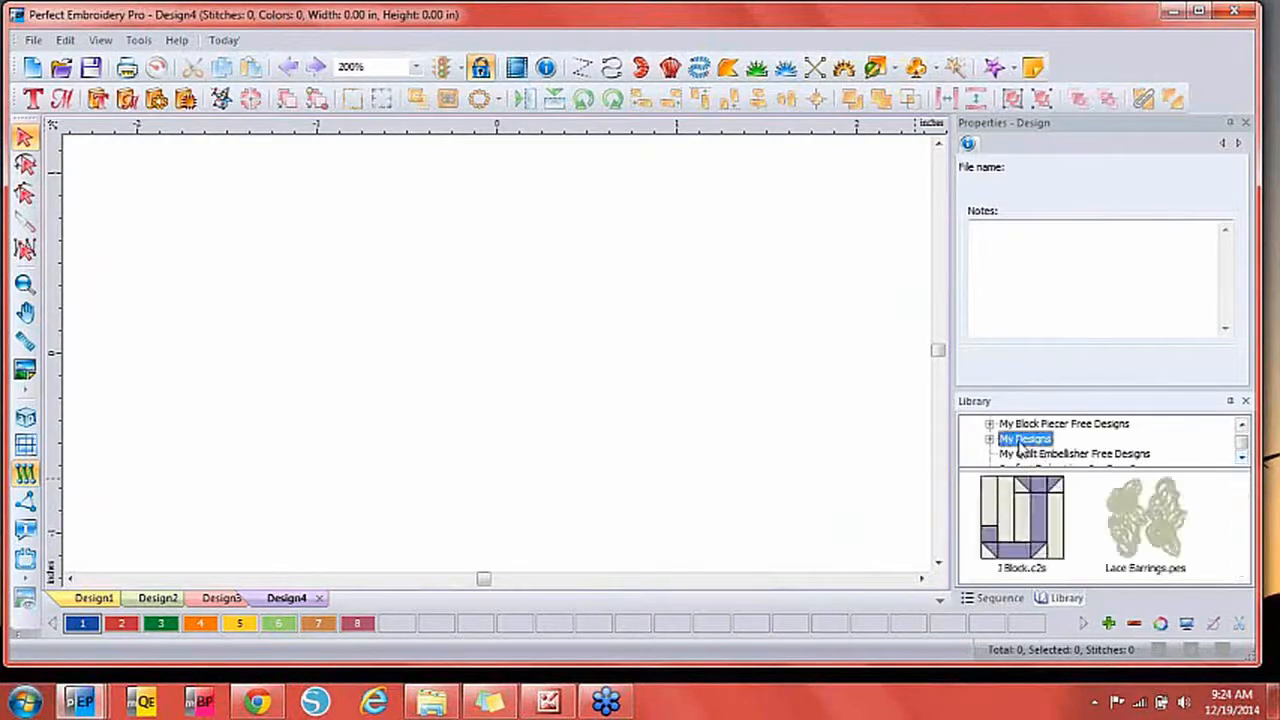
click(989, 440)
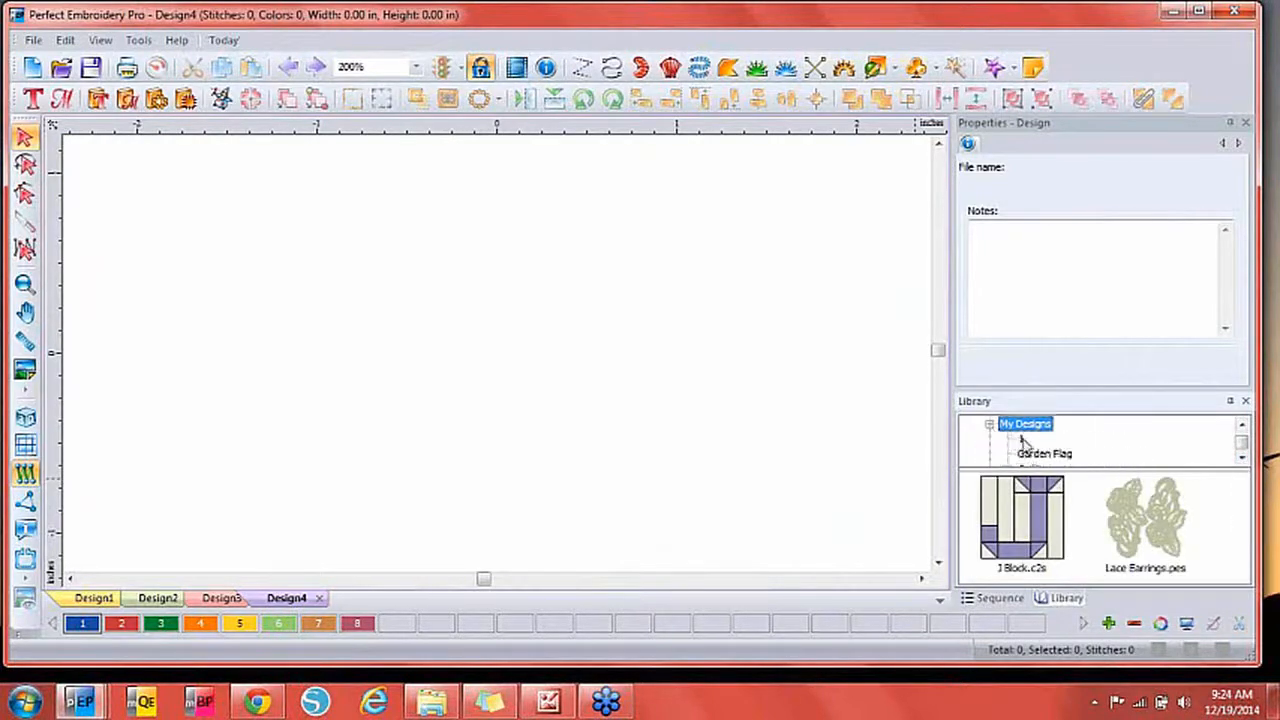
click(1021, 439)
Drop the Congrats balloons design onto Design4's canvas and UnGroup it.
drag(1018, 520, 449, 360)
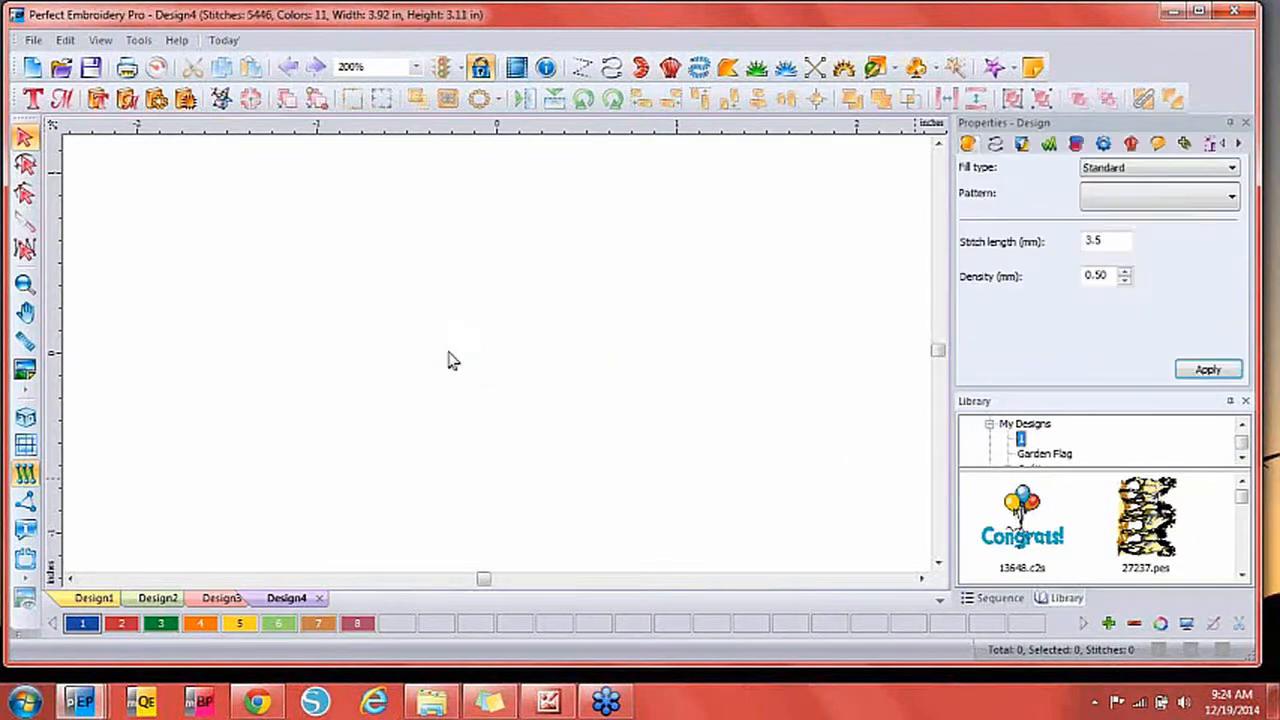
click(808, 398)
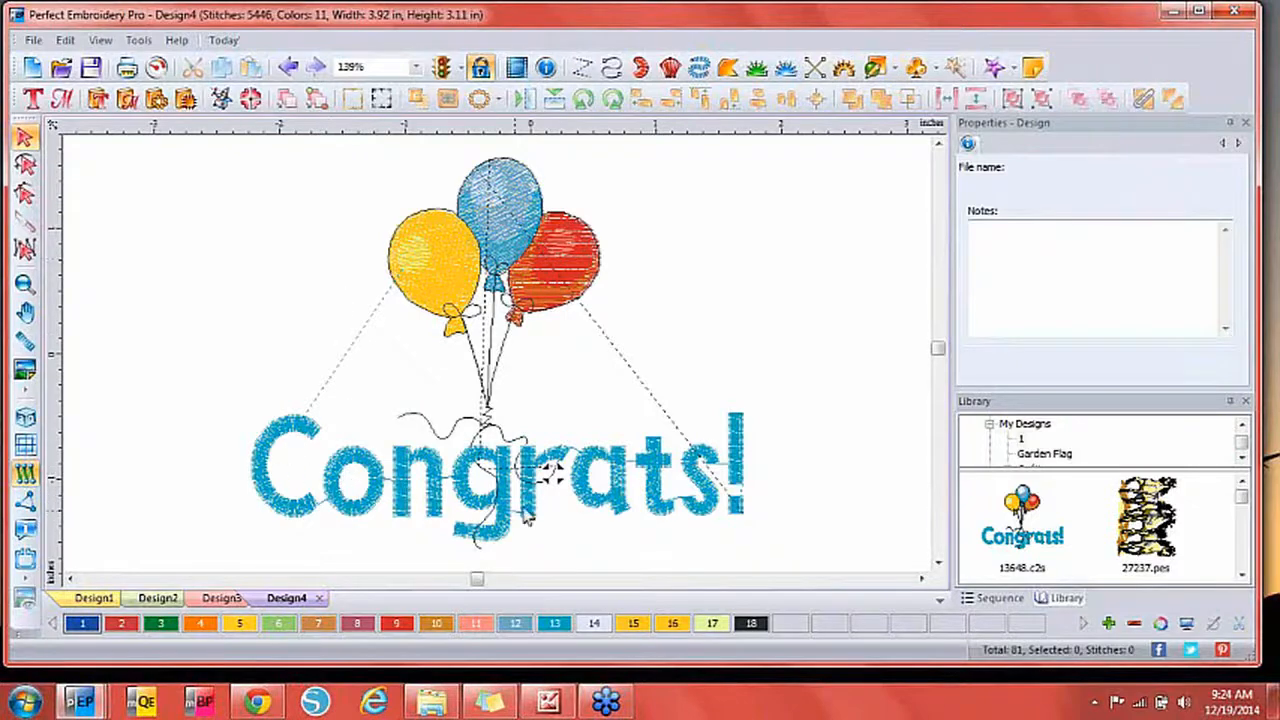
click(553, 482)
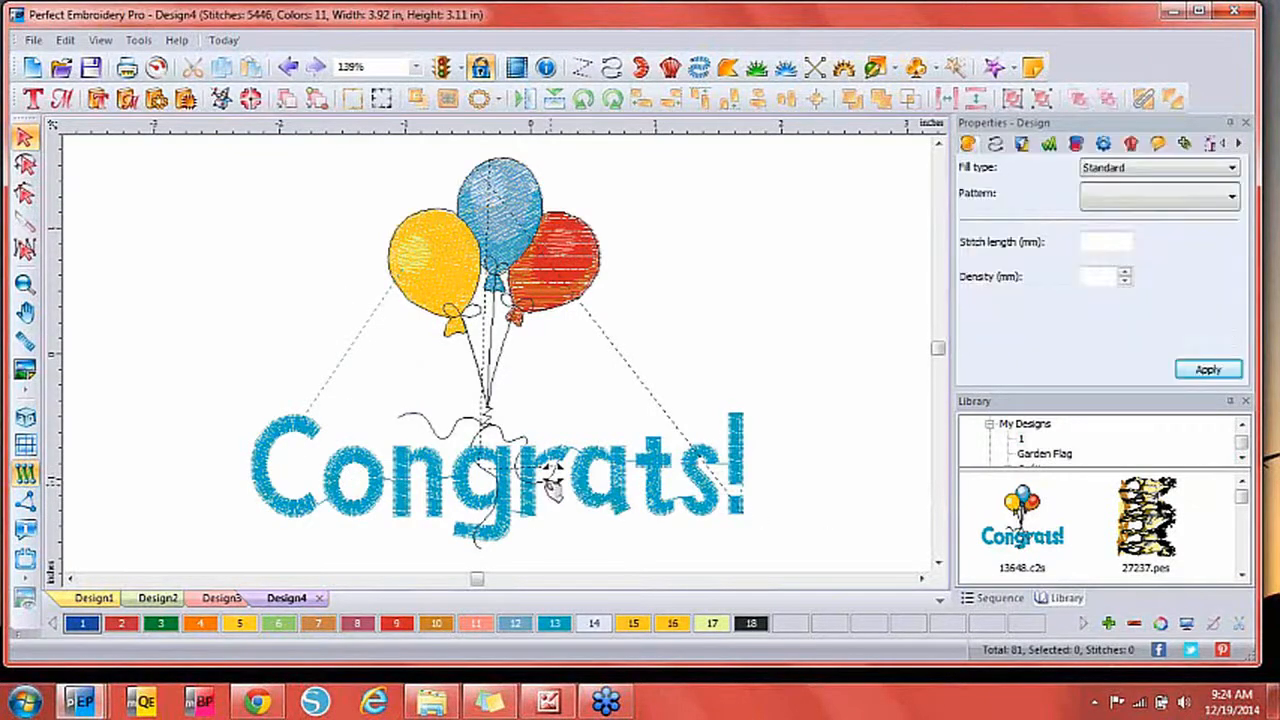
right_click(519, 495)
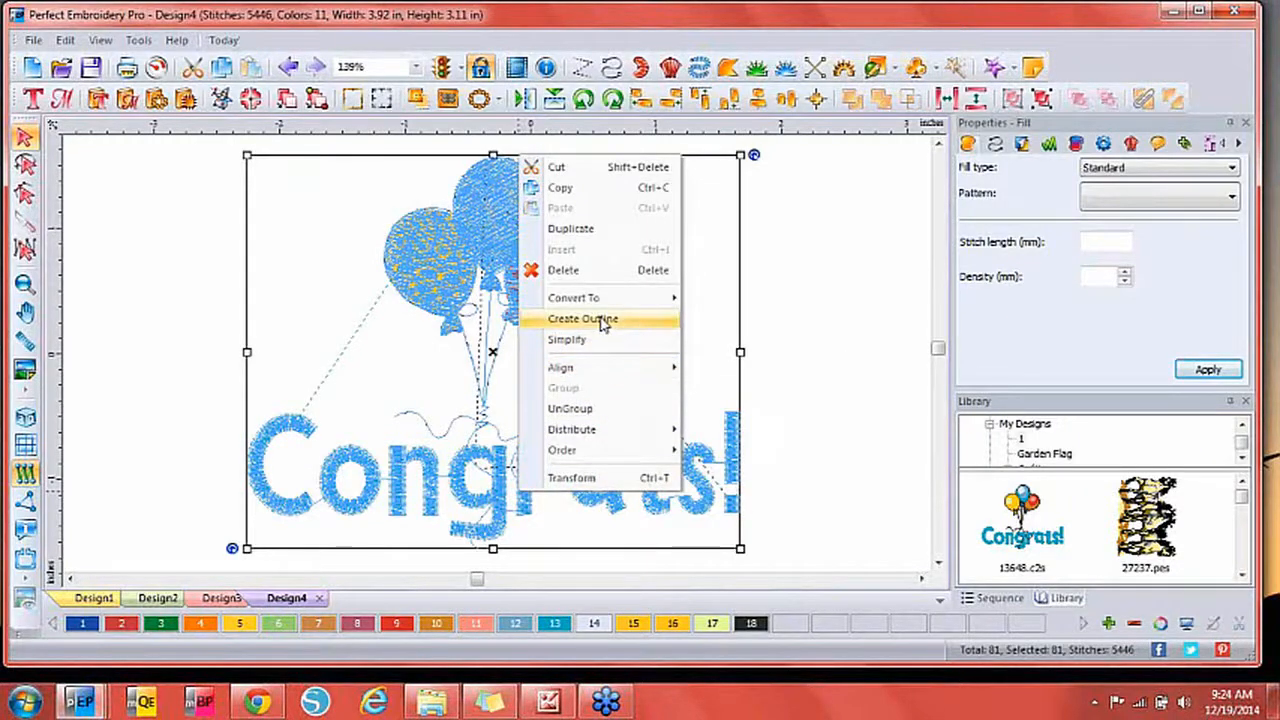
click(598, 409)
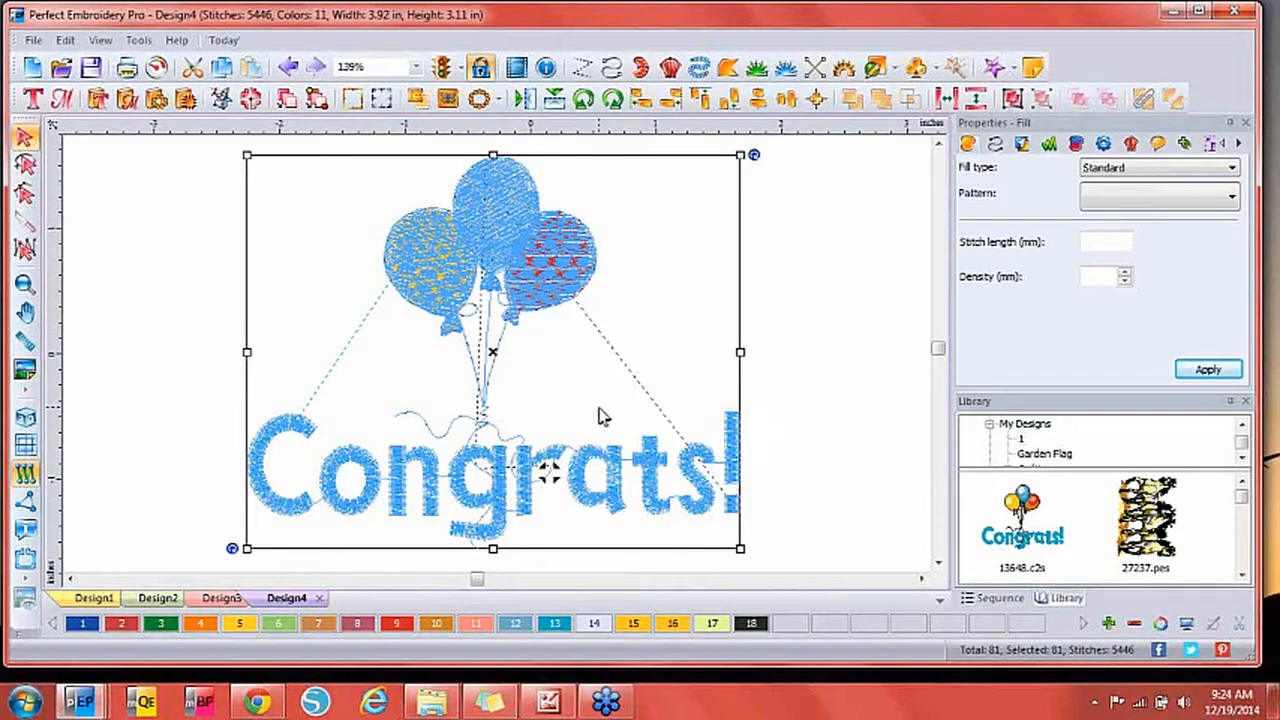
click(771, 403)
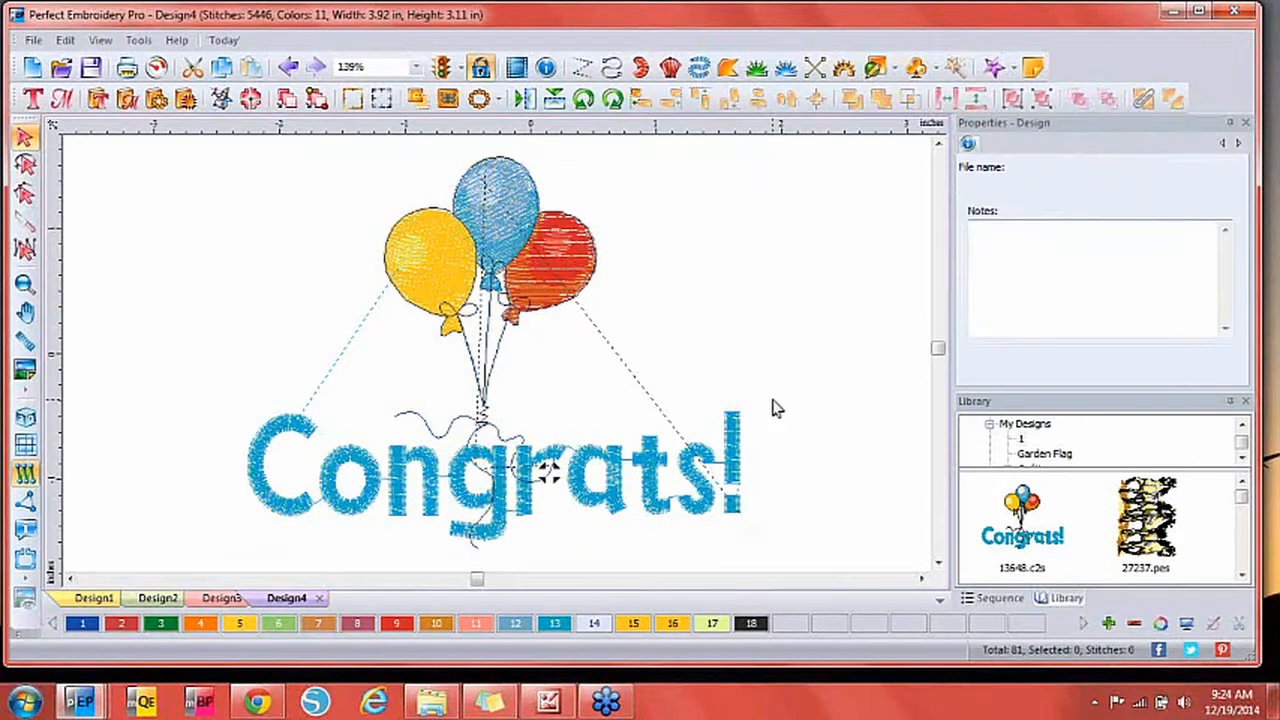
In the Sequence list, select the Congrats! lettering item (Color 13) and delete it.
click(1017, 601)
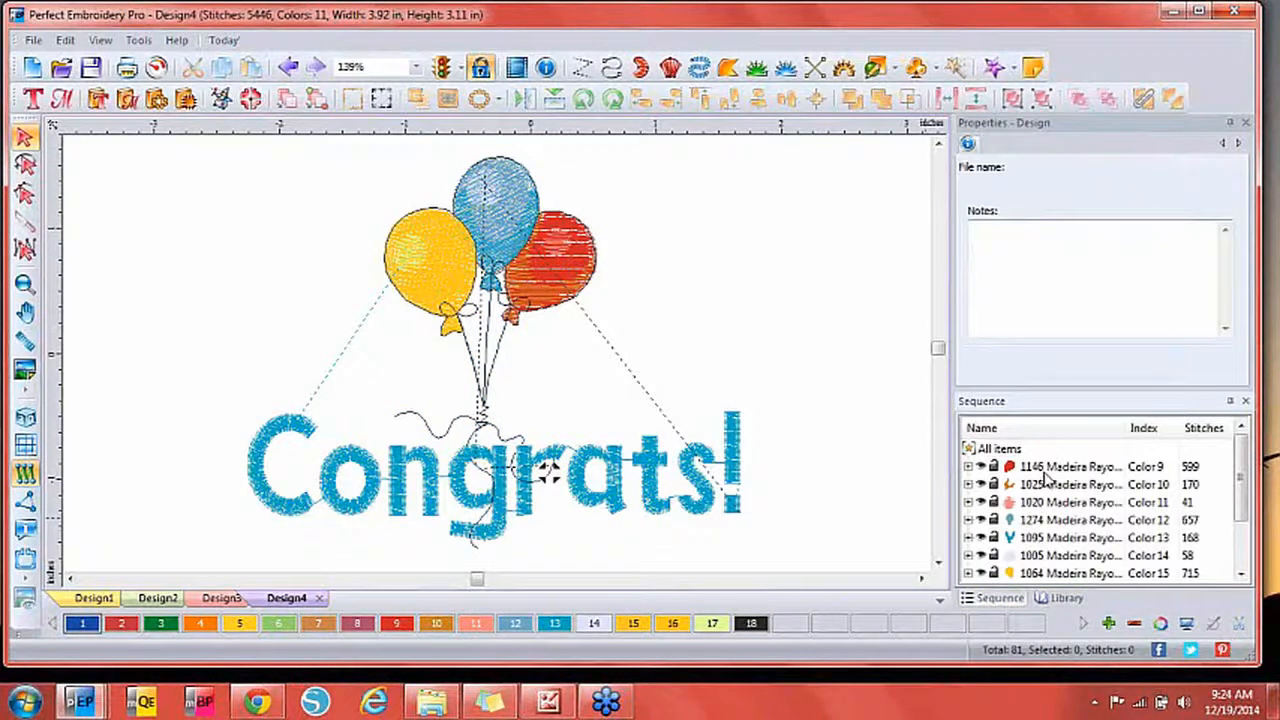
click(1045, 470)
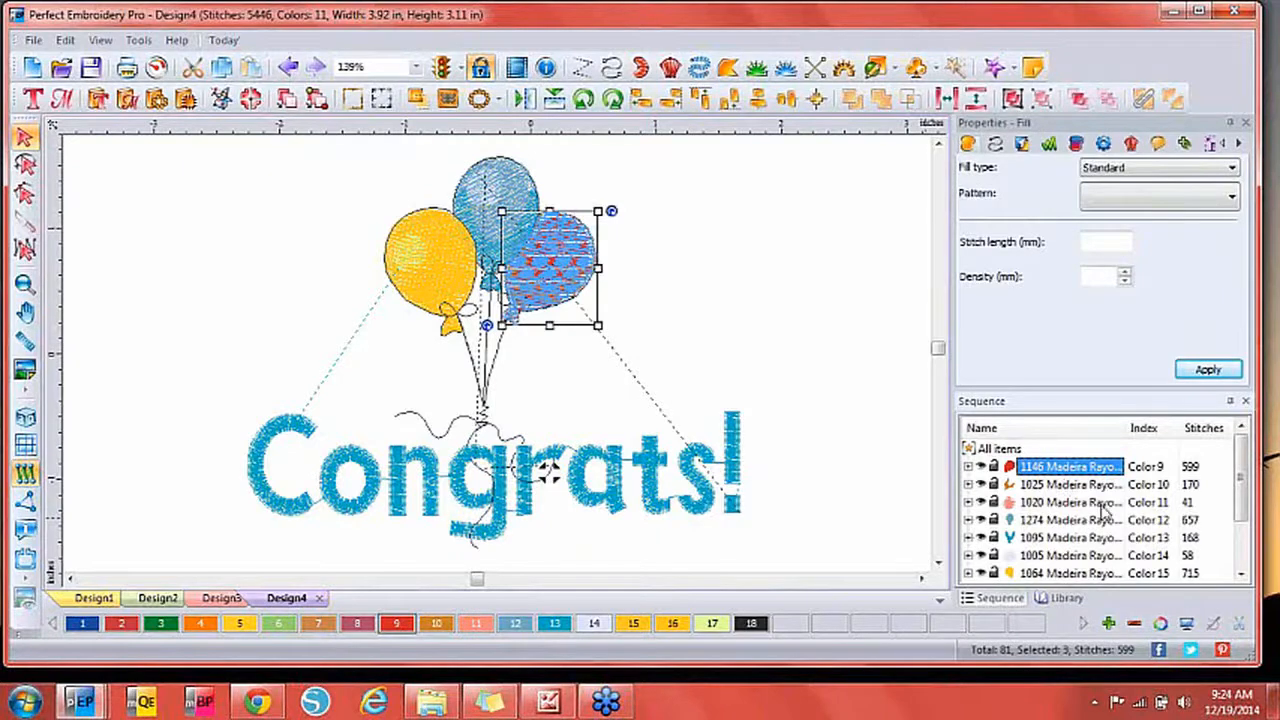
key(Down)
key(Down)
key(Down)
key(Down)
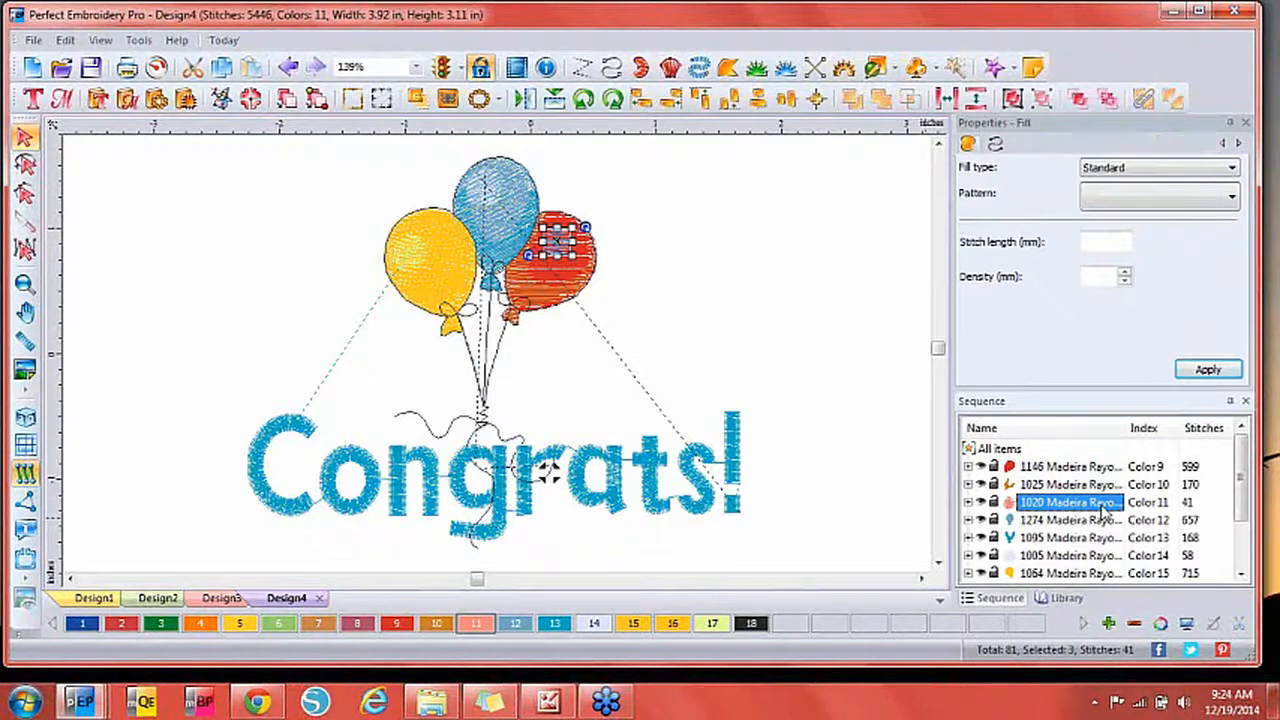
key(Down)
key(Down)
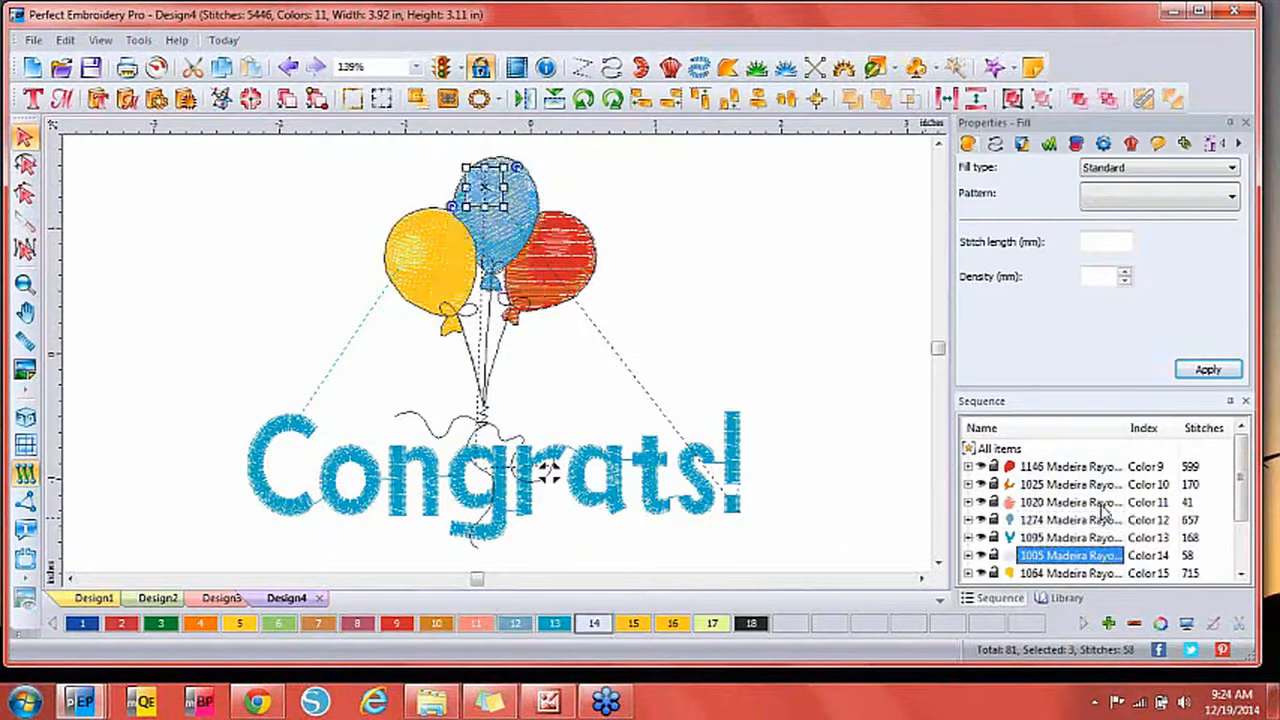
key(Down)
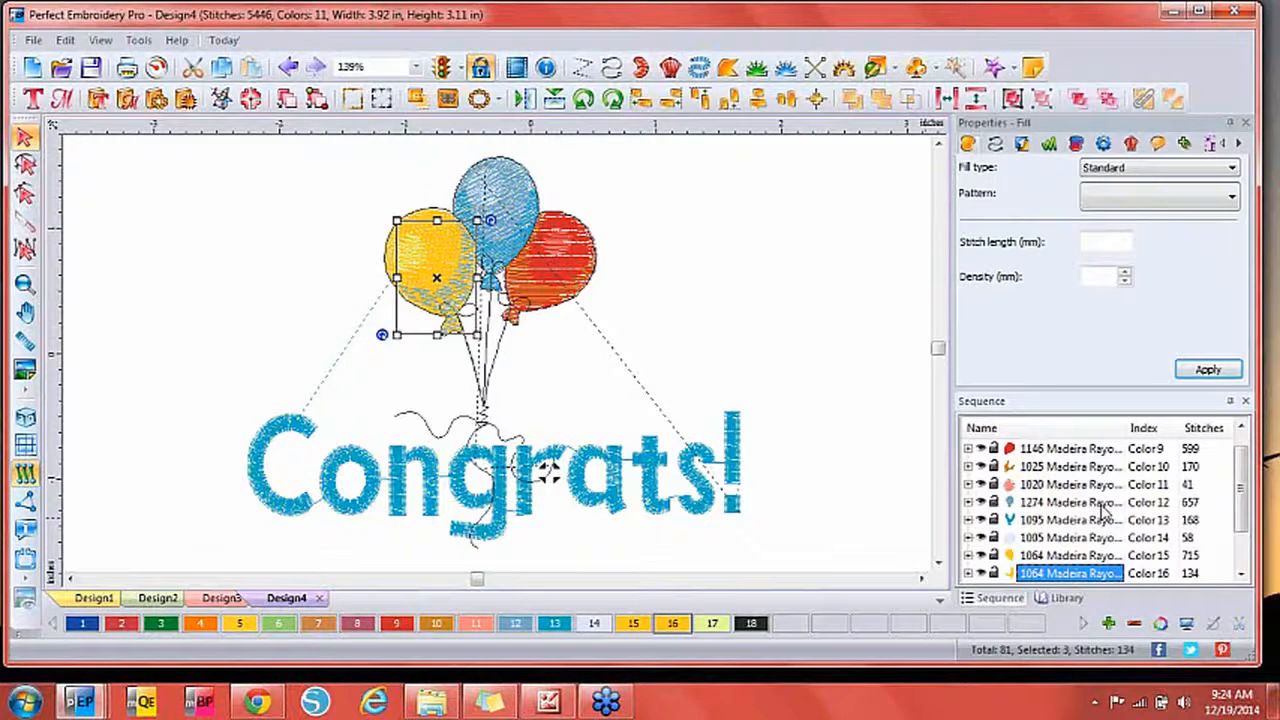
key(Down)
key(Down)
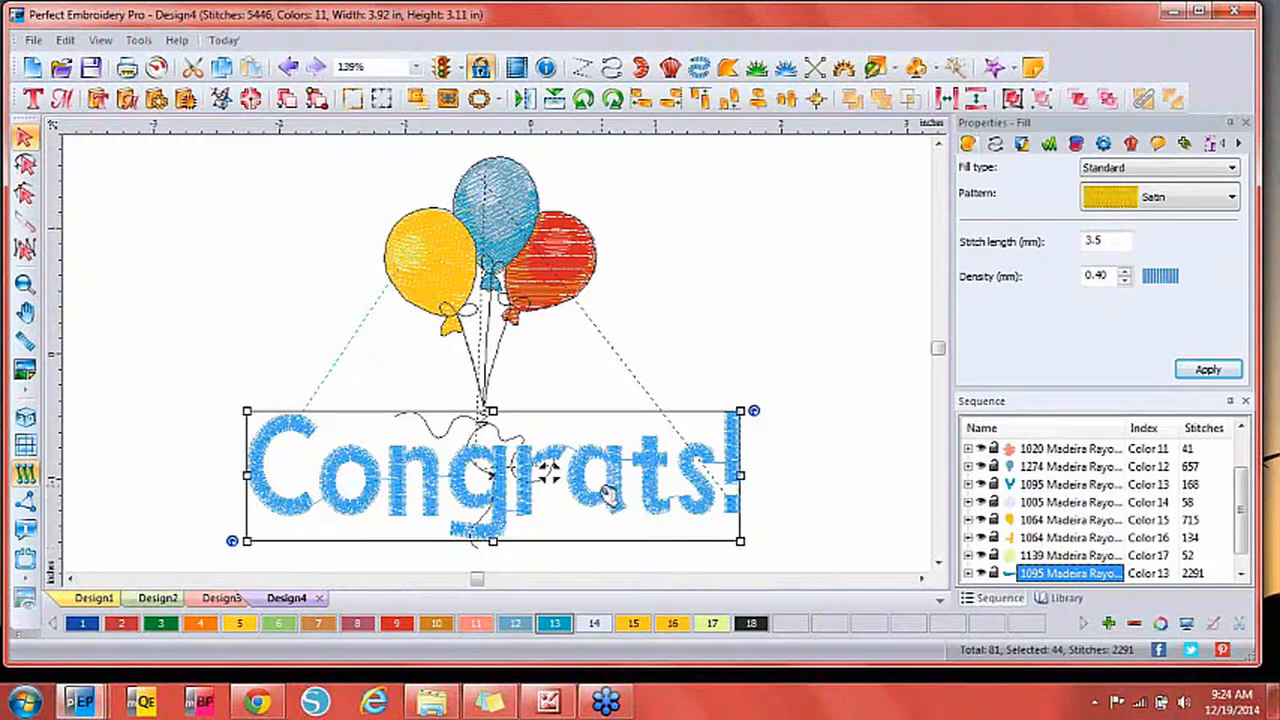
click(1241, 575)
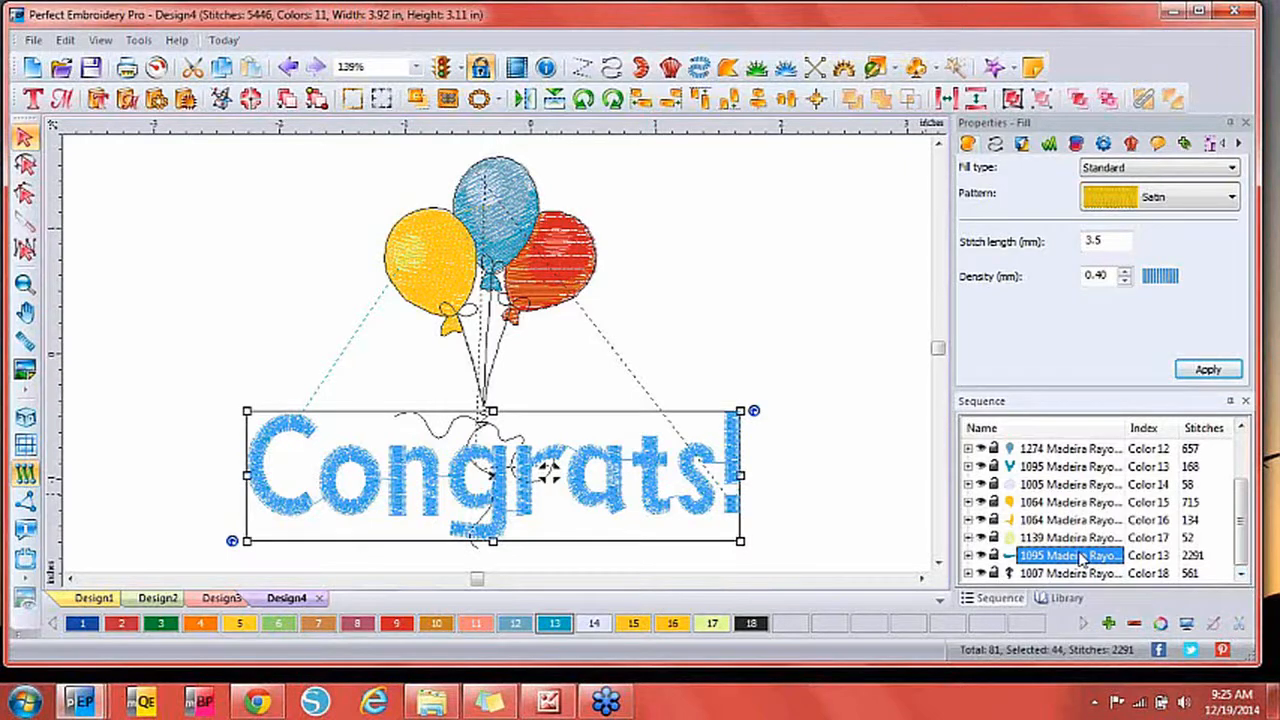
key(Delete)
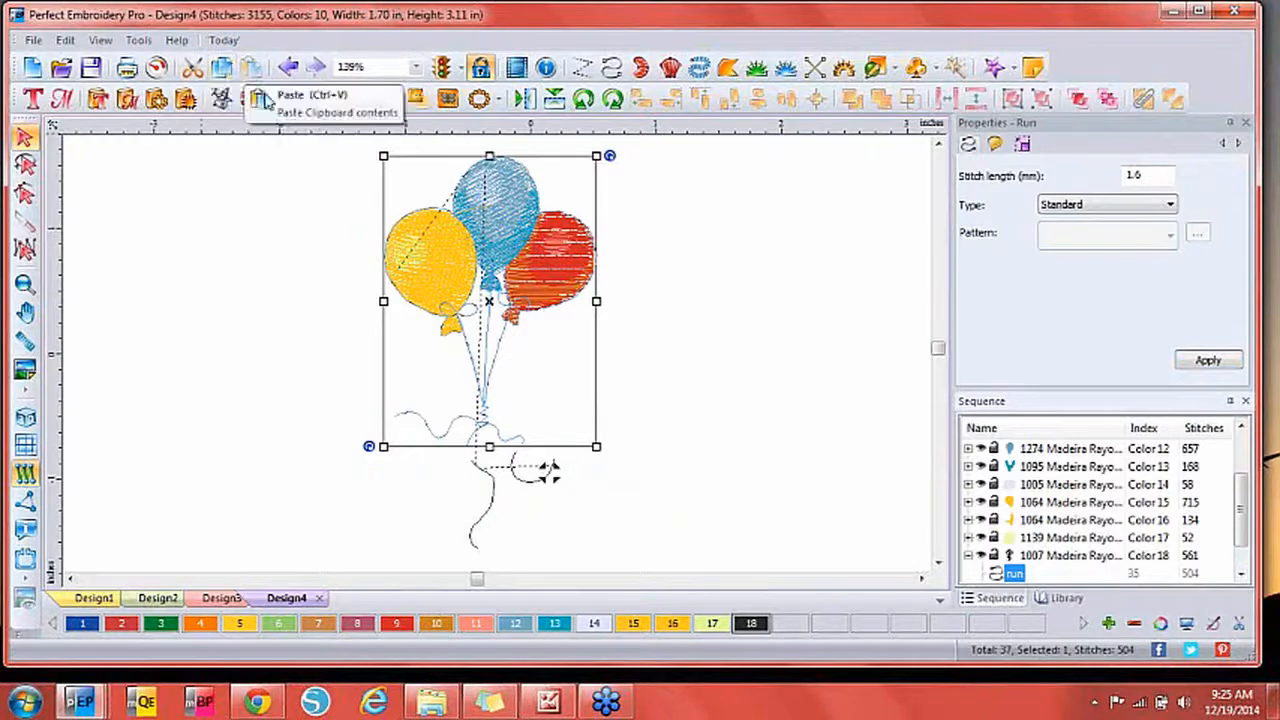
Select the red balloon and start new lettering 'A' on the canvas.
click(737, 466)
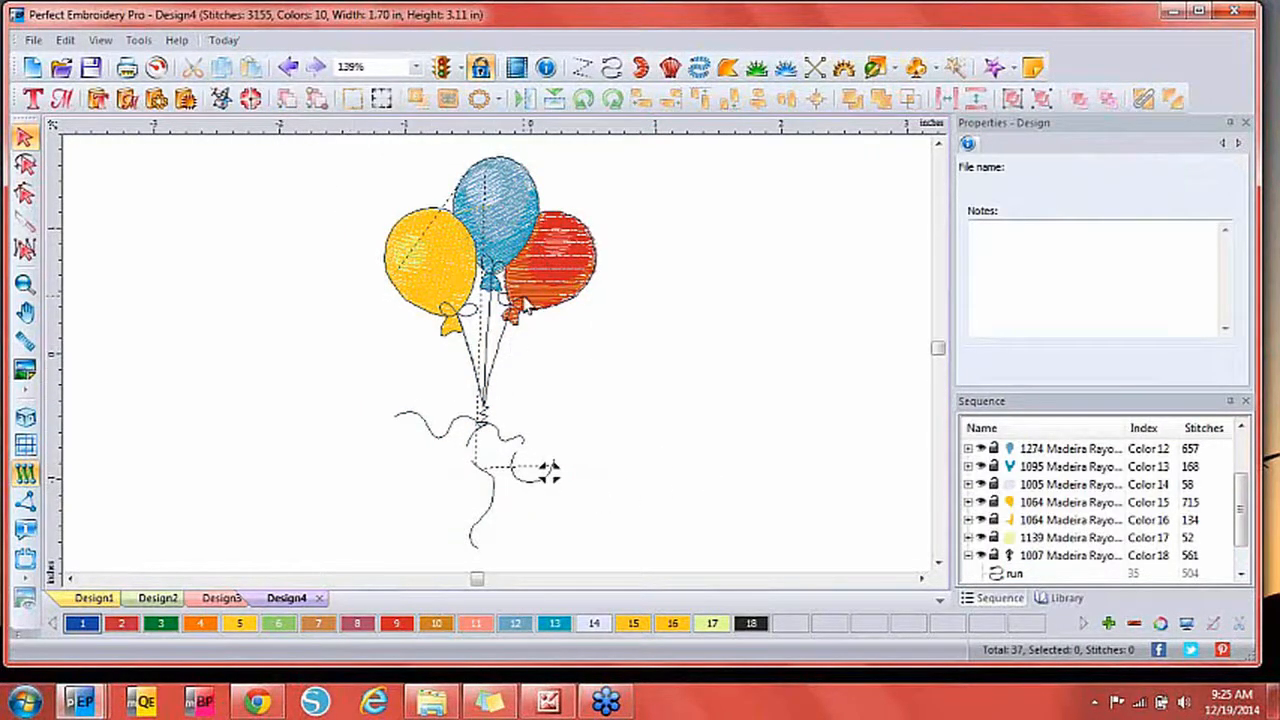
click(538, 305)
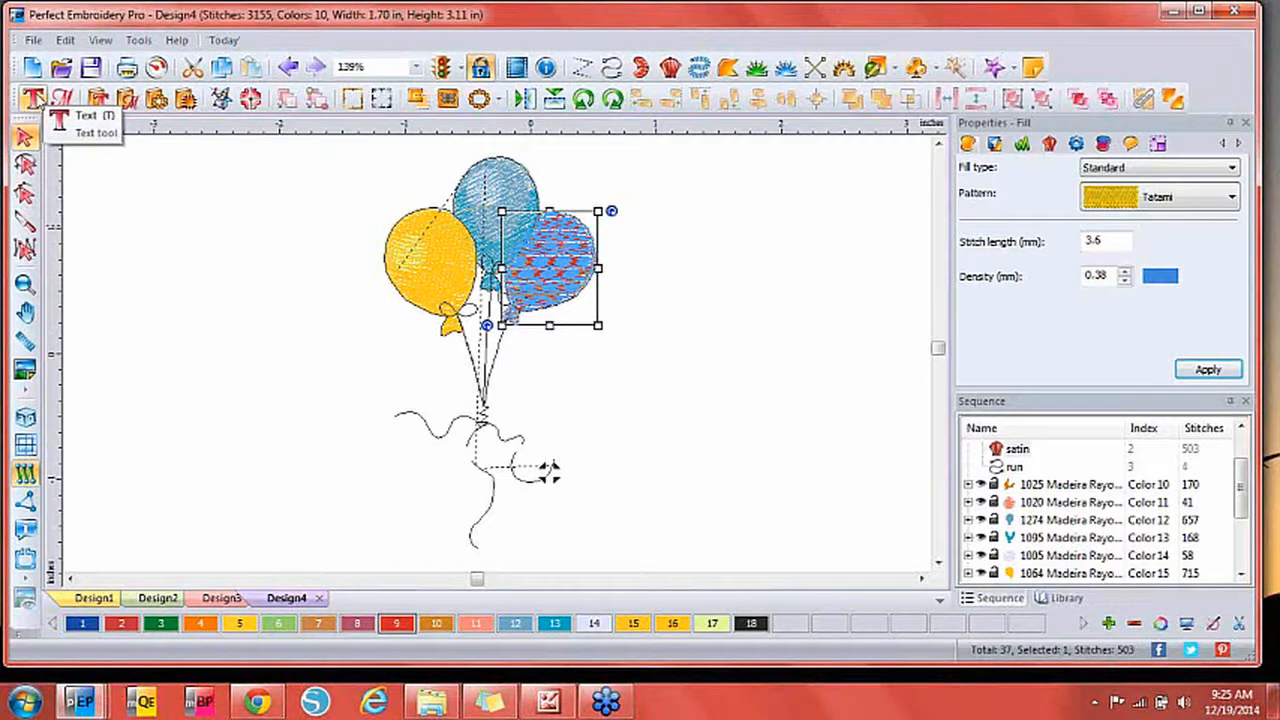
click(32, 100)
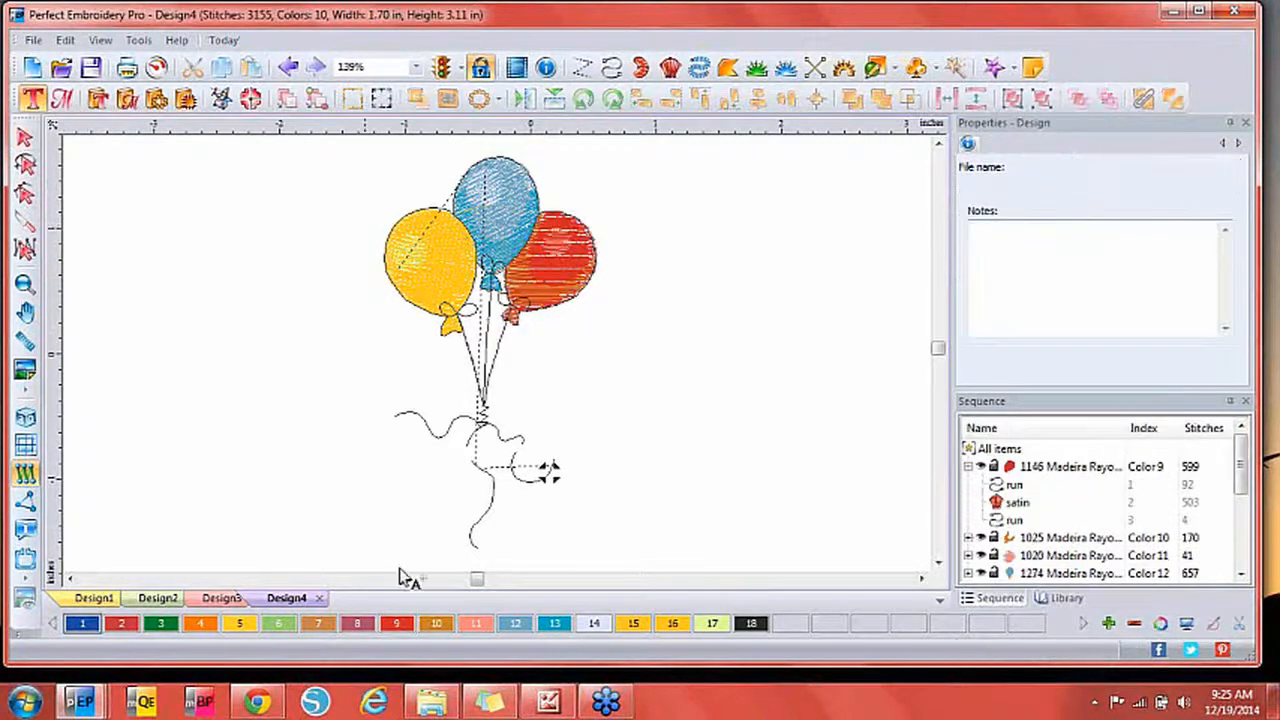
click(360, 463)
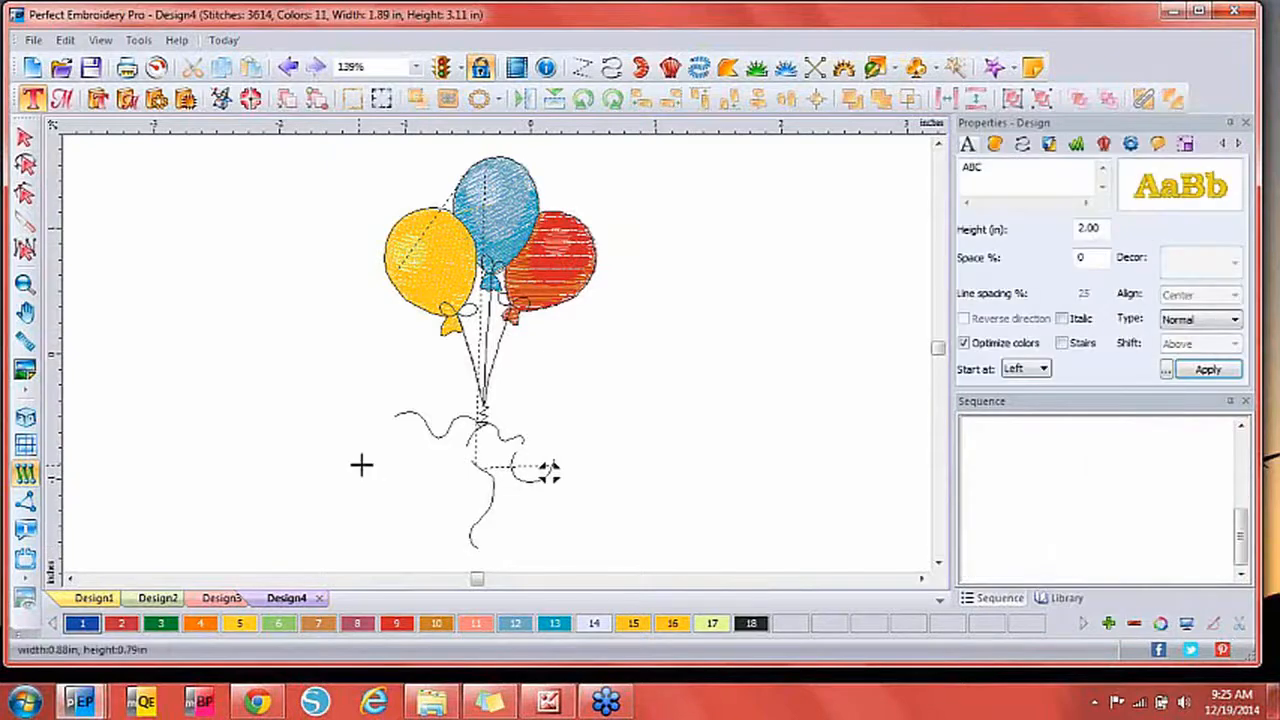
text(A)
key(Return)
Complete the Bookman lettering as the name and move it beneath the balloons.
click(1005, 174)
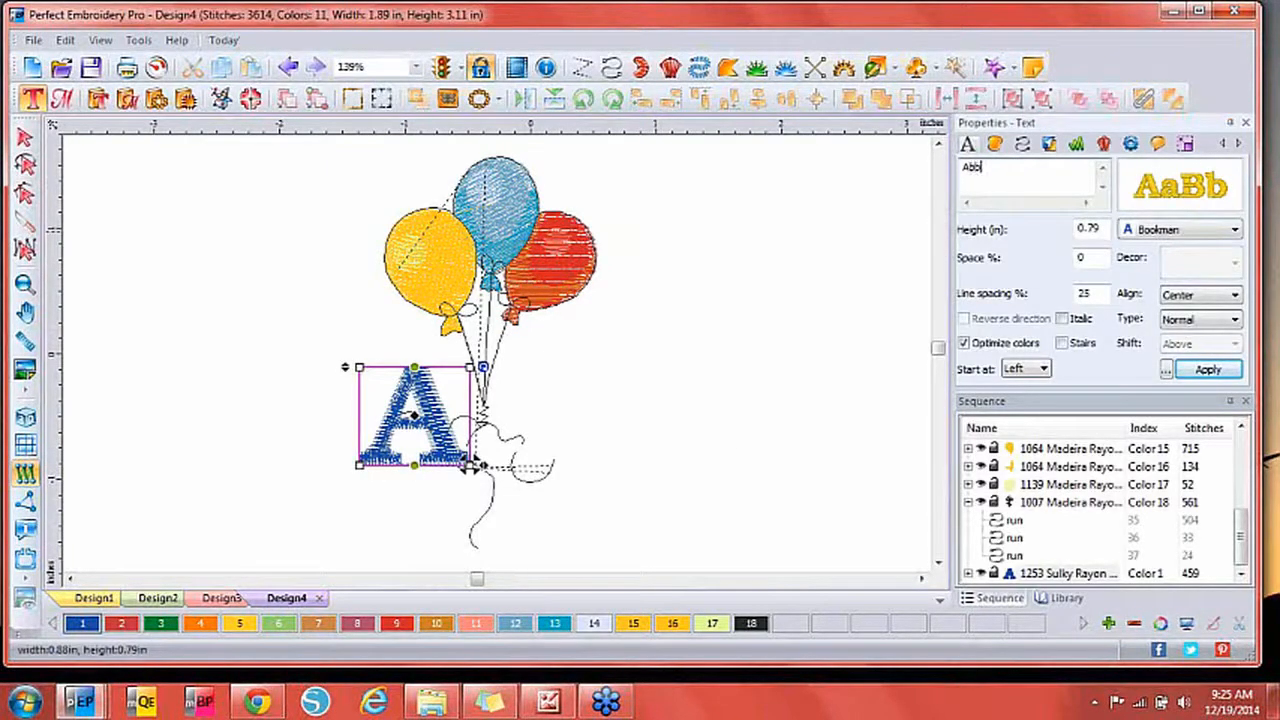
text(bby)
click(1208, 370)
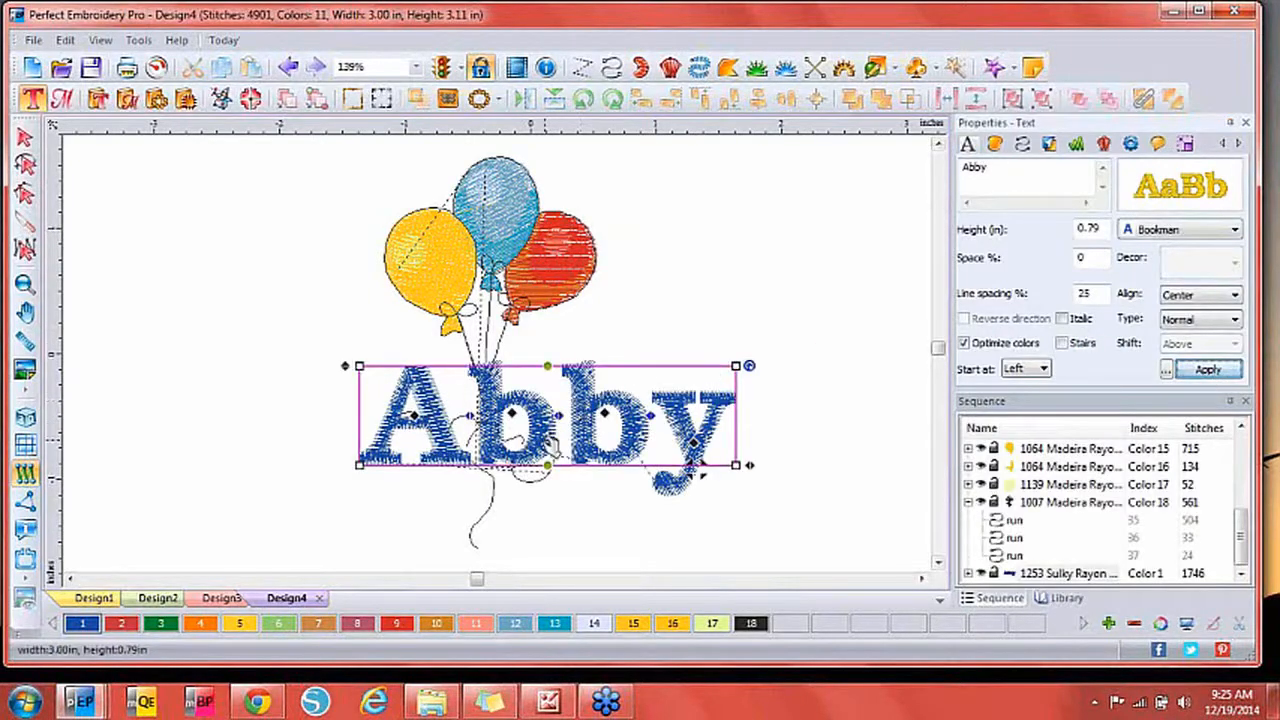
drag(550, 447, 517, 477)
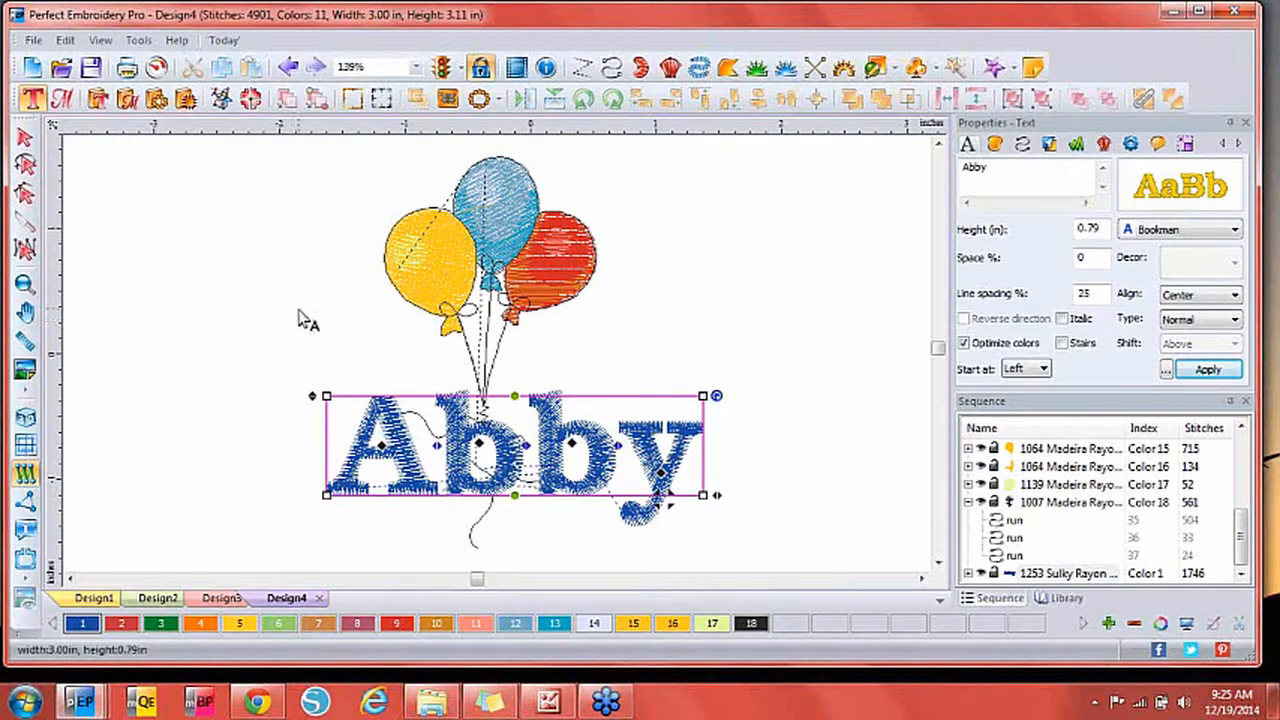
Create a new blank Design5 document.
click(32, 66)
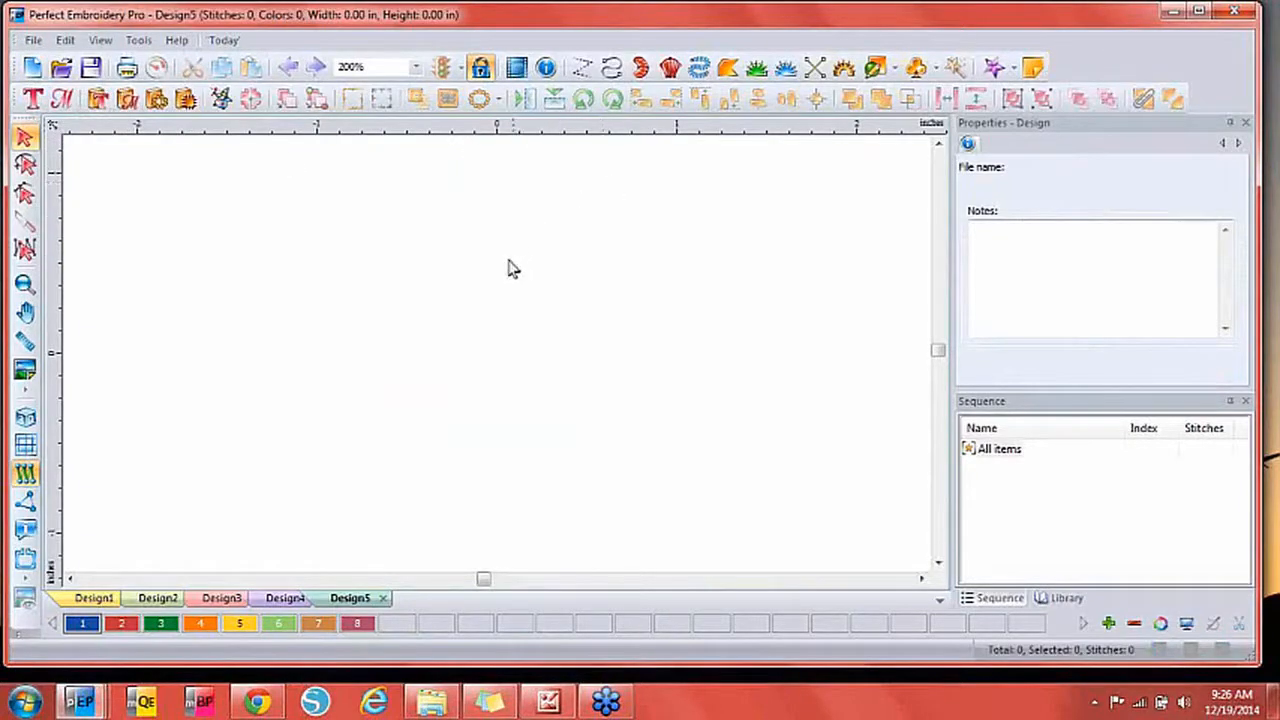
click(34, 40)
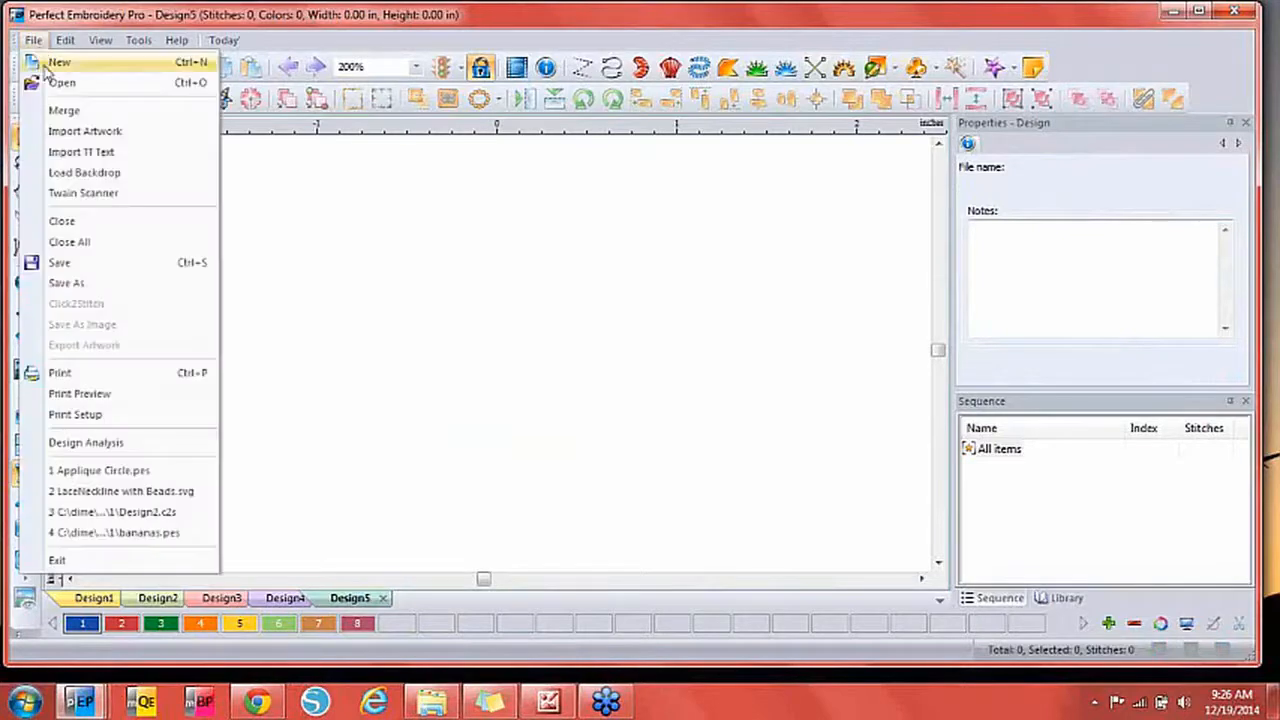
Load the pink hibiscus image from dme\Images\Clipart as Design5's backdrop.
click(88, 174)
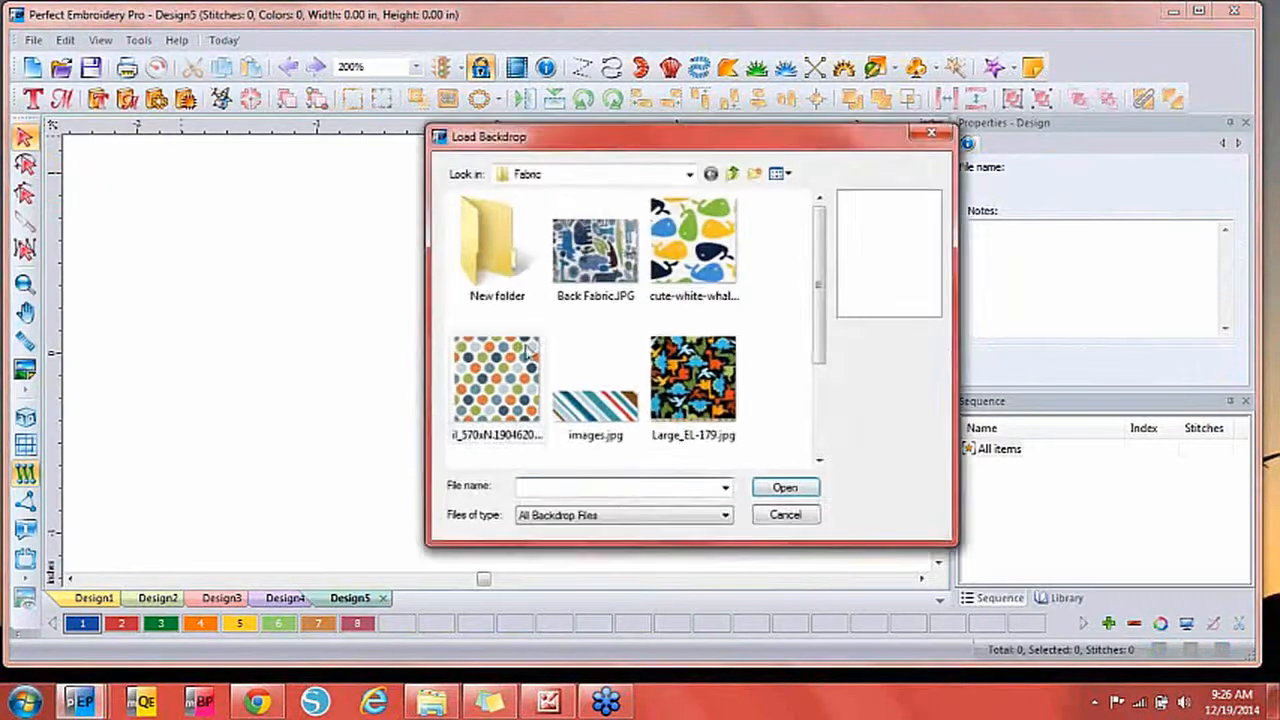
click(733, 173)
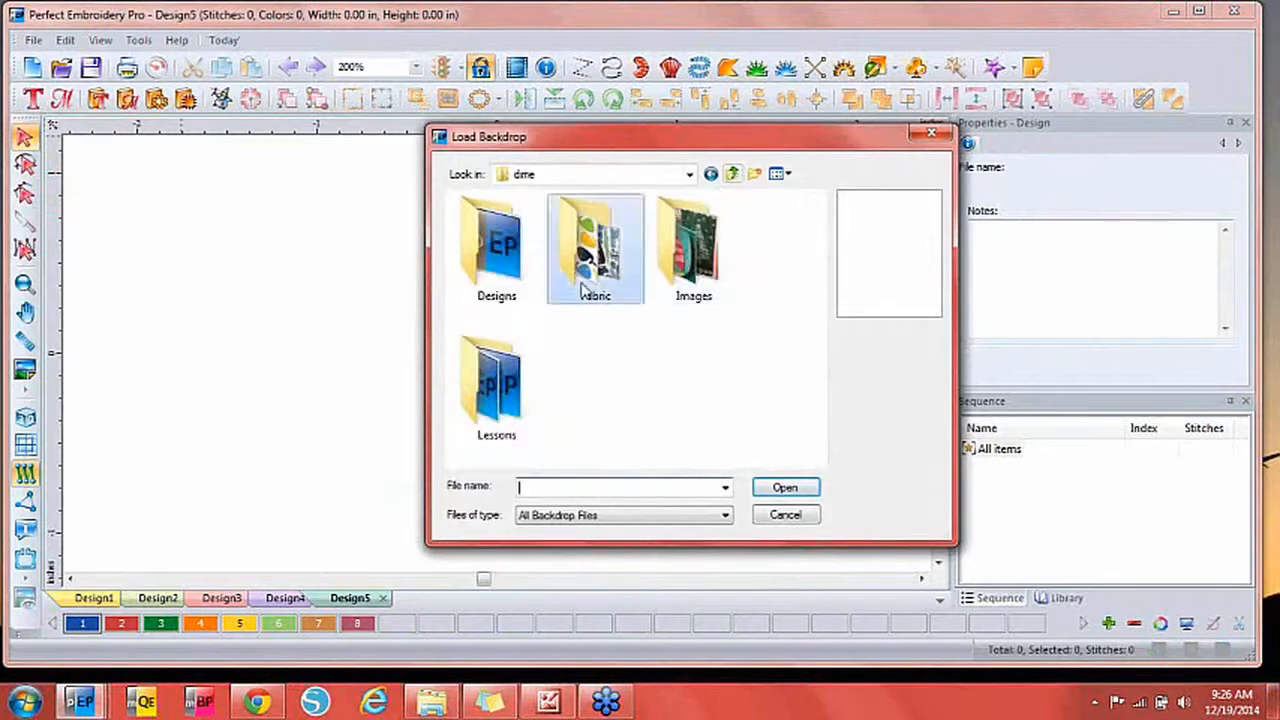
double_click(678, 249)
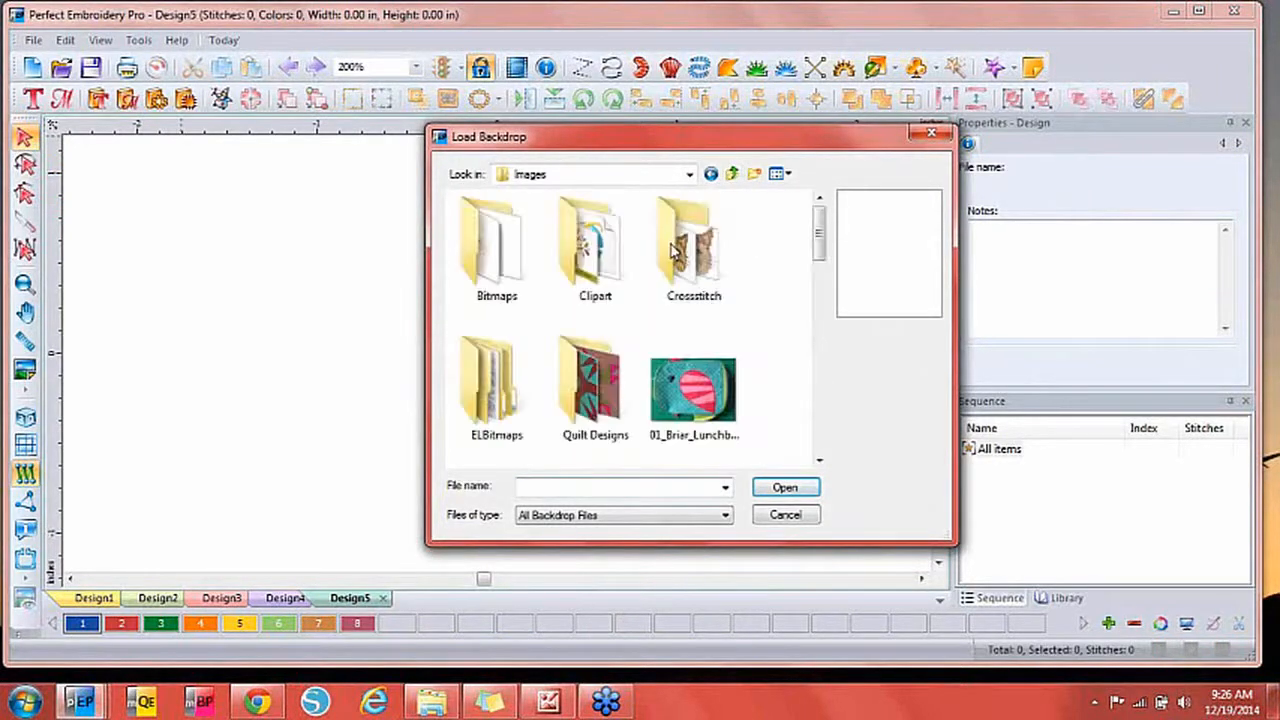
double_click(585, 255)
click(586, 245)
double_click(586, 245)
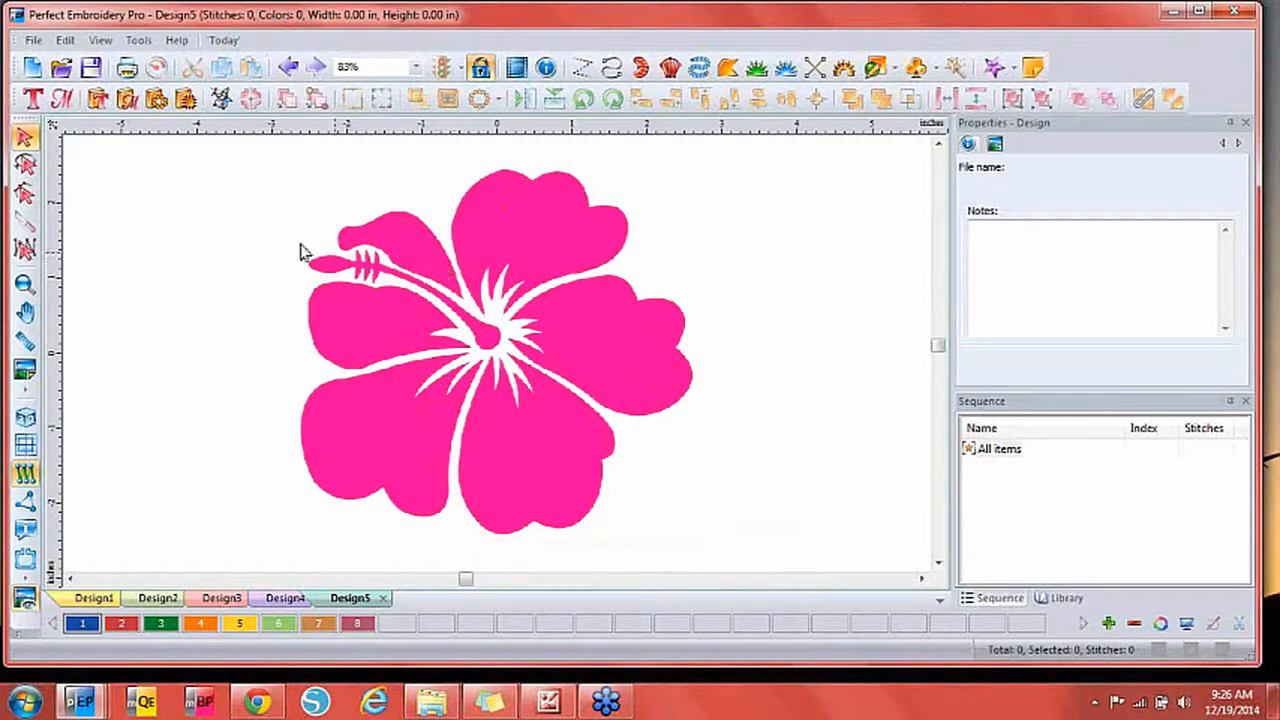
Magic Wand-trace the pink petals and the stamen in yellow, then hide the backdrop.
click(866, 68)
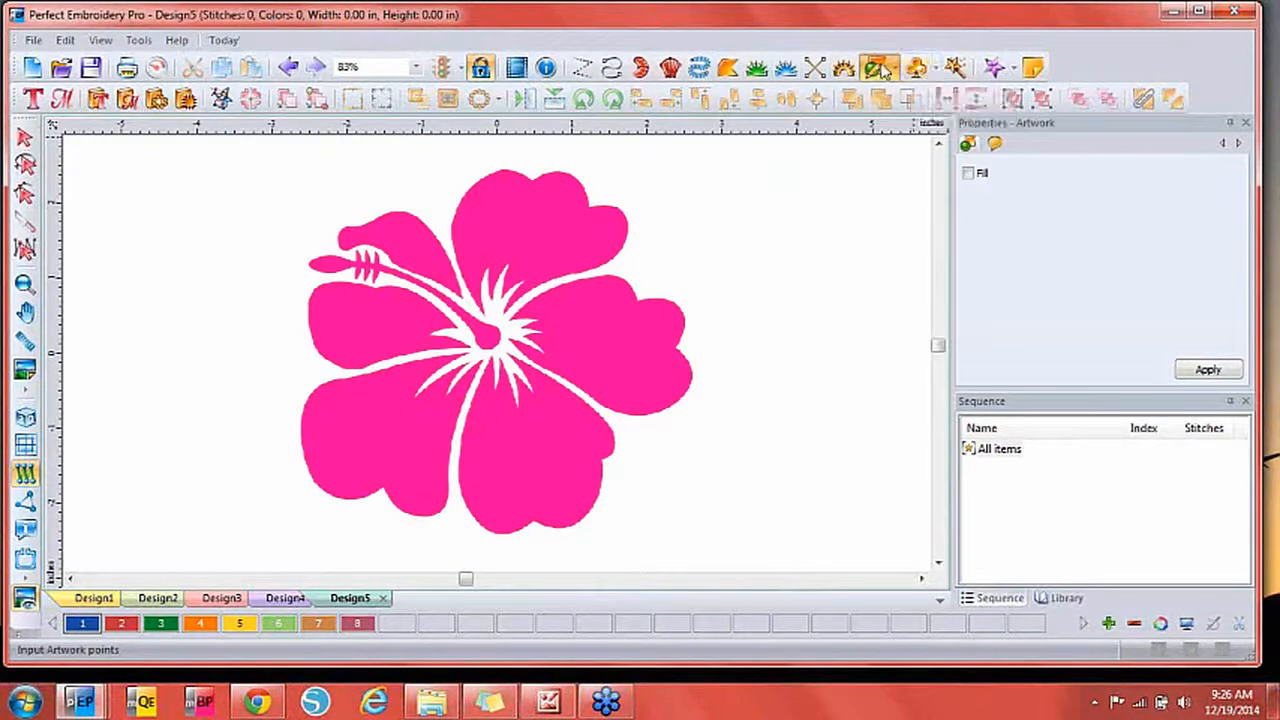
click(956, 69)
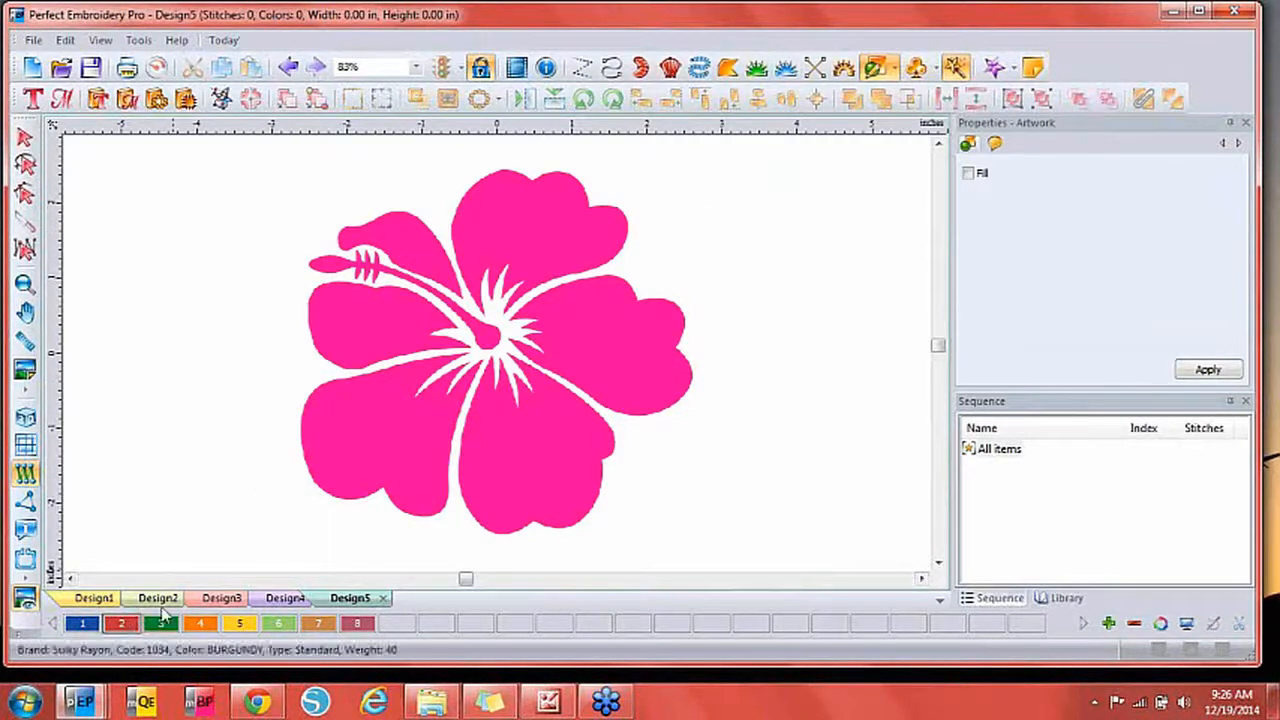
click(556, 250)
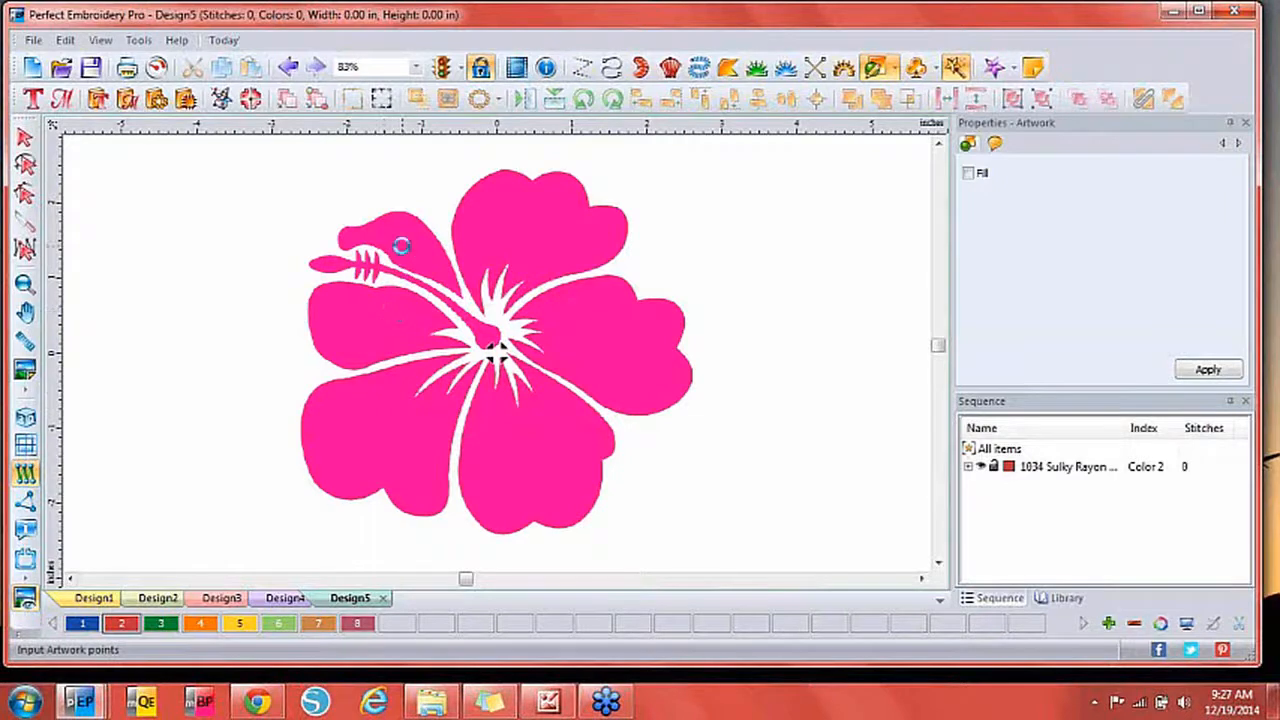
click(247, 625)
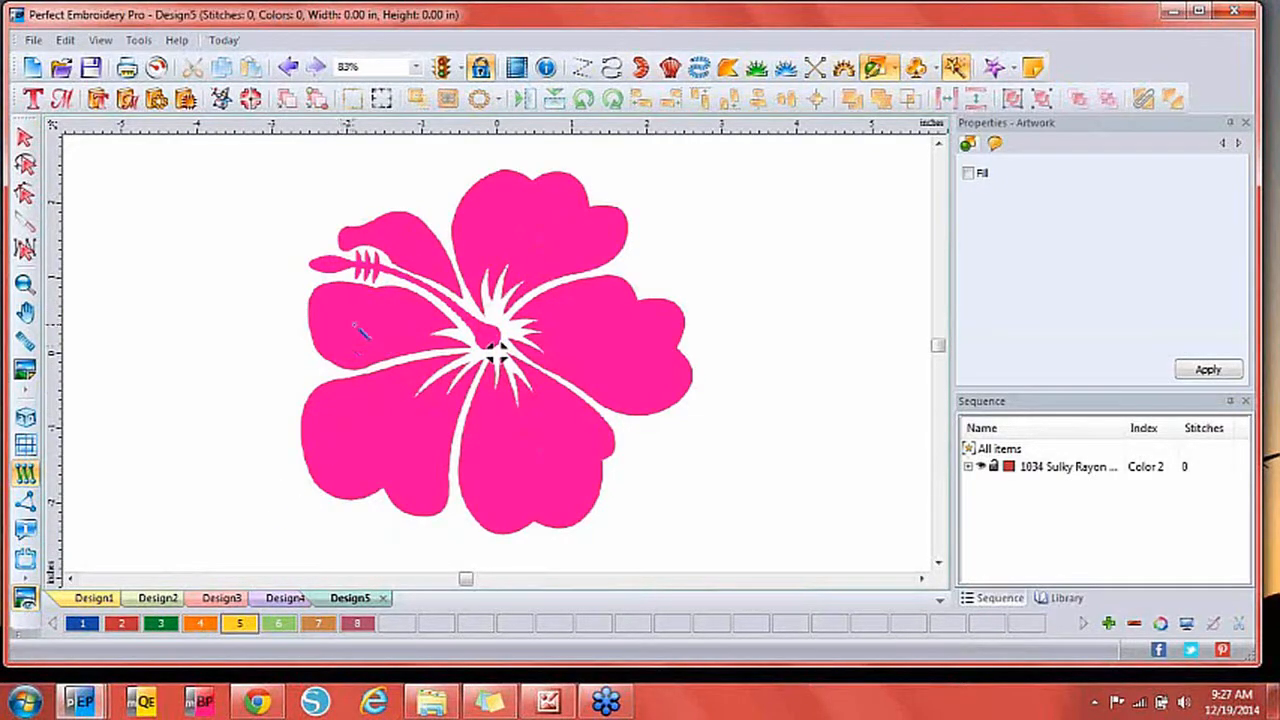
click(493, 350)
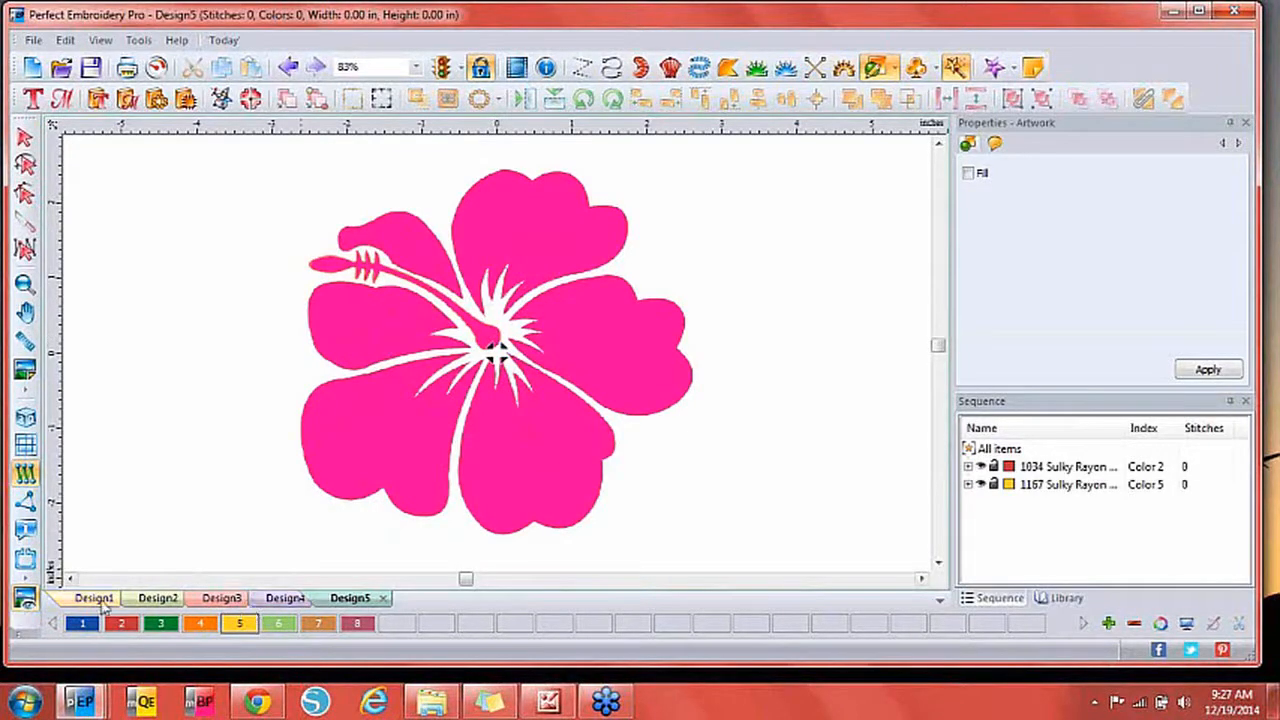
click(25, 597)
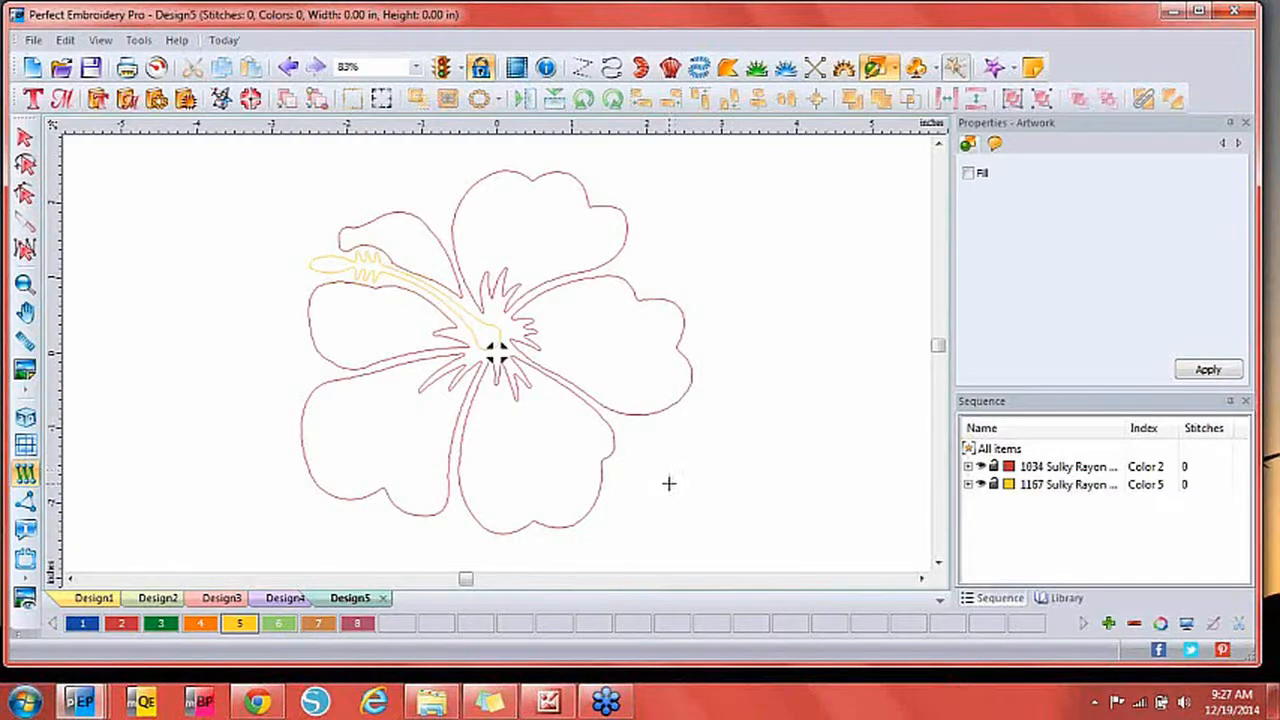
Convert the 1034 petal outlines to red Complex Fill and show stitches realistically.
click(1042, 470)
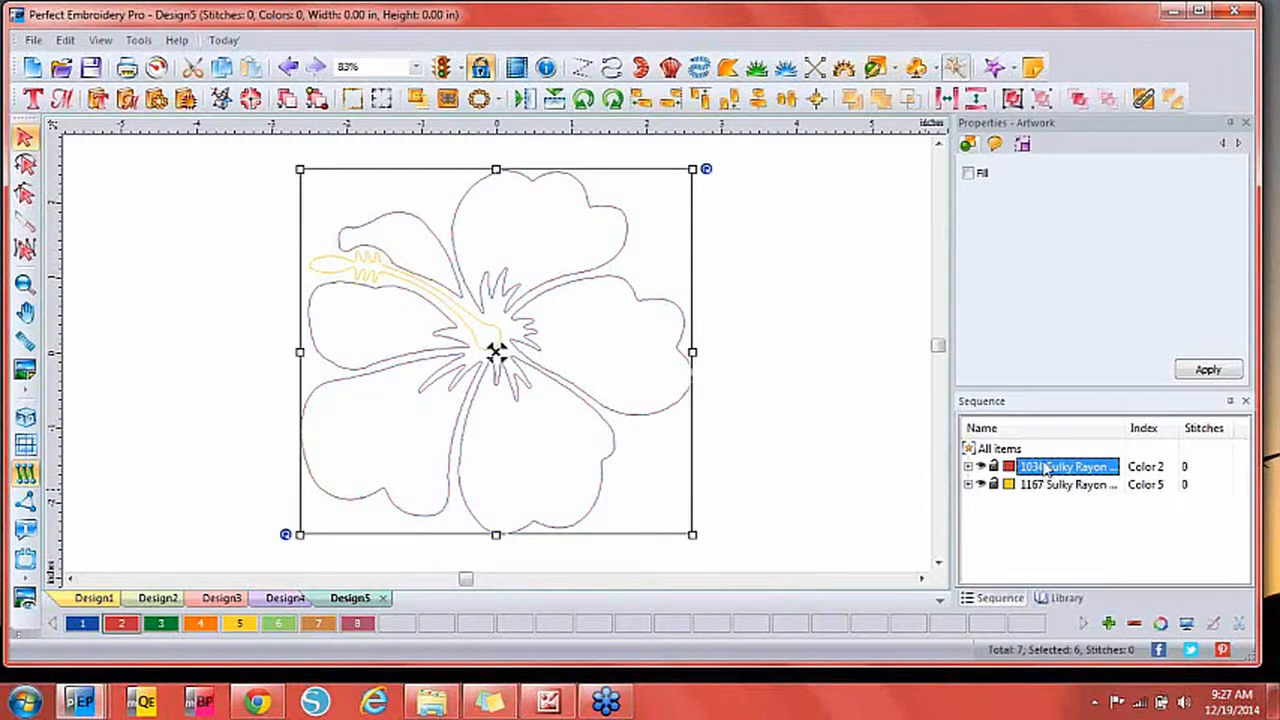
right_click(622, 410)
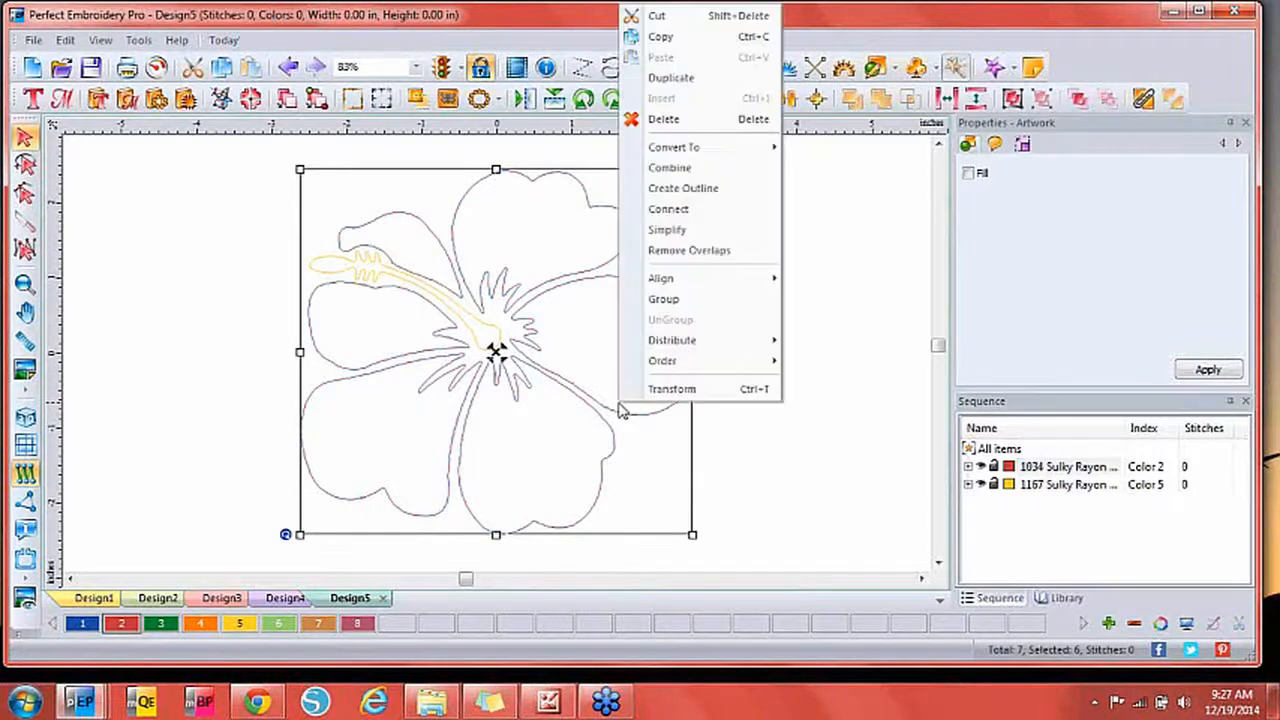
mouse_move(714, 148)
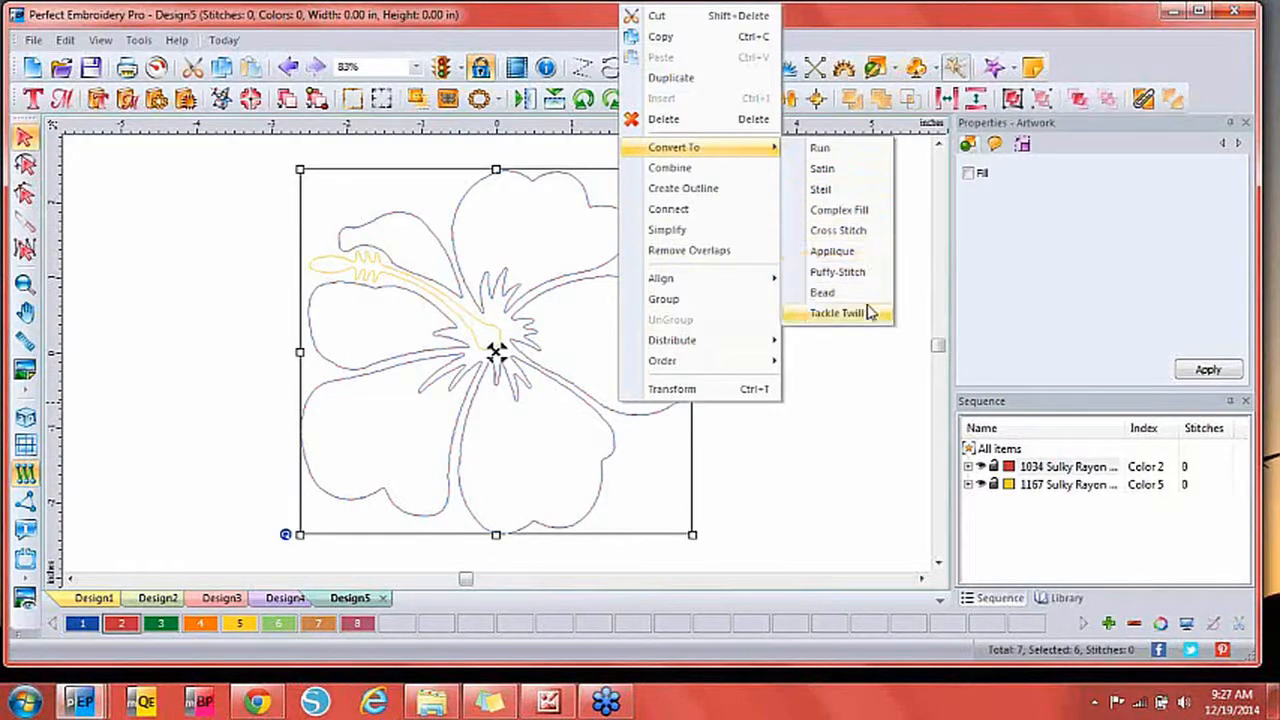
click(860, 212)
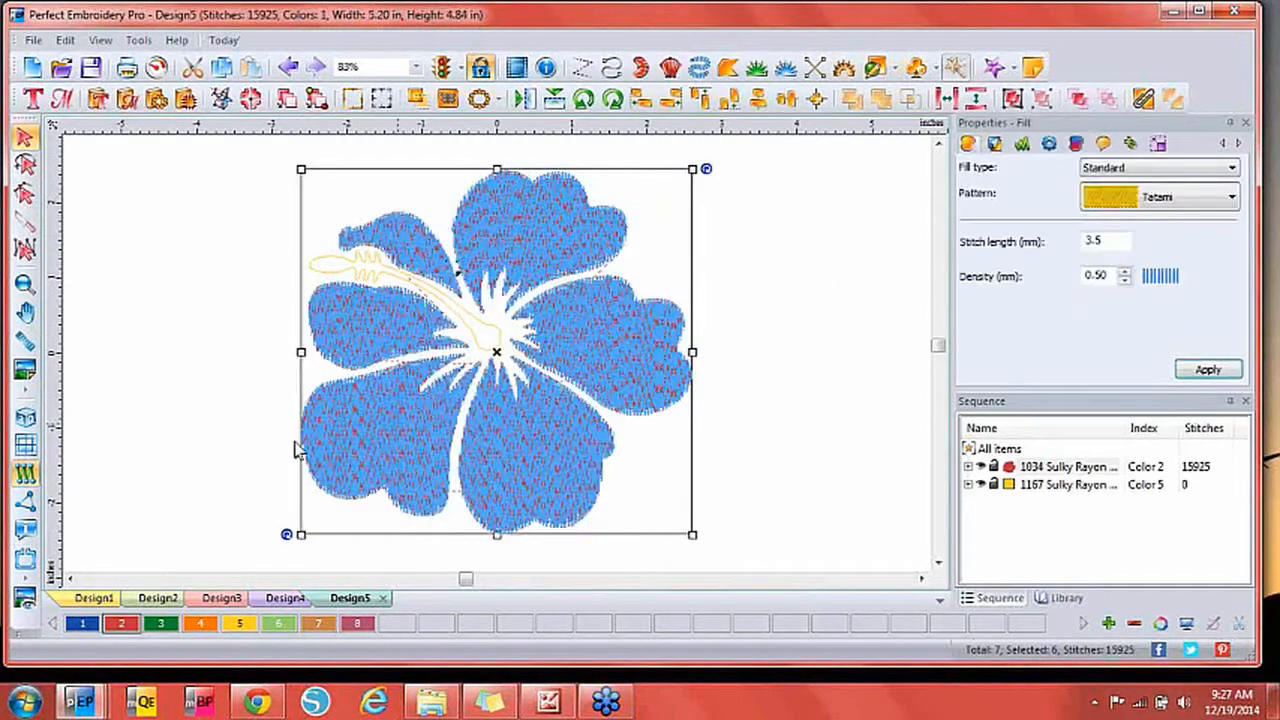
click(27, 416)
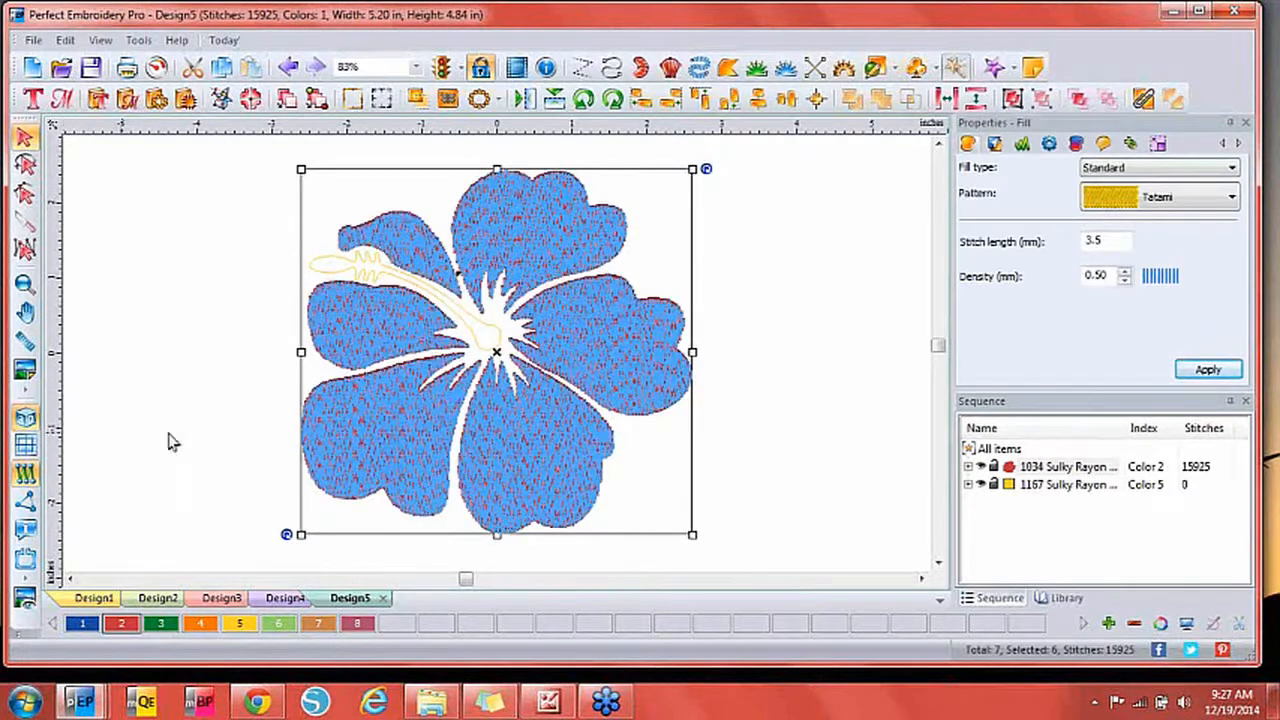
click(825, 340)
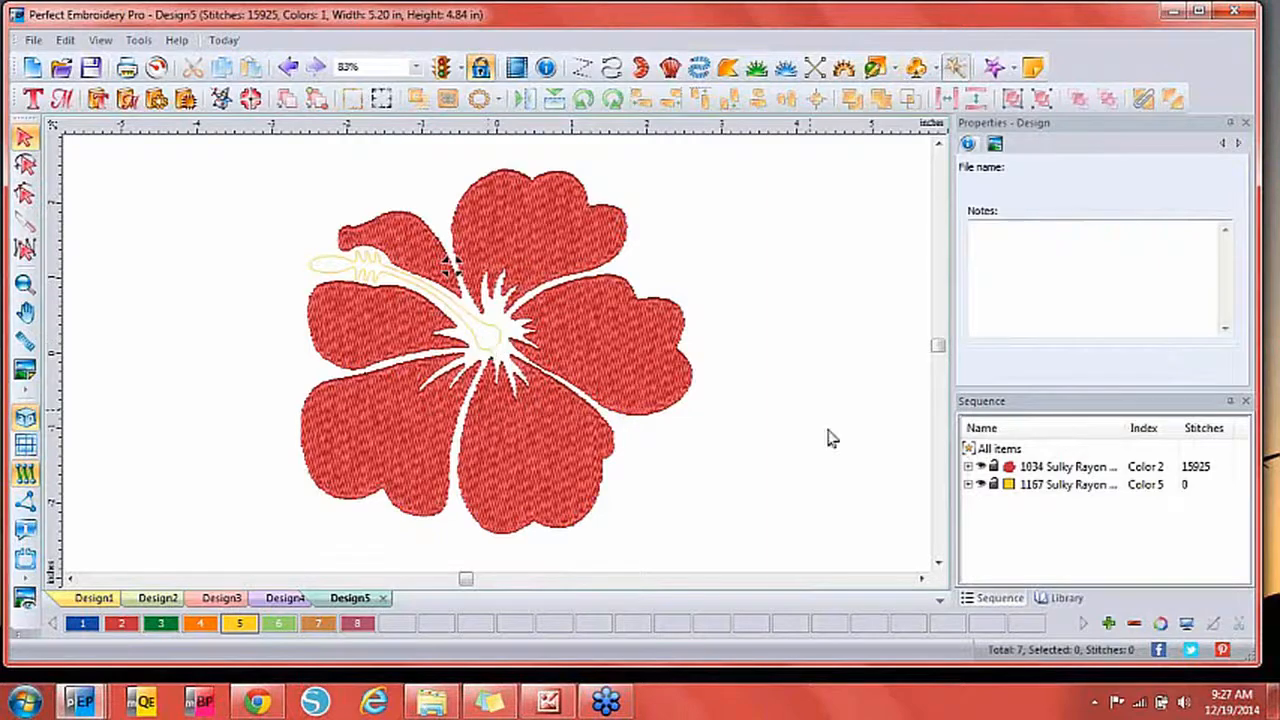
Convert the 1167 yellow stamen outline to Steil satin stitches.
click(1058, 485)
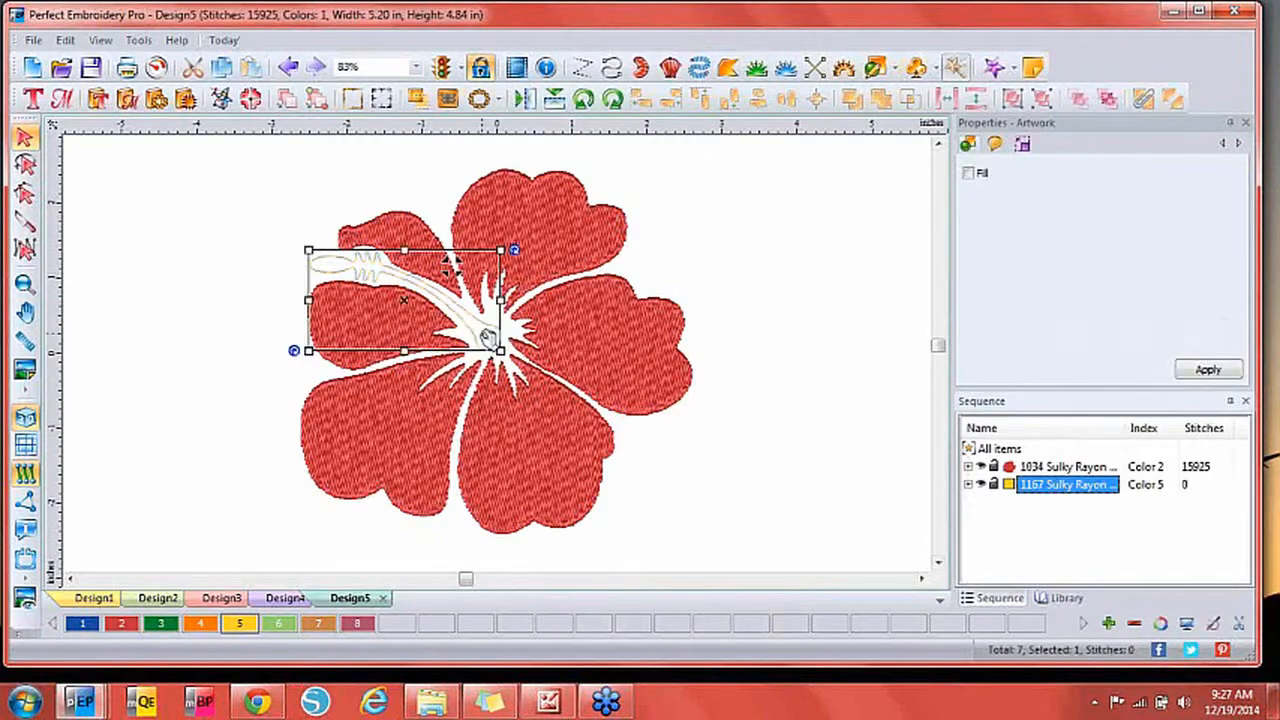
right_click(488, 336)
mouse_move(557, 144)
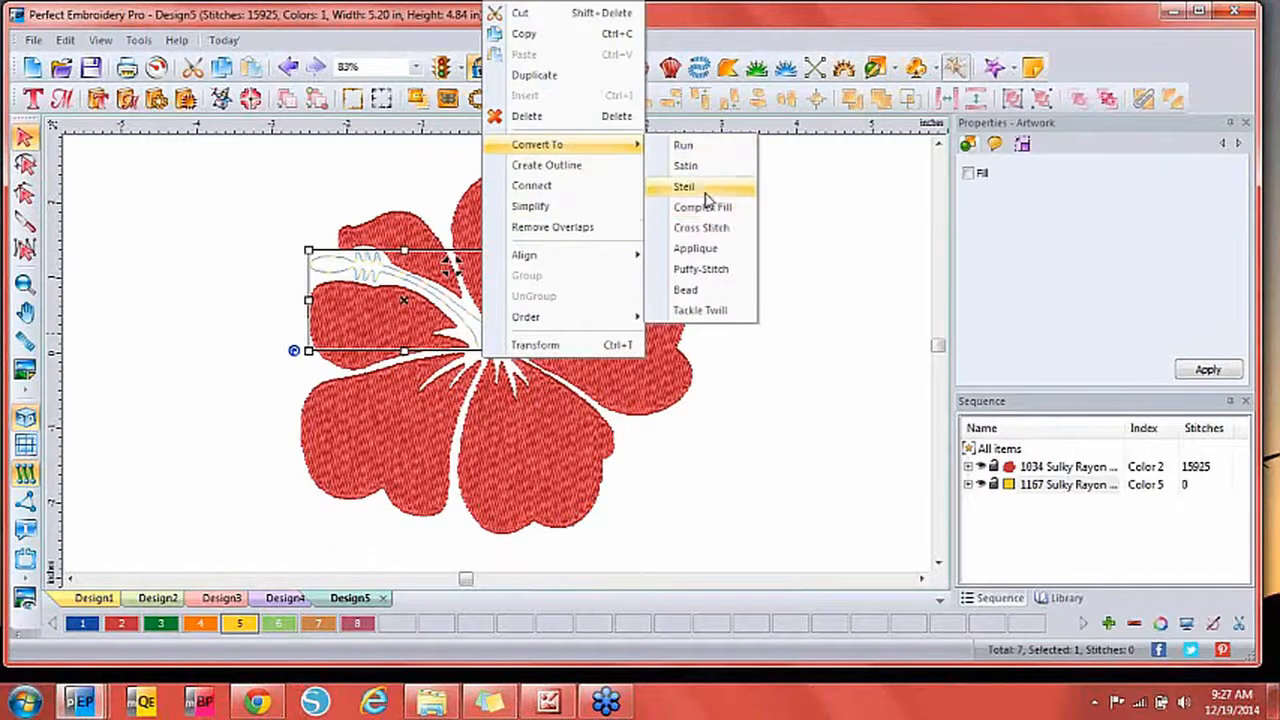
click(702, 185)
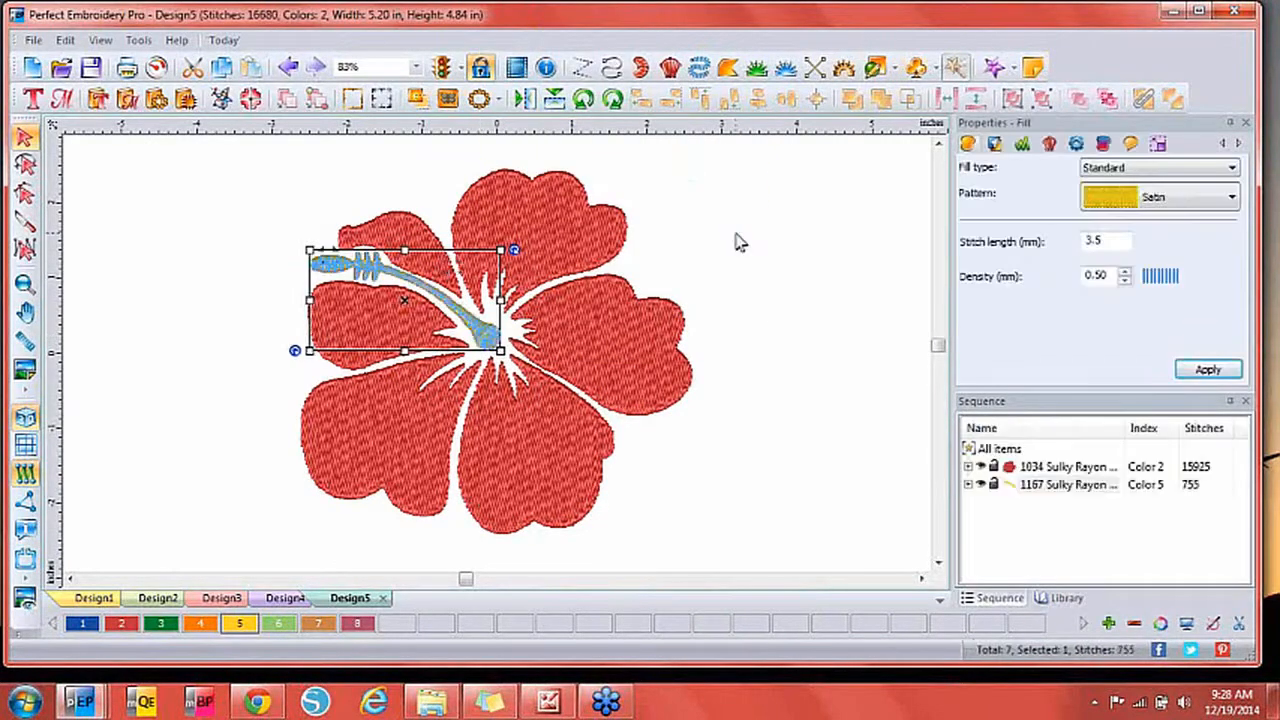
click(737, 242)
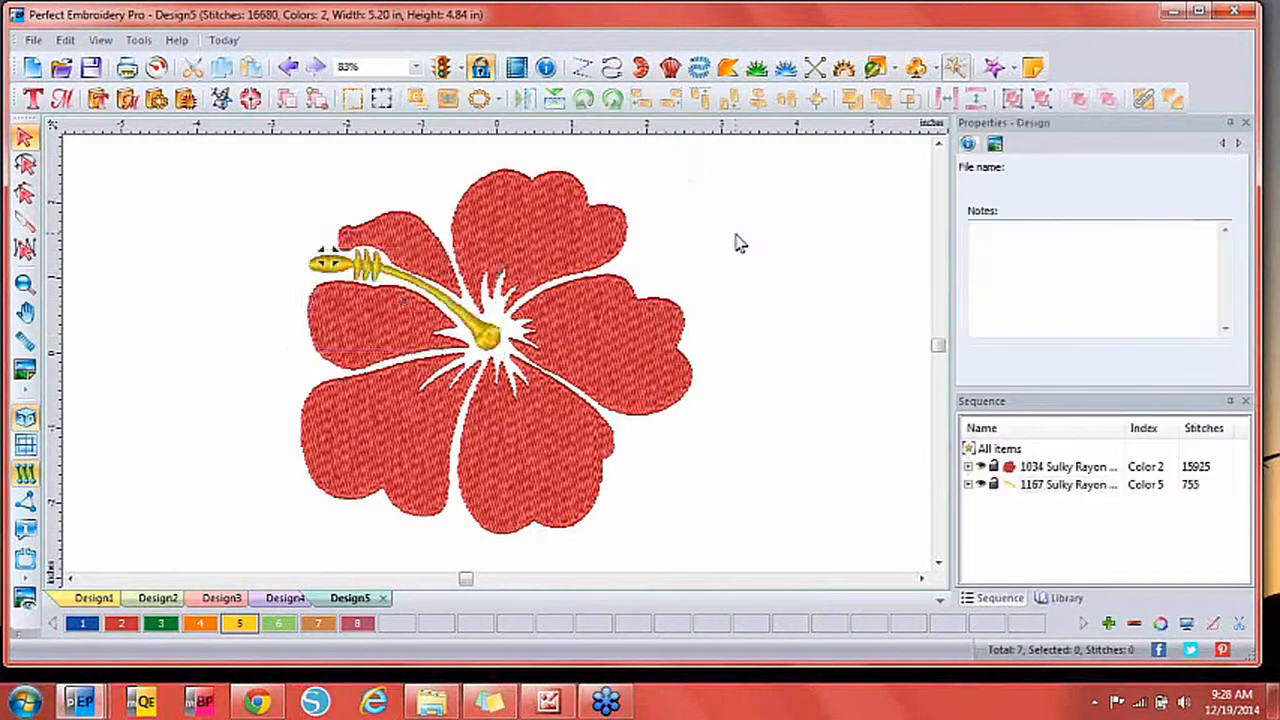
Select all six hibiscus petals and change their fill to Motif pattern 106 at 3.5 mm.
click(632, 385)
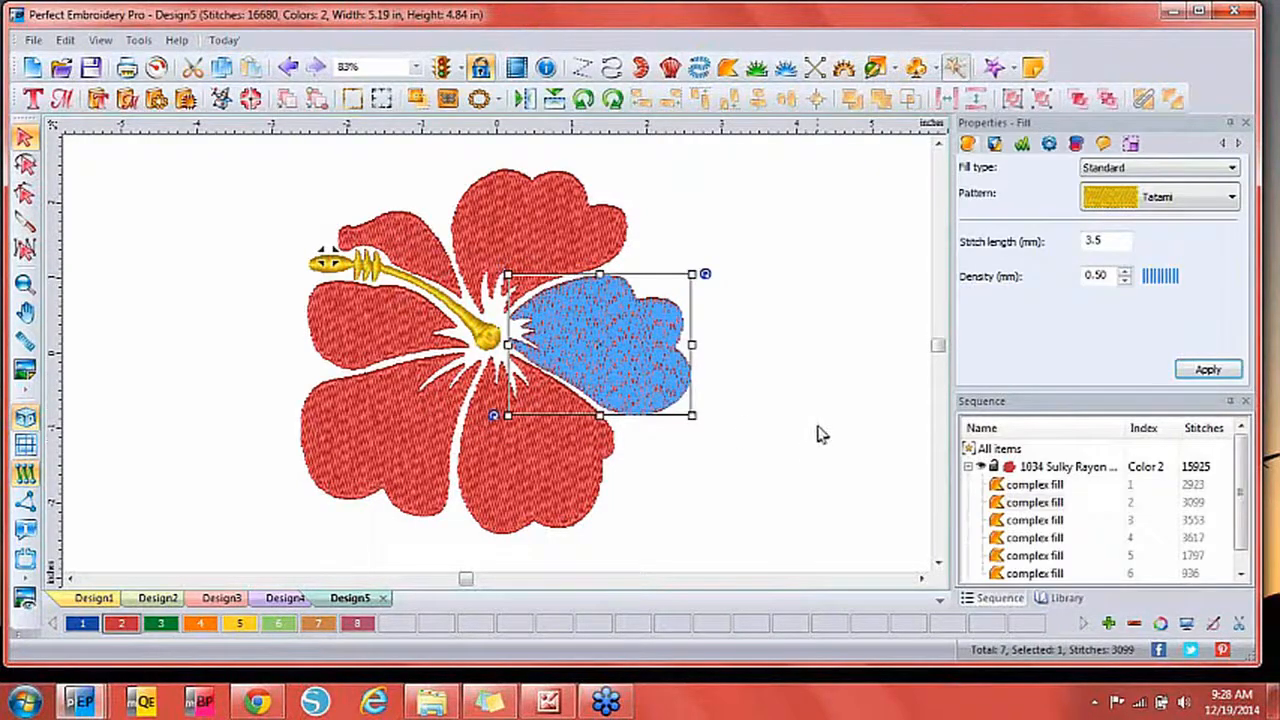
click(1085, 468)
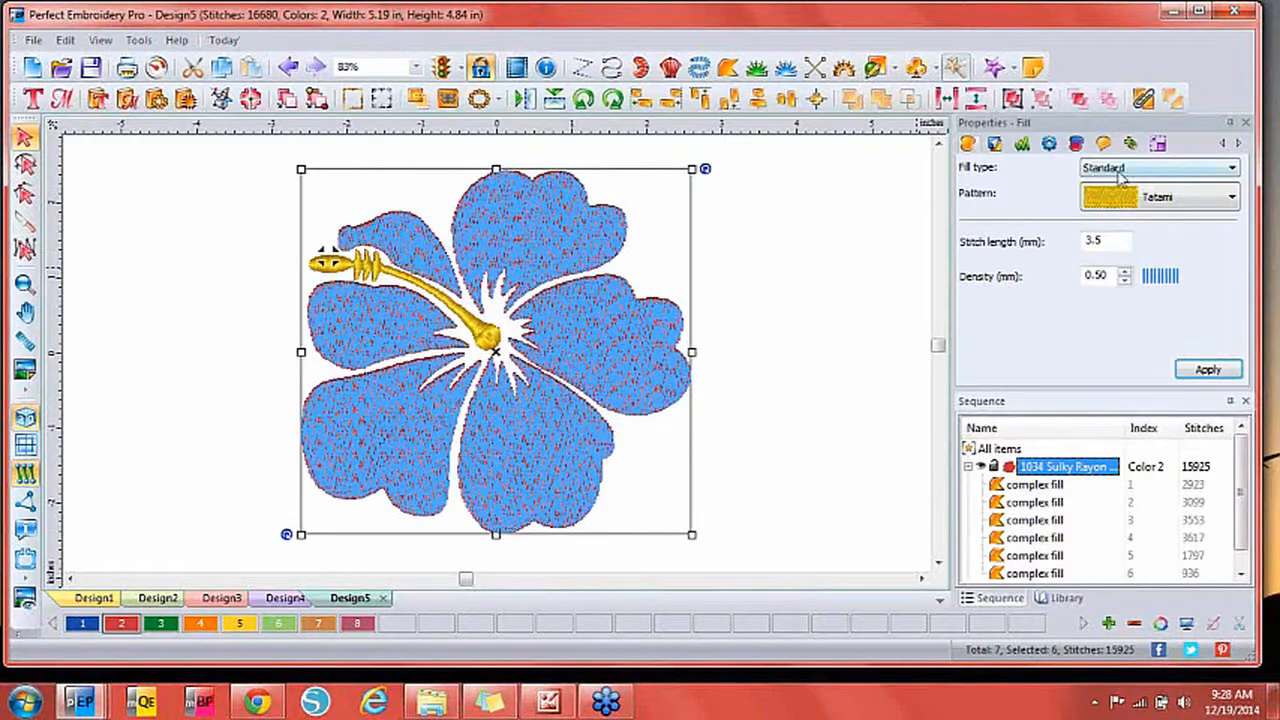
click(1143, 177)
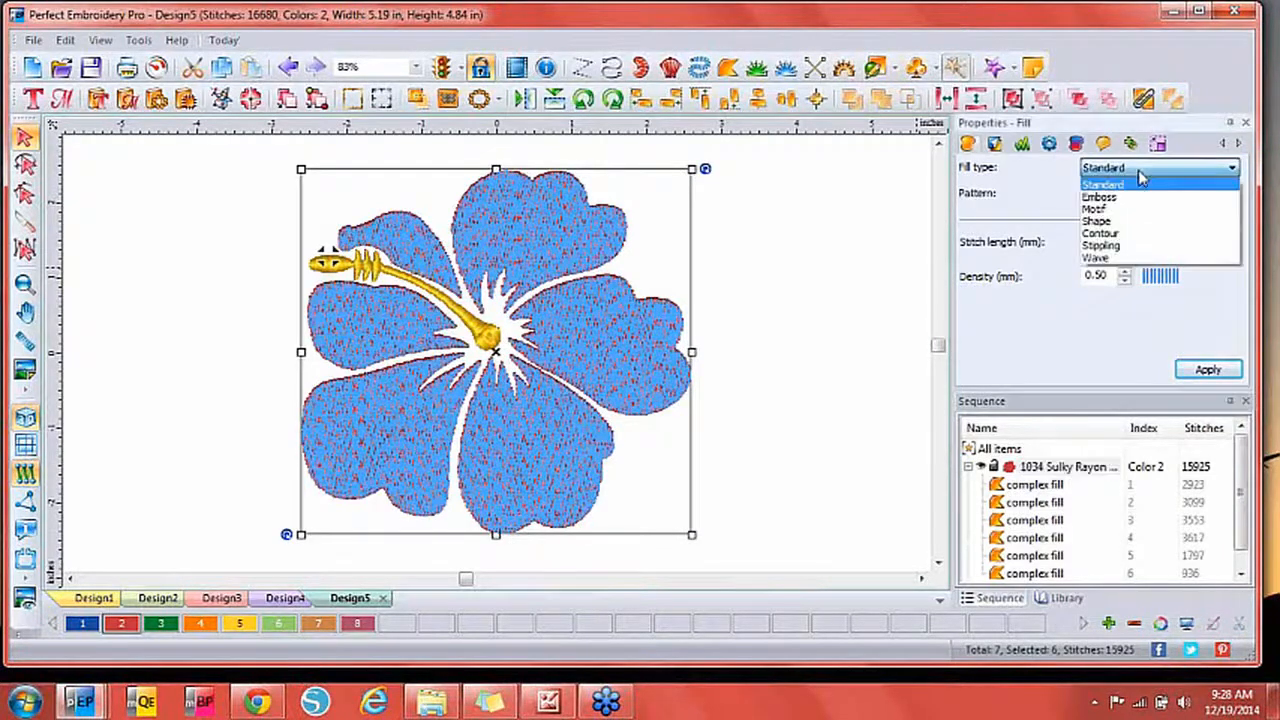
click(1135, 213)
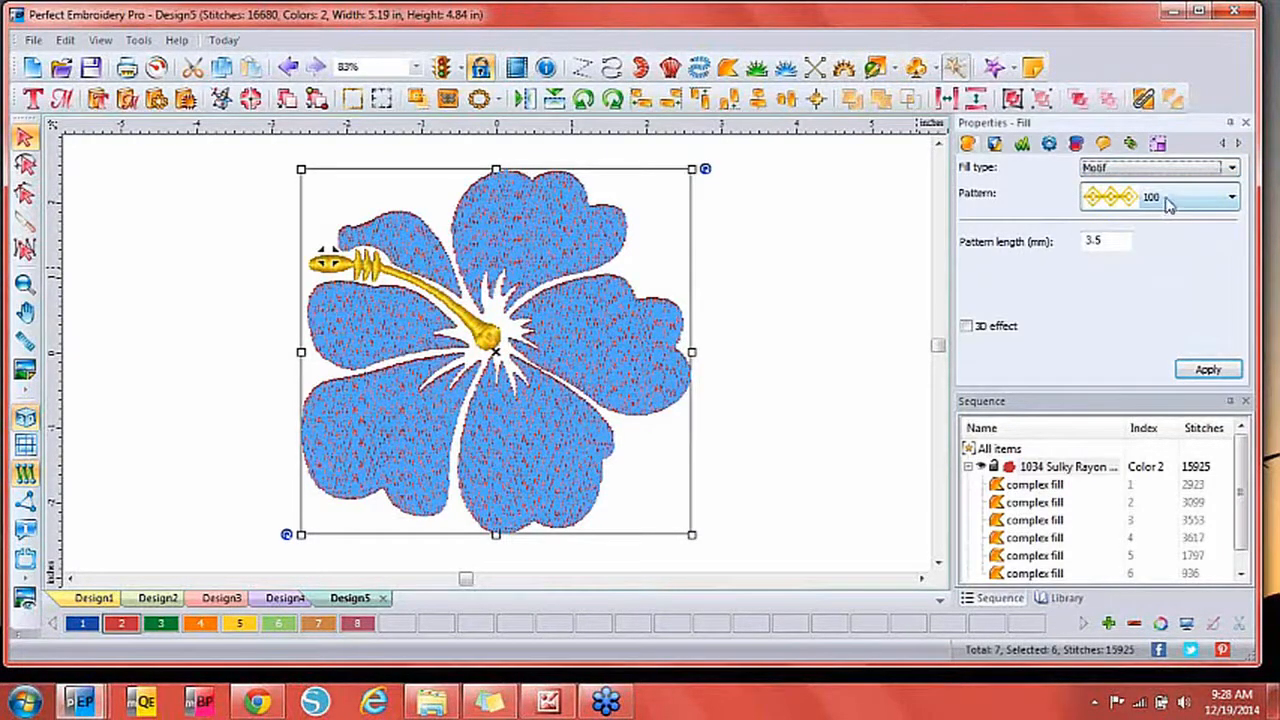
click(1150, 199)
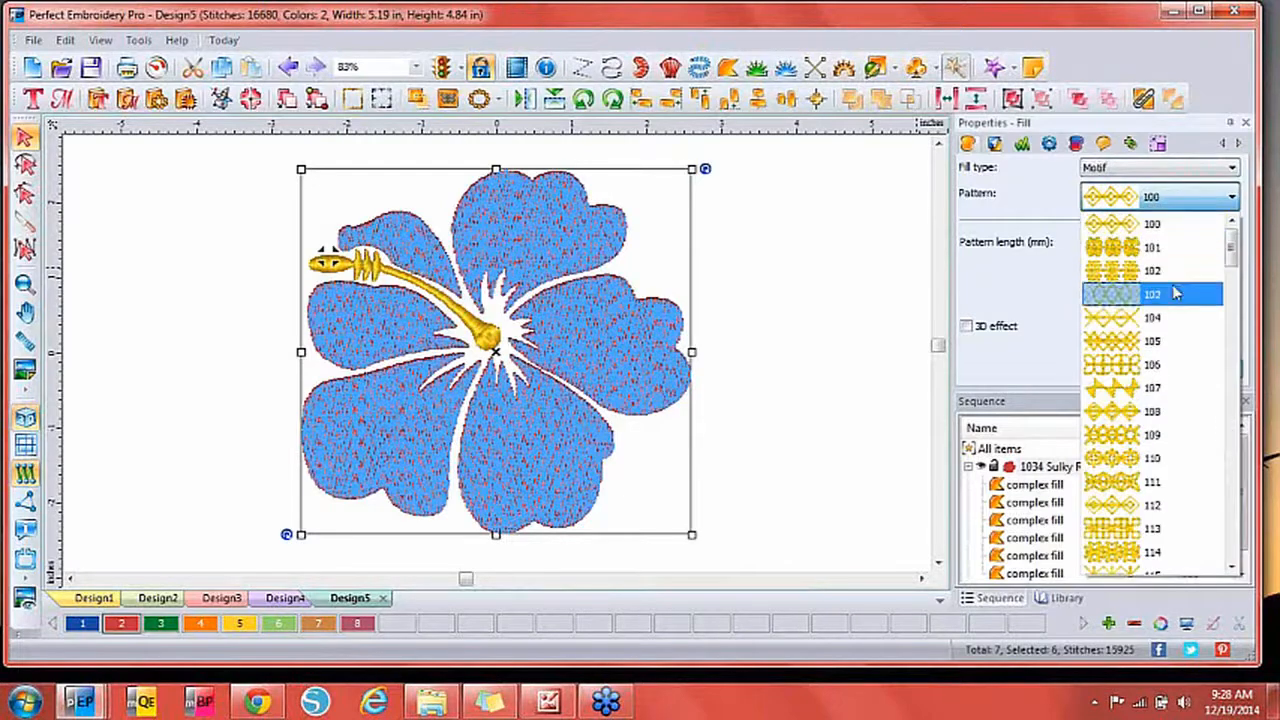
click(1150, 364)
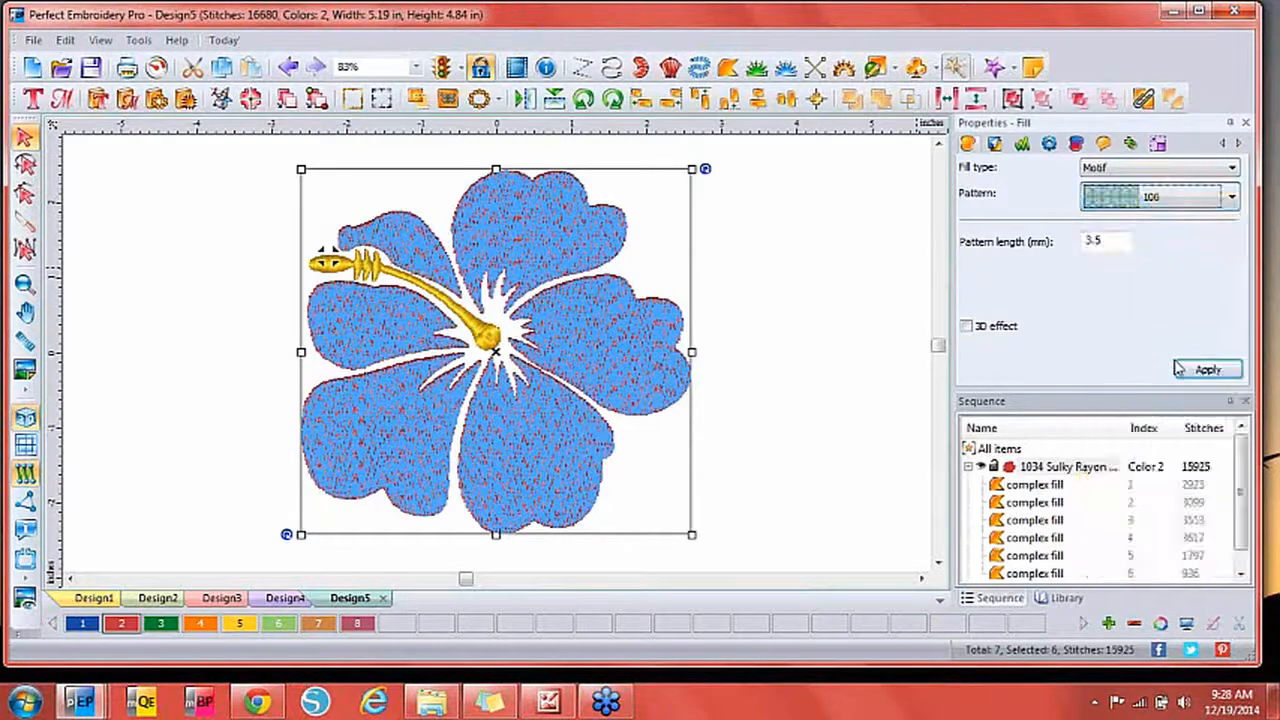
click(1208, 369)
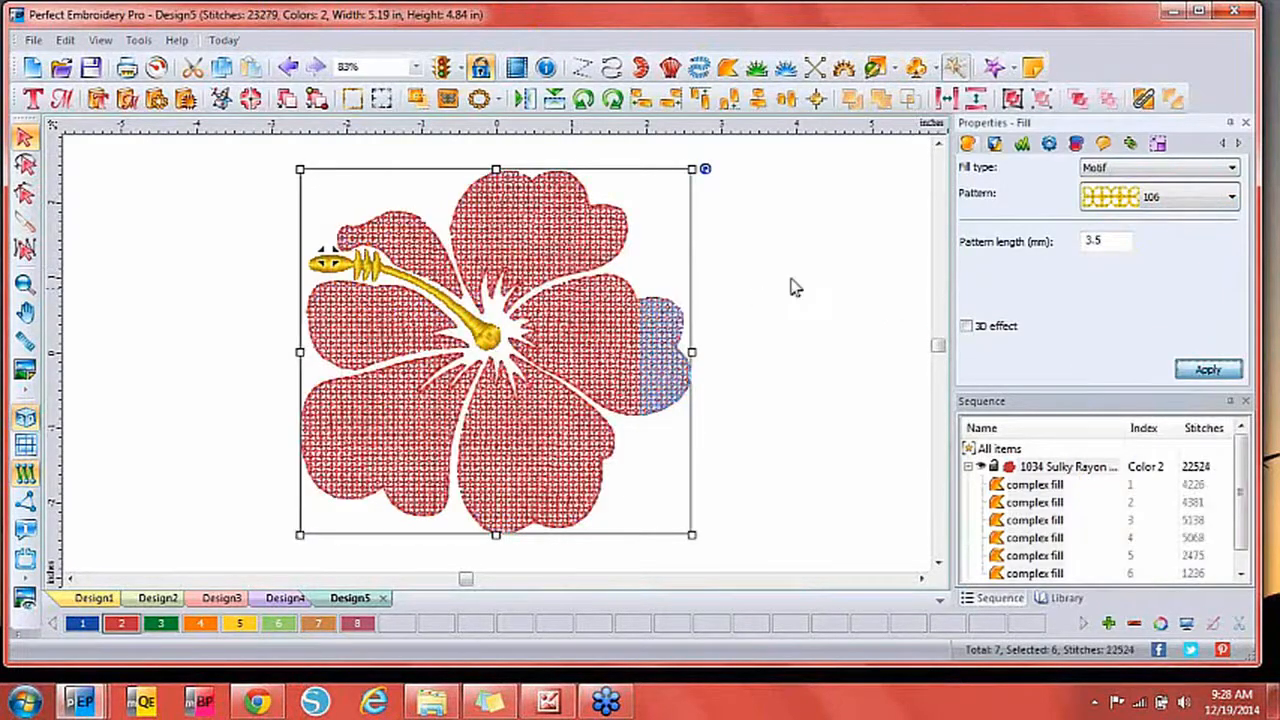
click(805, 284)
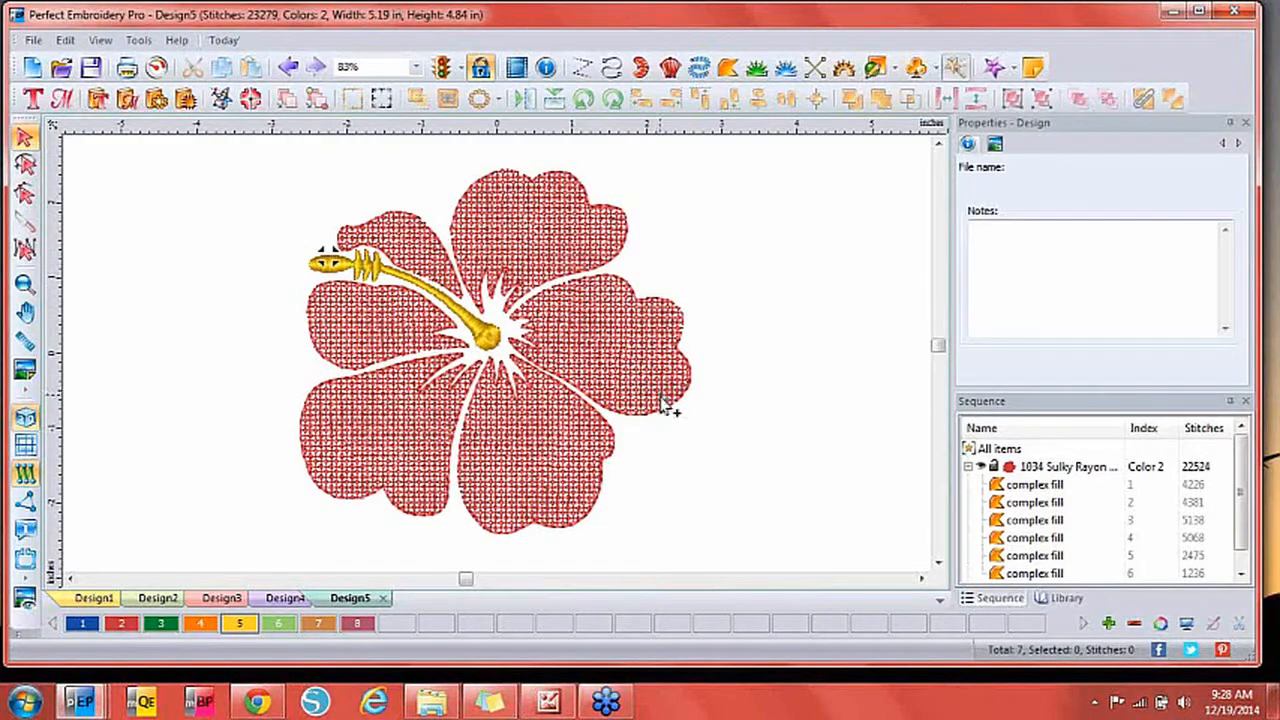
click(1030, 469)
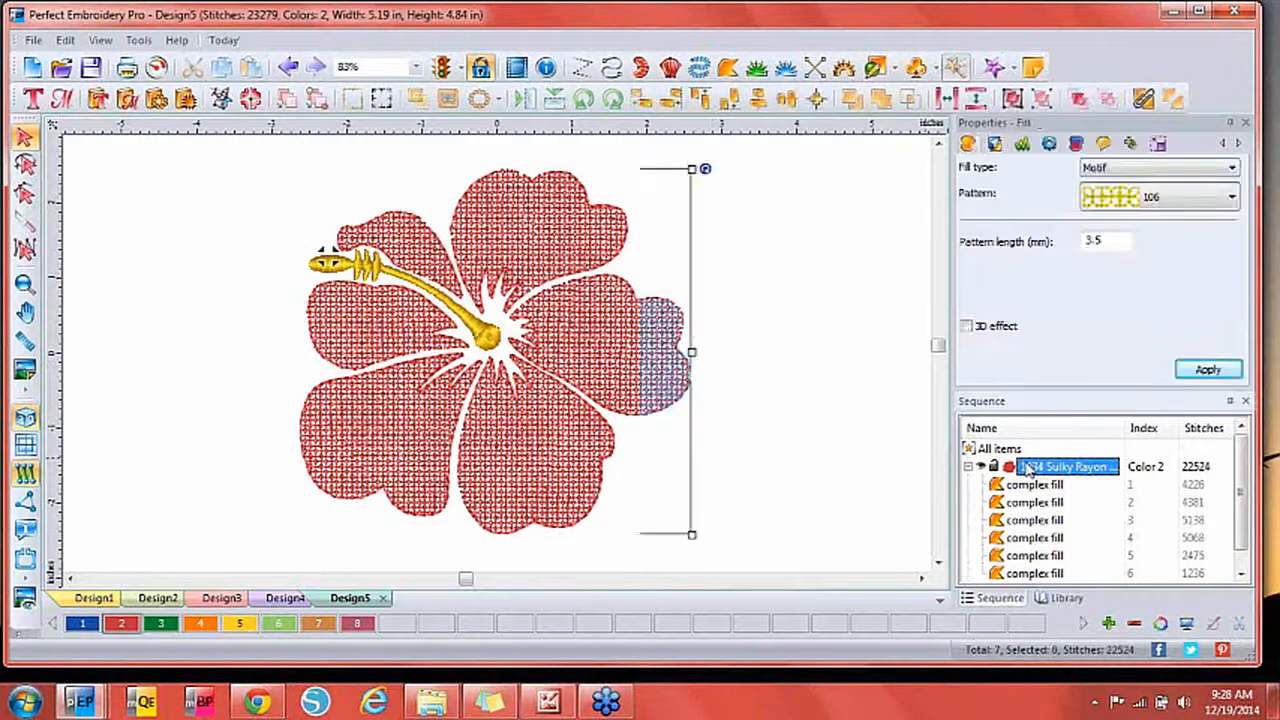
click(830, 414)
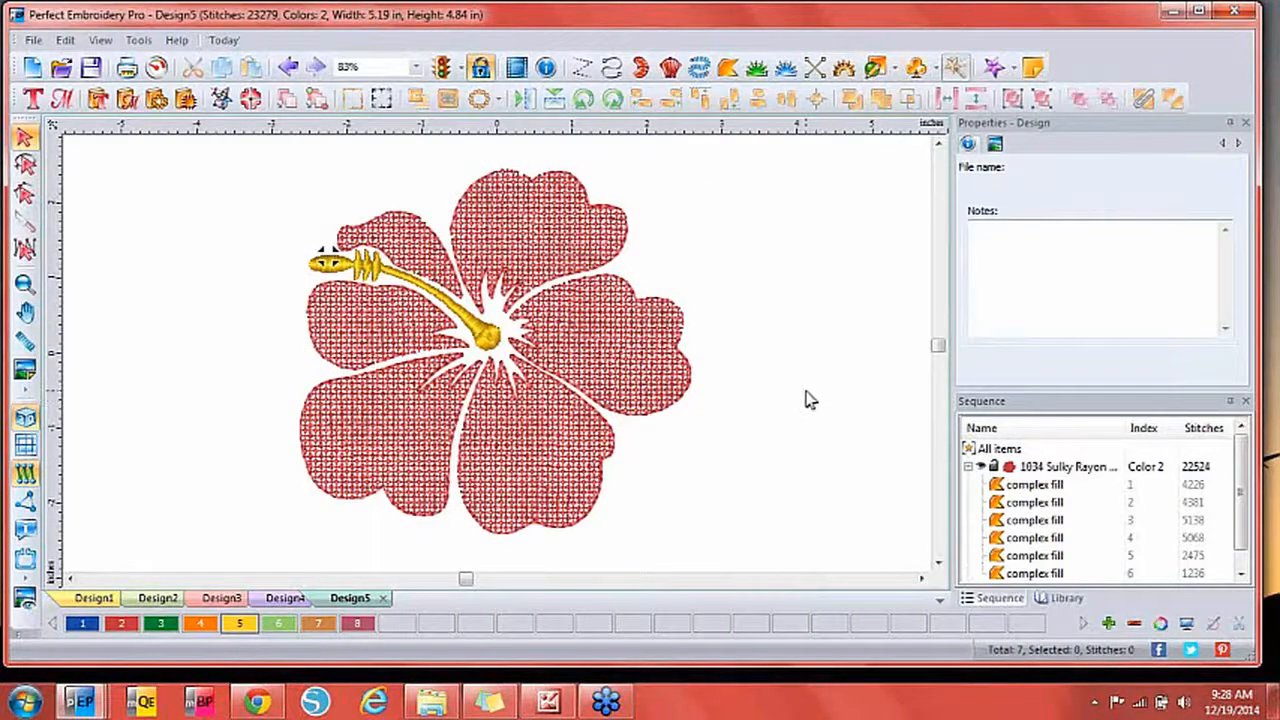
Copy the whole hibiscus and place the pasted duplicate to the right of the original.
key(ctrl+a)
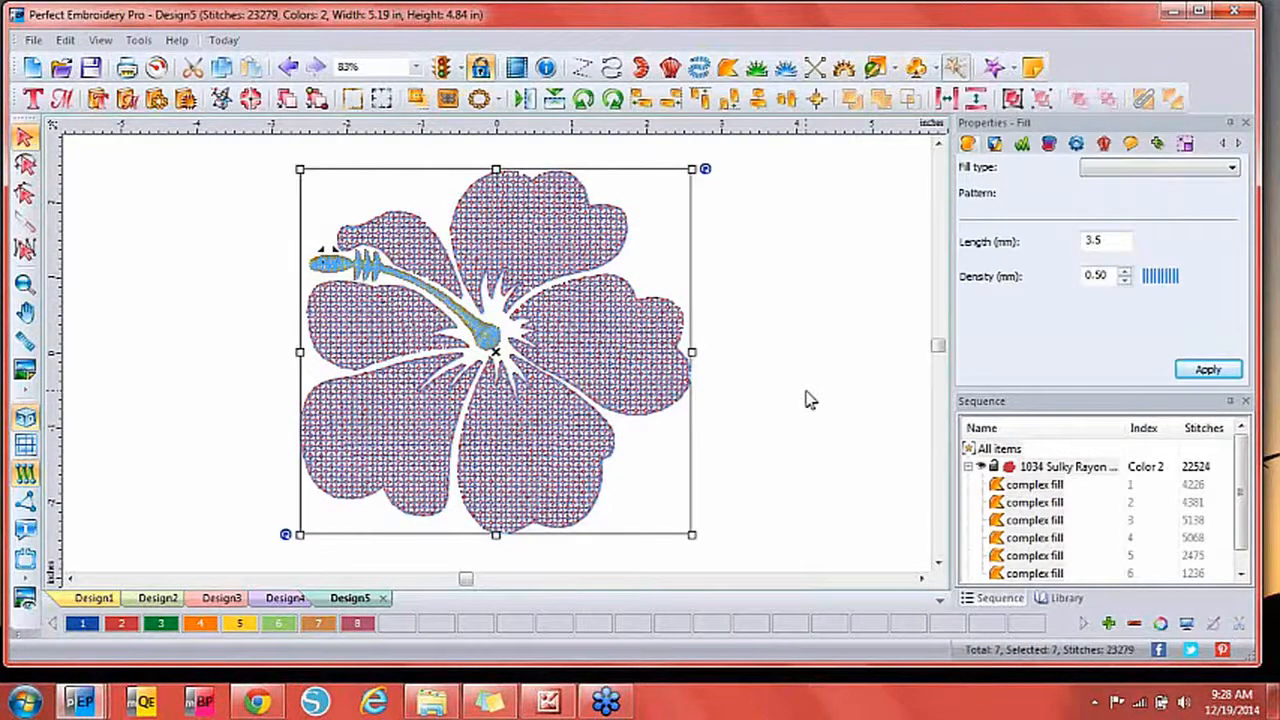
key(ctrl+c)
key(ctrl+v)
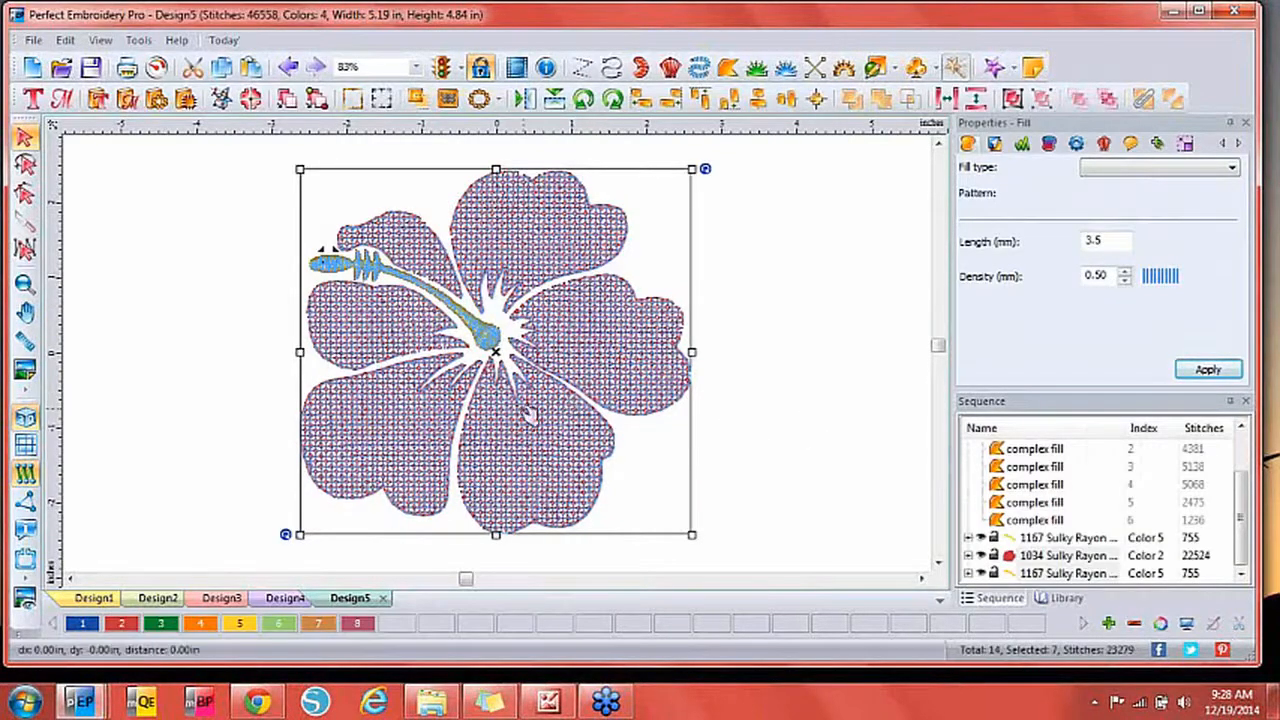
drag(529, 423, 890, 428)
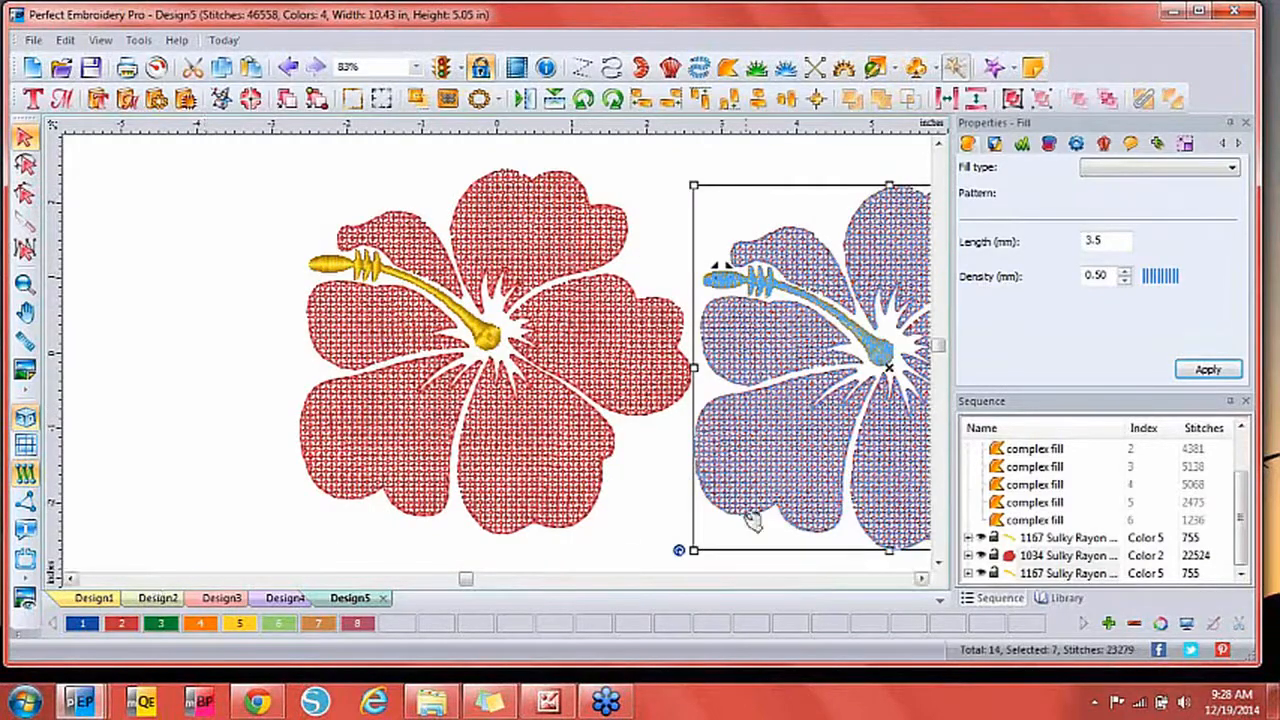
Turn on the 3D effect for the copy's motif petal fill and fit both flowers in view.
click(1046, 558)
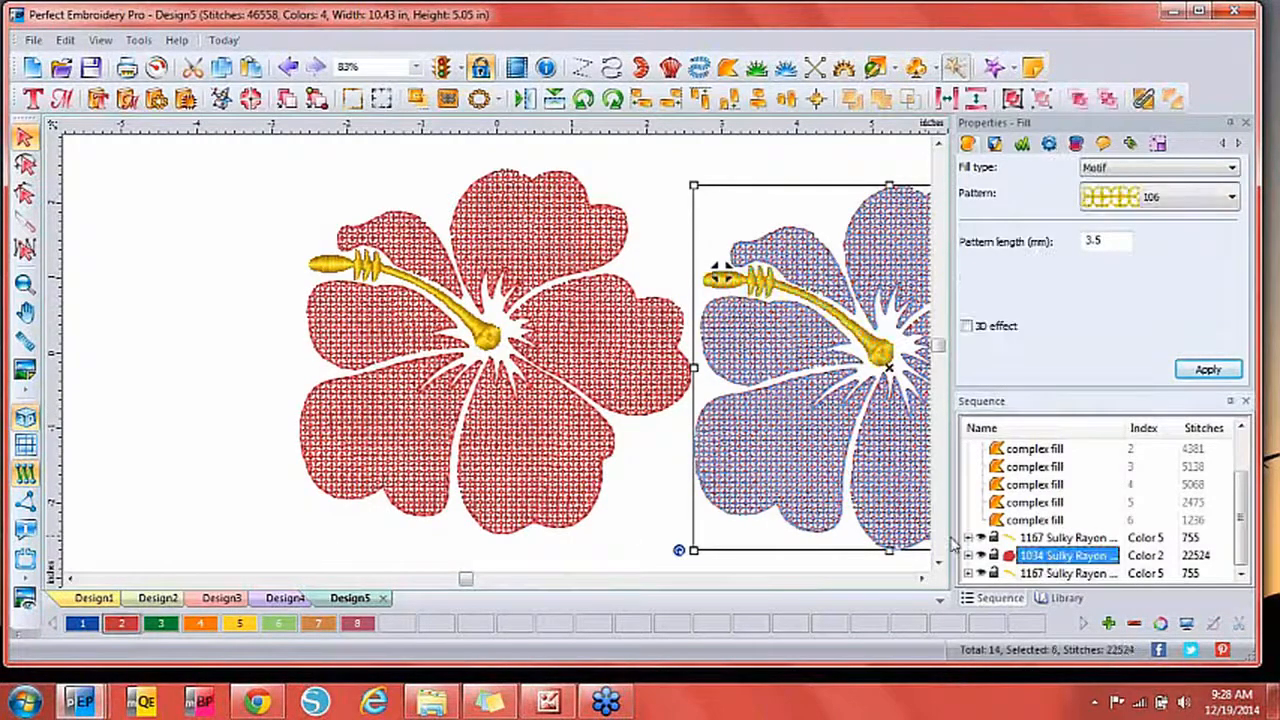
click(967, 326)
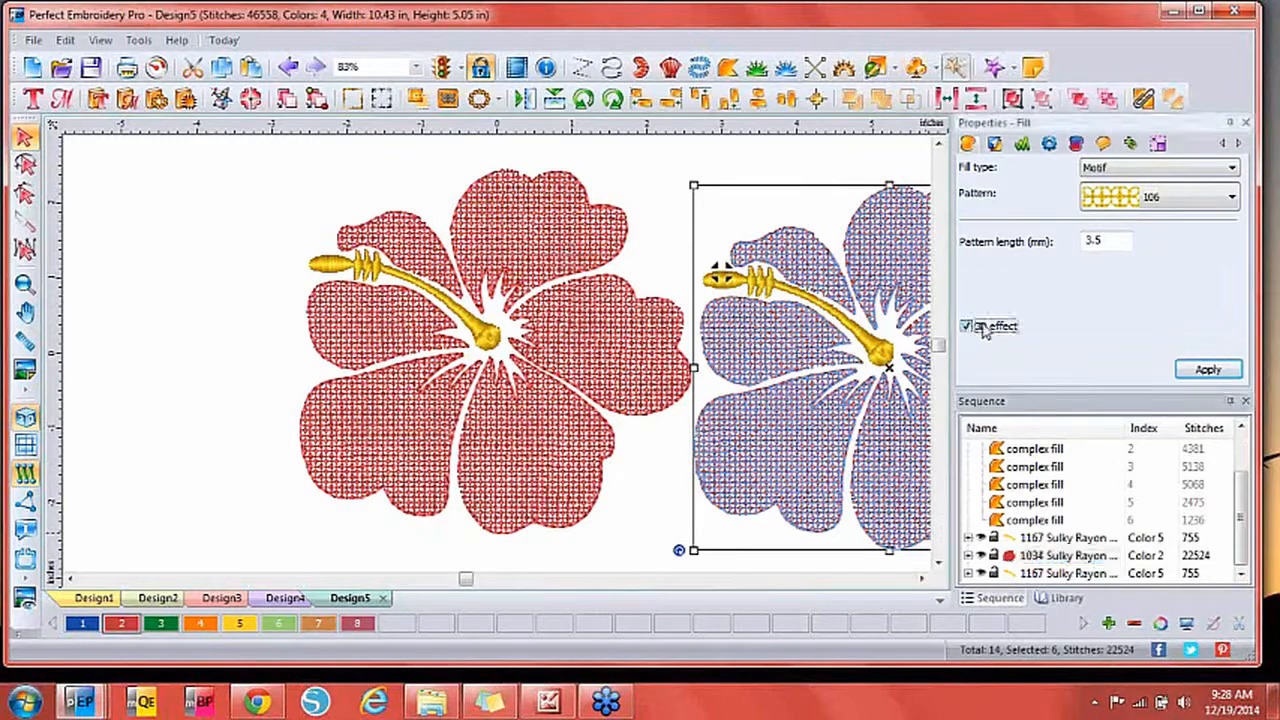
click(1195, 369)
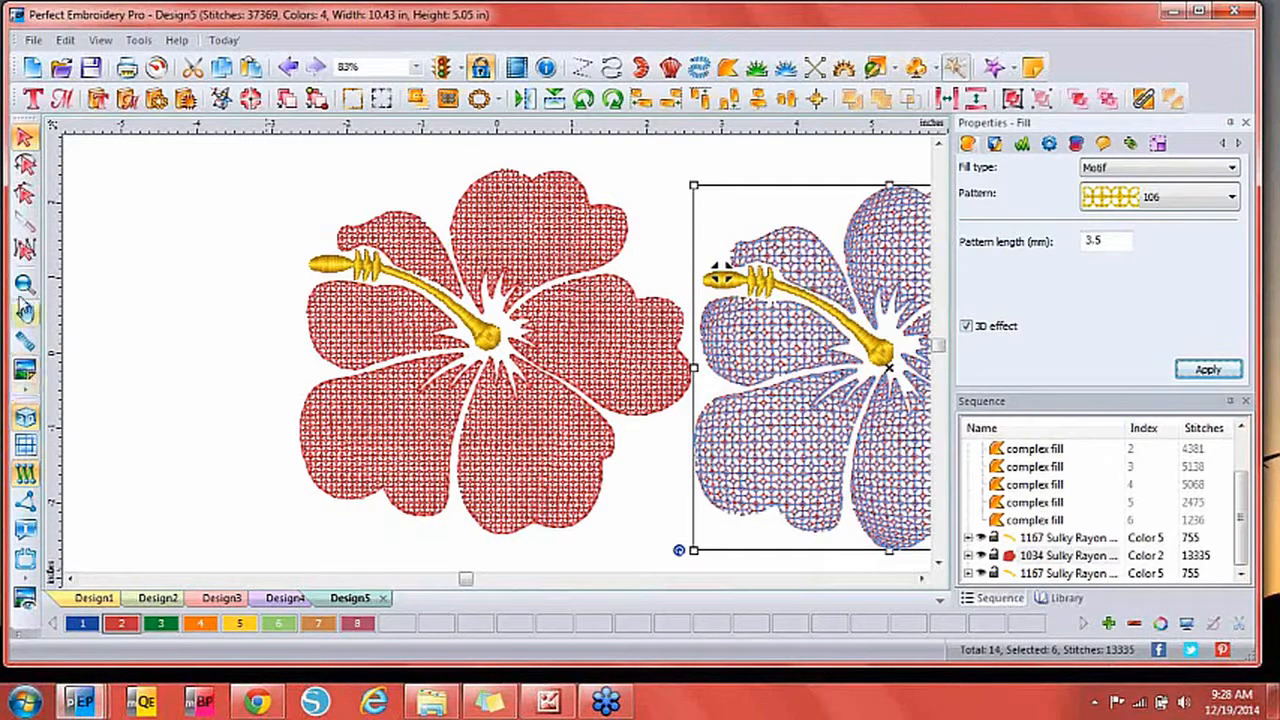
double_click(25, 285)
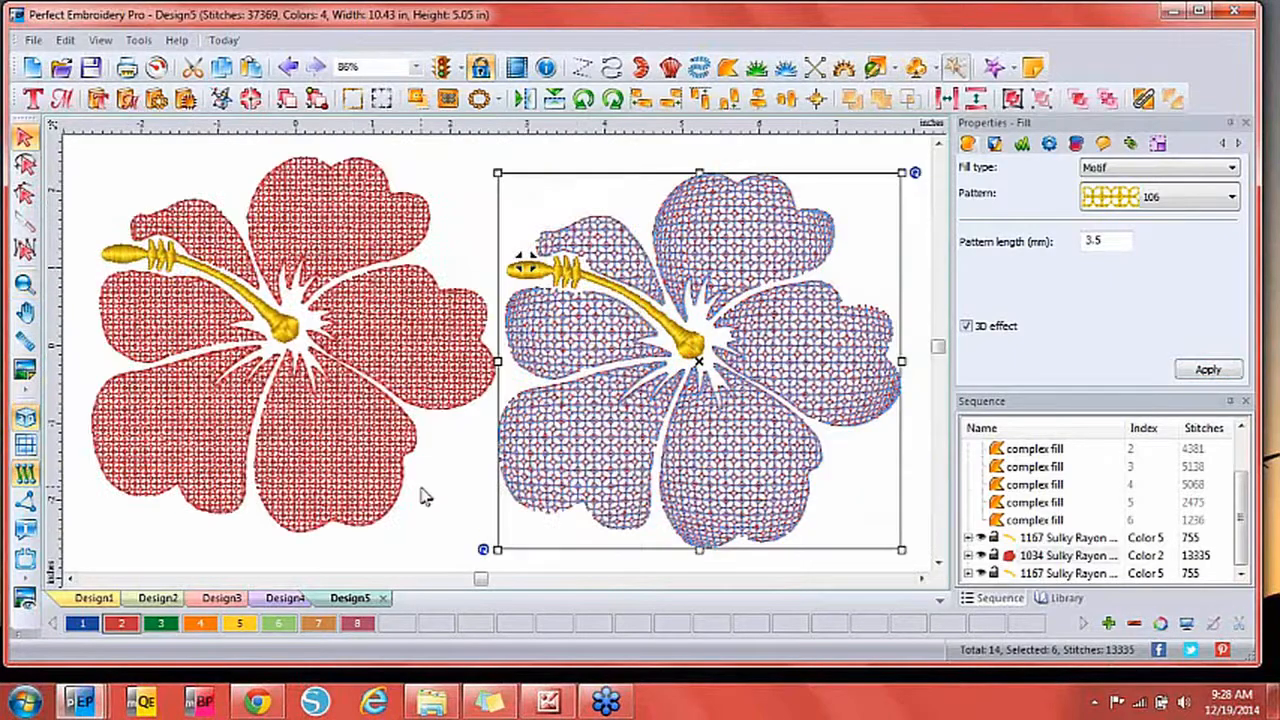
click(423, 491)
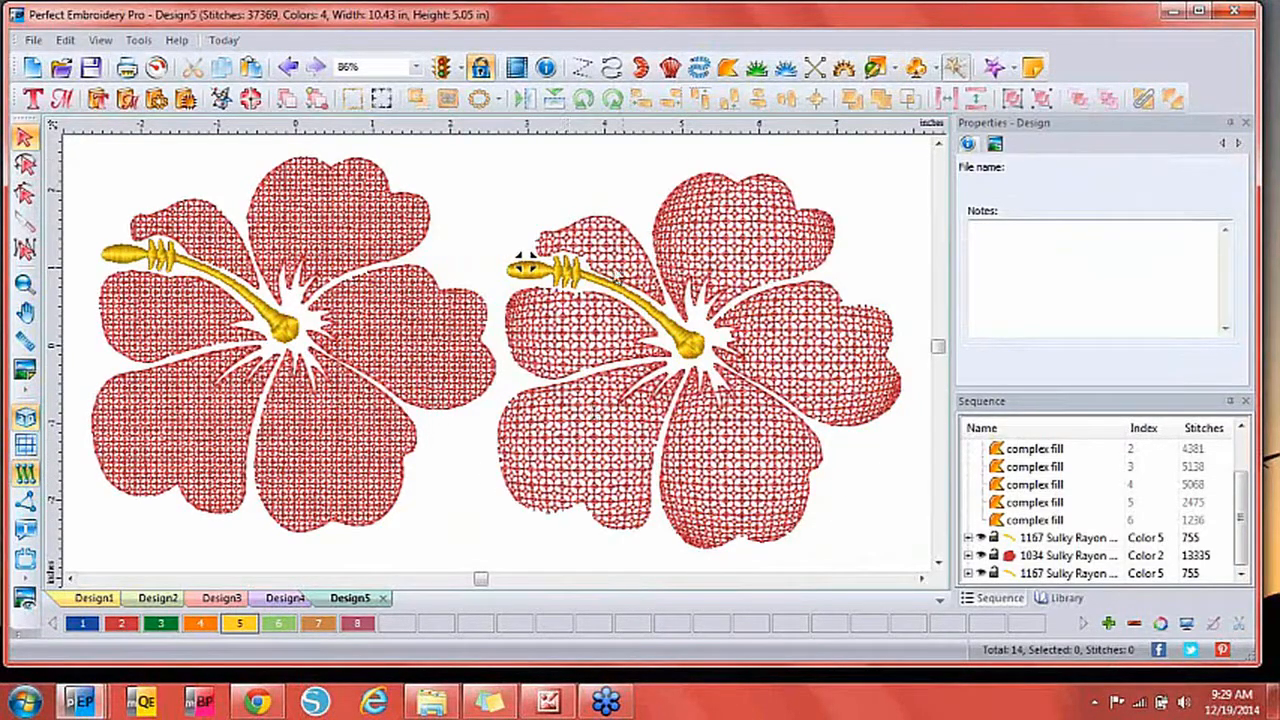
Convert the left flower's petal fill group to applique, leaving open satin-outlined petals.
click(360, 432)
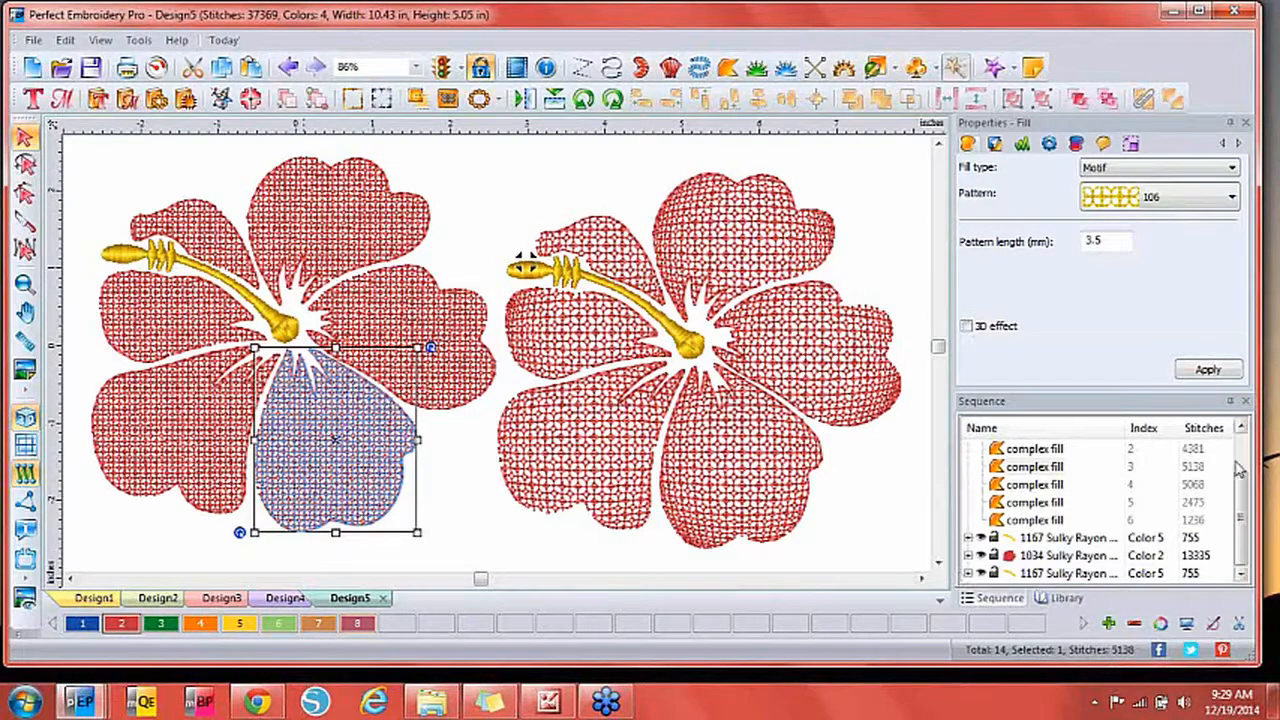
scroll(1148, 465, up, 5)
click(1047, 470)
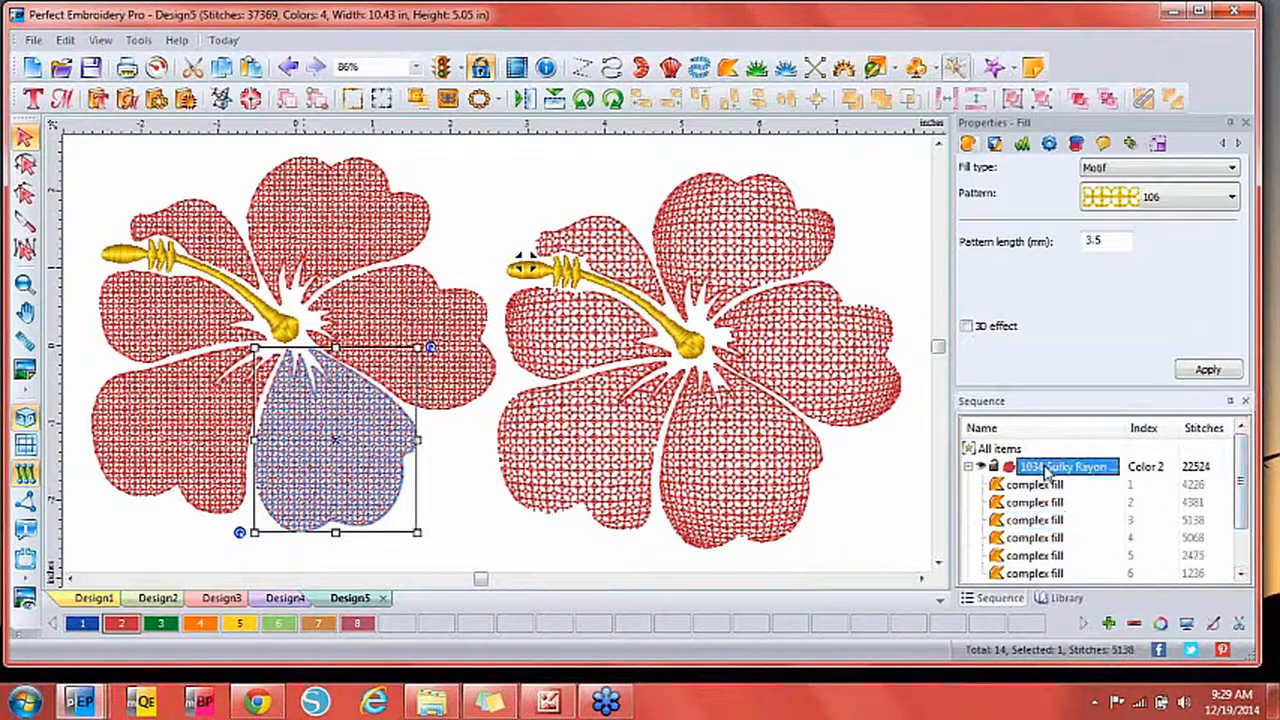
right_click(371, 331)
mouse_move(455, 146)
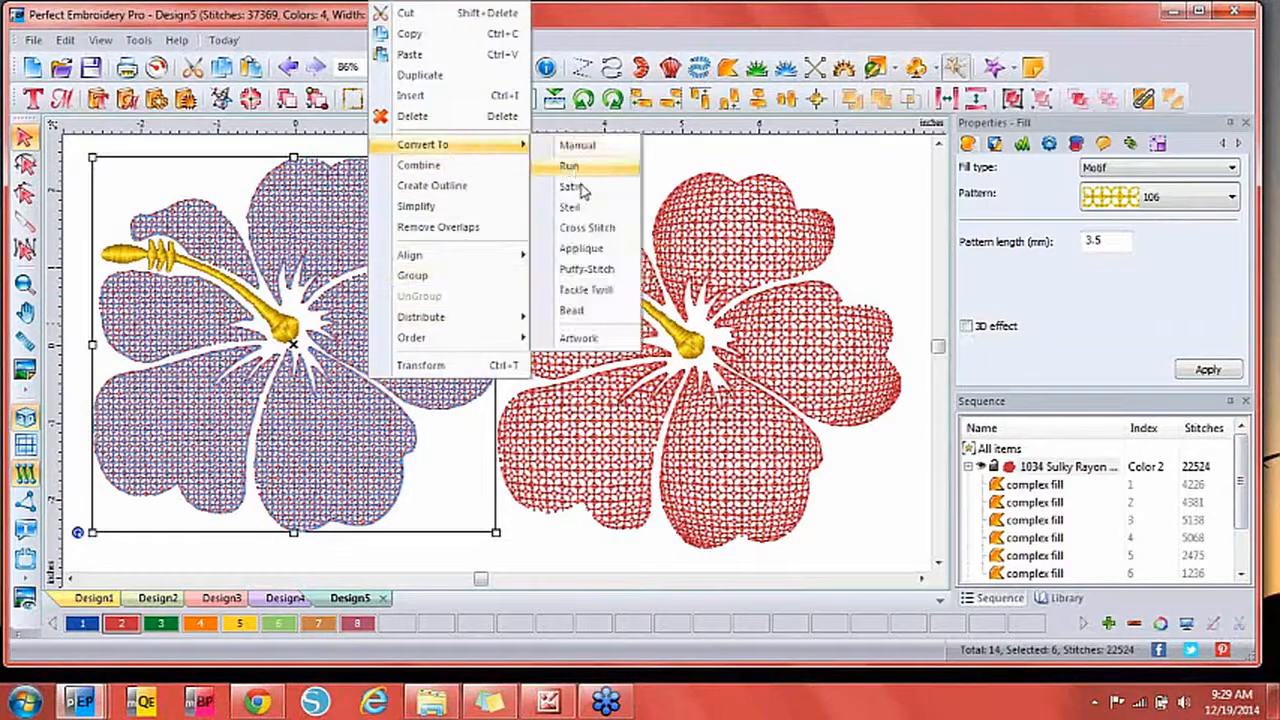
click(585, 250)
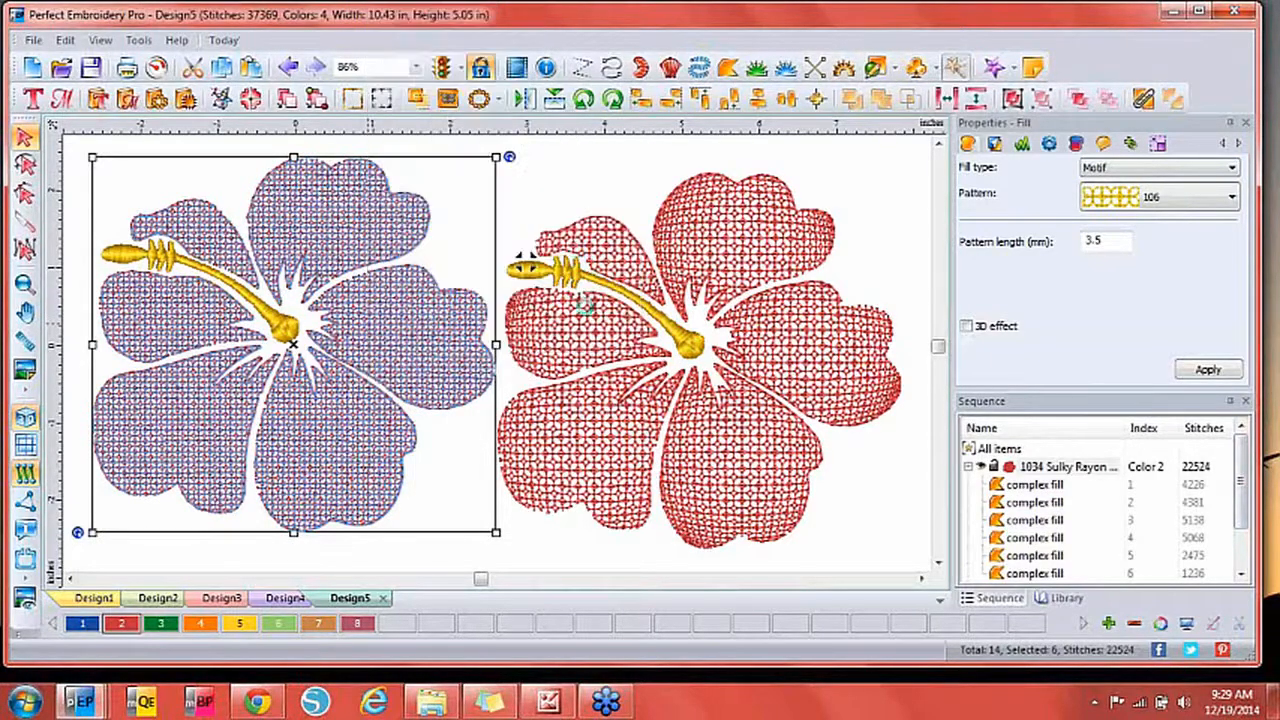
click(528, 548)
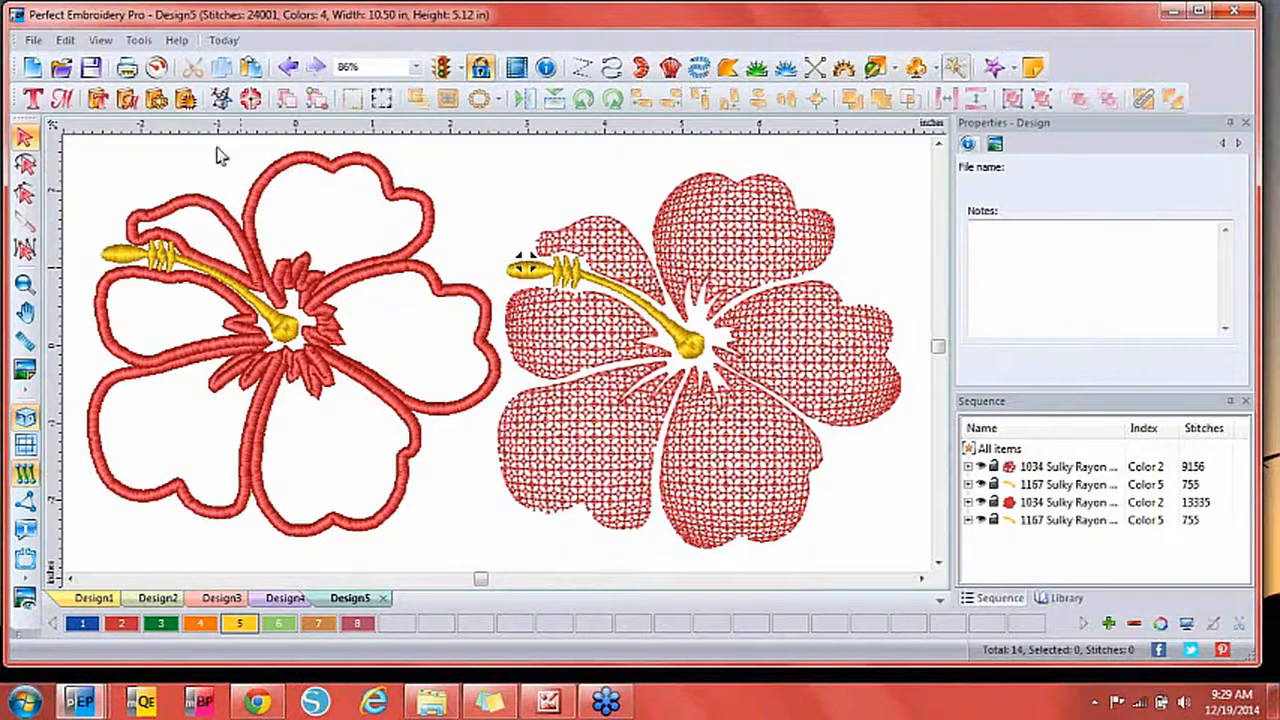
In a new design, place library design 27237.pes, rotate it upright, and enlarge it to 9.39 in wide.
click(33, 69)
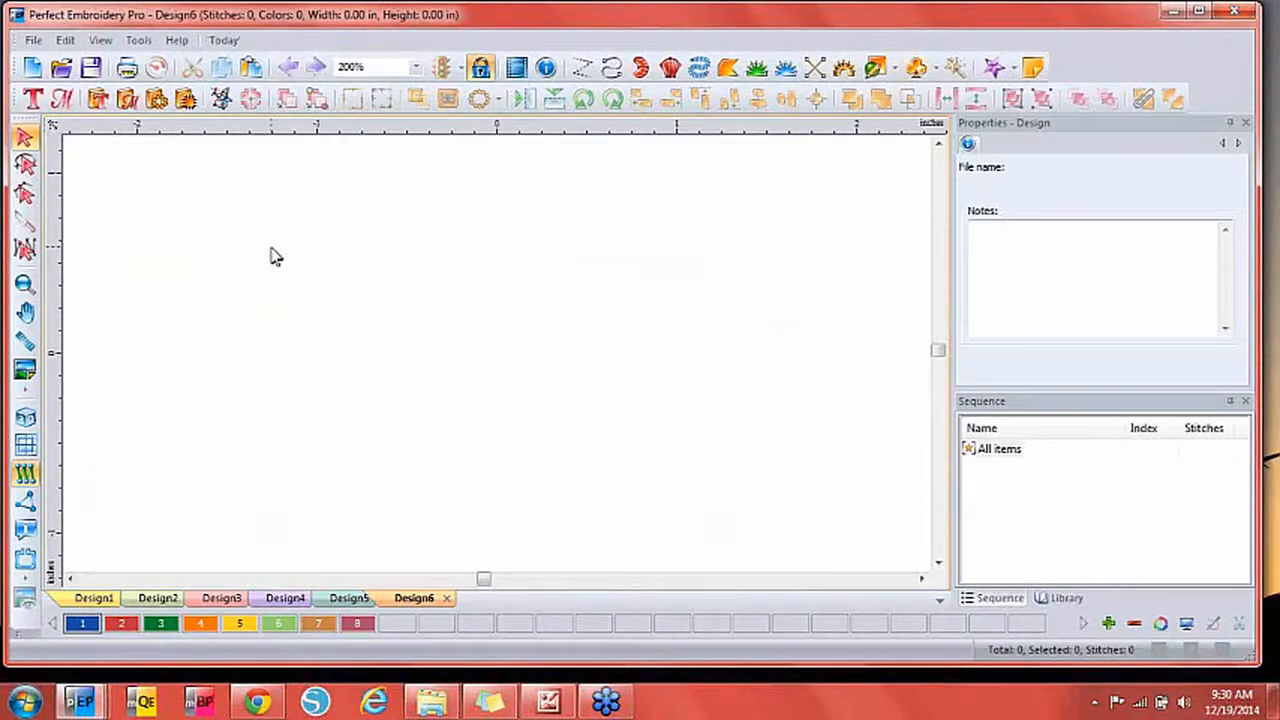
click(1060, 598)
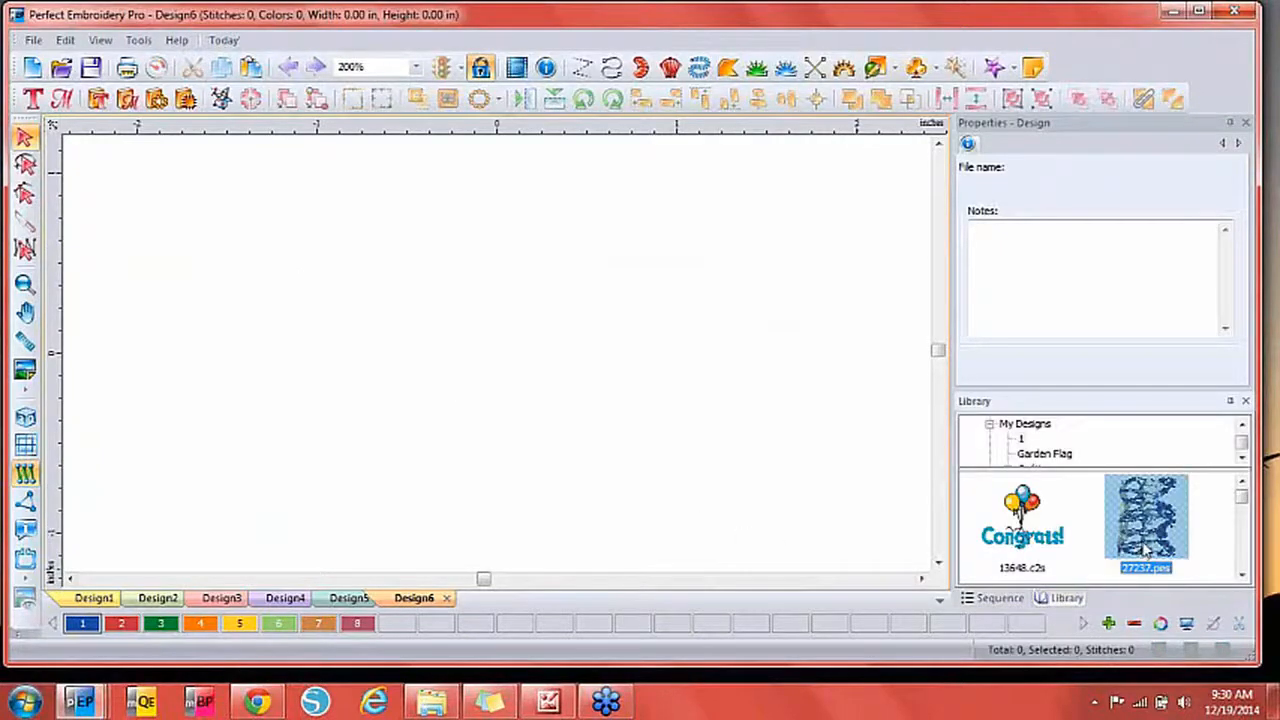
drag(1145, 548, 452, 348)
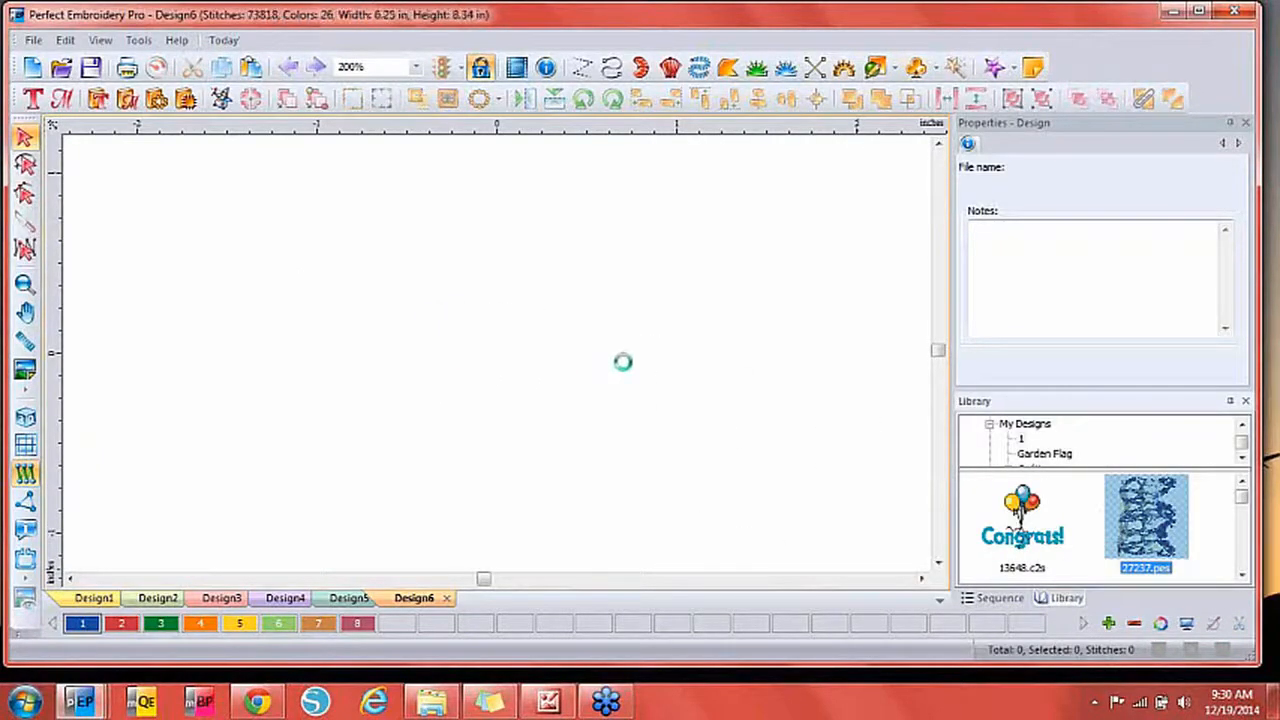
click(583, 100)
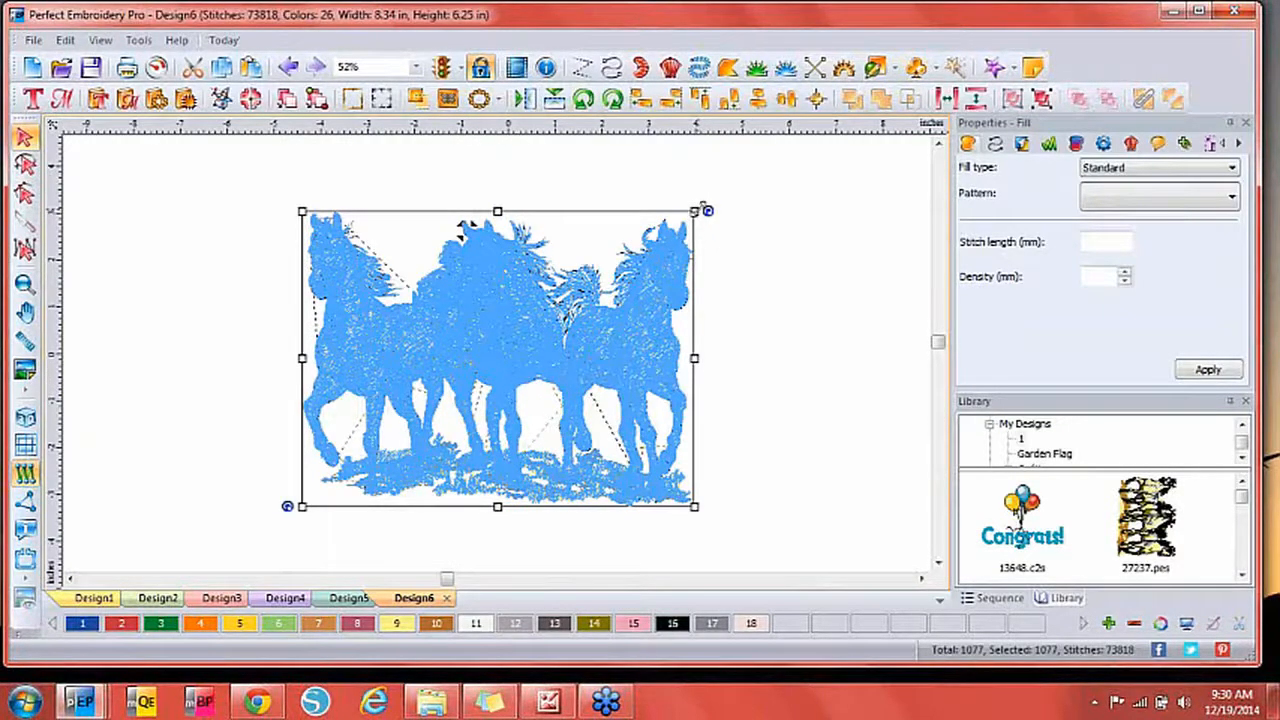
drag(703, 210, 746, 174)
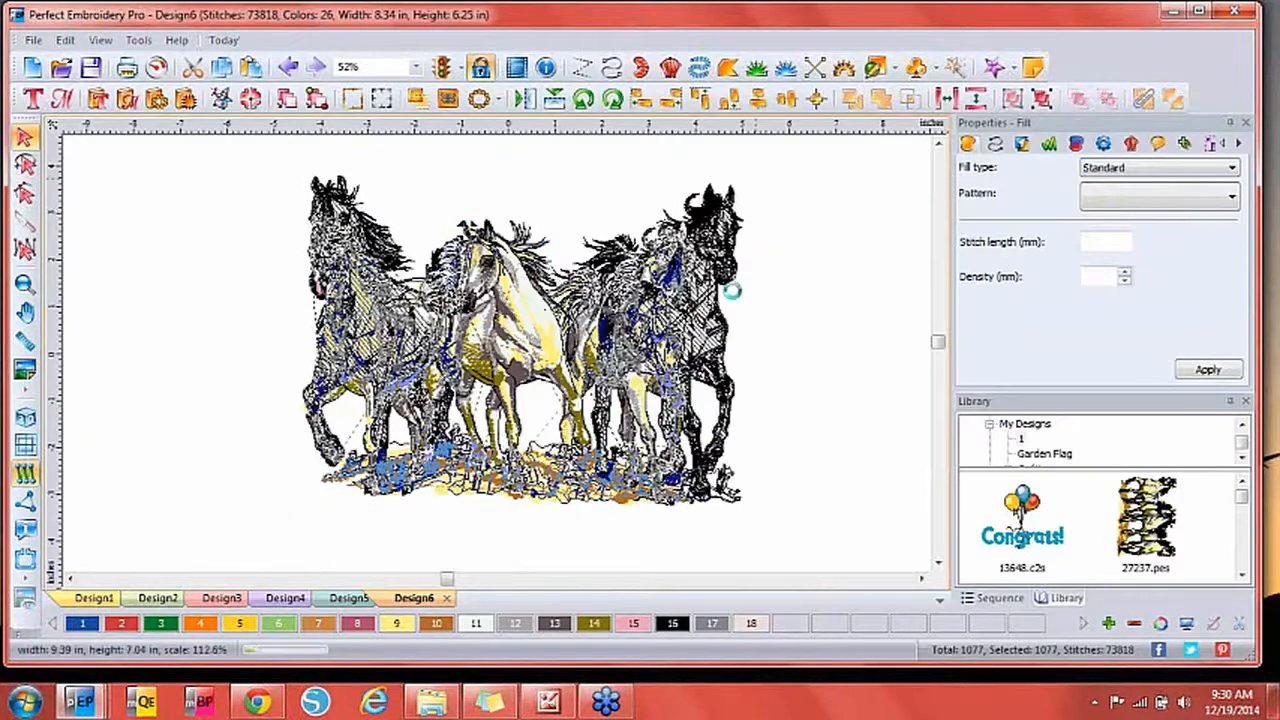
click(1210, 145)
Set the horses design width to 10 in with aspect ratio kept, making it 10.00 × 7.50 in.
double_click(1068, 169)
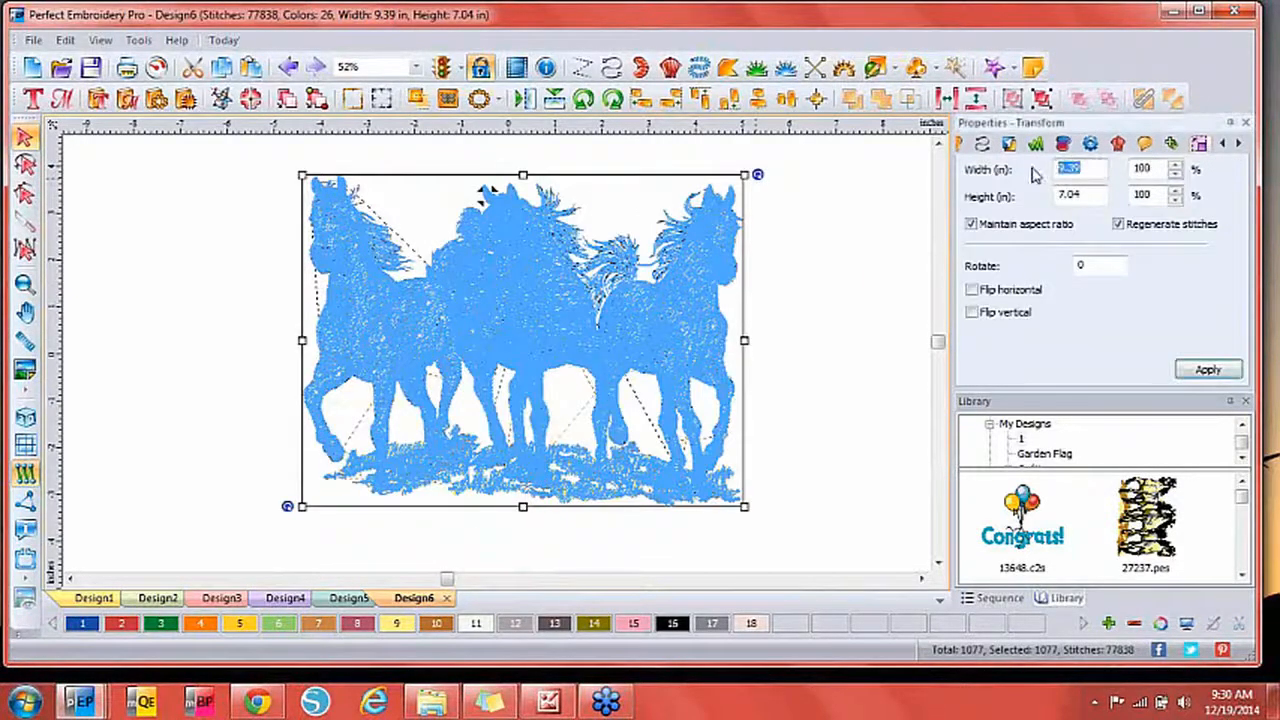
text(10)
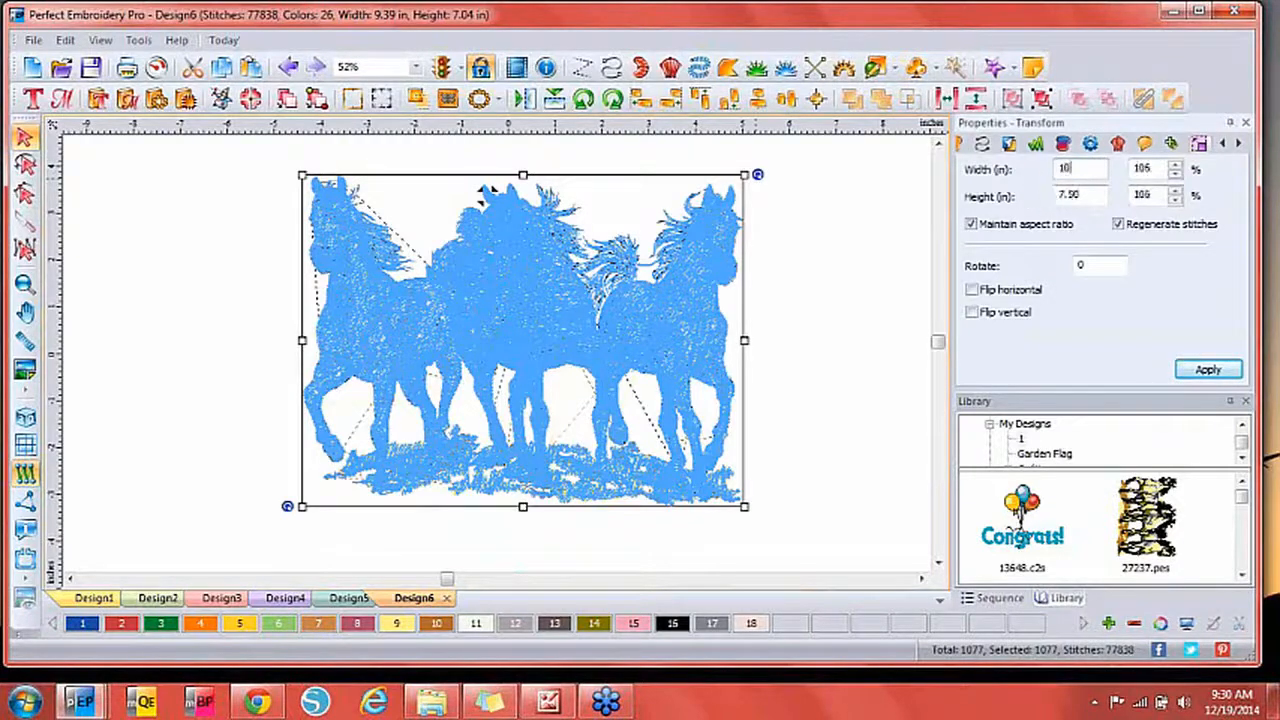
click(1208, 370)
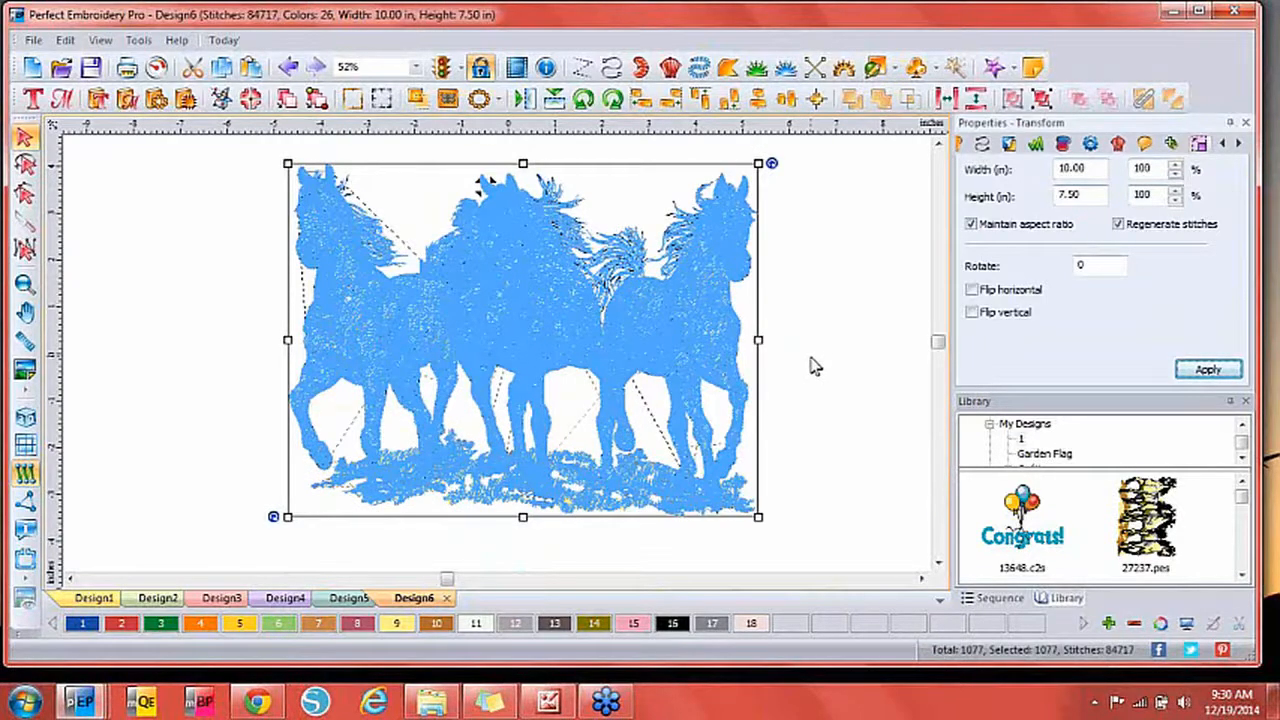
click(811, 359)
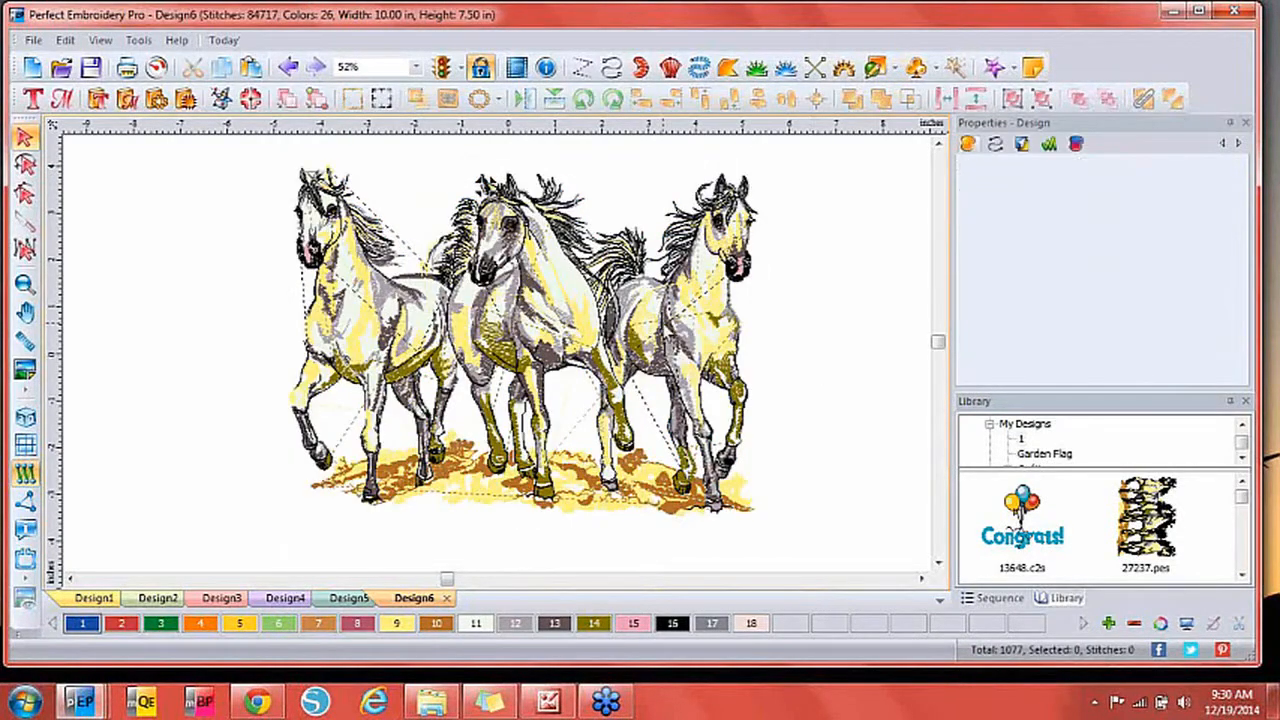
click(685, 340)
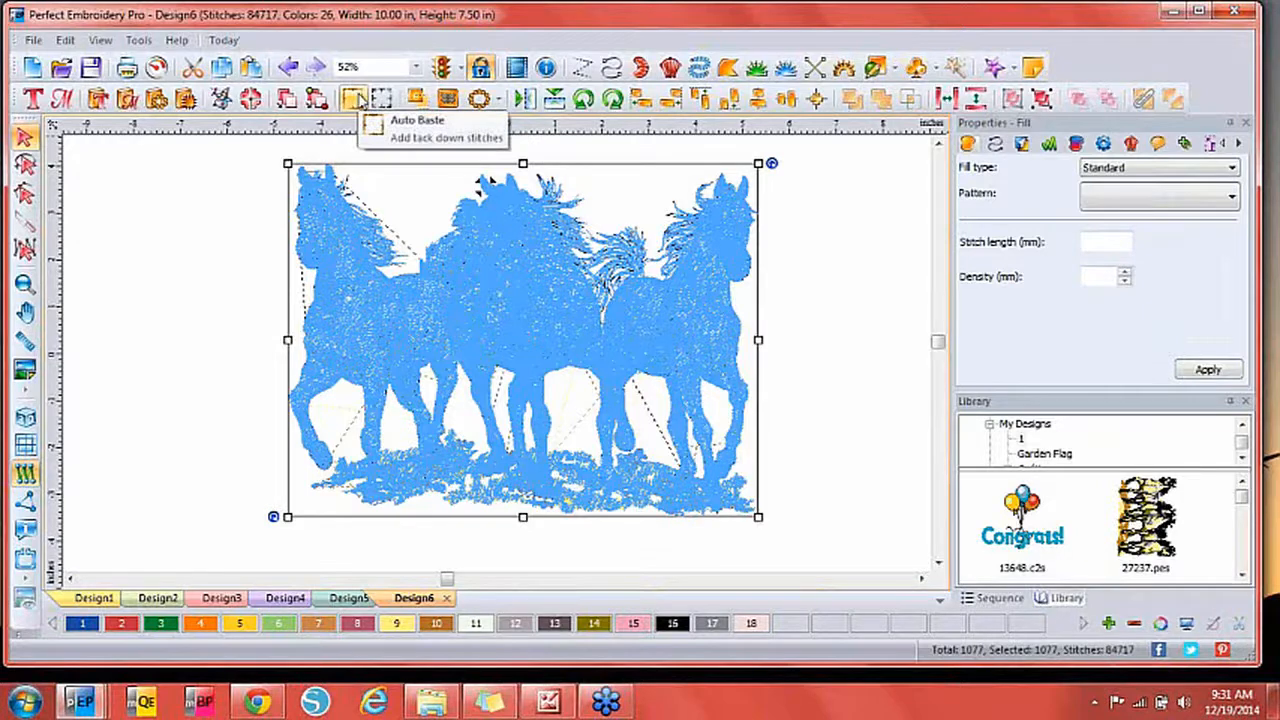
Split the horses for a BabyLock-Brother 200x200 hoop and preview the 2:1 and 1:1 sections.
click(251, 98)
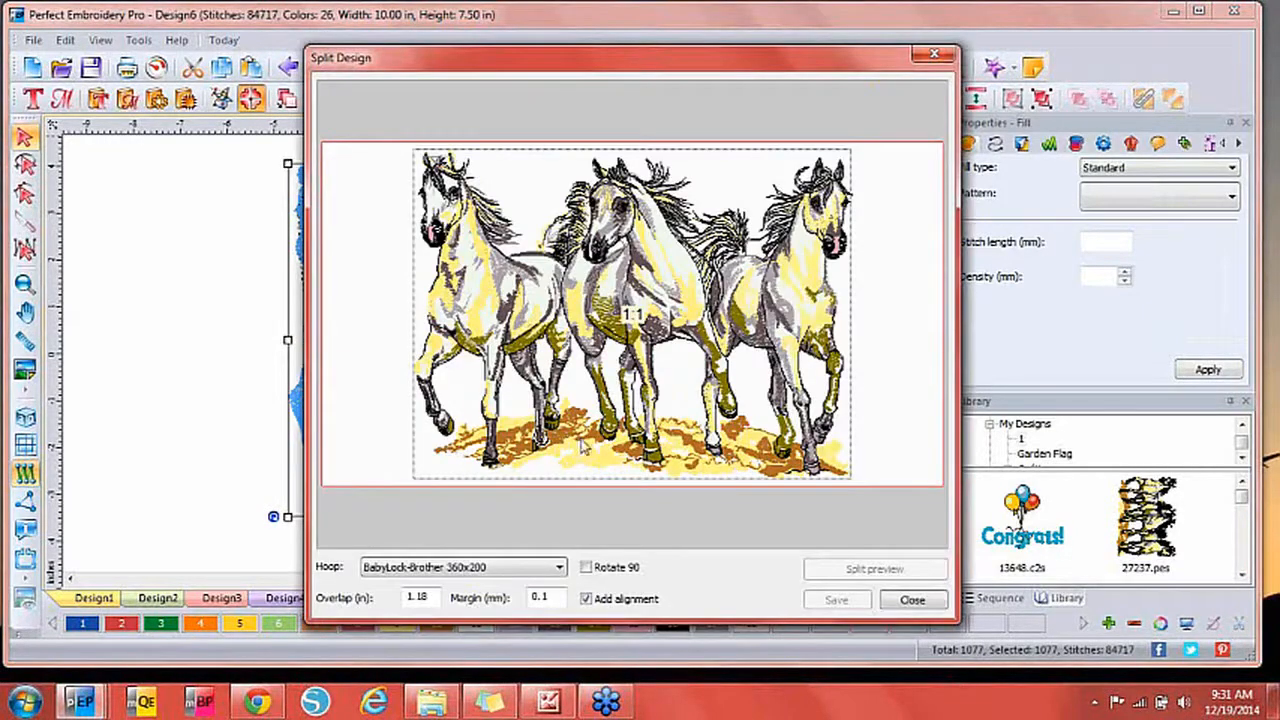
click(520, 567)
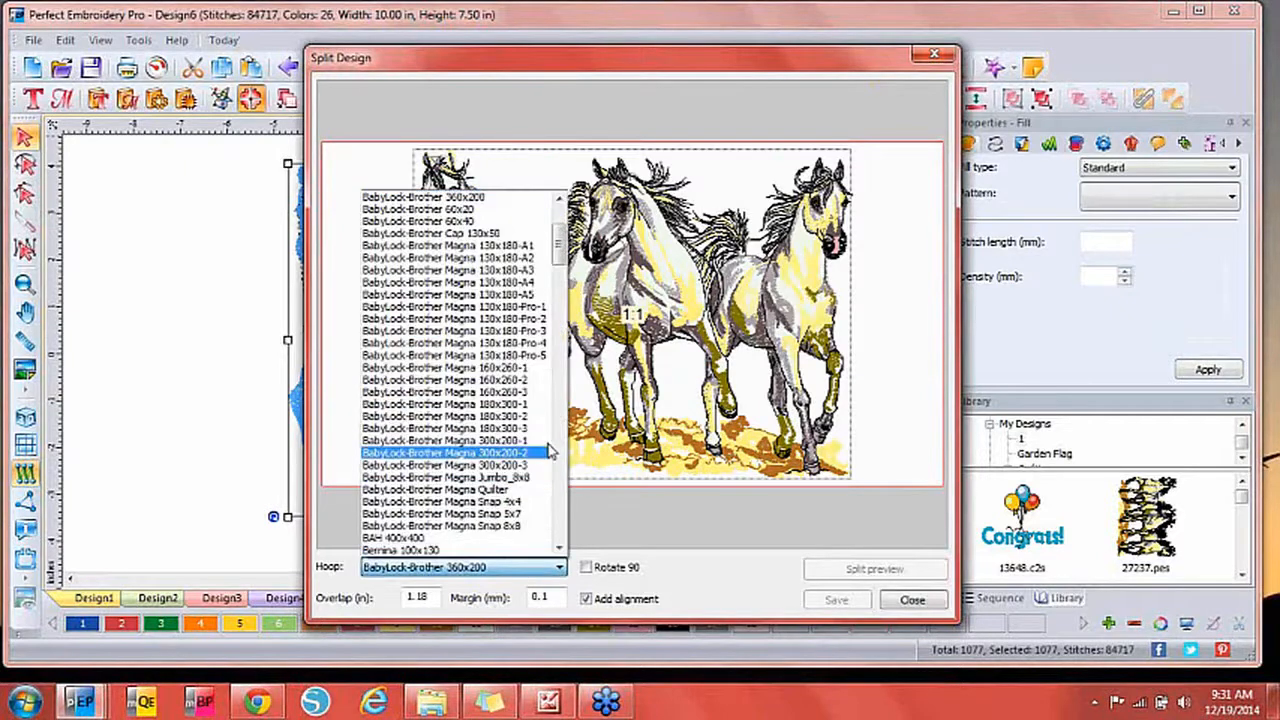
scroll(562, 258, up, 4)
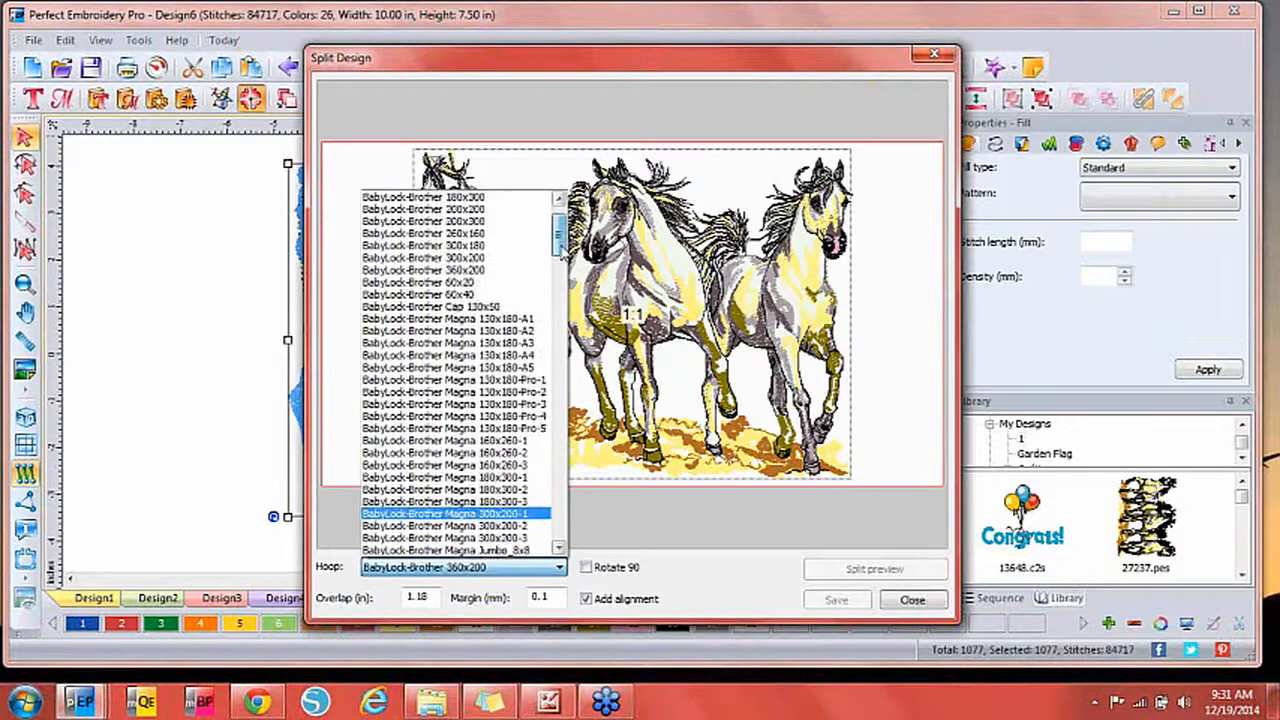
click(493, 272)
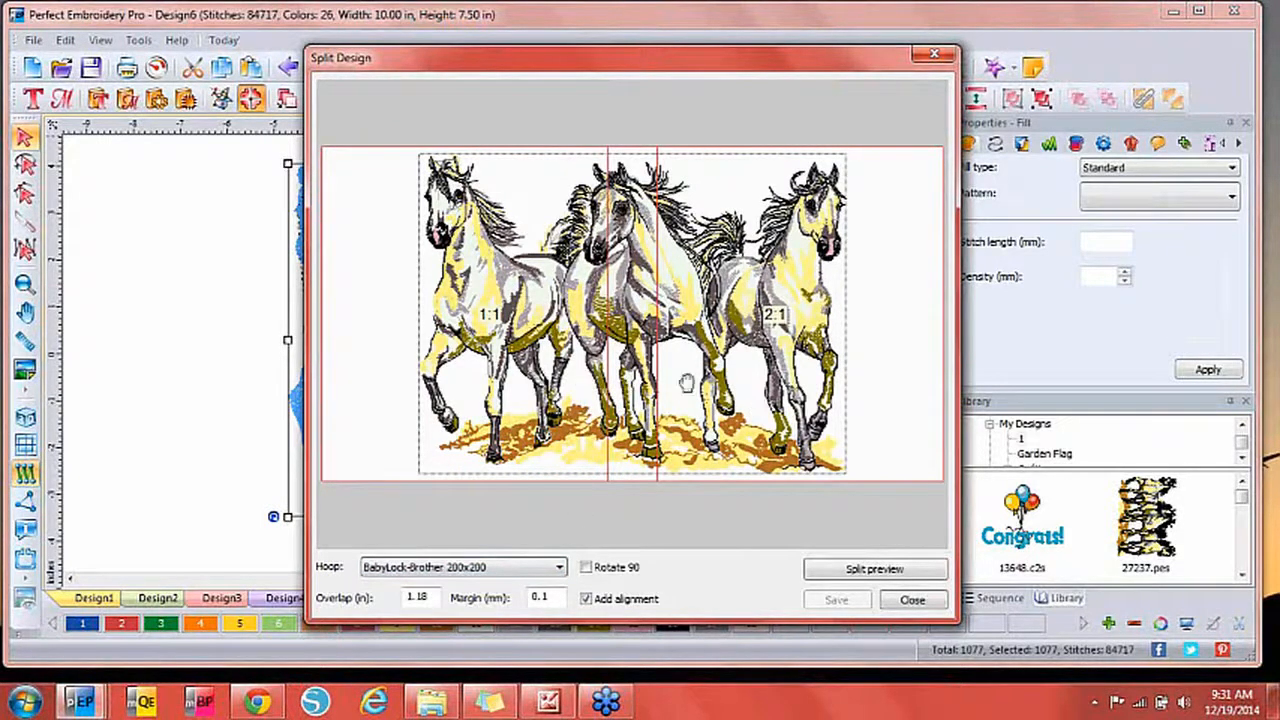
click(870, 570)
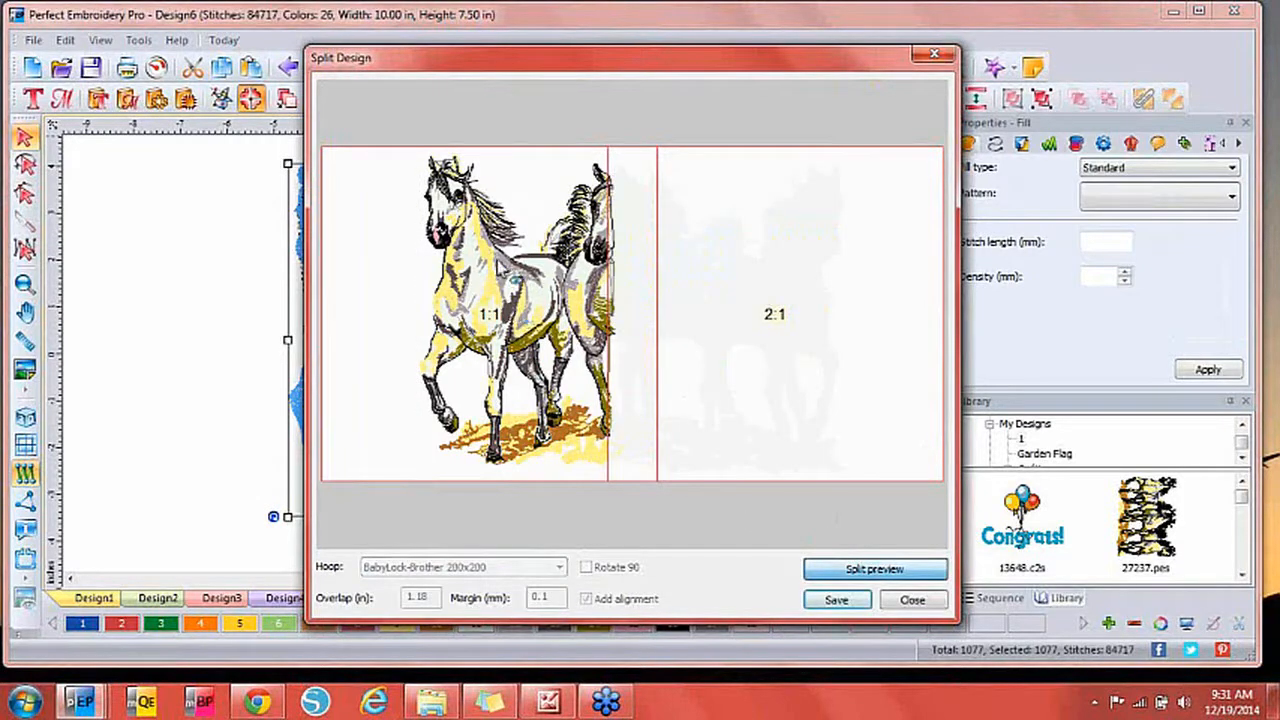
click(755, 303)
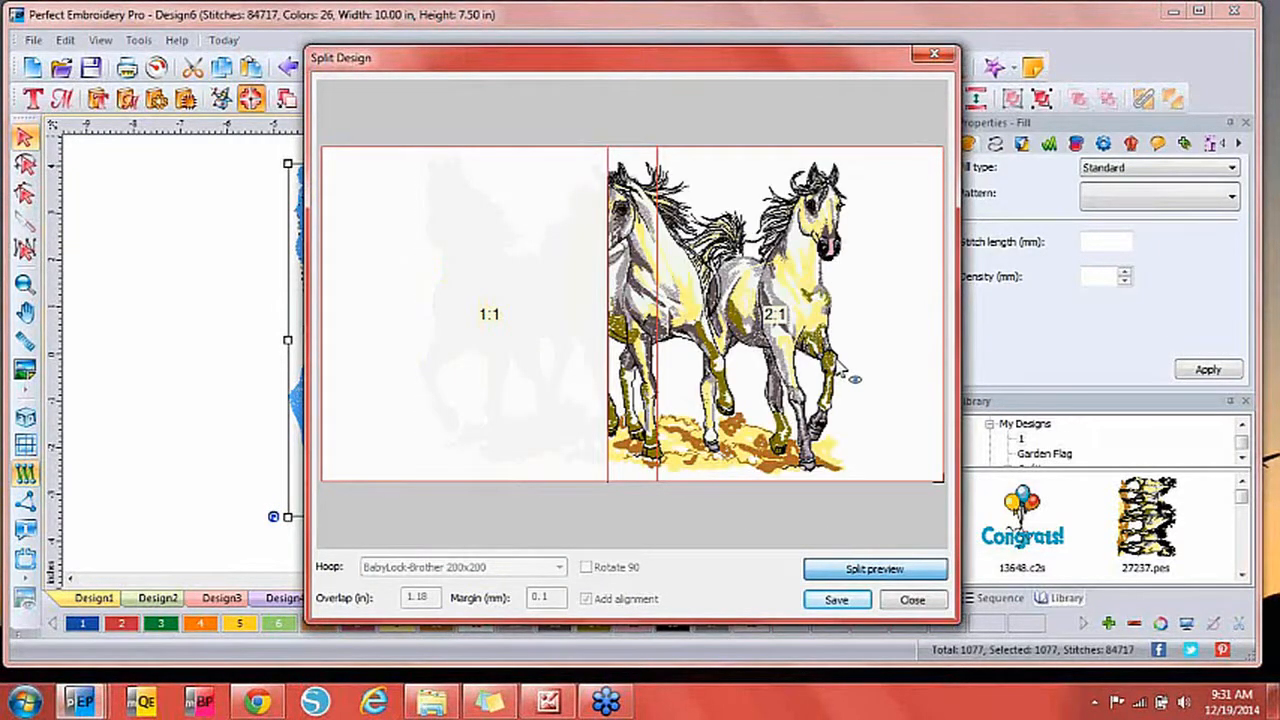
click(533, 320)
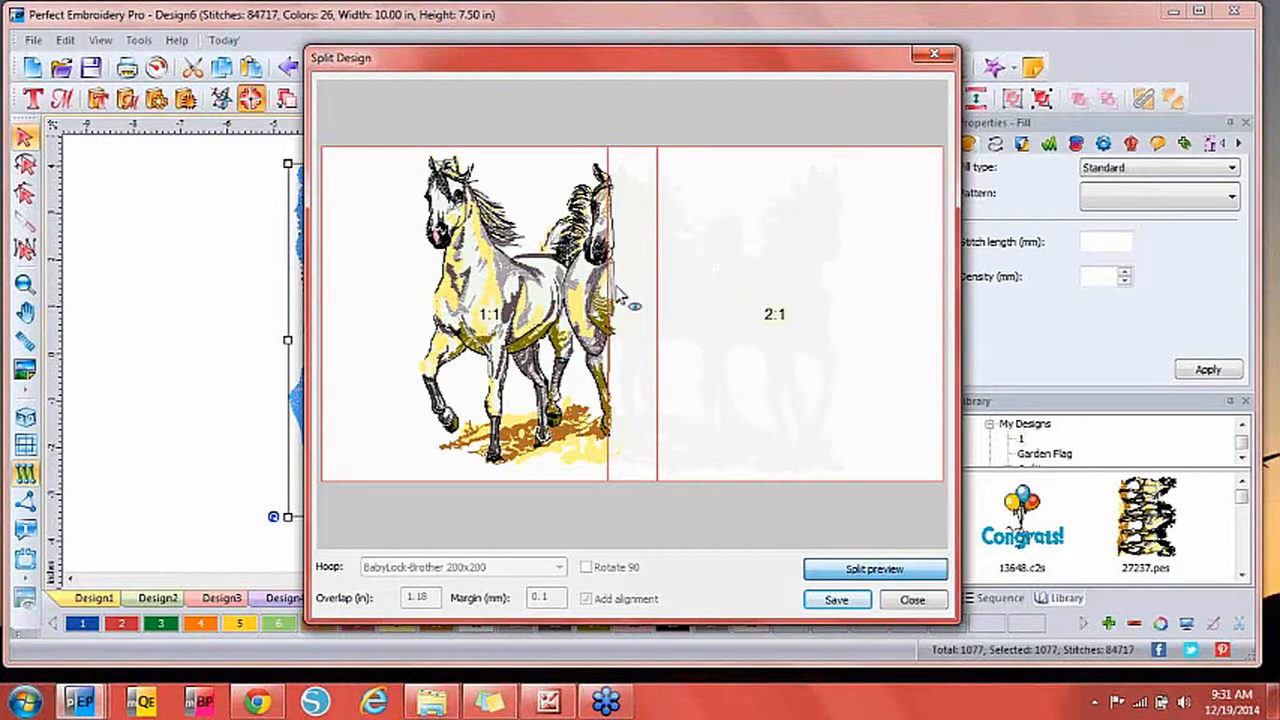
Save the split as Horses, then check Horses_001_1_1.c2s, Horses_002_2_1.c2s and Horses_preview.pdf in the folder.
click(834, 603)
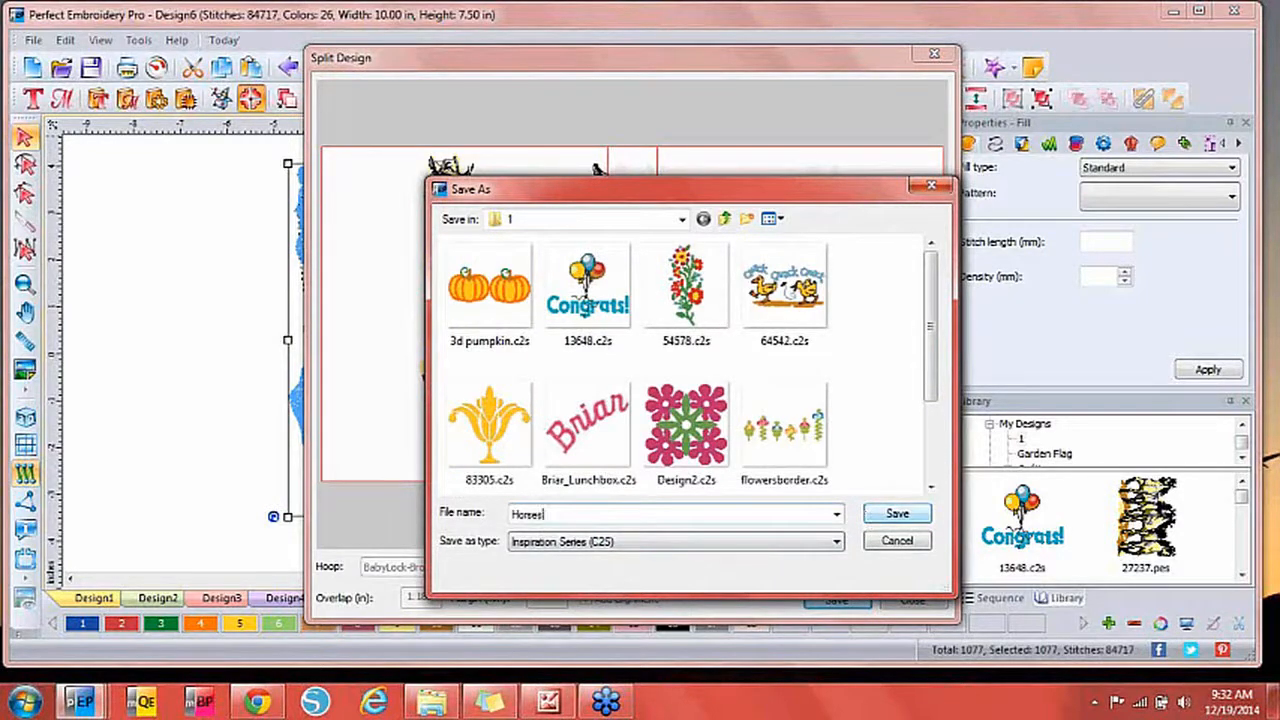
click(884, 521)
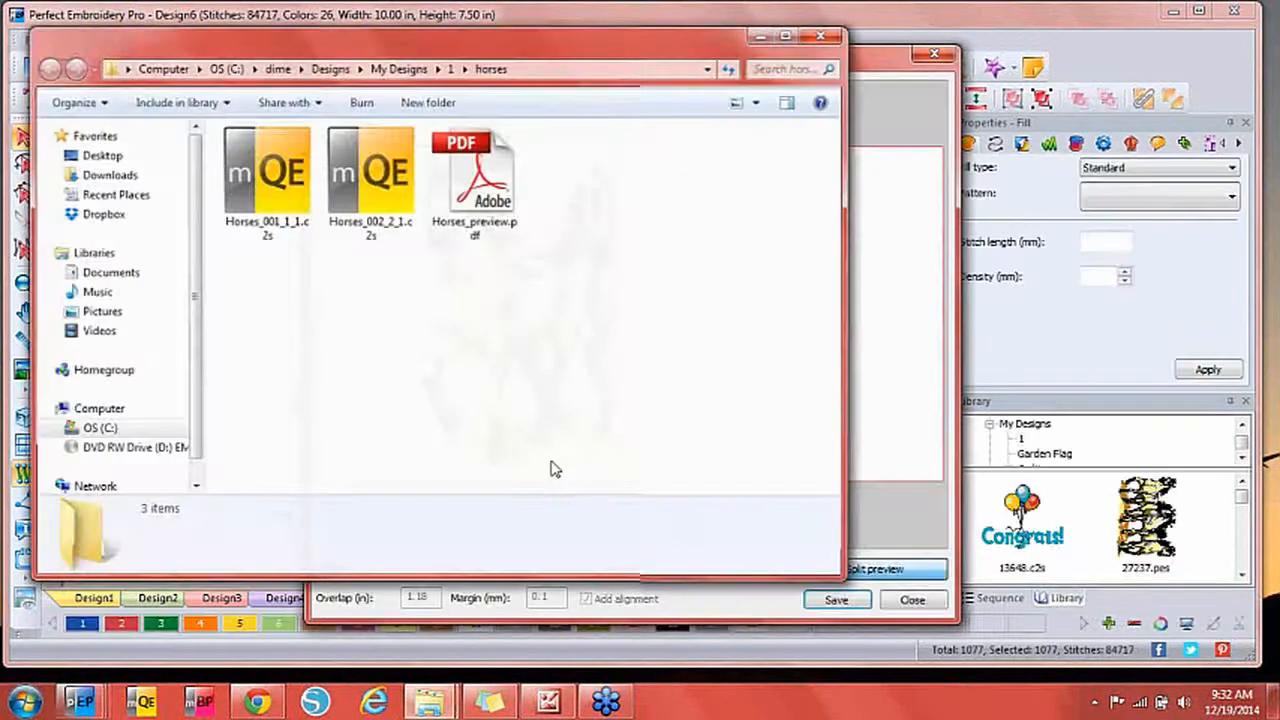
click(289, 212)
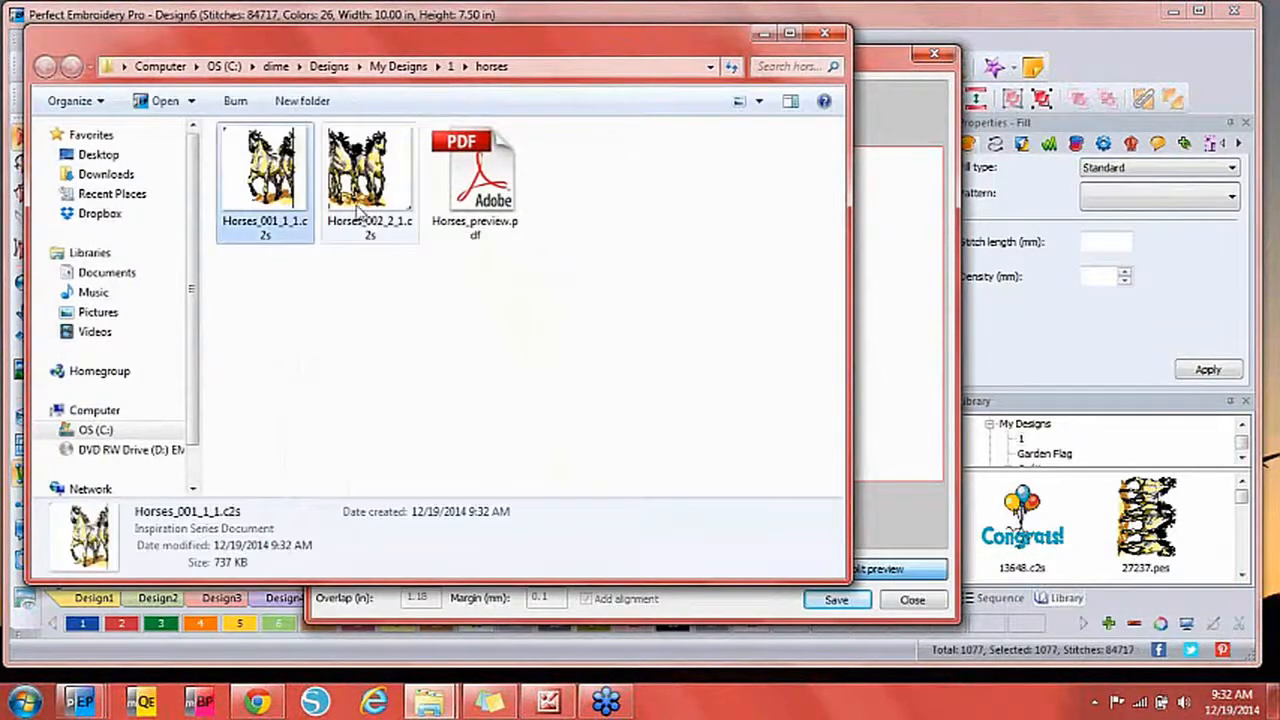
click(363, 205)
click(478, 197)
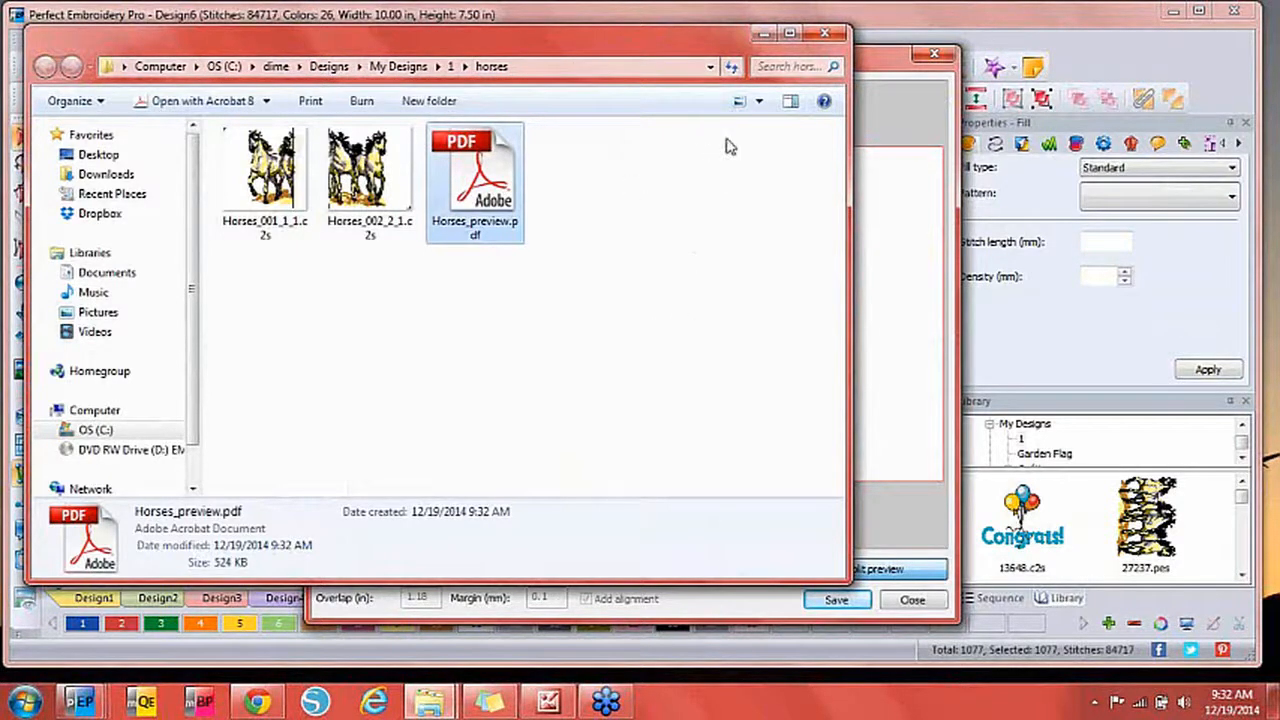
click(826, 35)
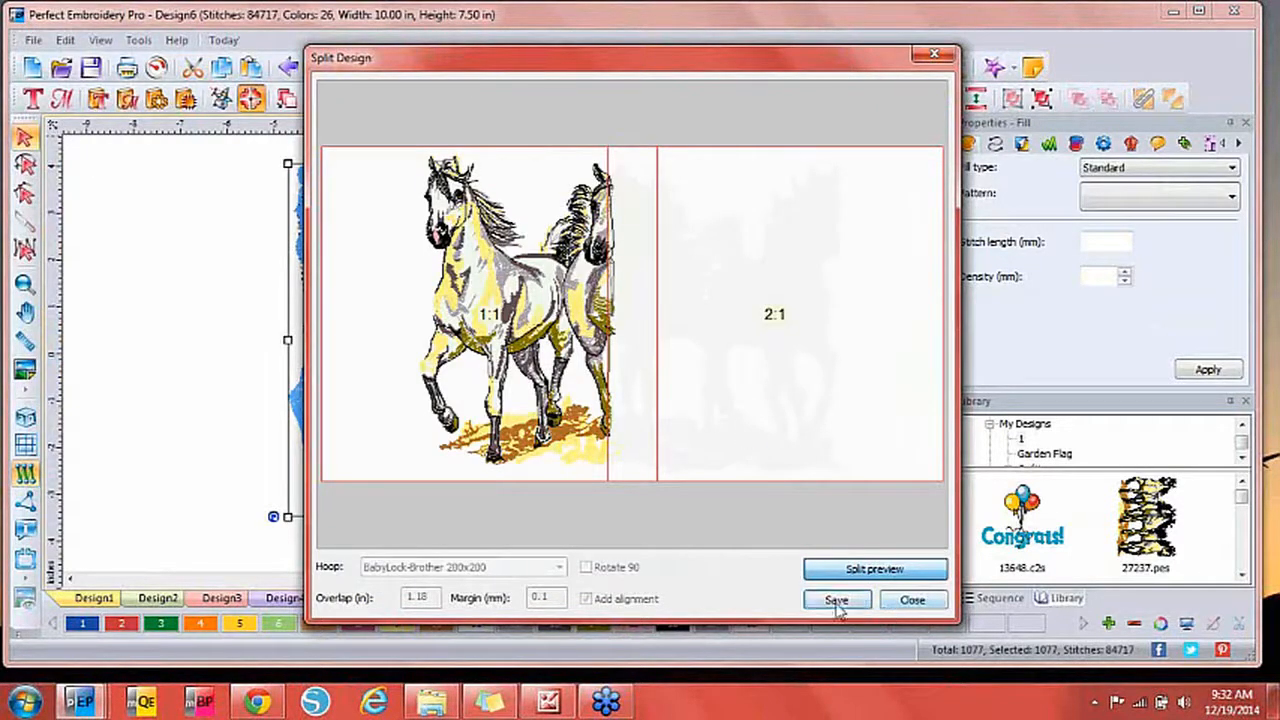
Leave the split preview and switch the hoop to BabyLock-Brother 100x100 for a 4-by-3 grid.
click(912, 604)
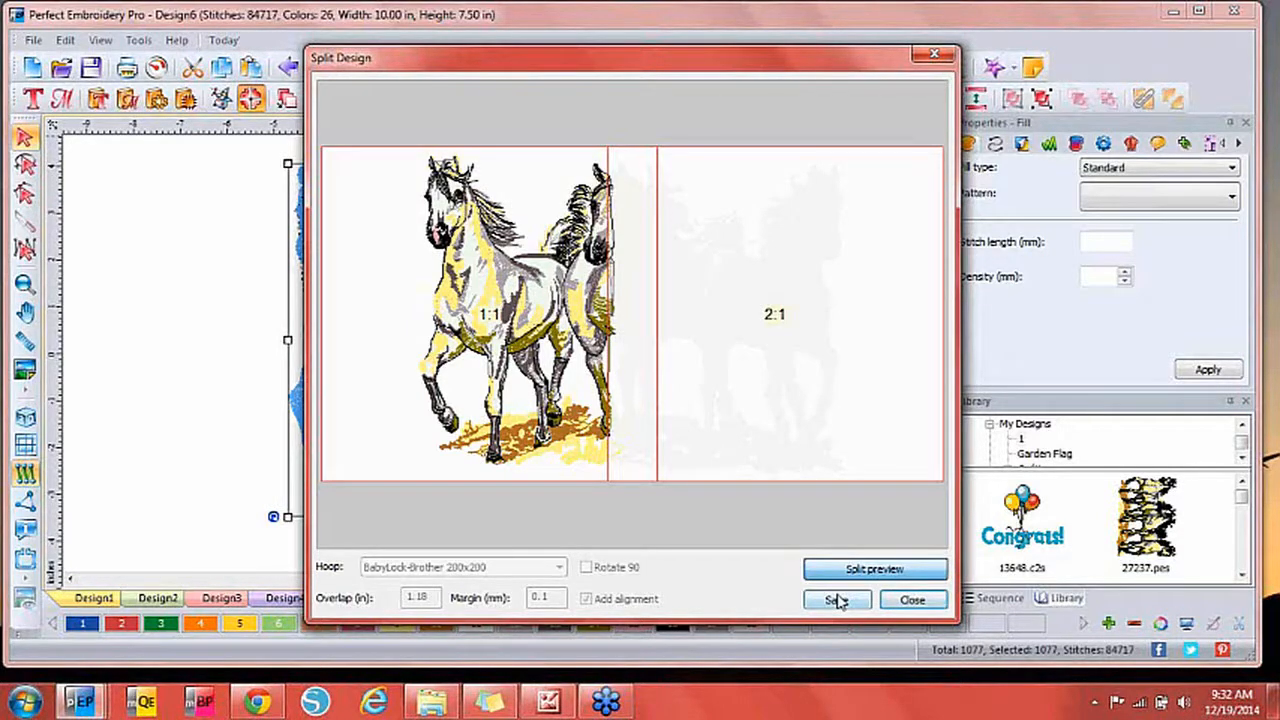
click(903, 600)
click(460, 567)
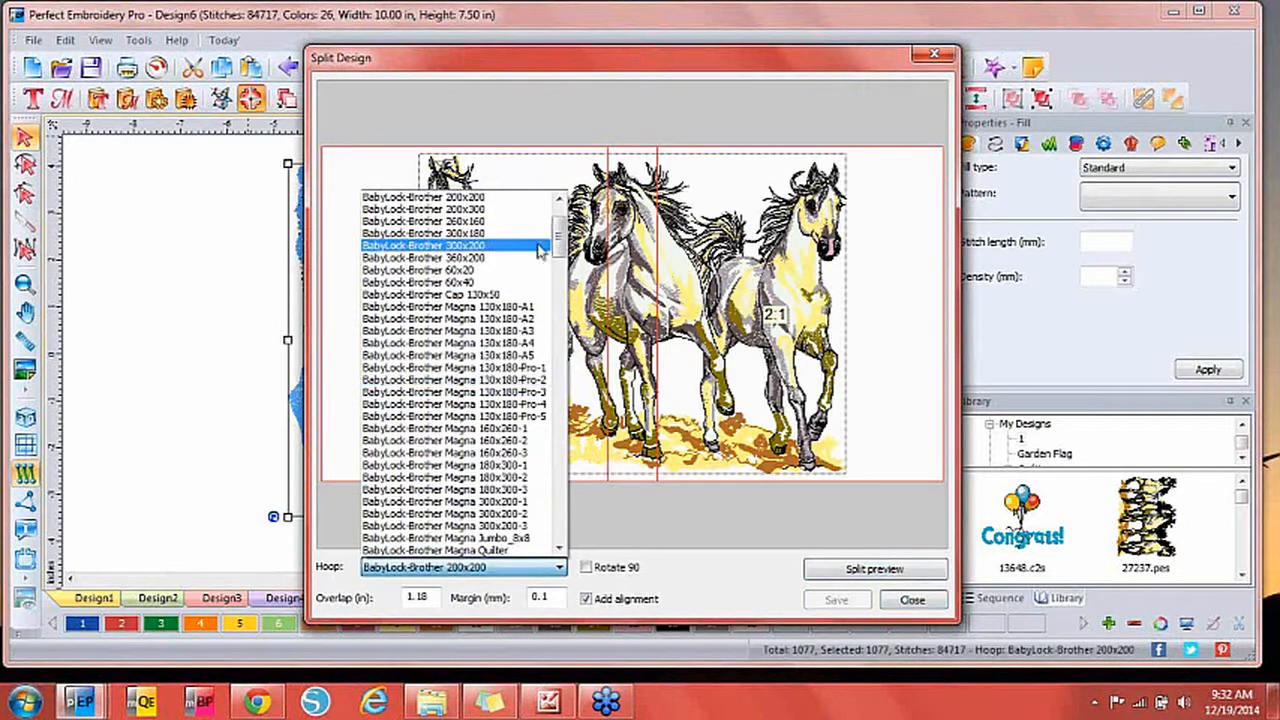
click(583, 218)
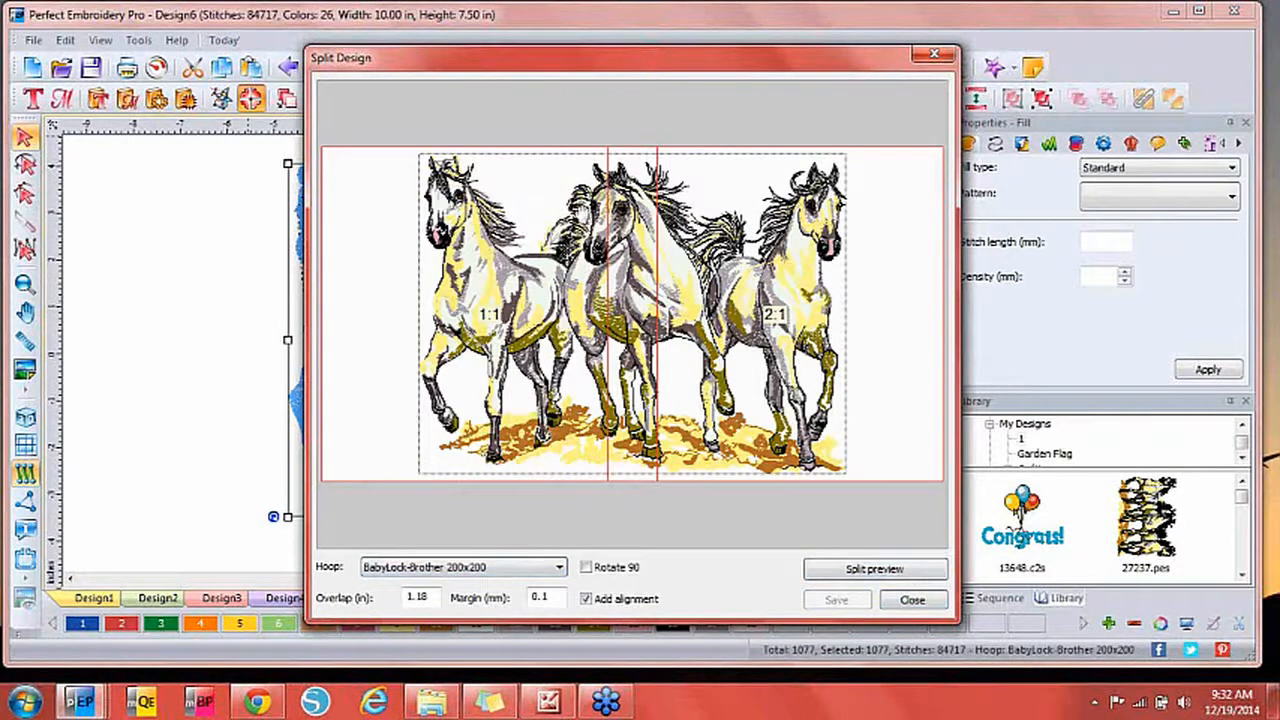
click(478, 568)
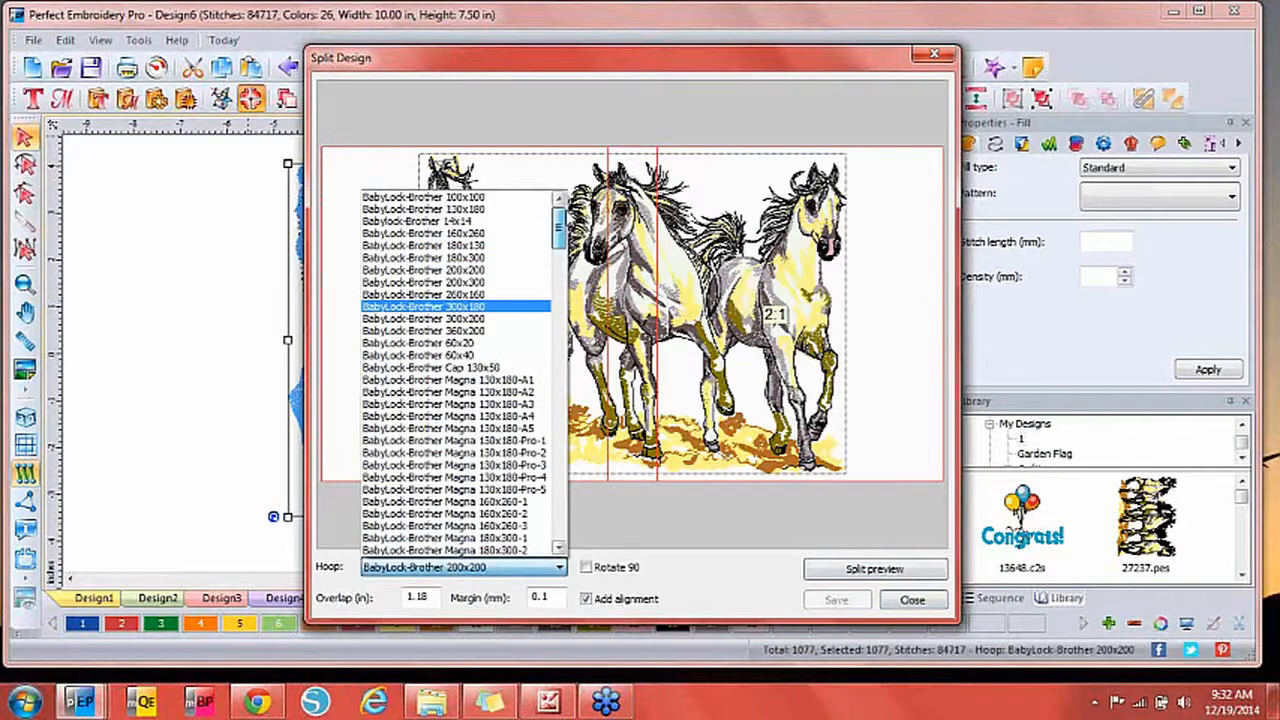
click(503, 198)
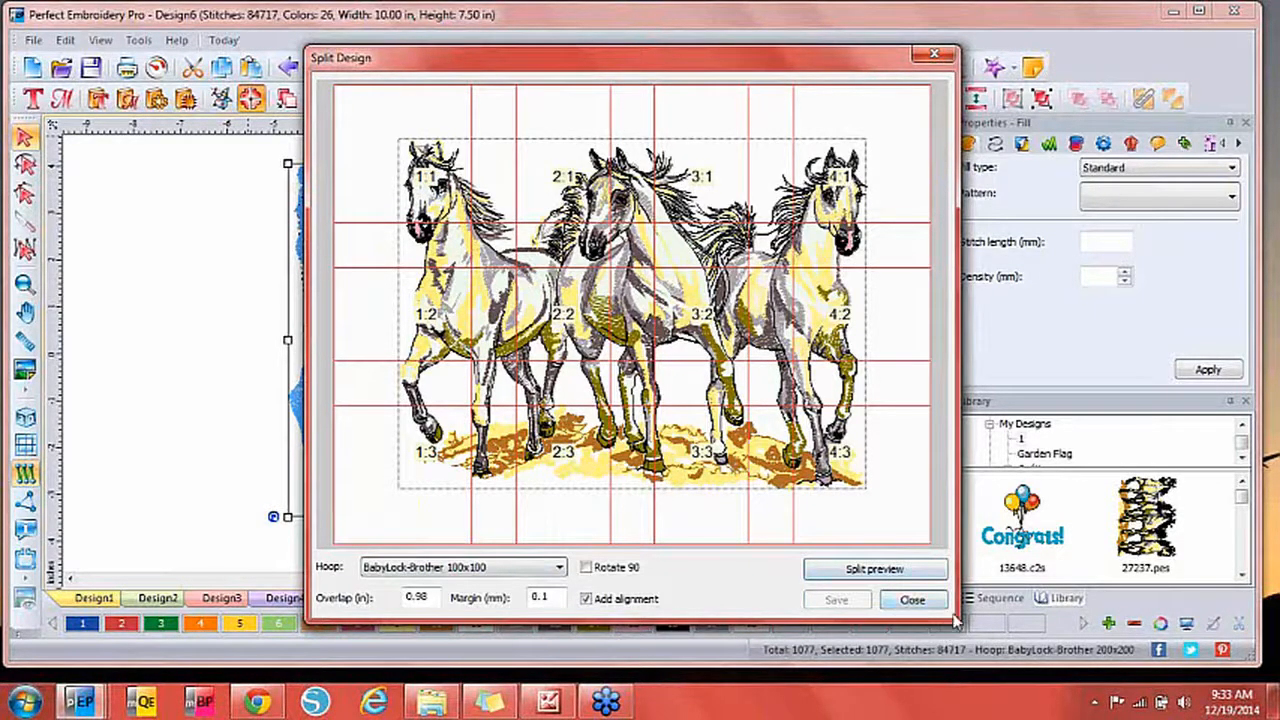
Close the Split Design tool and return to the horses design with the Select tool.
click(909, 604)
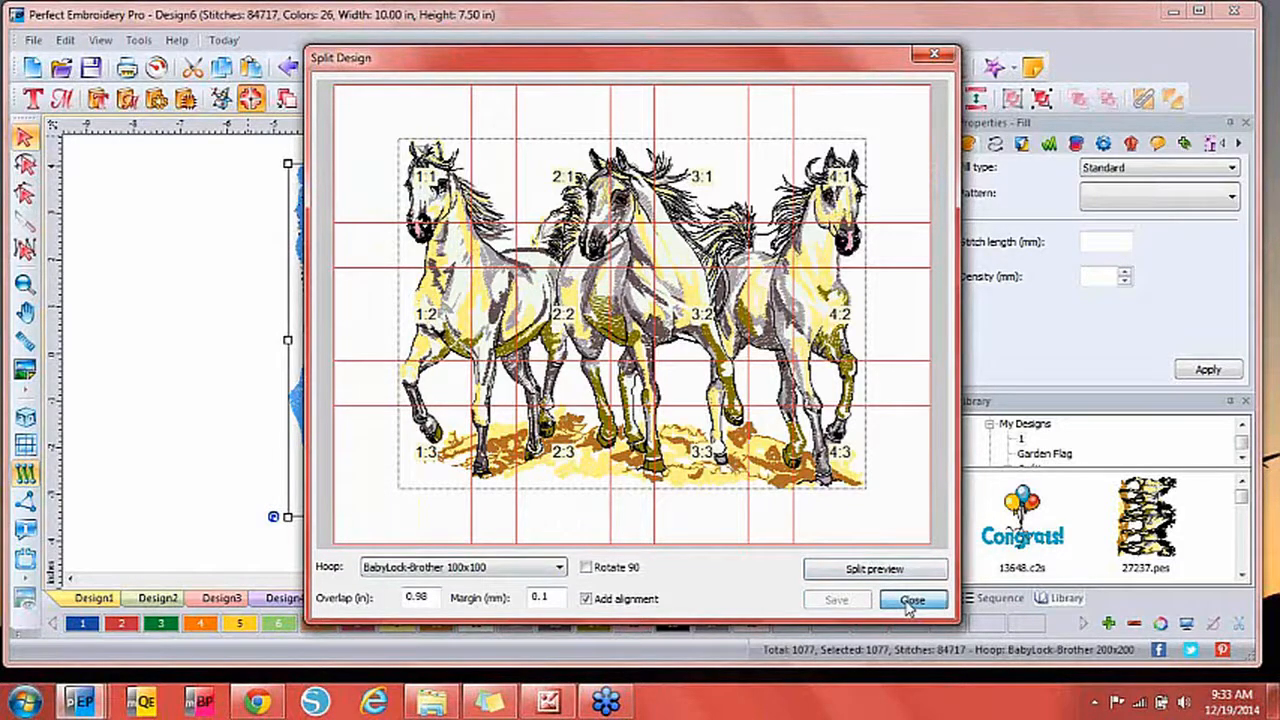
click(909, 603)
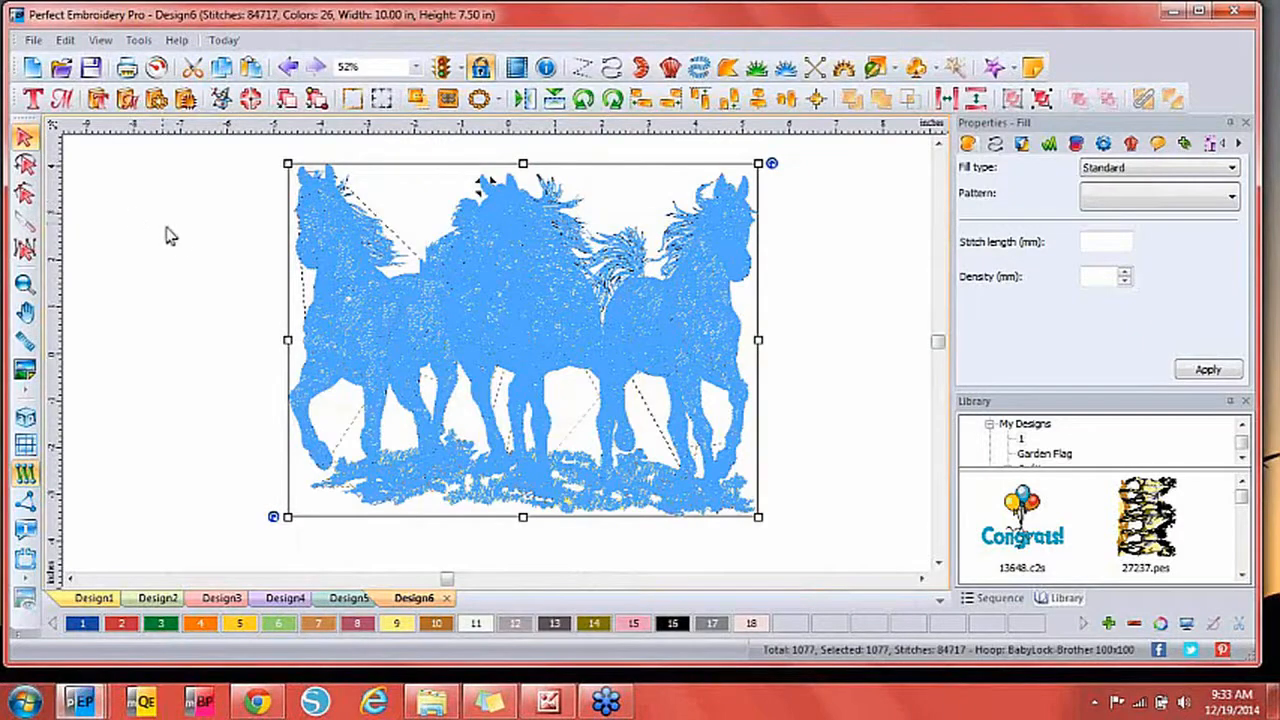
click(821, 474)
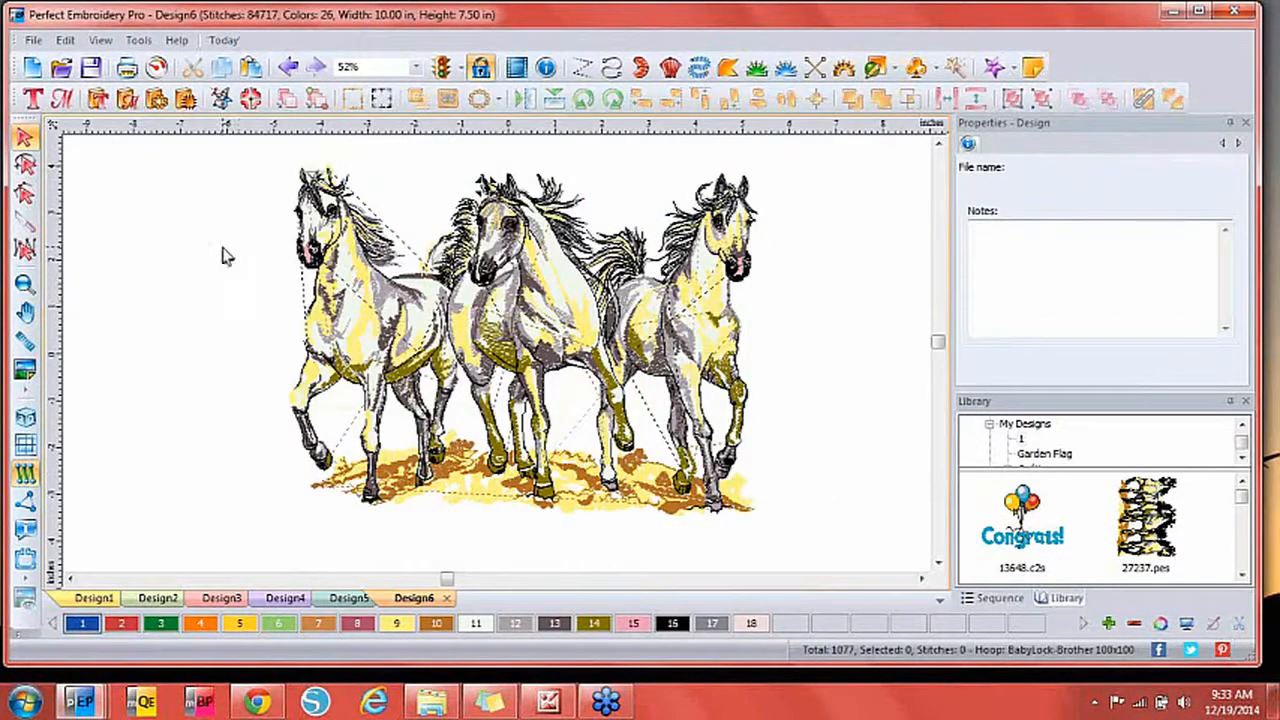
click(25, 136)
click(32, 67)
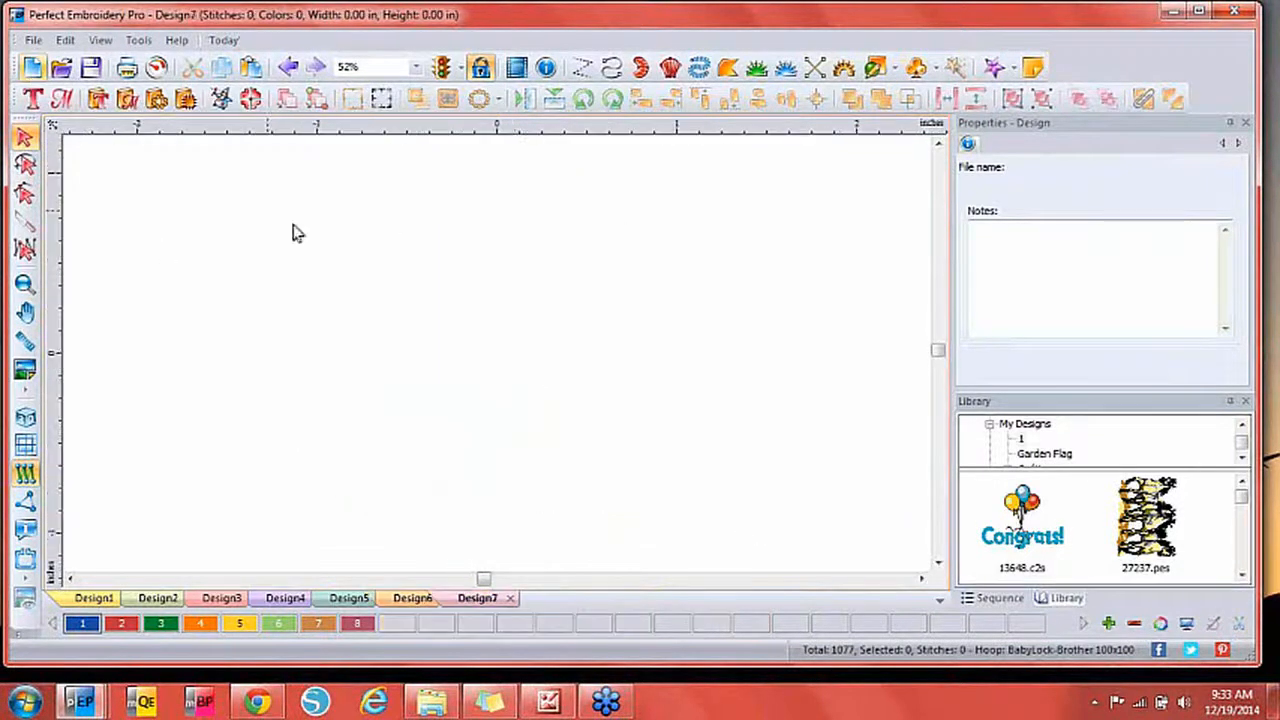
click(1241, 577)
click(1241, 577)
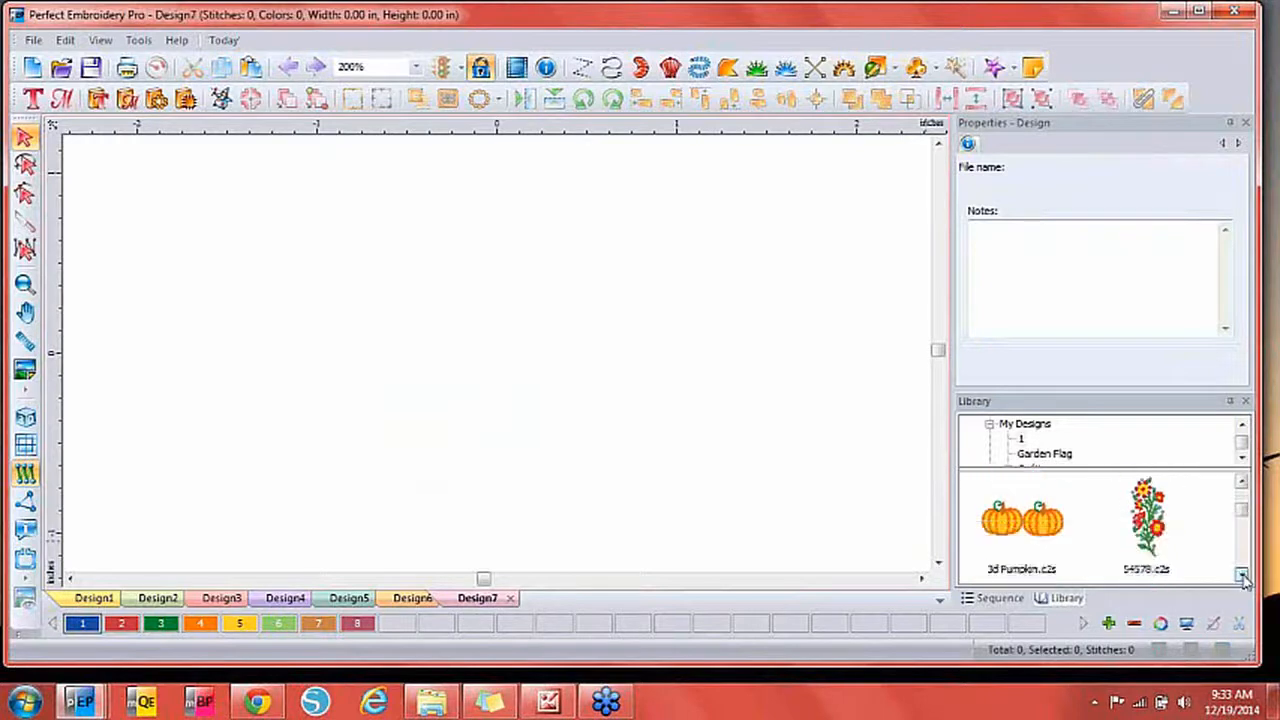
drag(1165, 538, 456, 363)
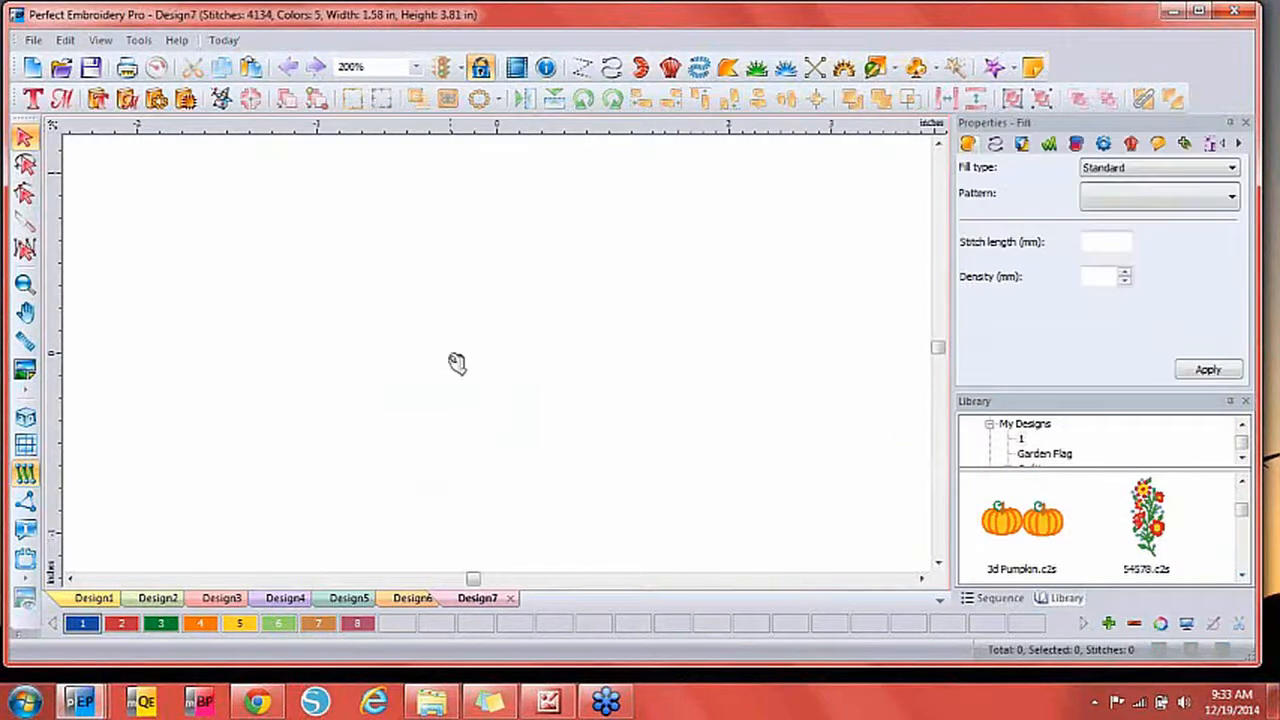
click(686, 402)
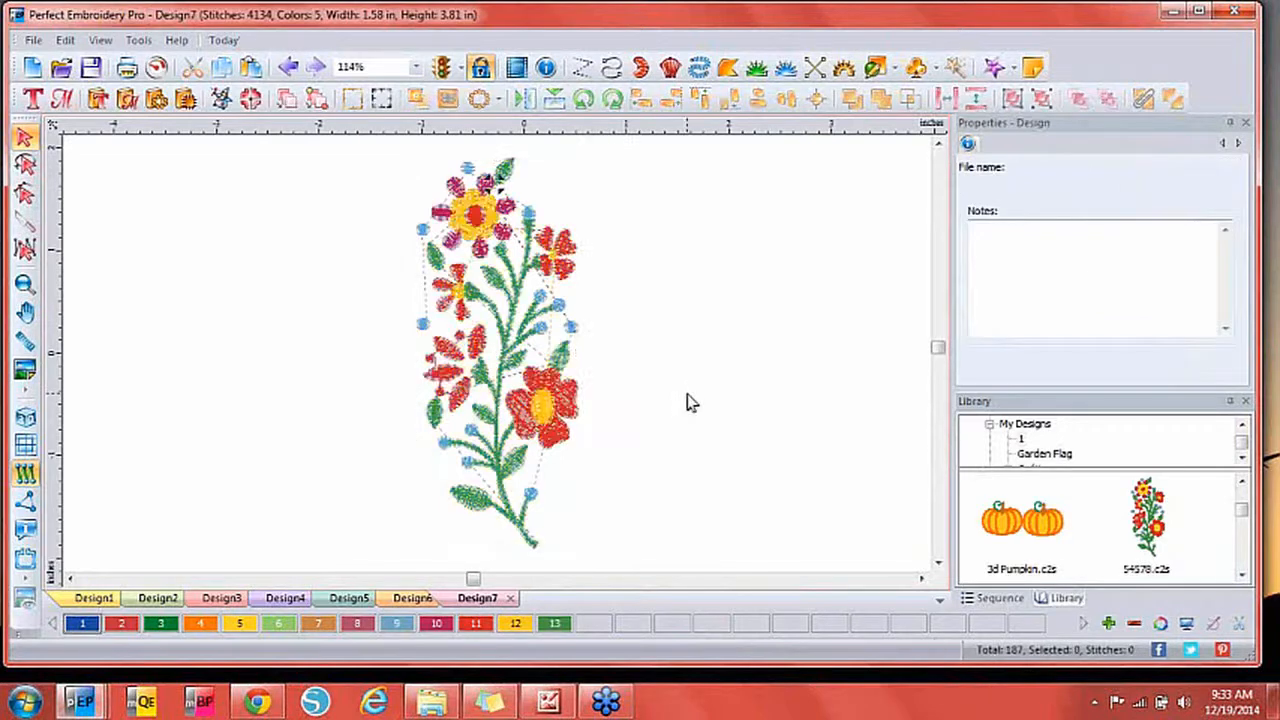
click(28, 421)
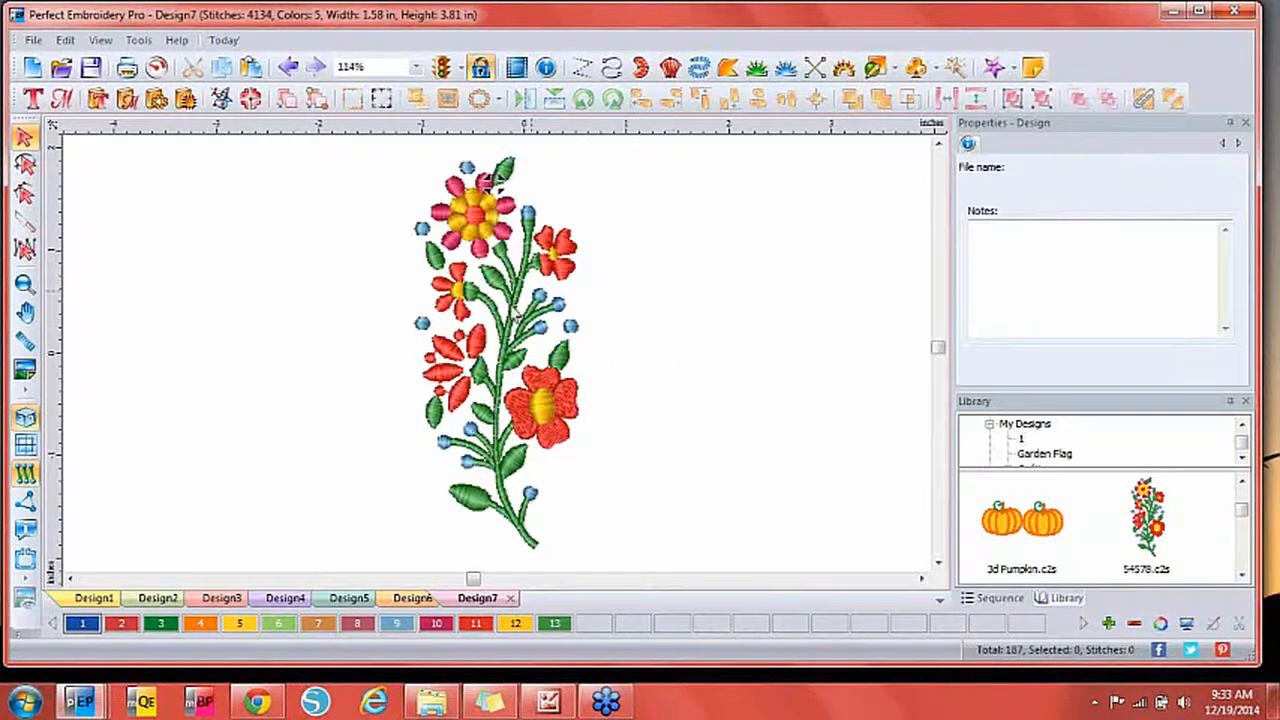
click(488, 340)
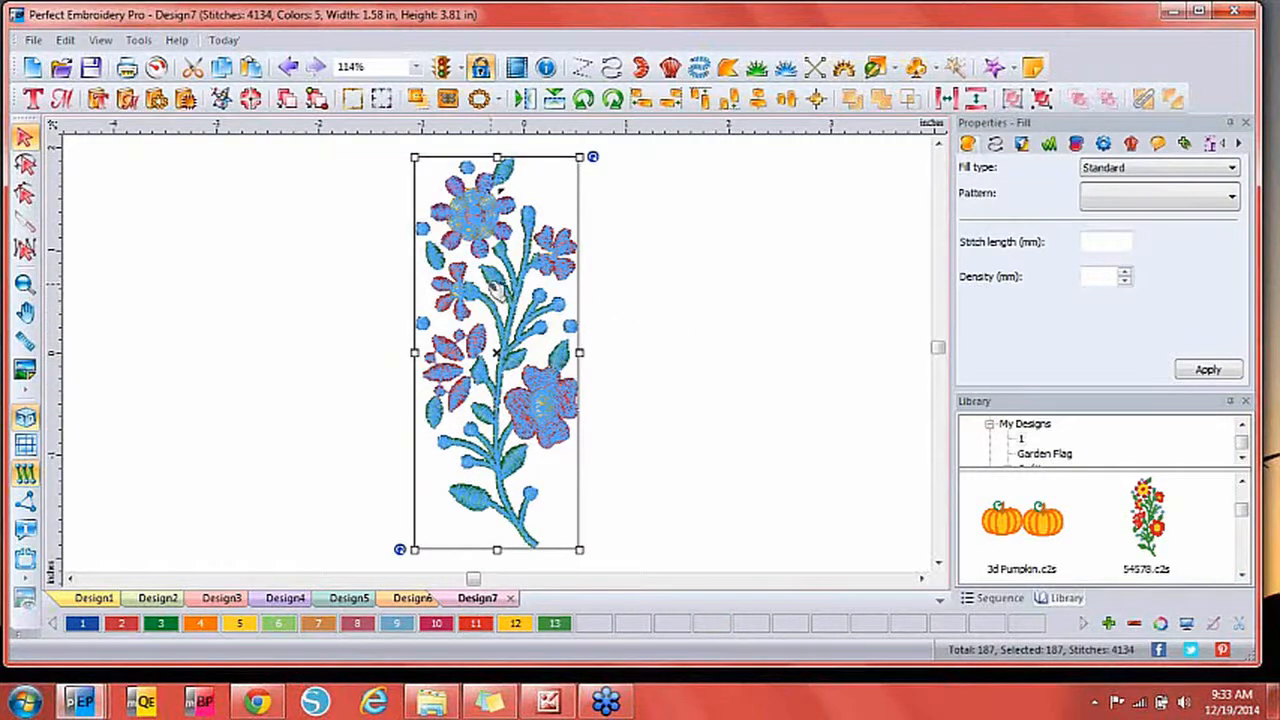
click(584, 100)
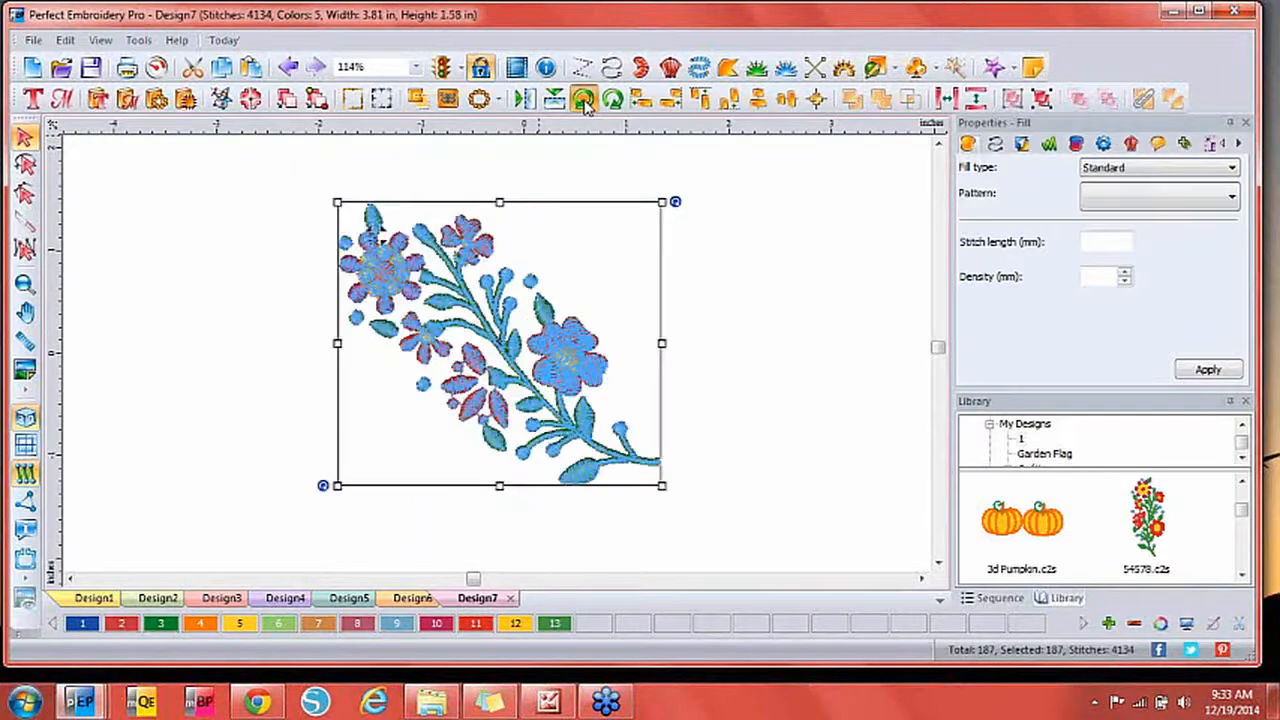
click(584, 100)
click(728, 344)
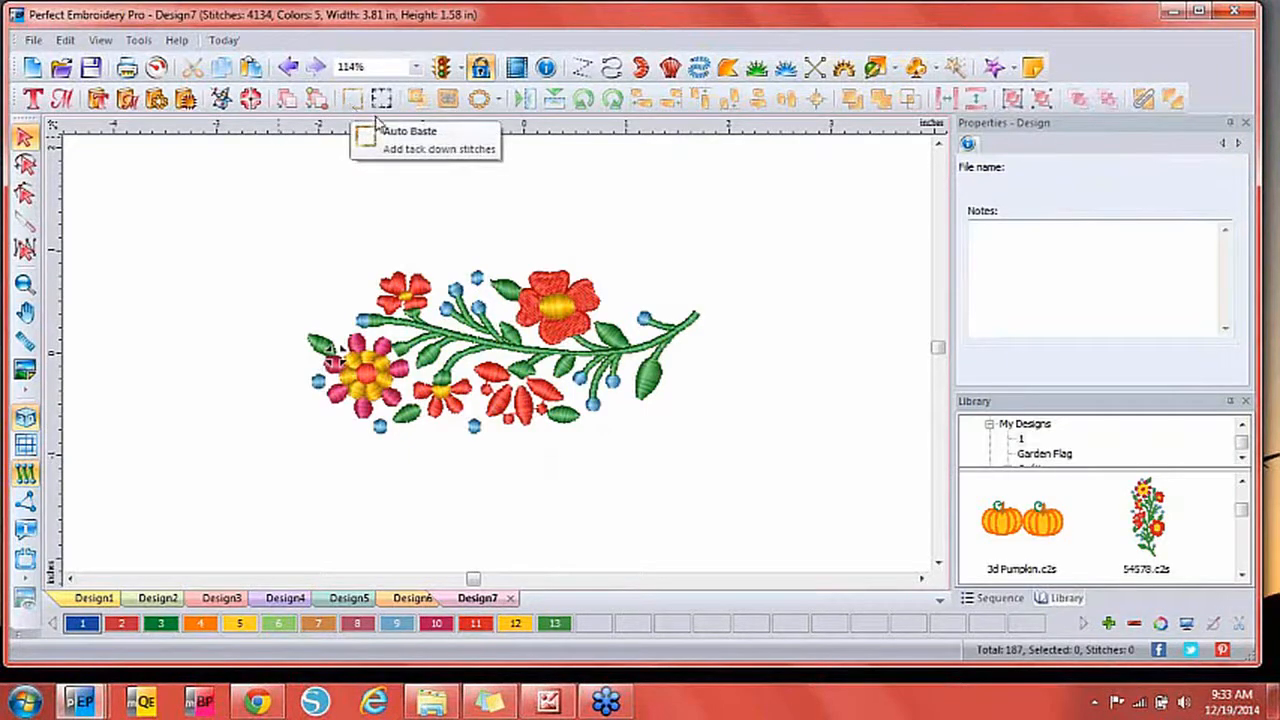
click(396, 345)
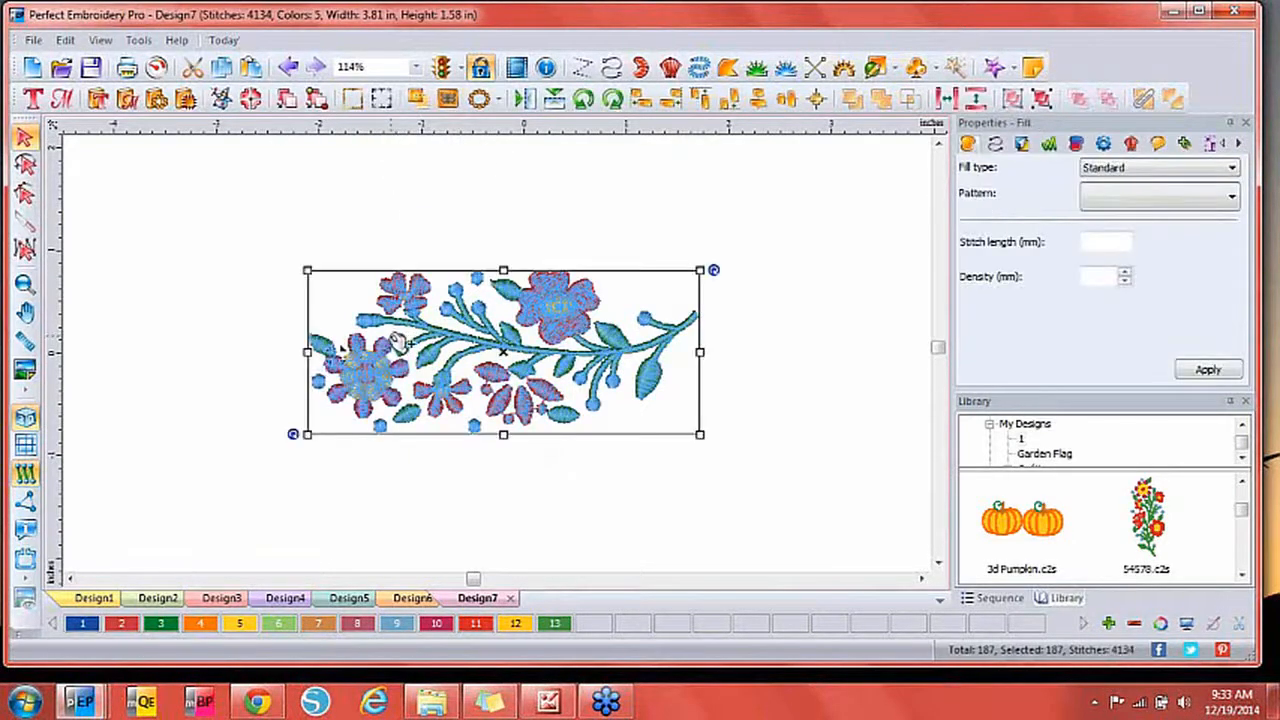
key(ctrl+v)
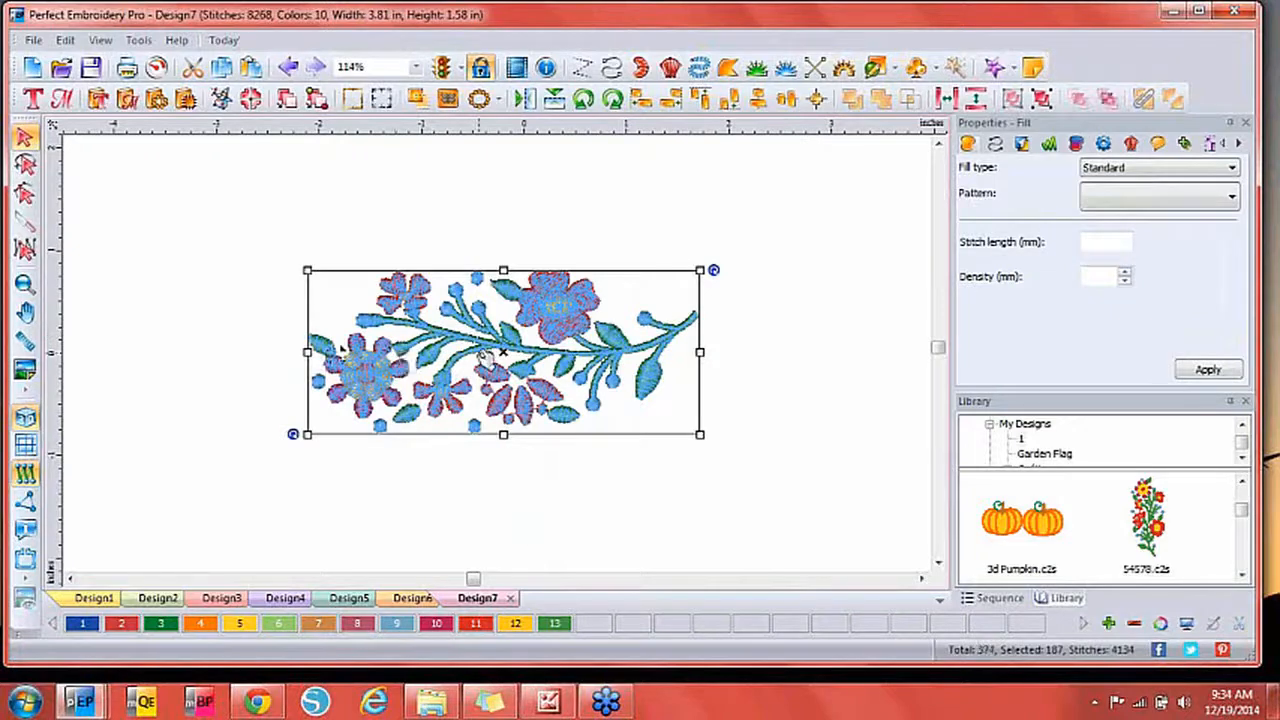
drag(520, 350, 900, 357)
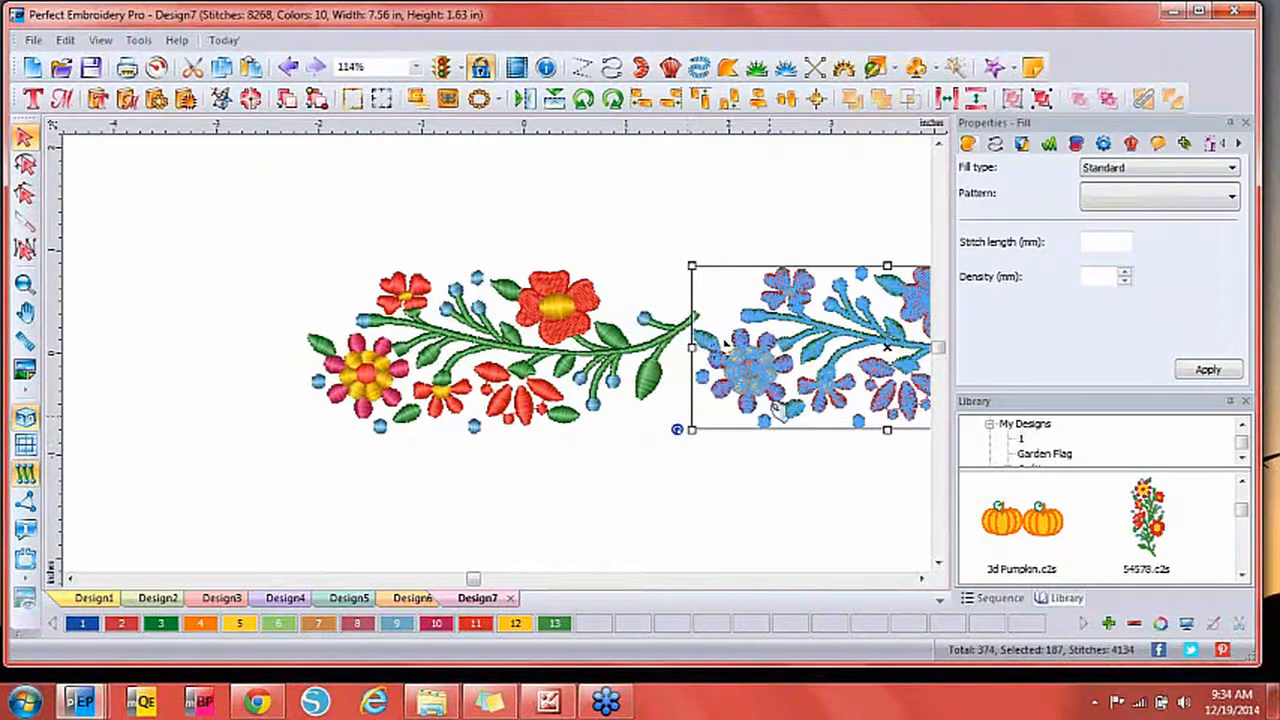
key(Delete)
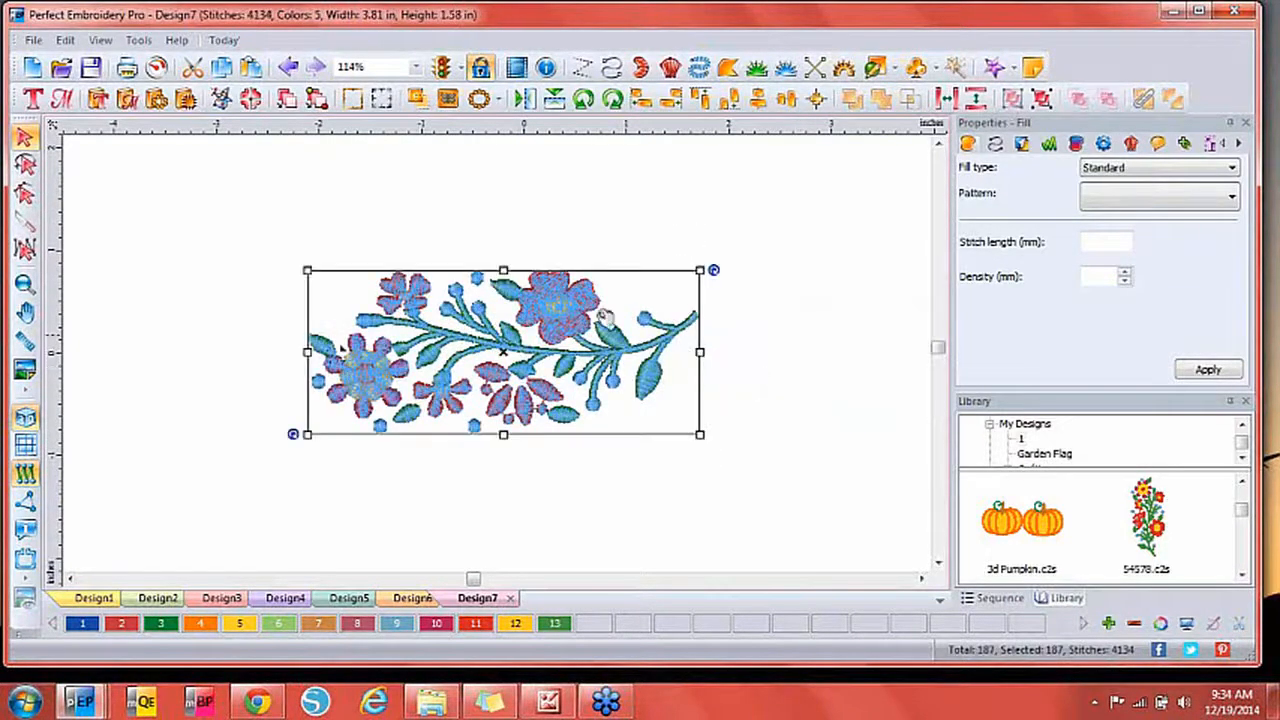
Add placement marks at the top-left, bottom-left, bottom-right and top-right corners.
click(385, 109)
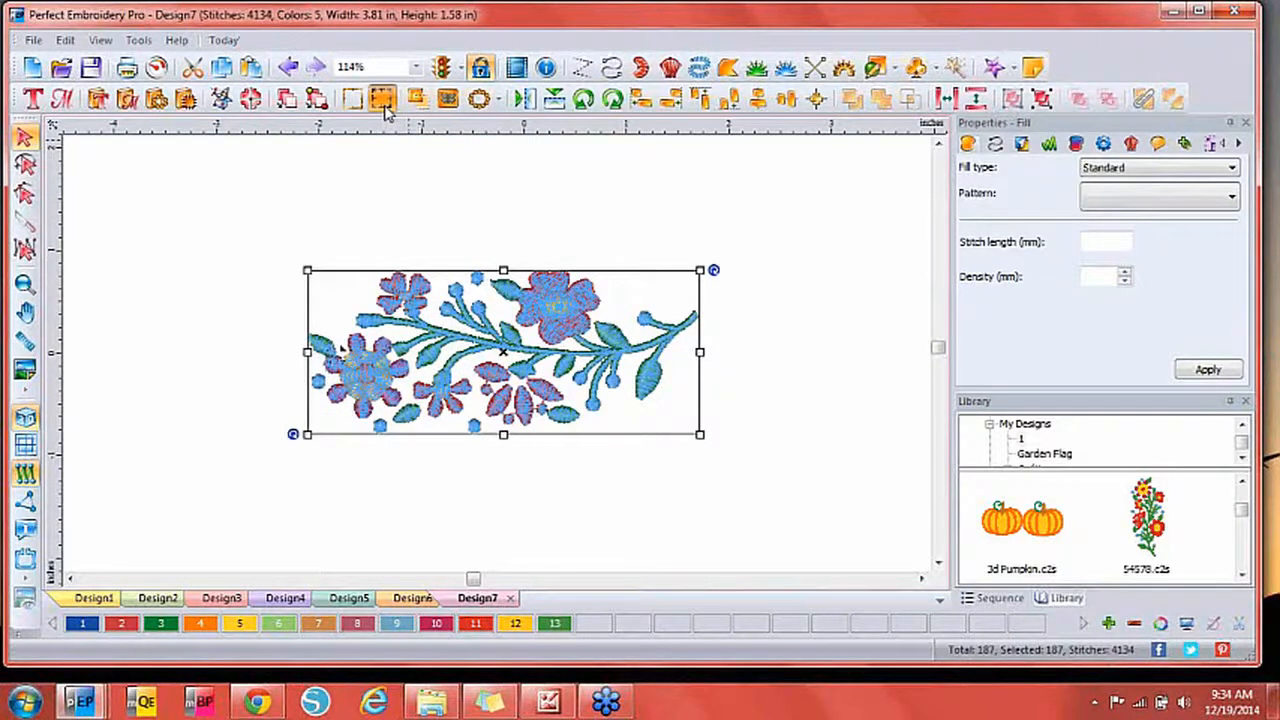
click(570, 252)
click(571, 352)
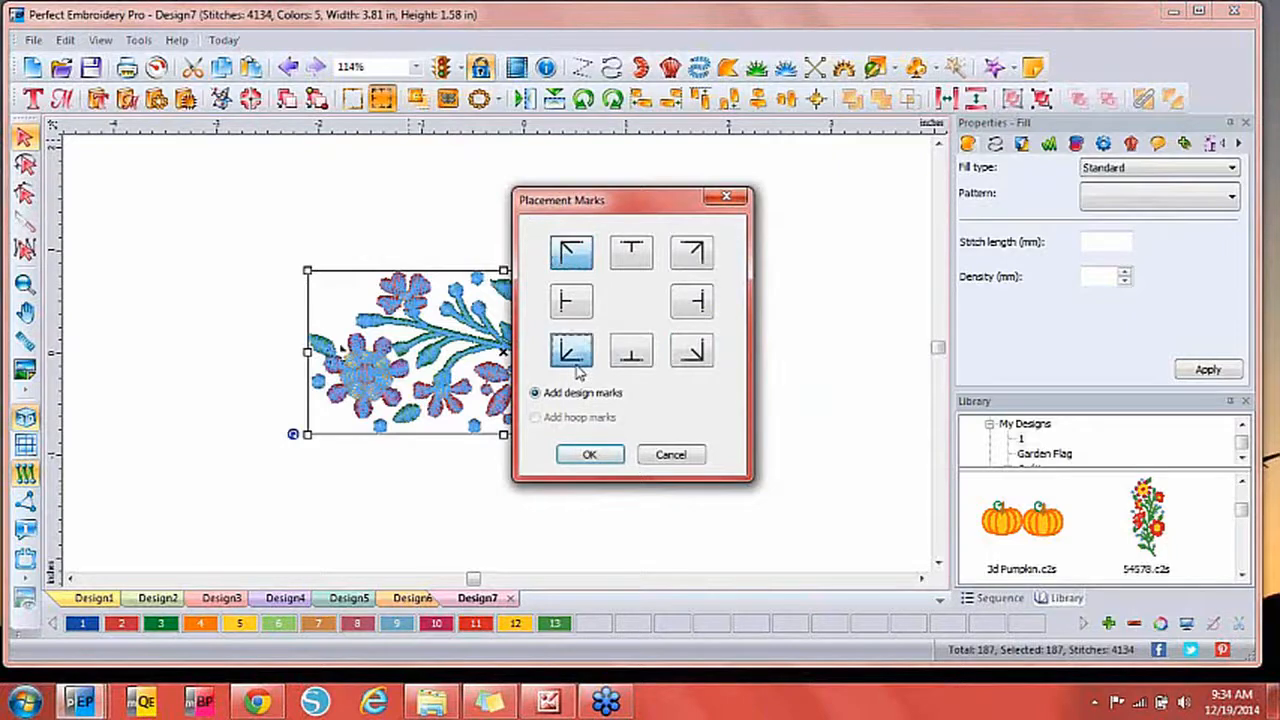
click(692, 352)
click(692, 252)
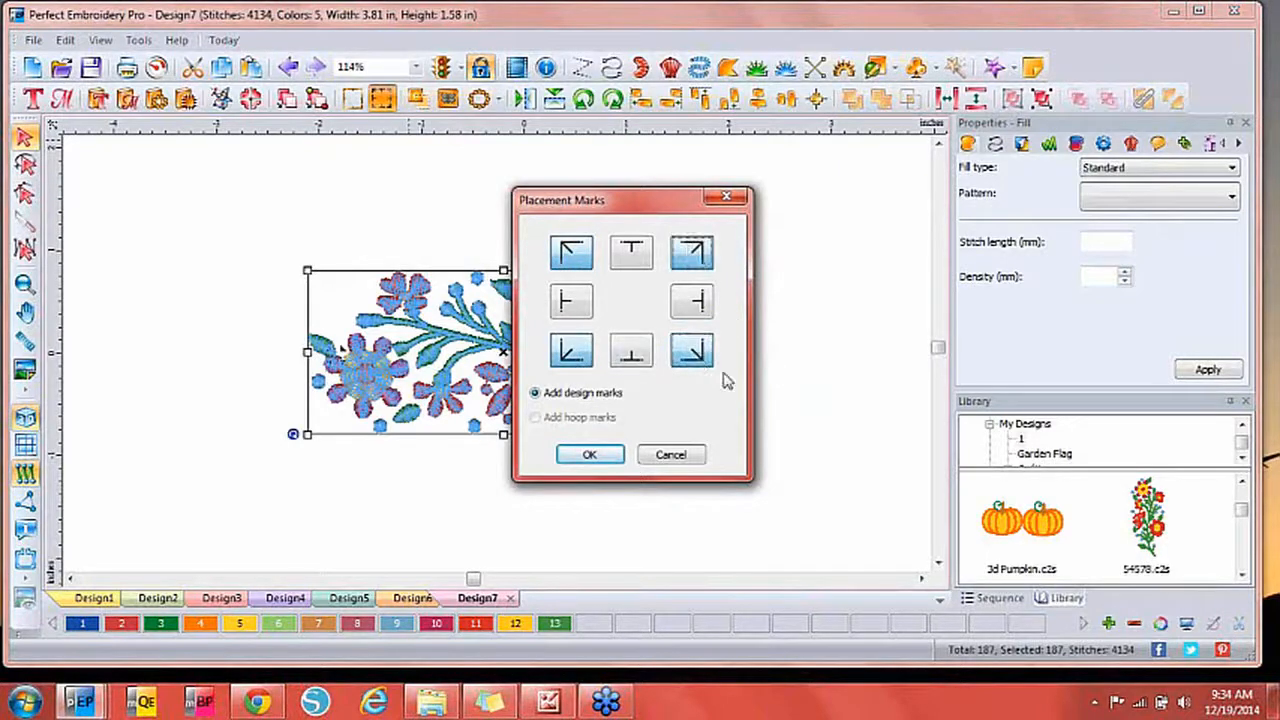
click(588, 458)
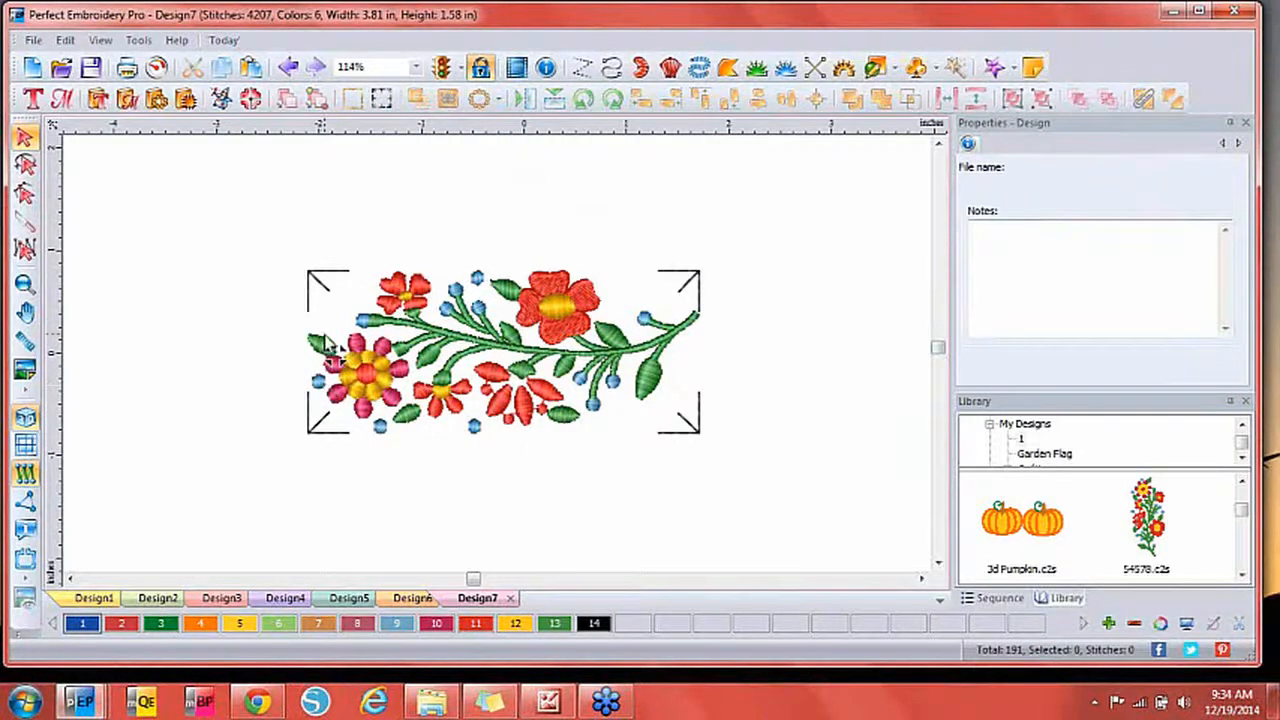
Test-move the two left placement marks, undo the moves, and select the whole design.
click(328, 282)
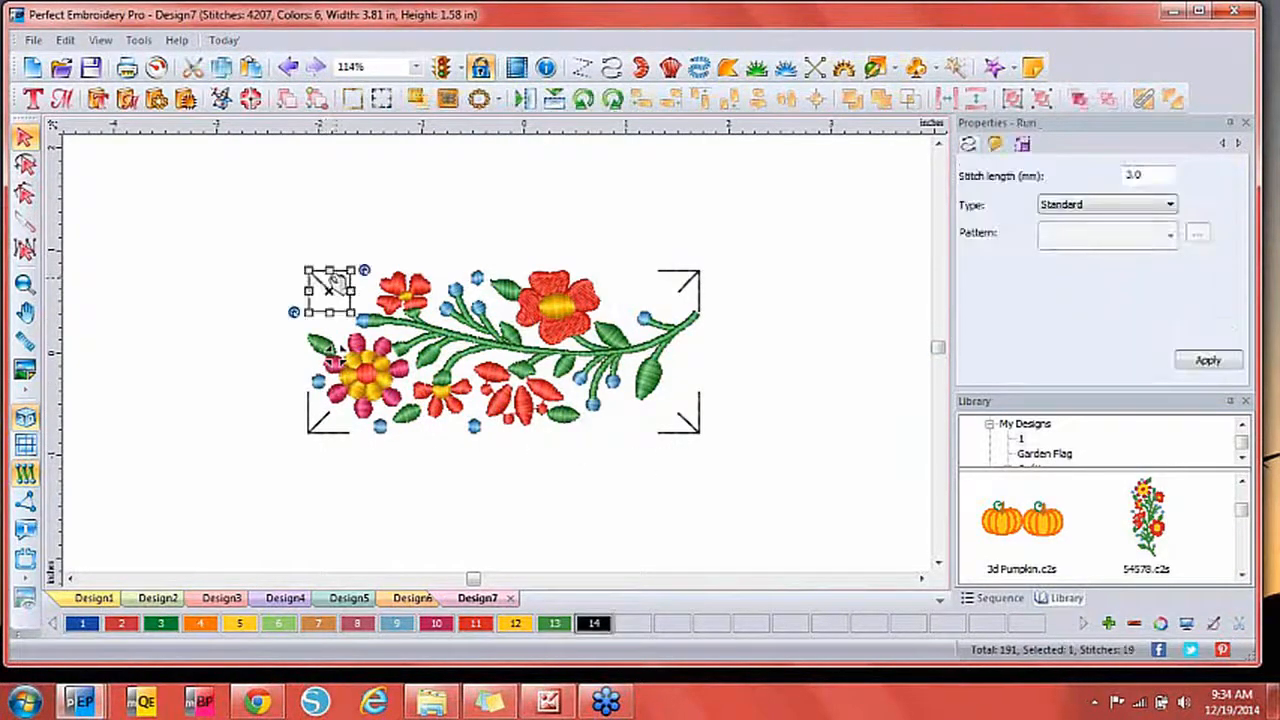
drag(328, 282, 292, 276)
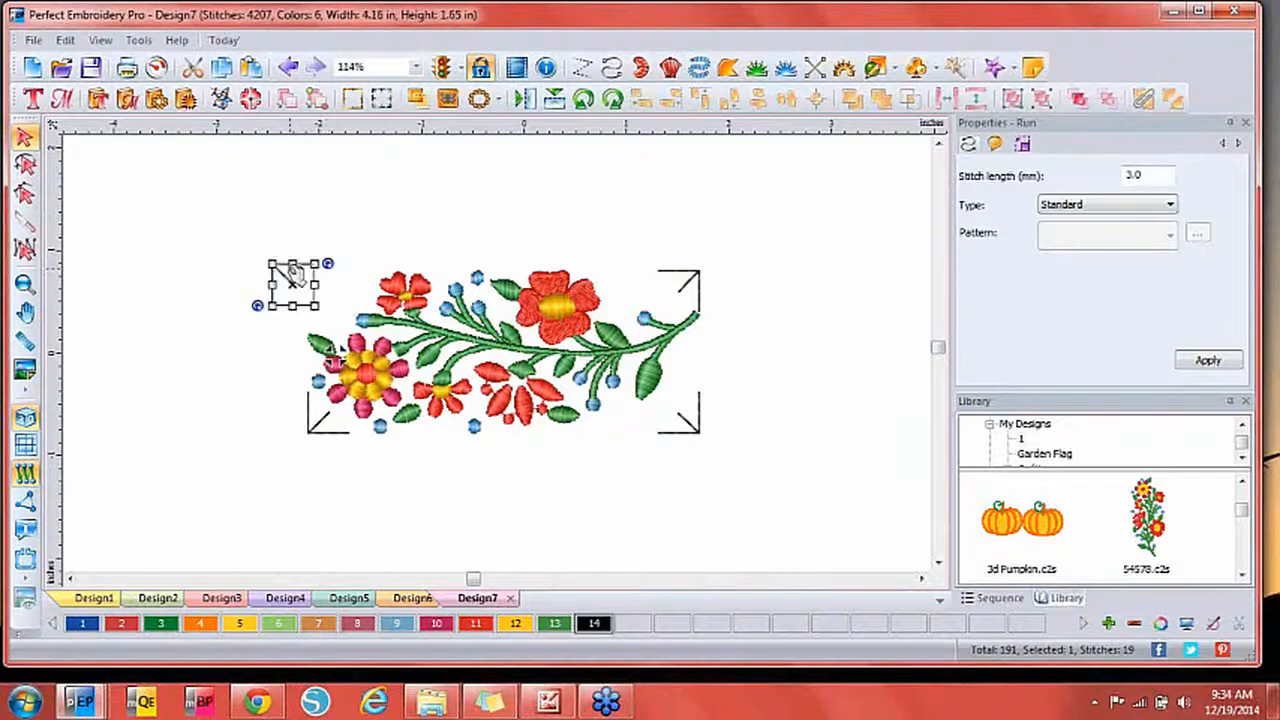
click(312, 416)
mouse_move(312, 416)
mouse_down()
mouse_move(275, 416)
mouse_move(294, 431)
mouse_up()
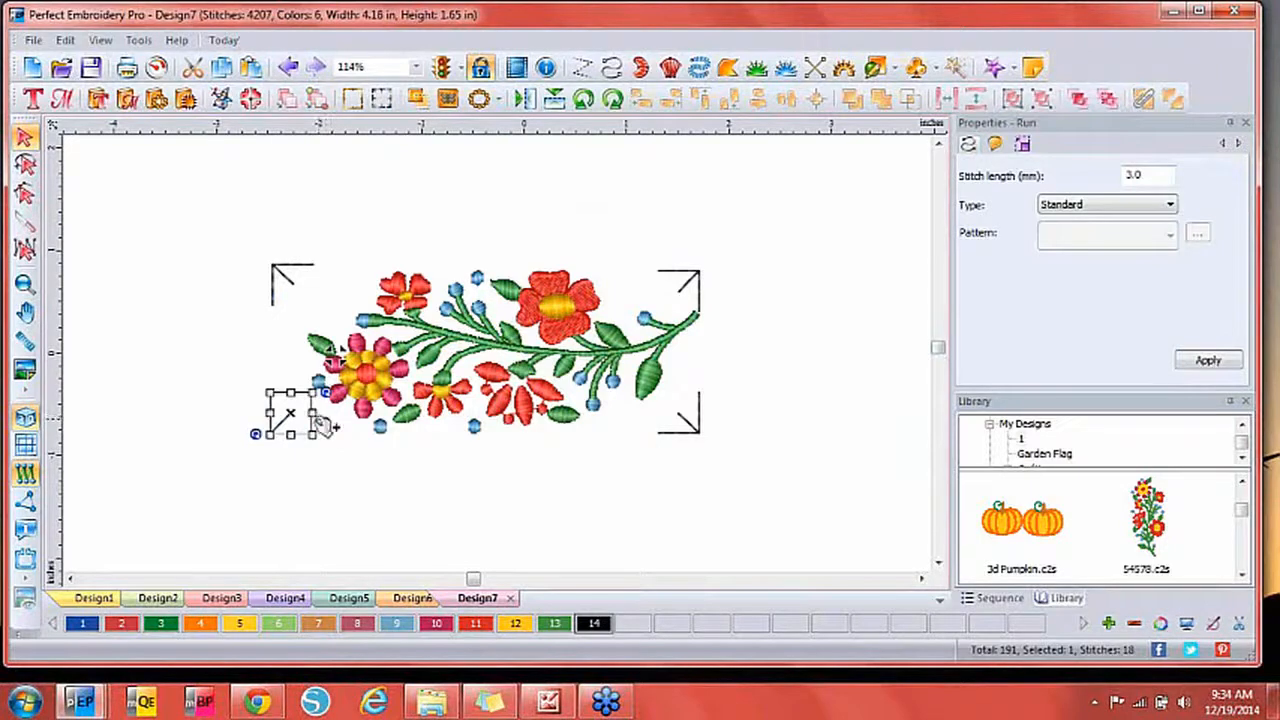
key(ctrl+z)
key(ctrl+z)
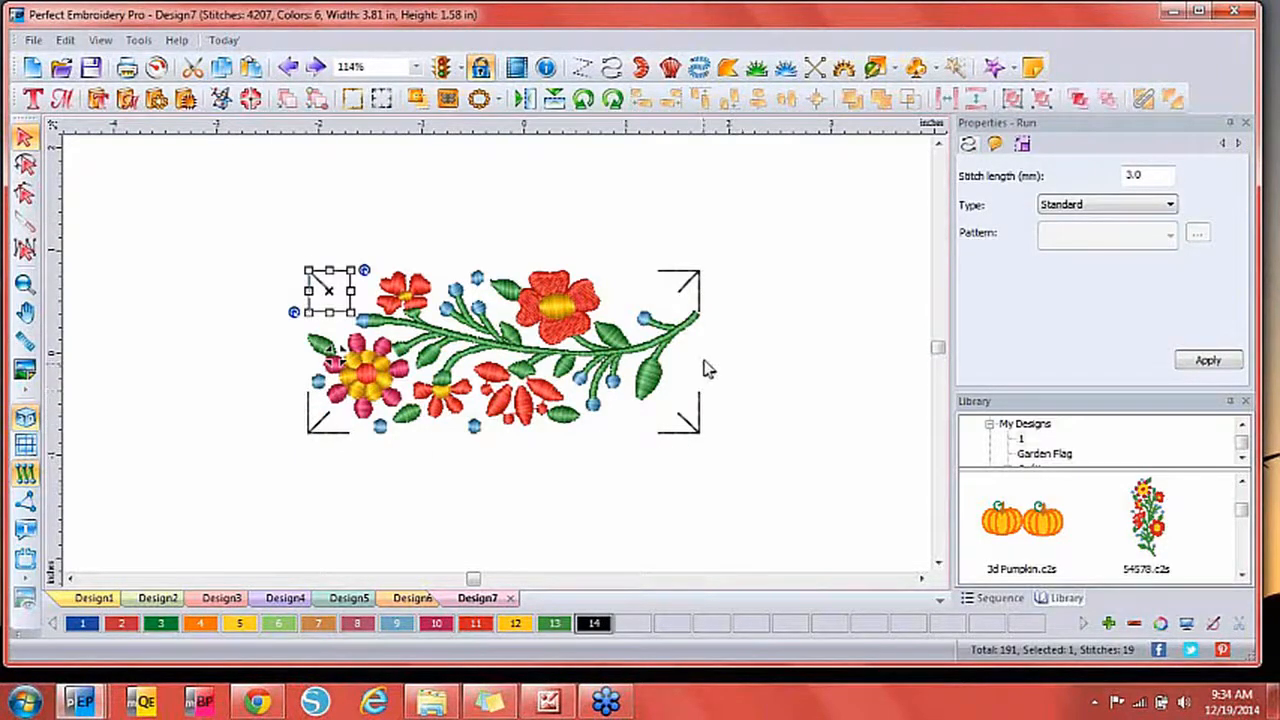
click(757, 353)
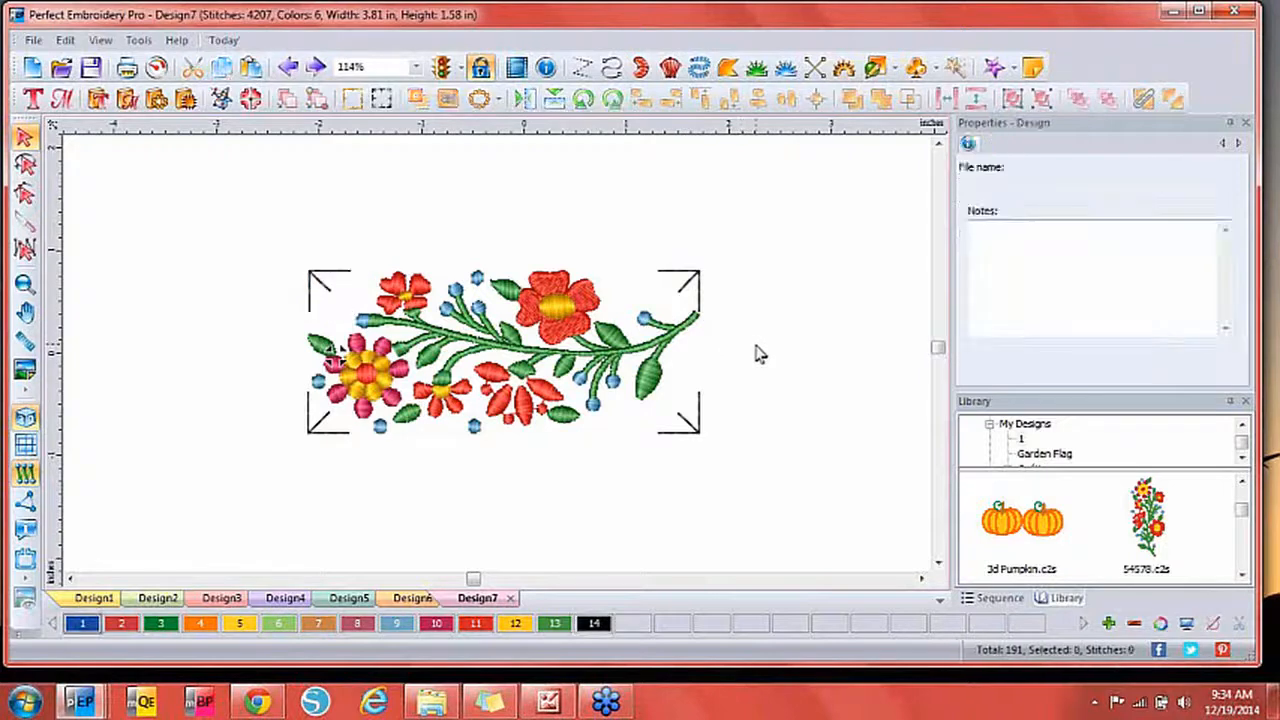
key(ctrl+a)
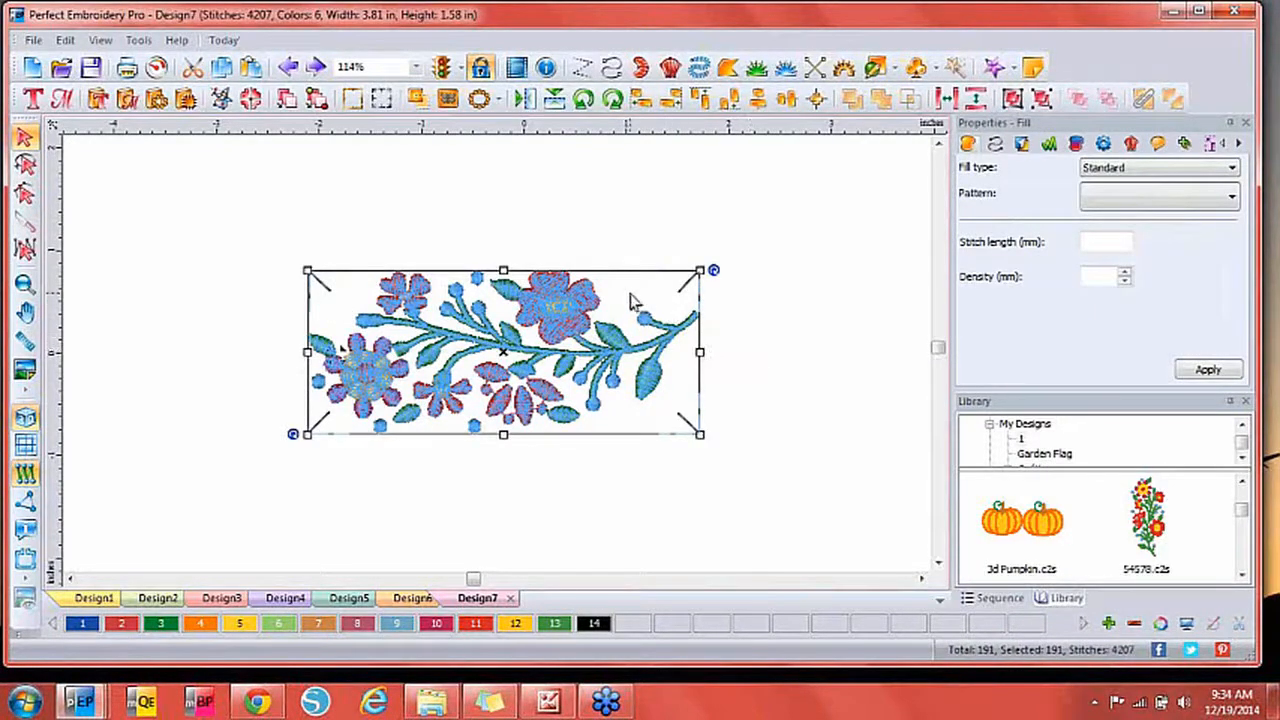
Paste a copy of the marked floral spray and drag it right of the original, aligned with the marks.
key(ctrl+v)
drag(576, 351, 935, 348)
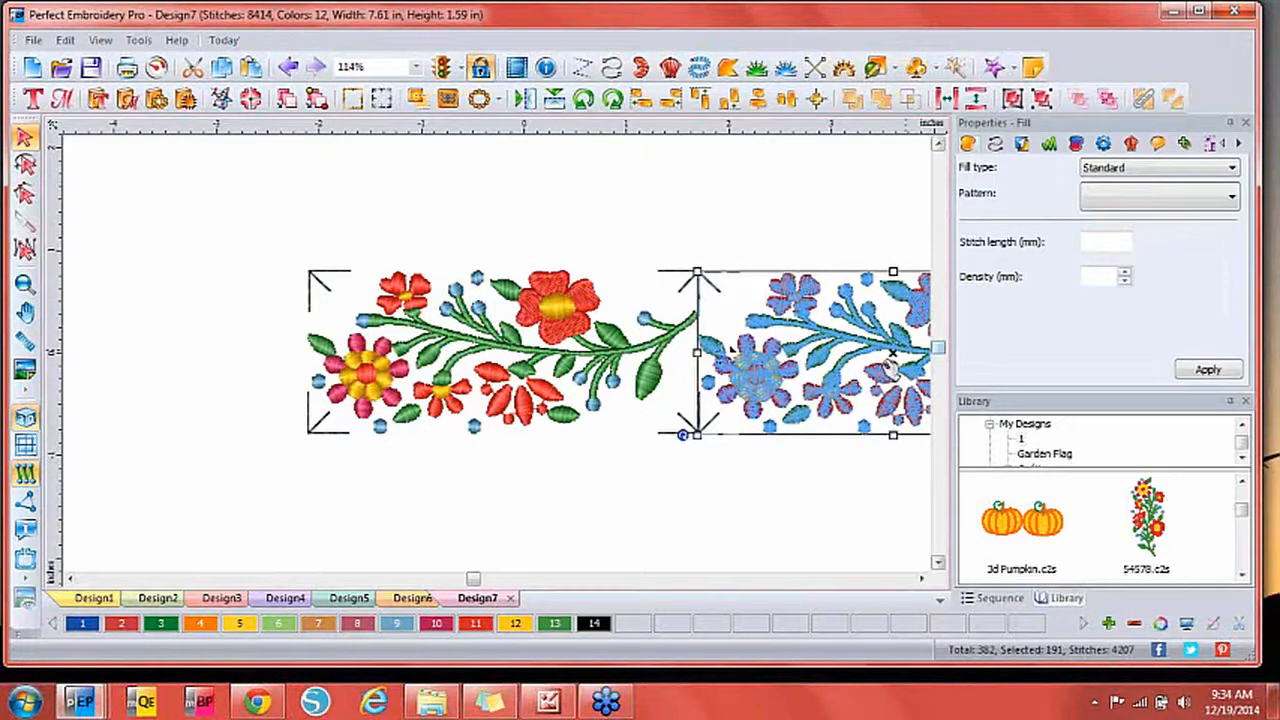
scroll(668, 226, up, 2)
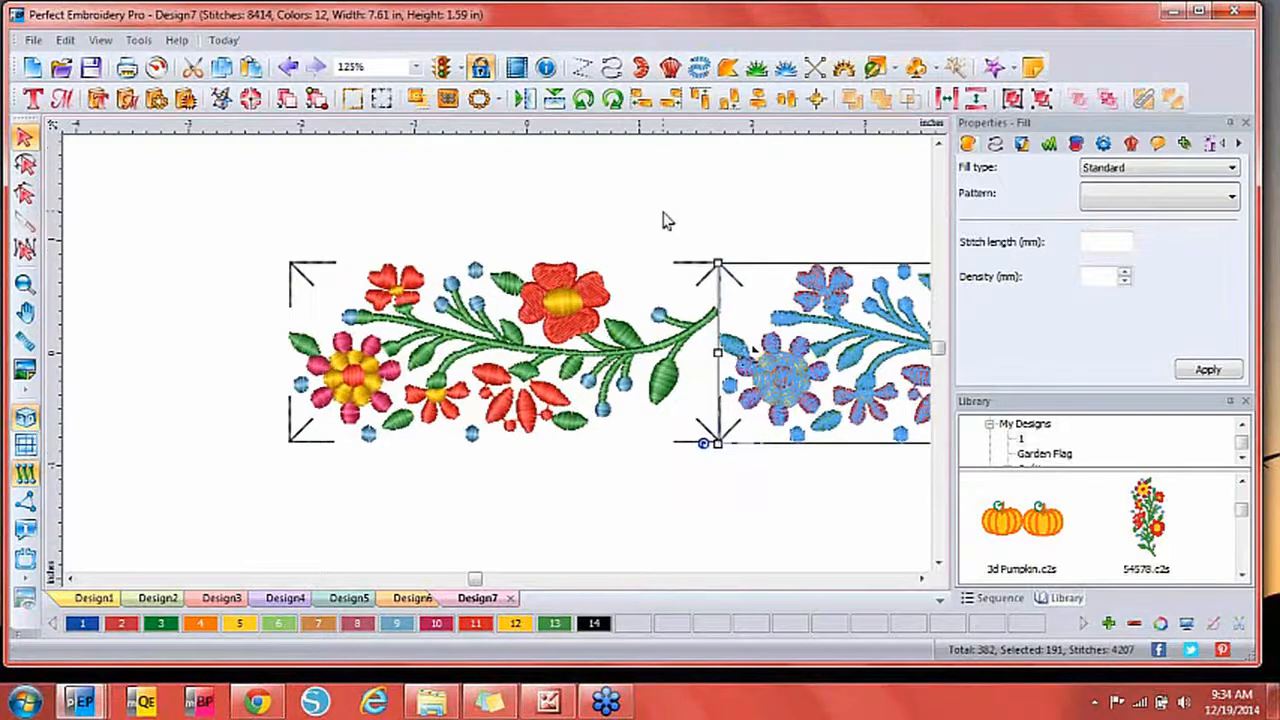
click(715, 502)
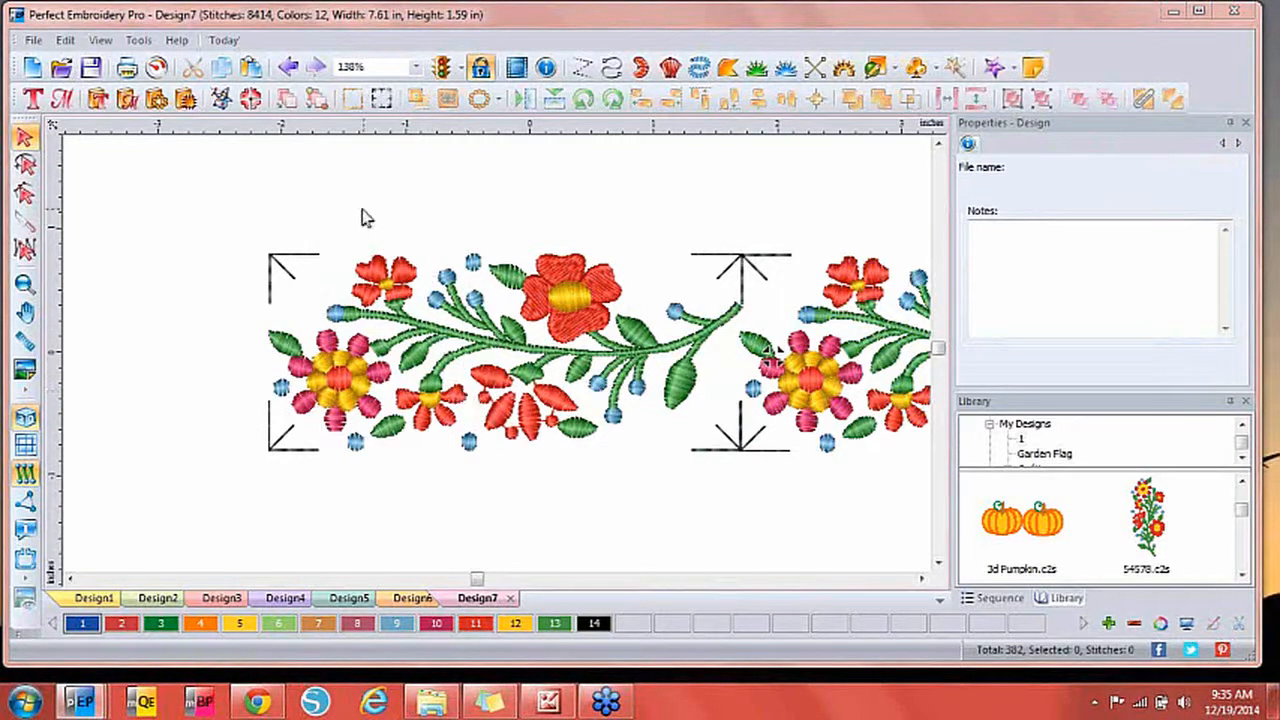
click(33, 41)
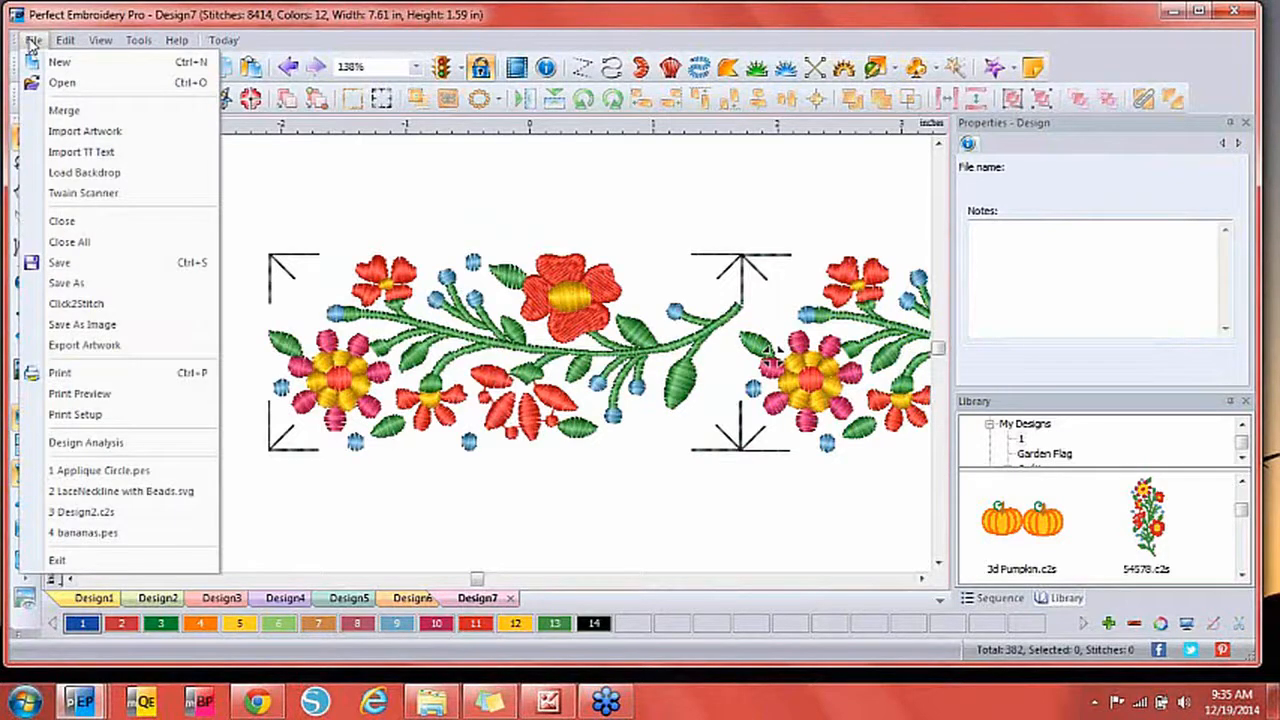
Start Click2Stitch and select Knit Light (Jersey, Onsie, T-Shirt) as the fabric.
click(60, 304)
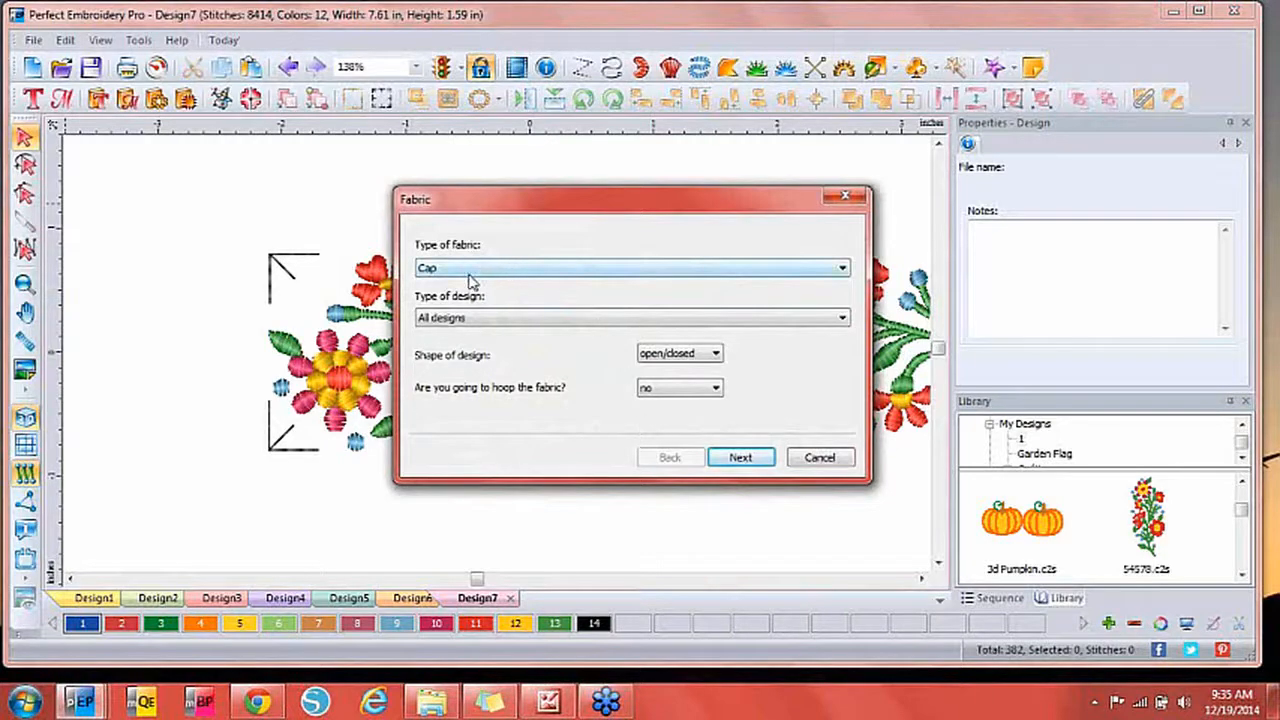
drag(419, 208, 336, 196)
click(357, 260)
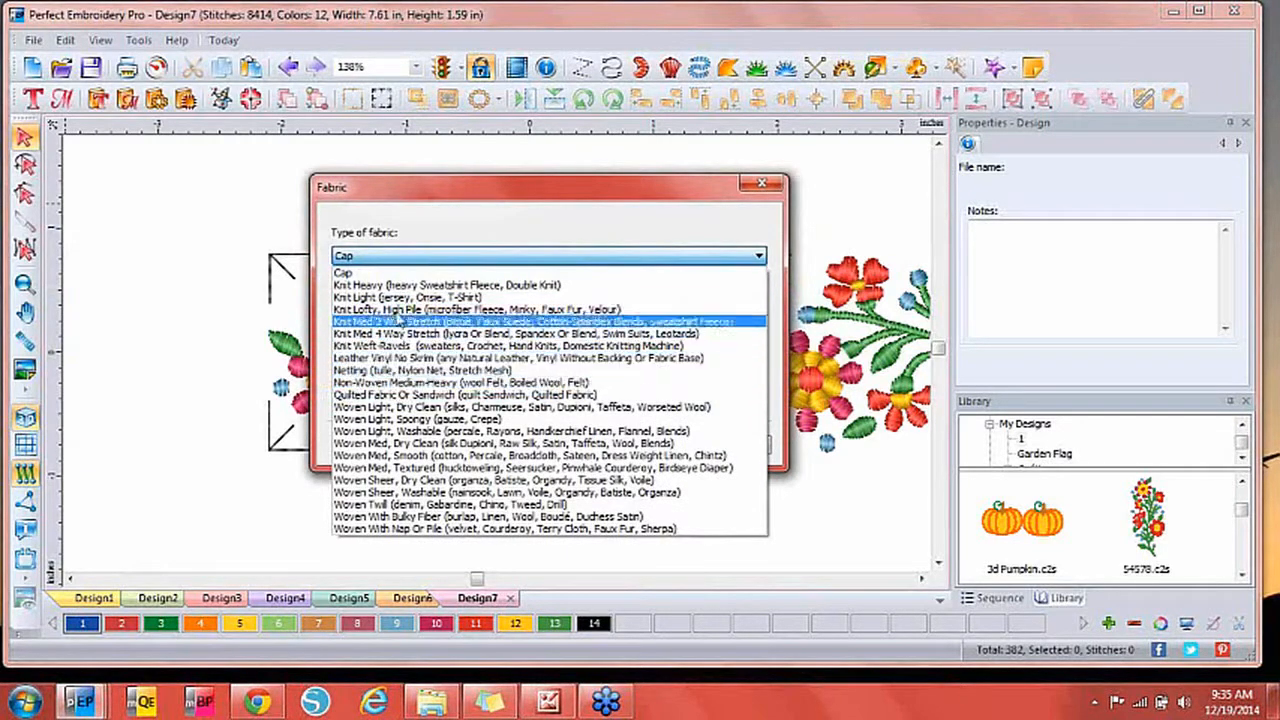
click(398, 300)
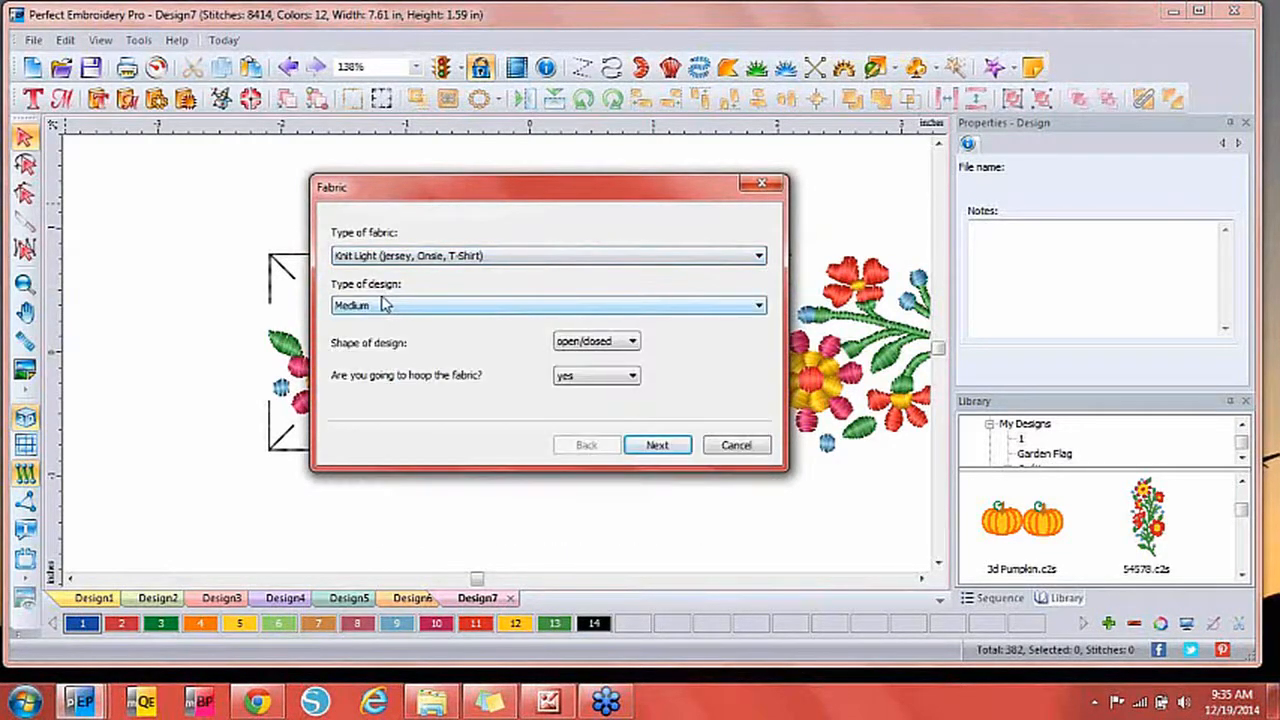
Apply the new density, underlay and pull settings for 10482 stitches, then finish the wizard.
click(668, 447)
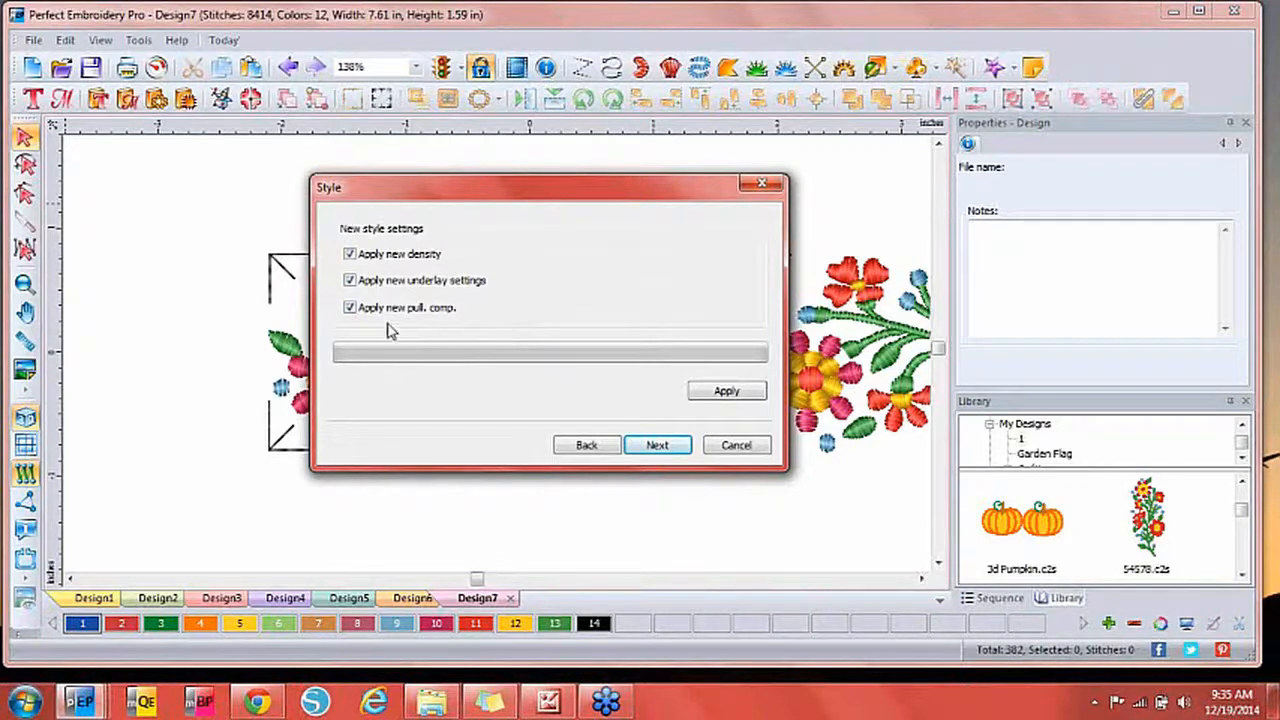
click(724, 392)
click(635, 382)
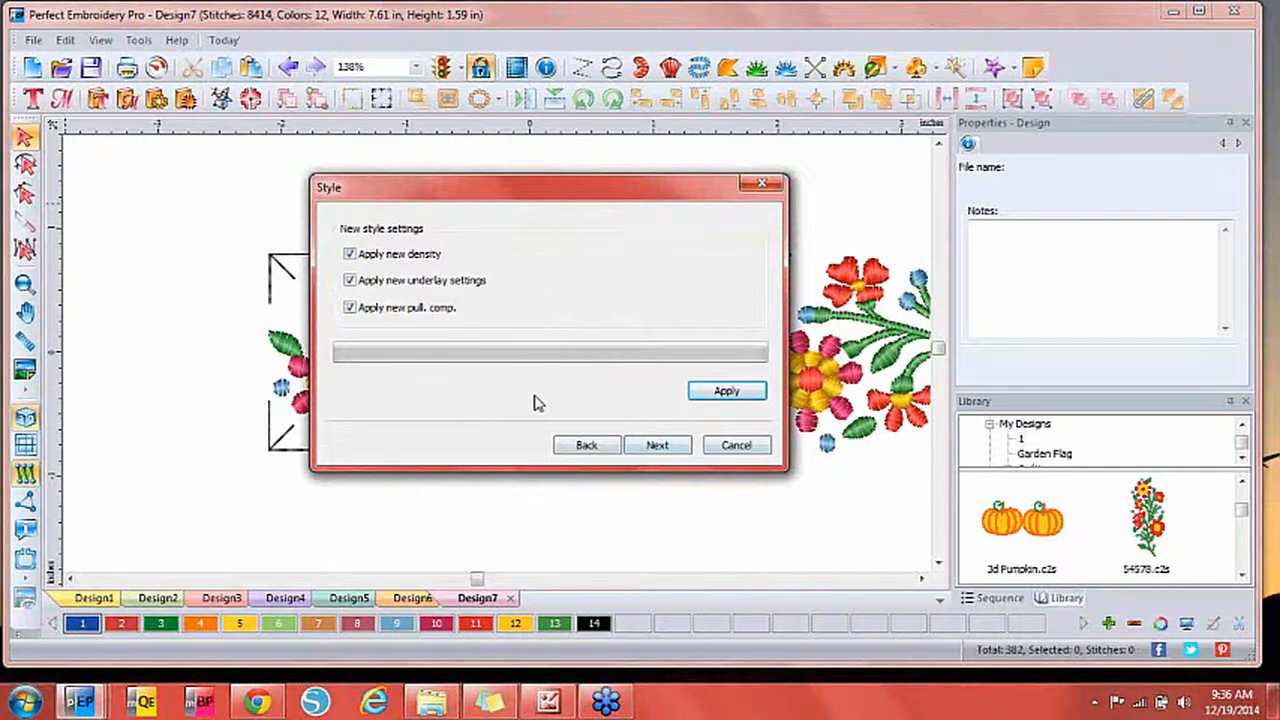
click(665, 447)
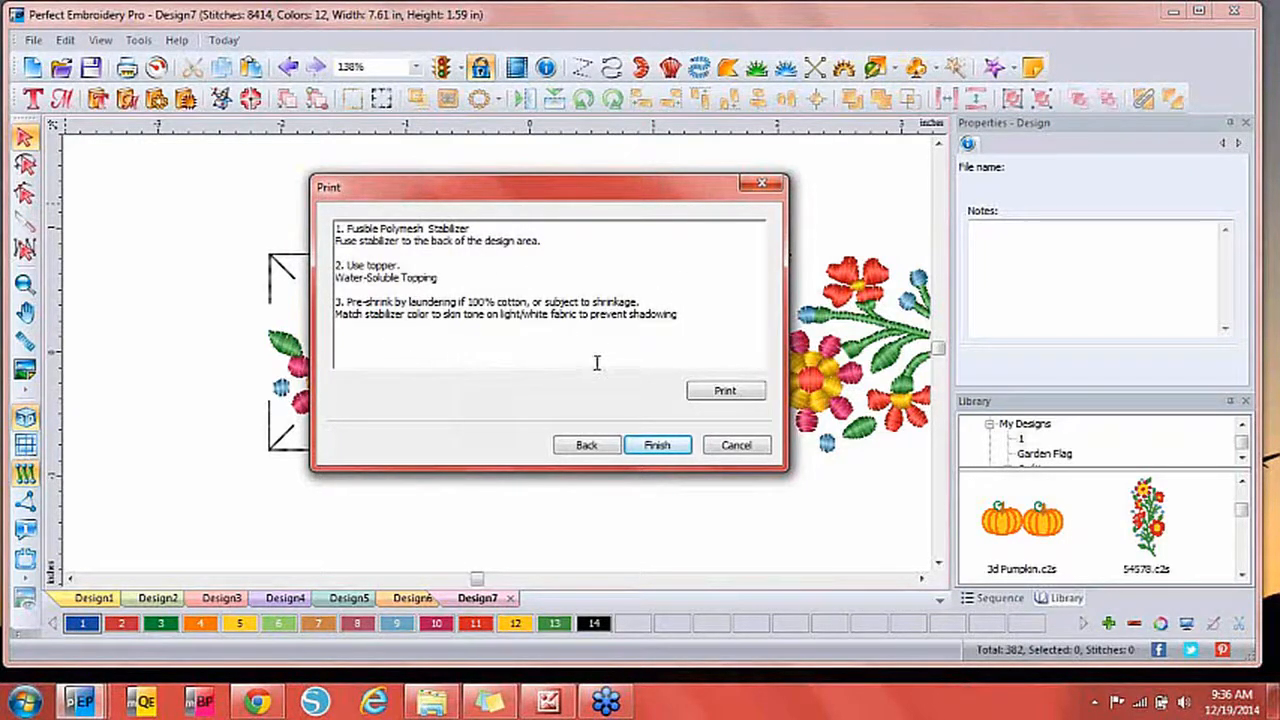
click(657, 446)
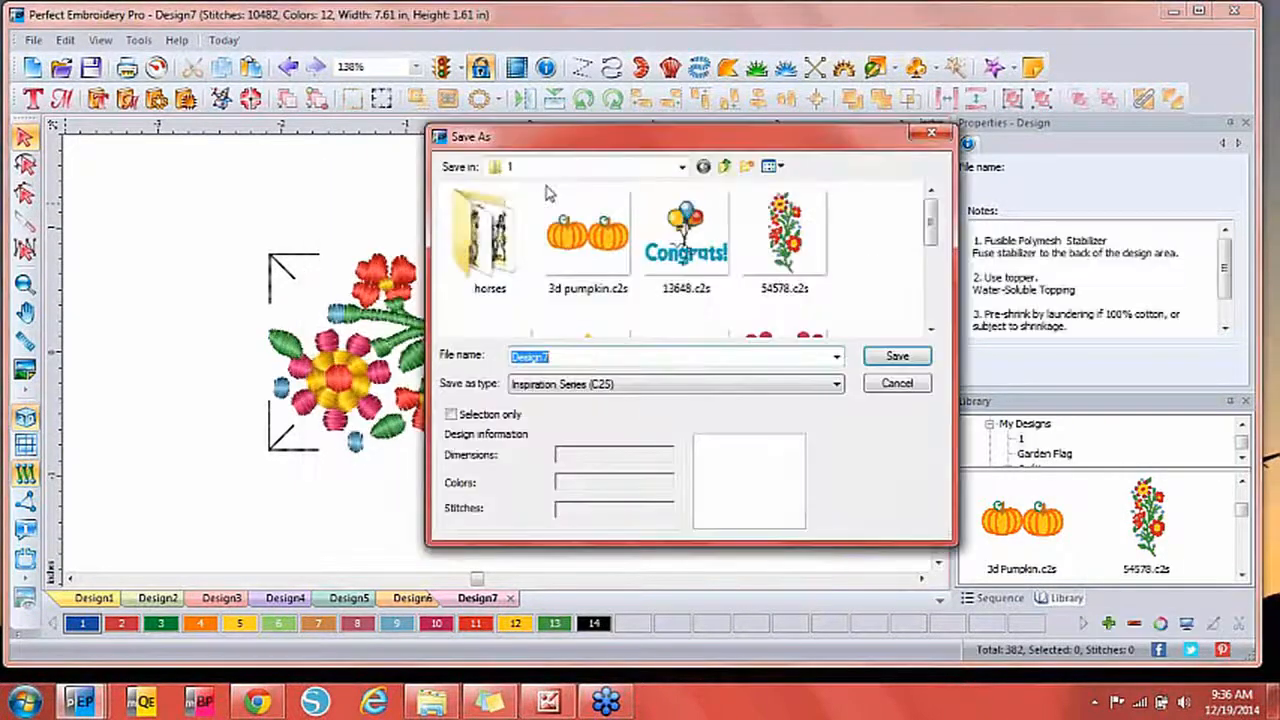
Save Design7 in Baby Lock/Brother Multi Needle (PES v9) format.
click(577, 386)
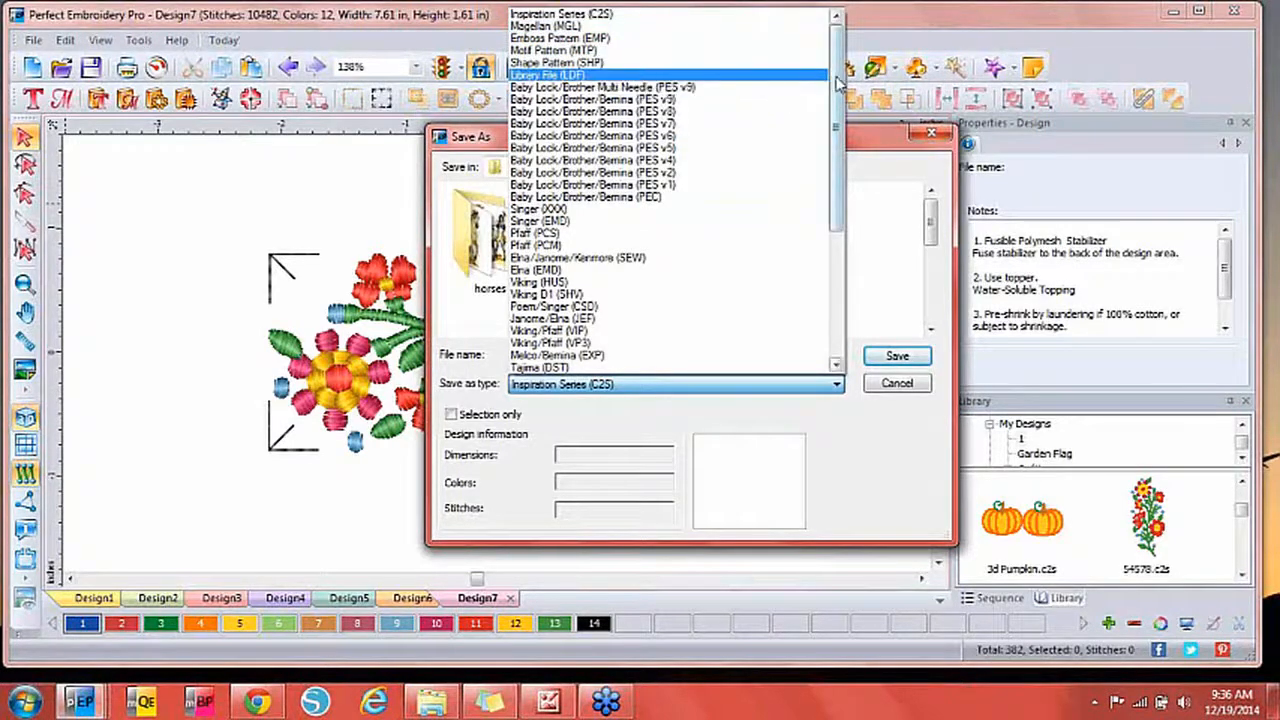
drag(840, 88, 838, 222)
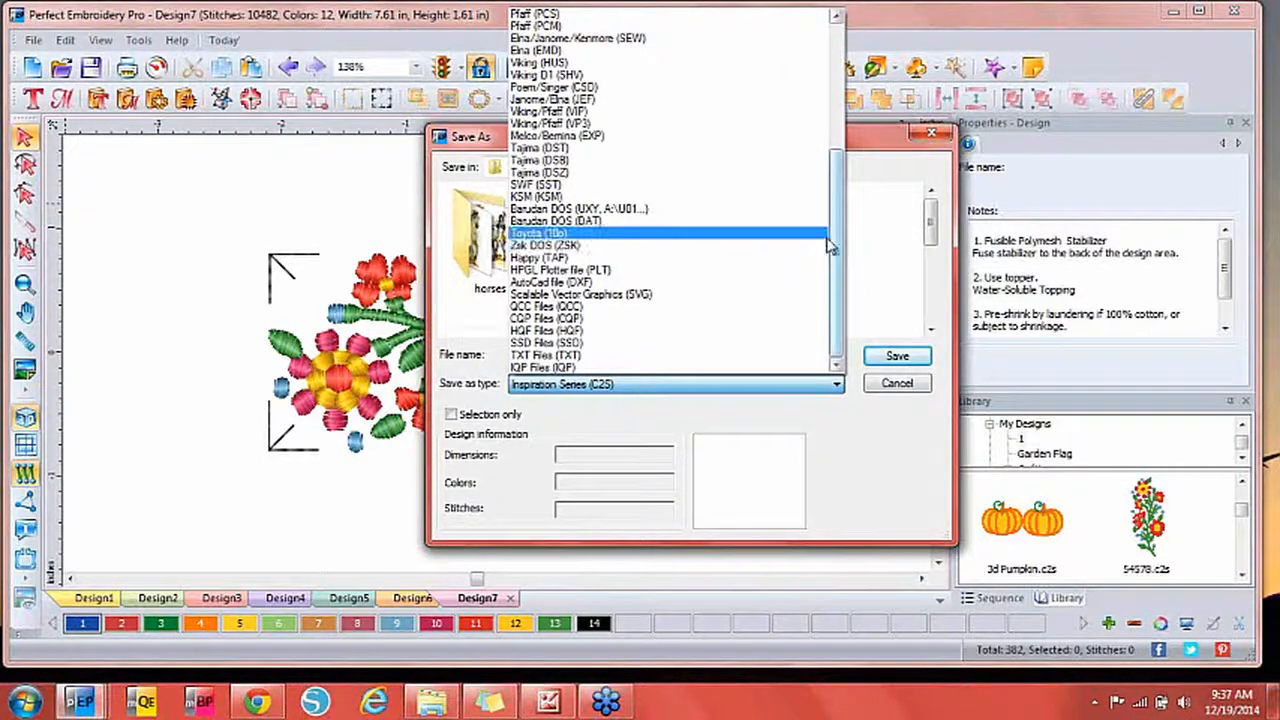
drag(835, 215, 835, 87)
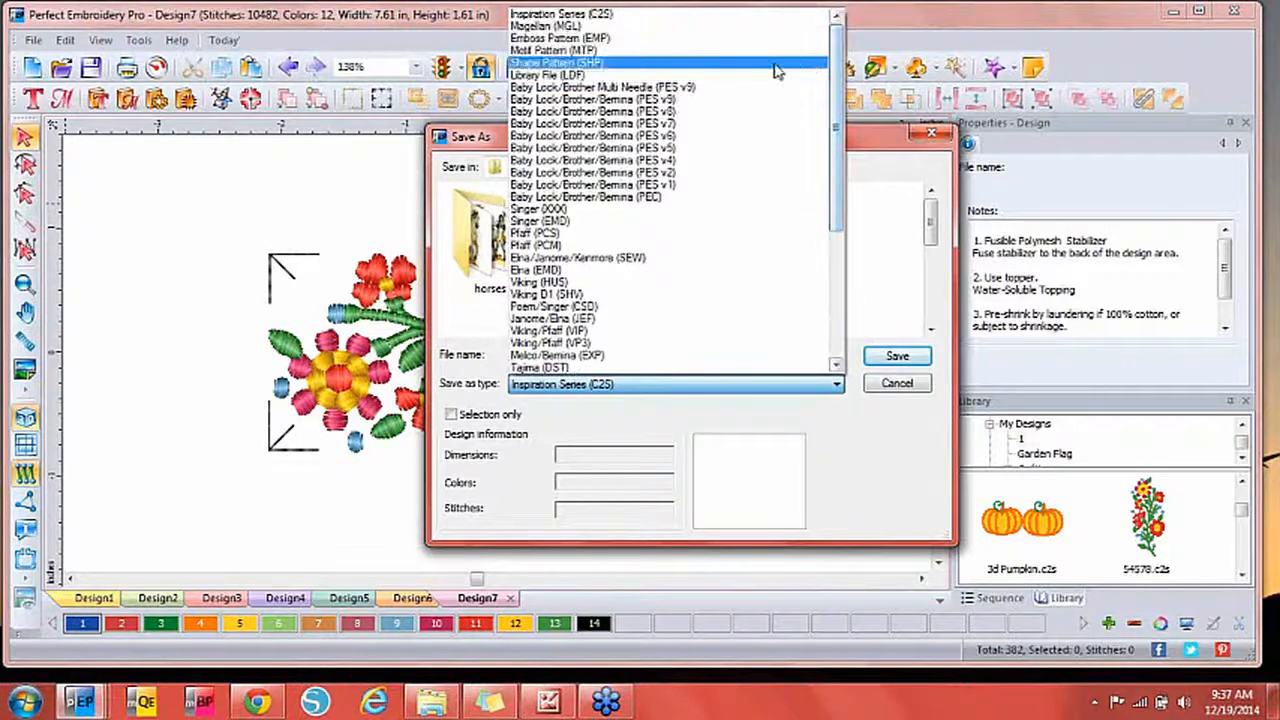
click(758, 88)
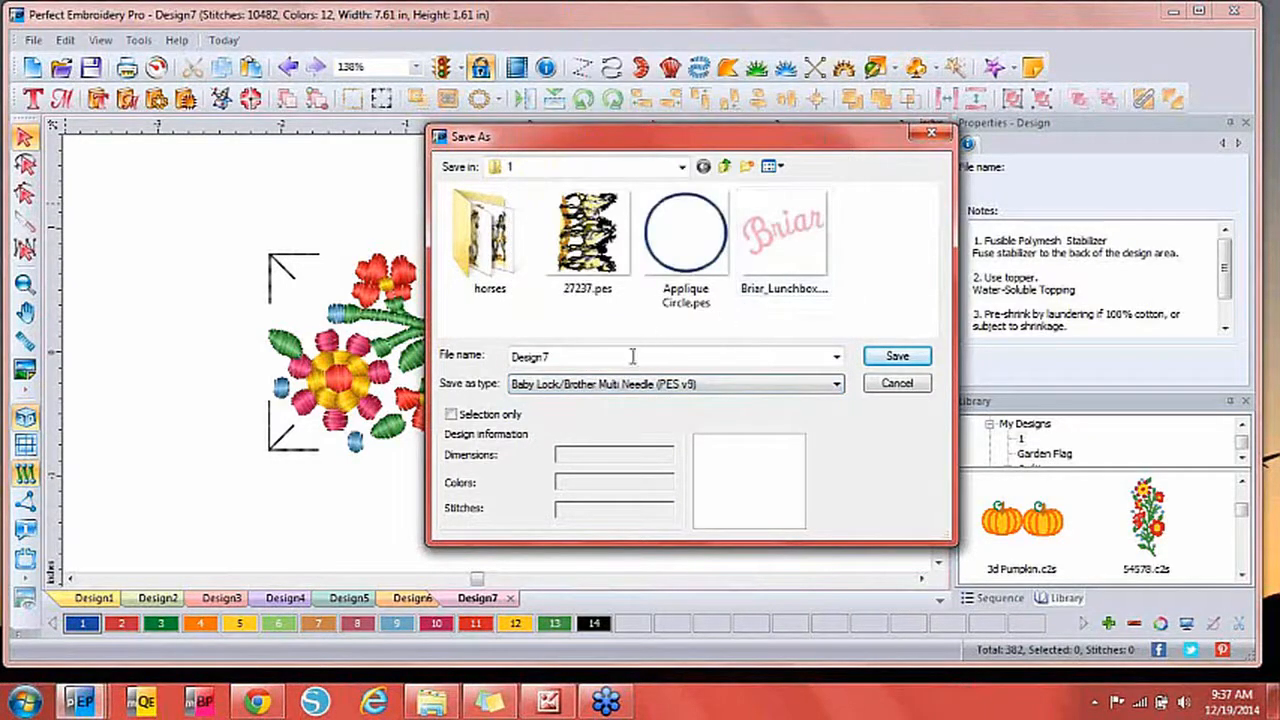
click(895, 363)
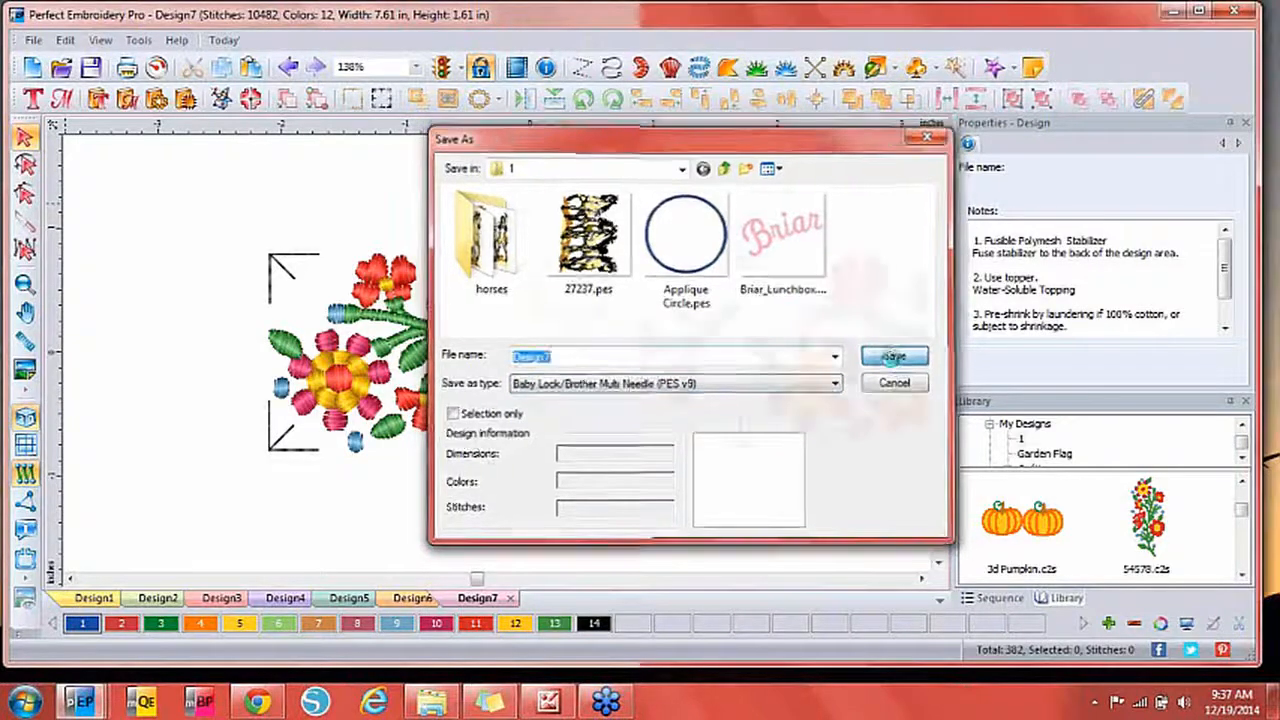